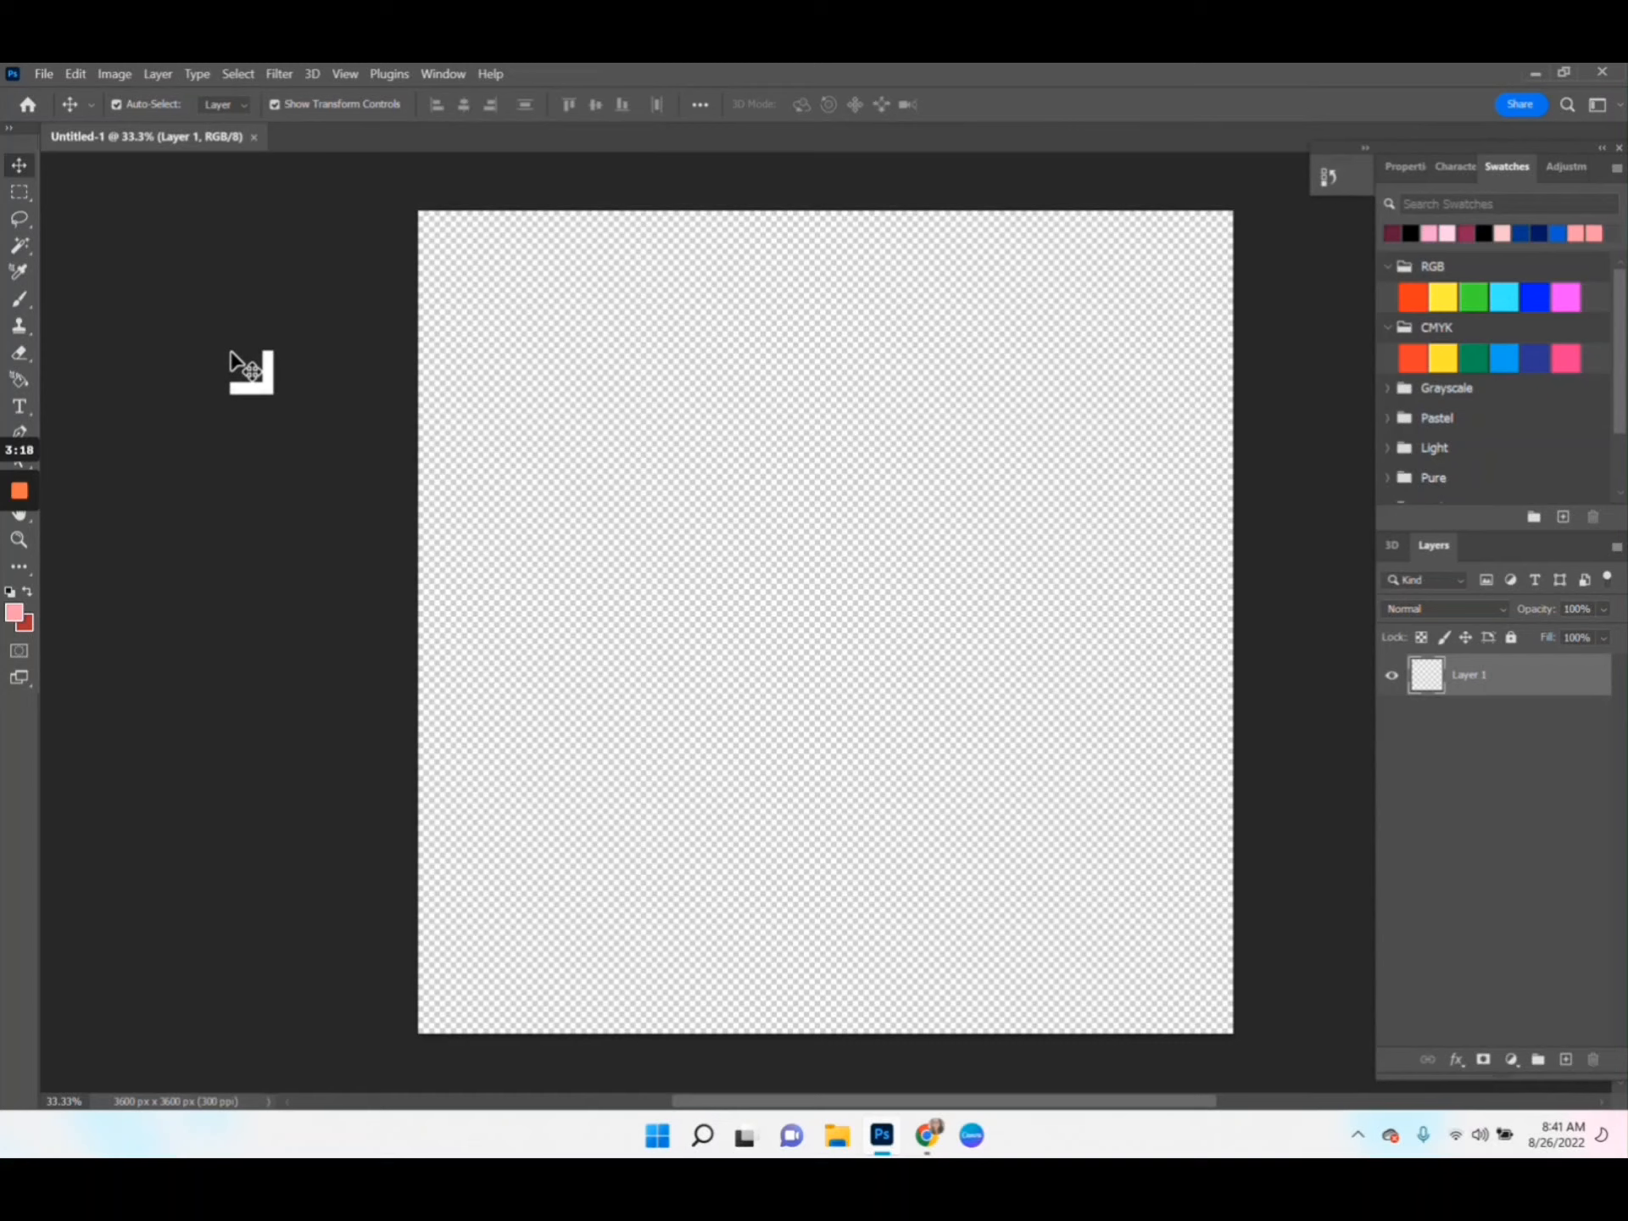
Place the image file scene from the Samples folder as an embedded layer in the blank document
{"action": "left_click", "coordinate": [42, 75]}
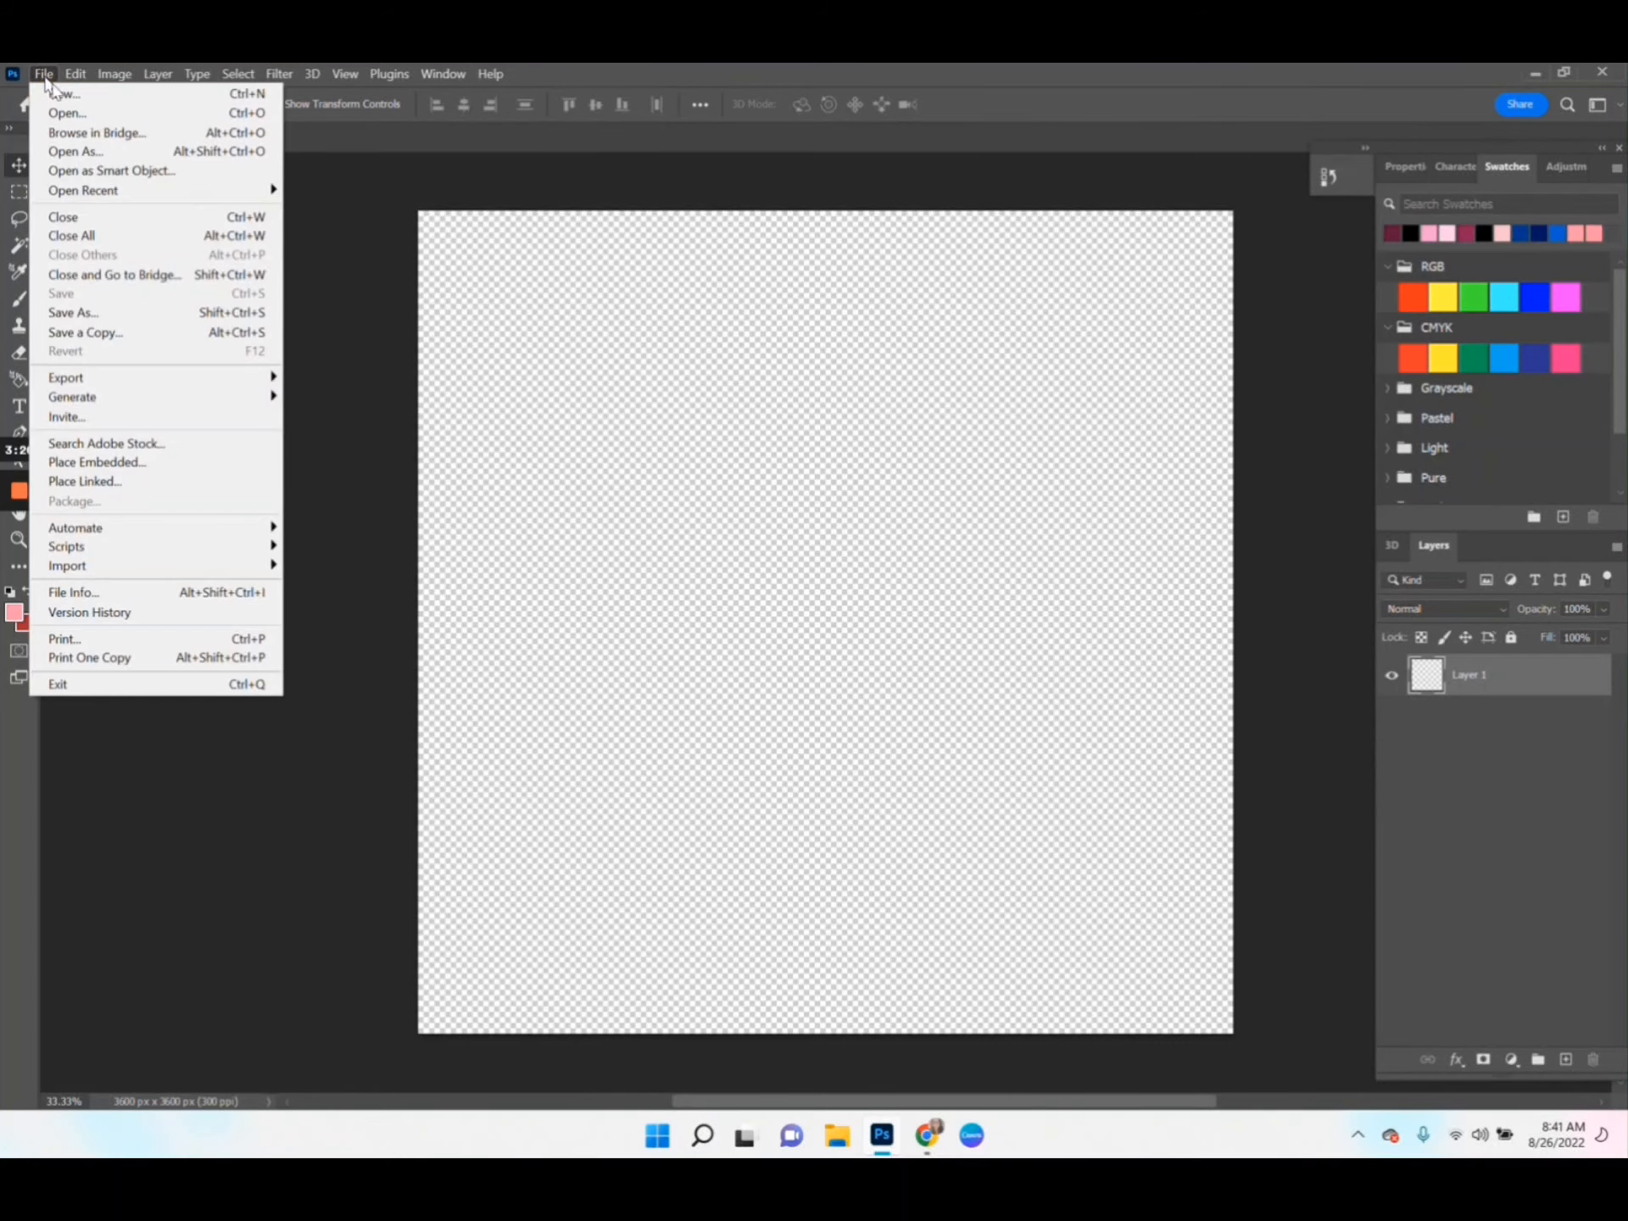
{"action": "left_click", "coordinate": [188, 465]}
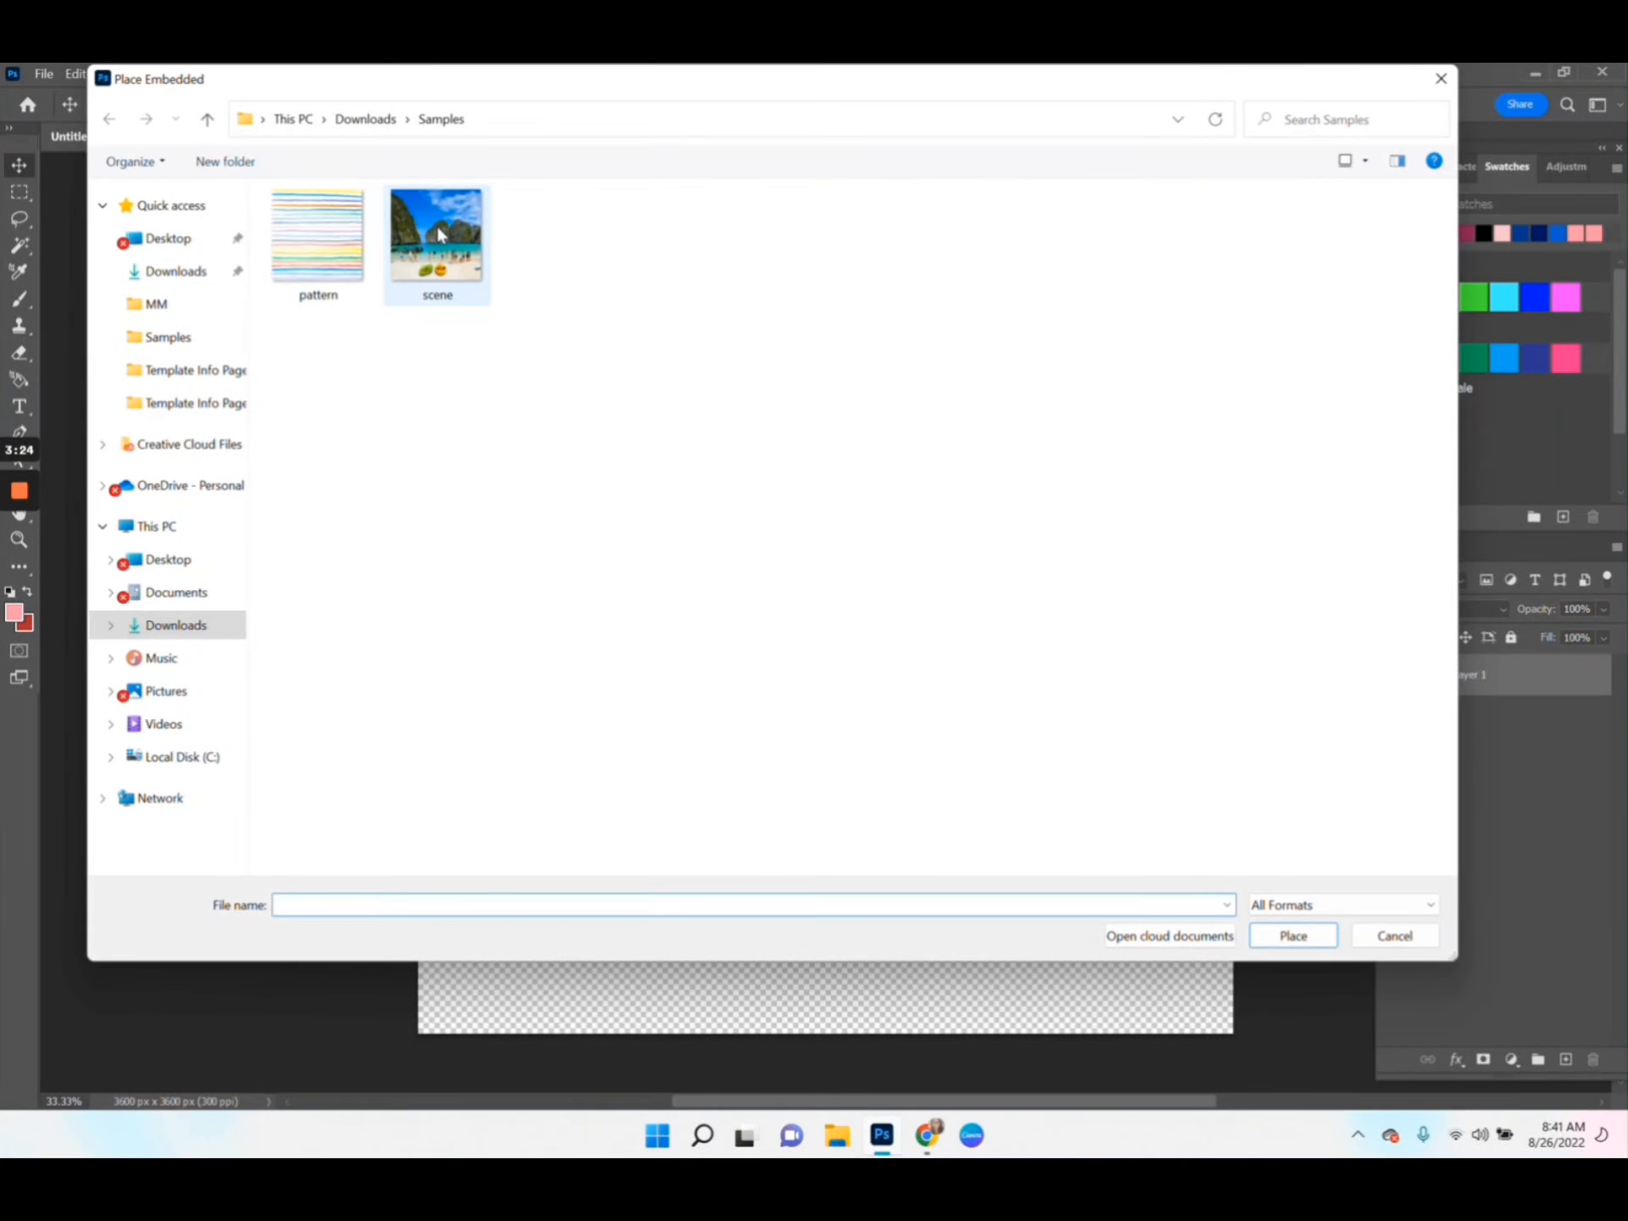
{"action": "double_click", "coordinate": [436, 227]}
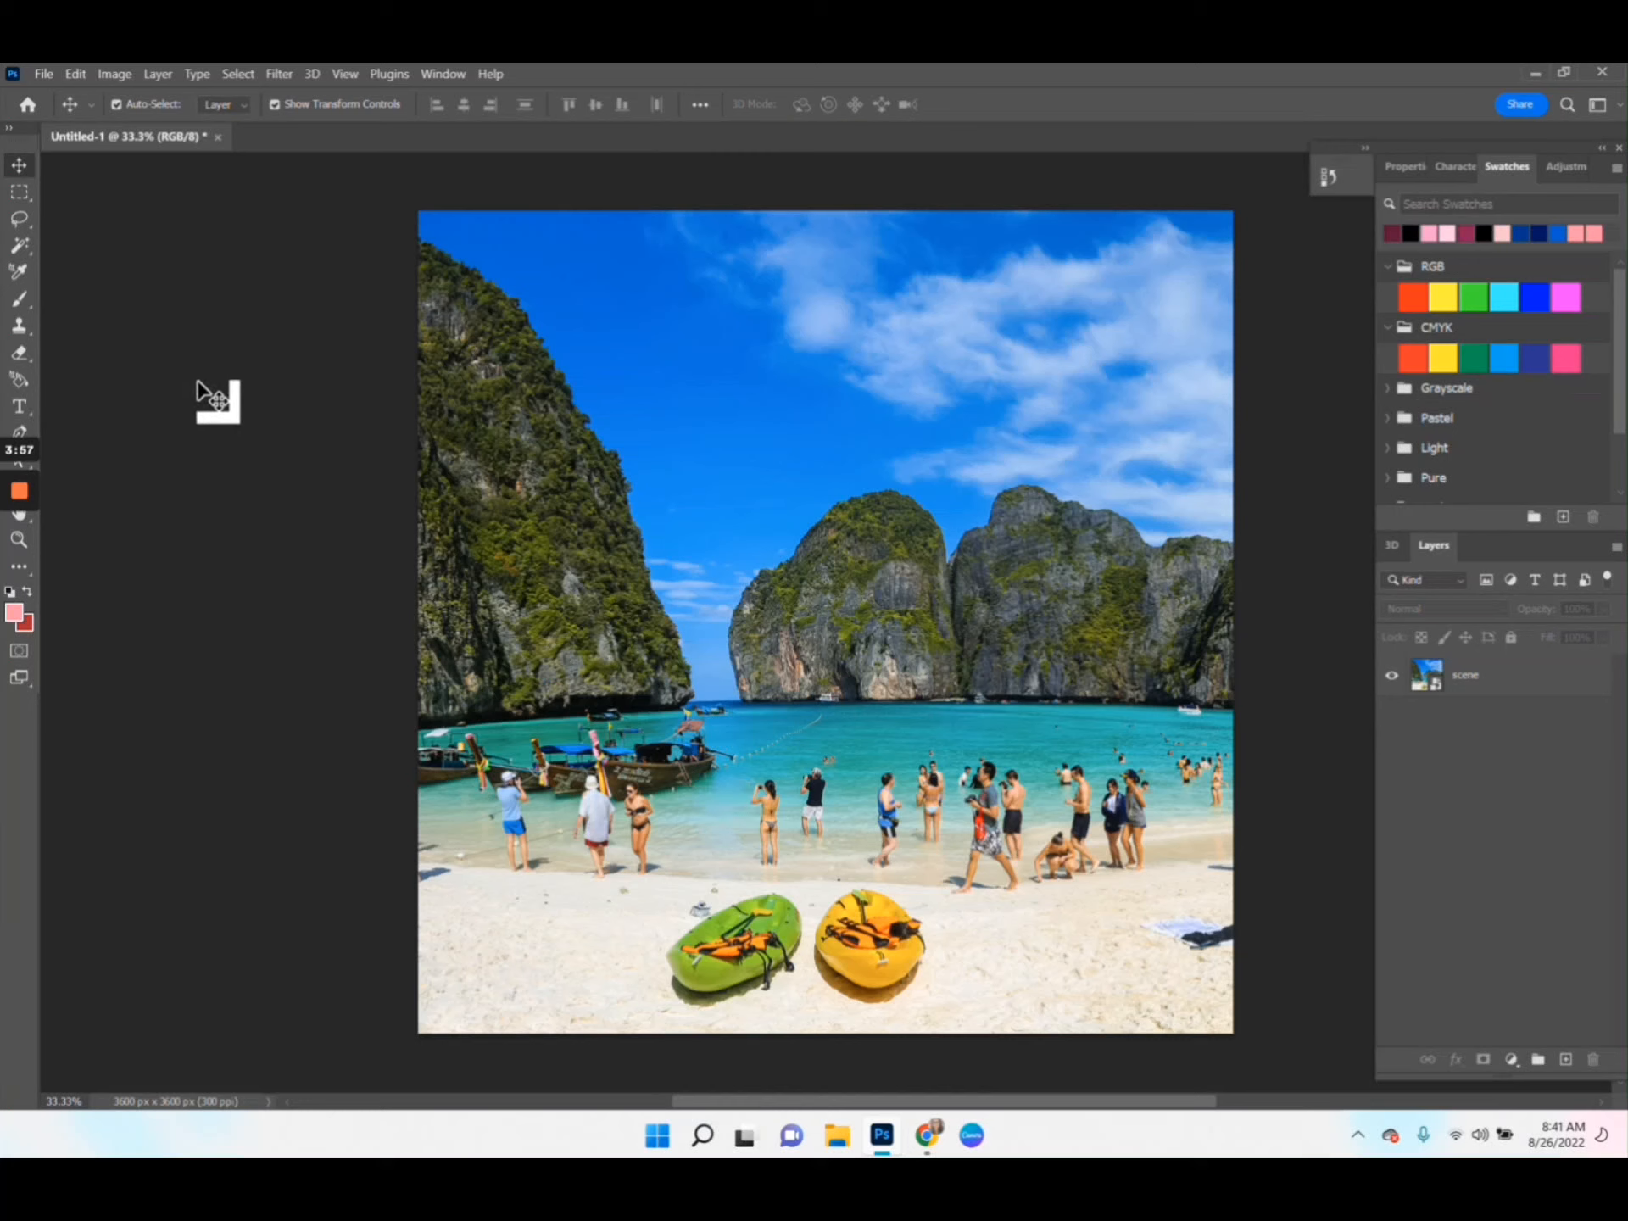
Open the image file scene from the Samples folder as its own separate document
{"action": "left_click", "coordinate": [37, 72]}
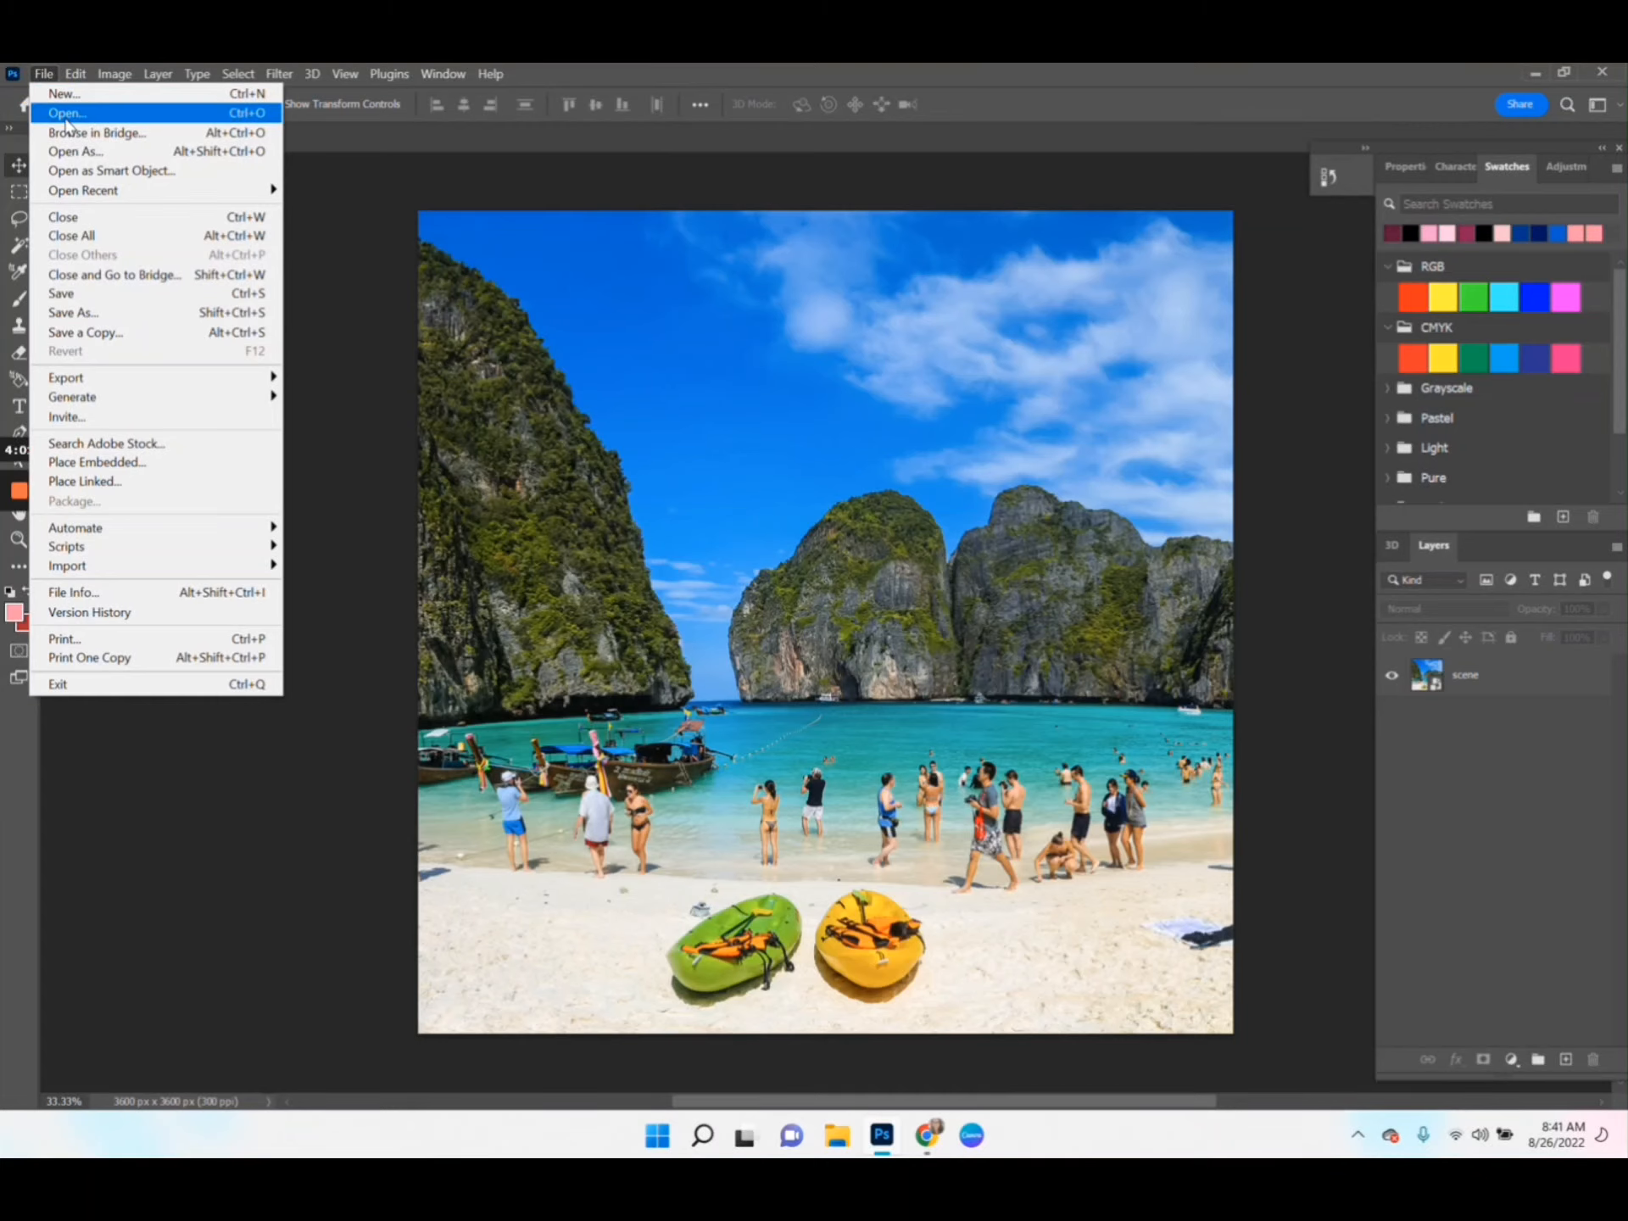
{"action": "left_click", "coordinate": [66, 117]}
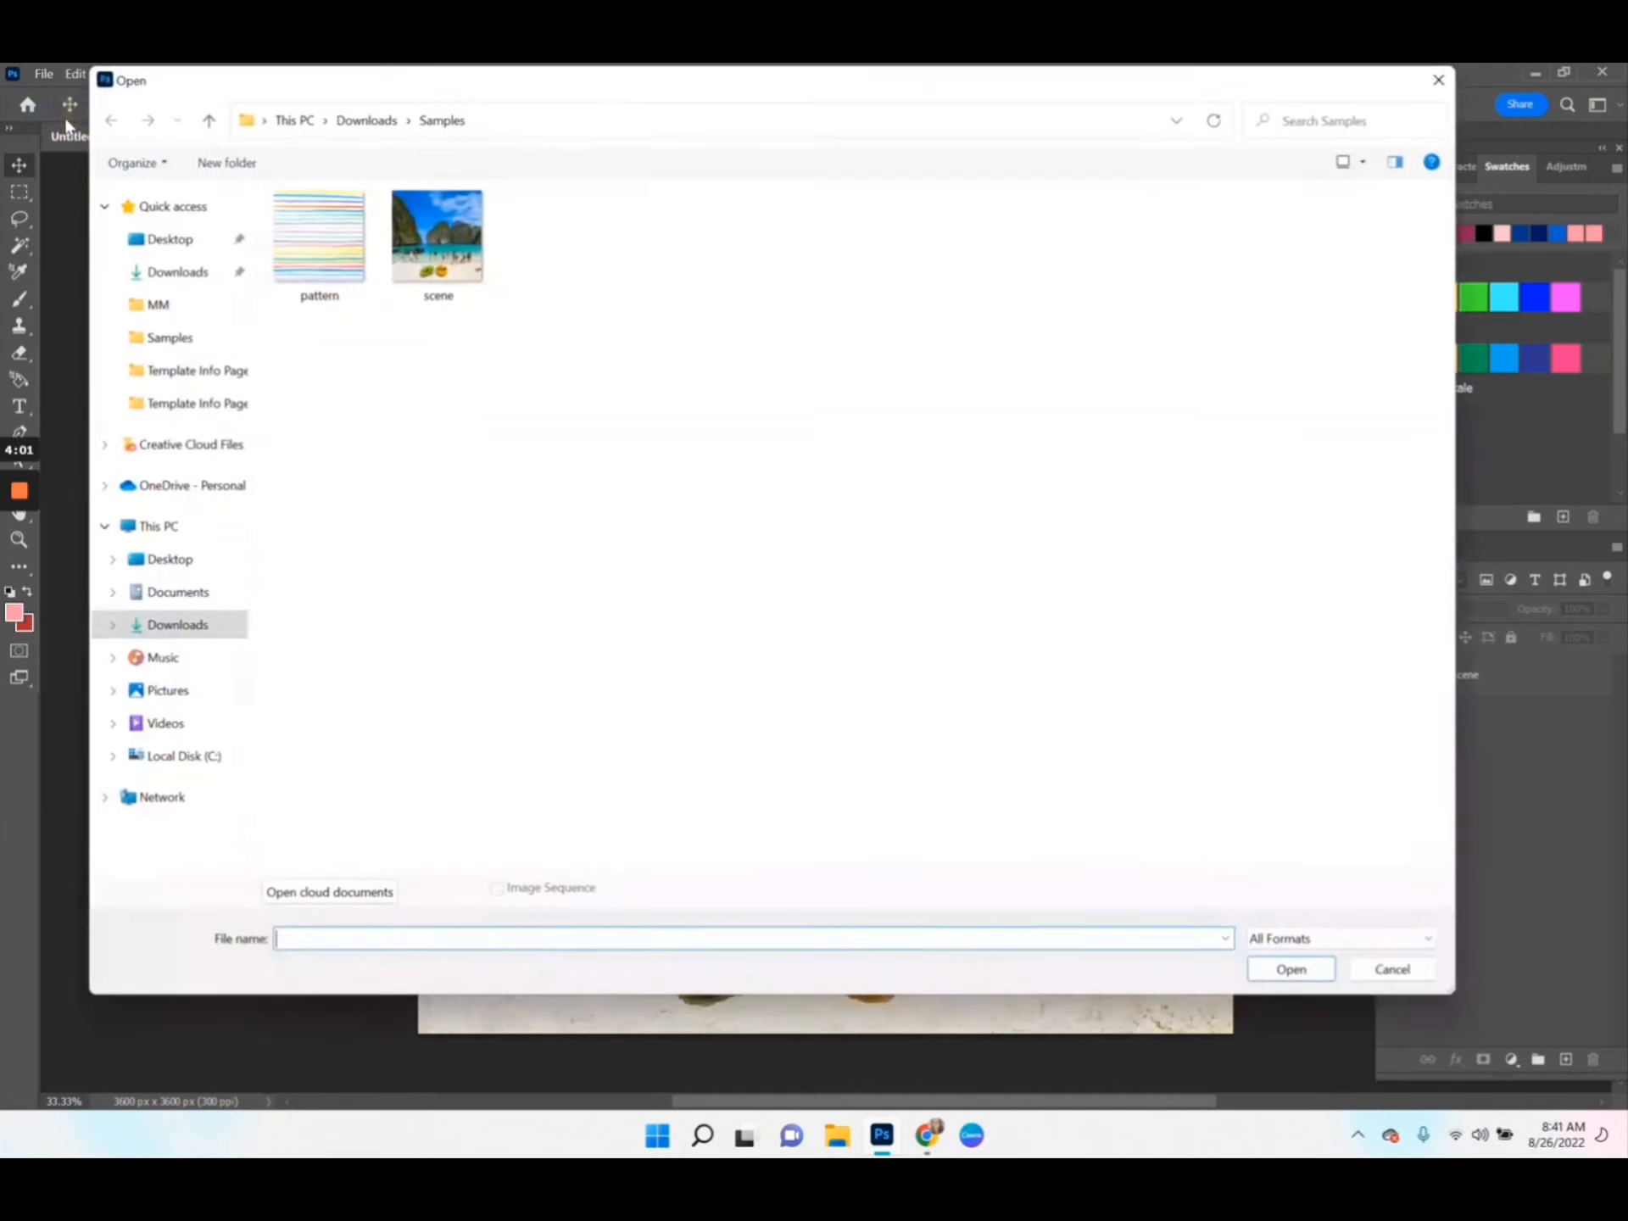
{"action": "double_click", "coordinate": [441, 227]}
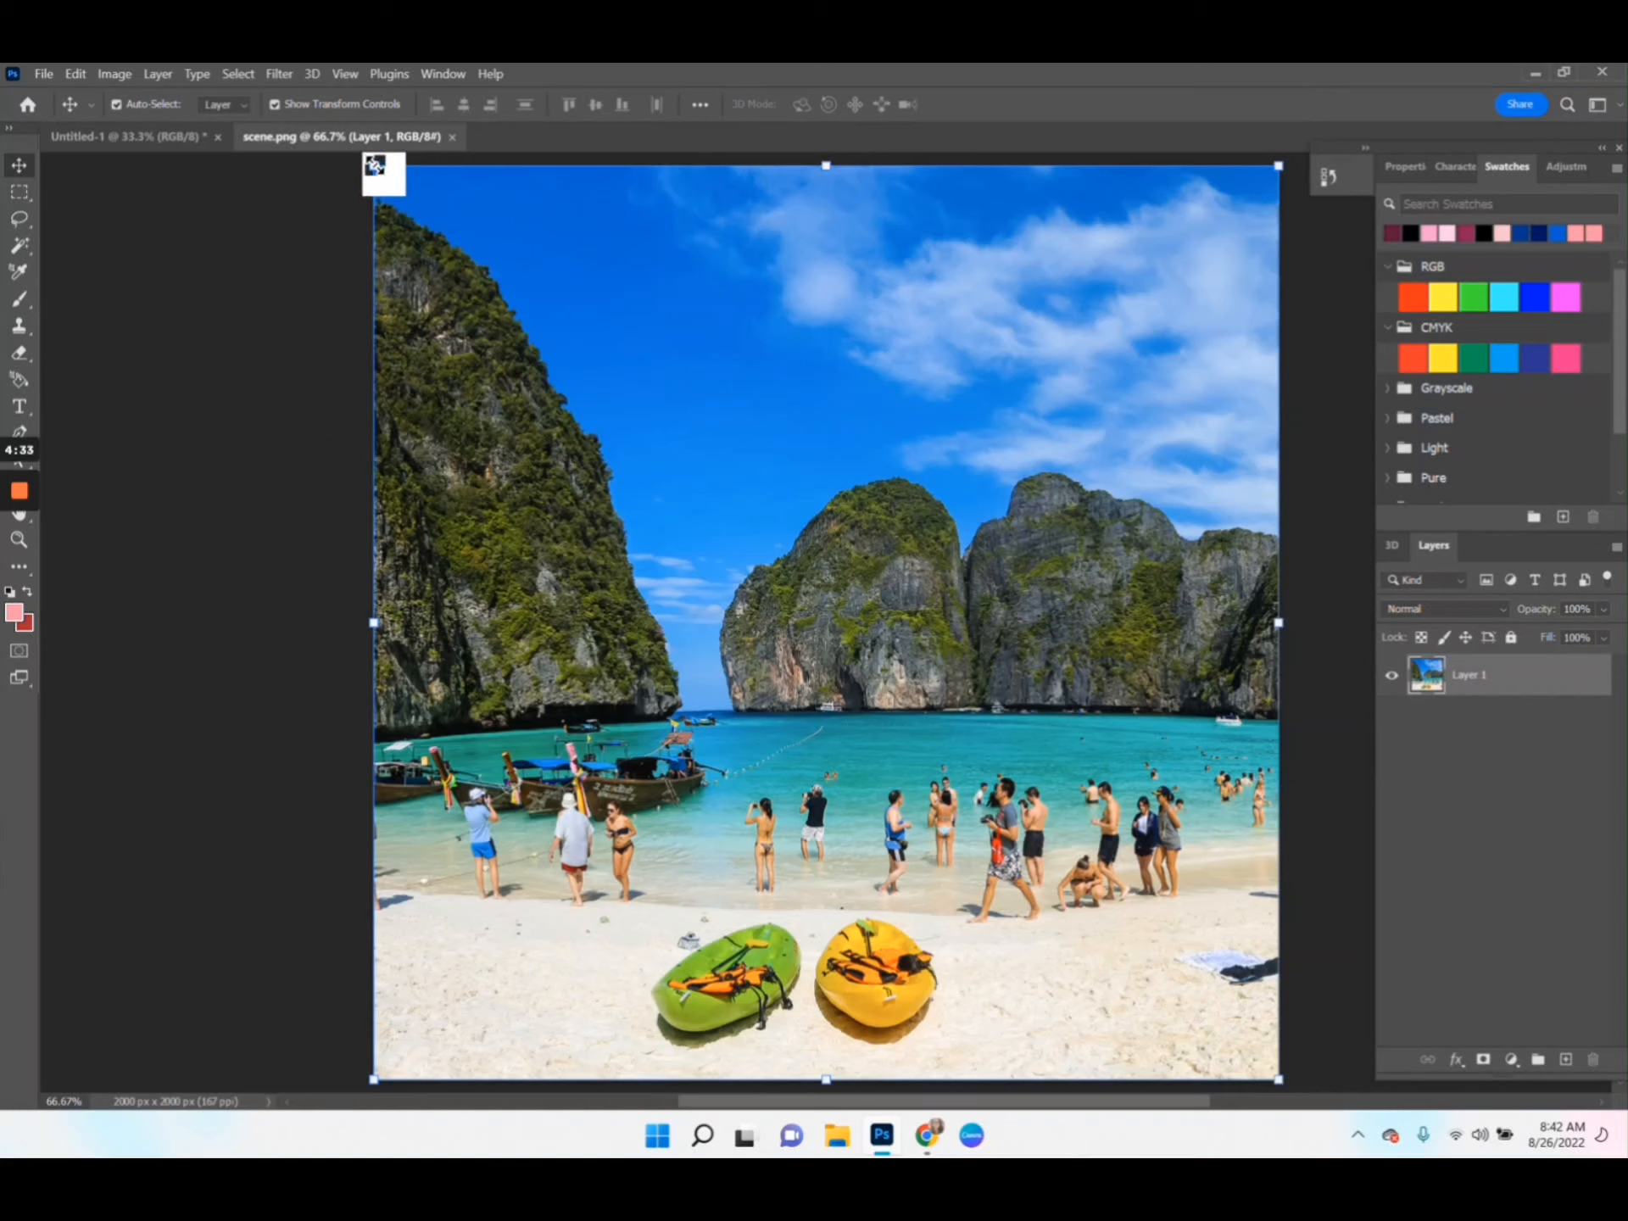
{"action": "left_click", "coordinate": [298, 241]}
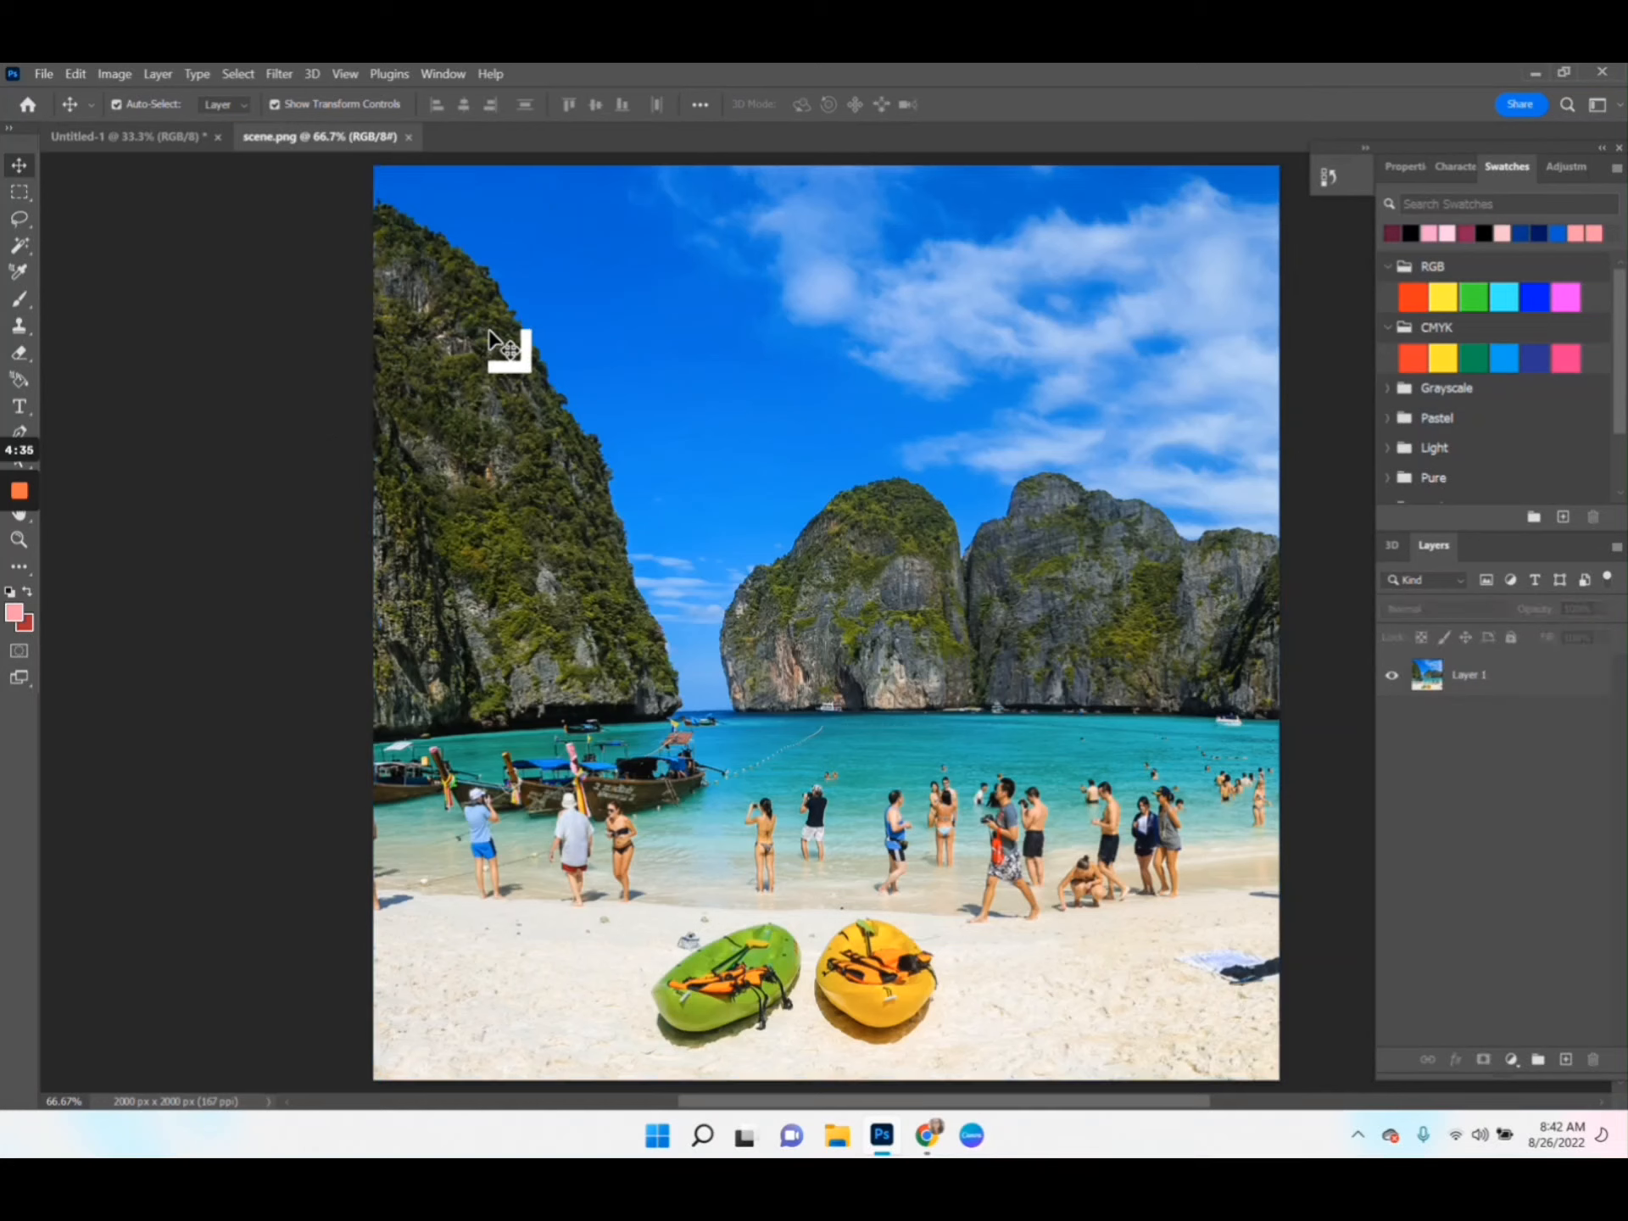
{"action": "left_click", "coordinate": [490, 335]}
{"action": "left_click_drag", "start_coordinate": [374, 167], "coordinate": [487, 279]}
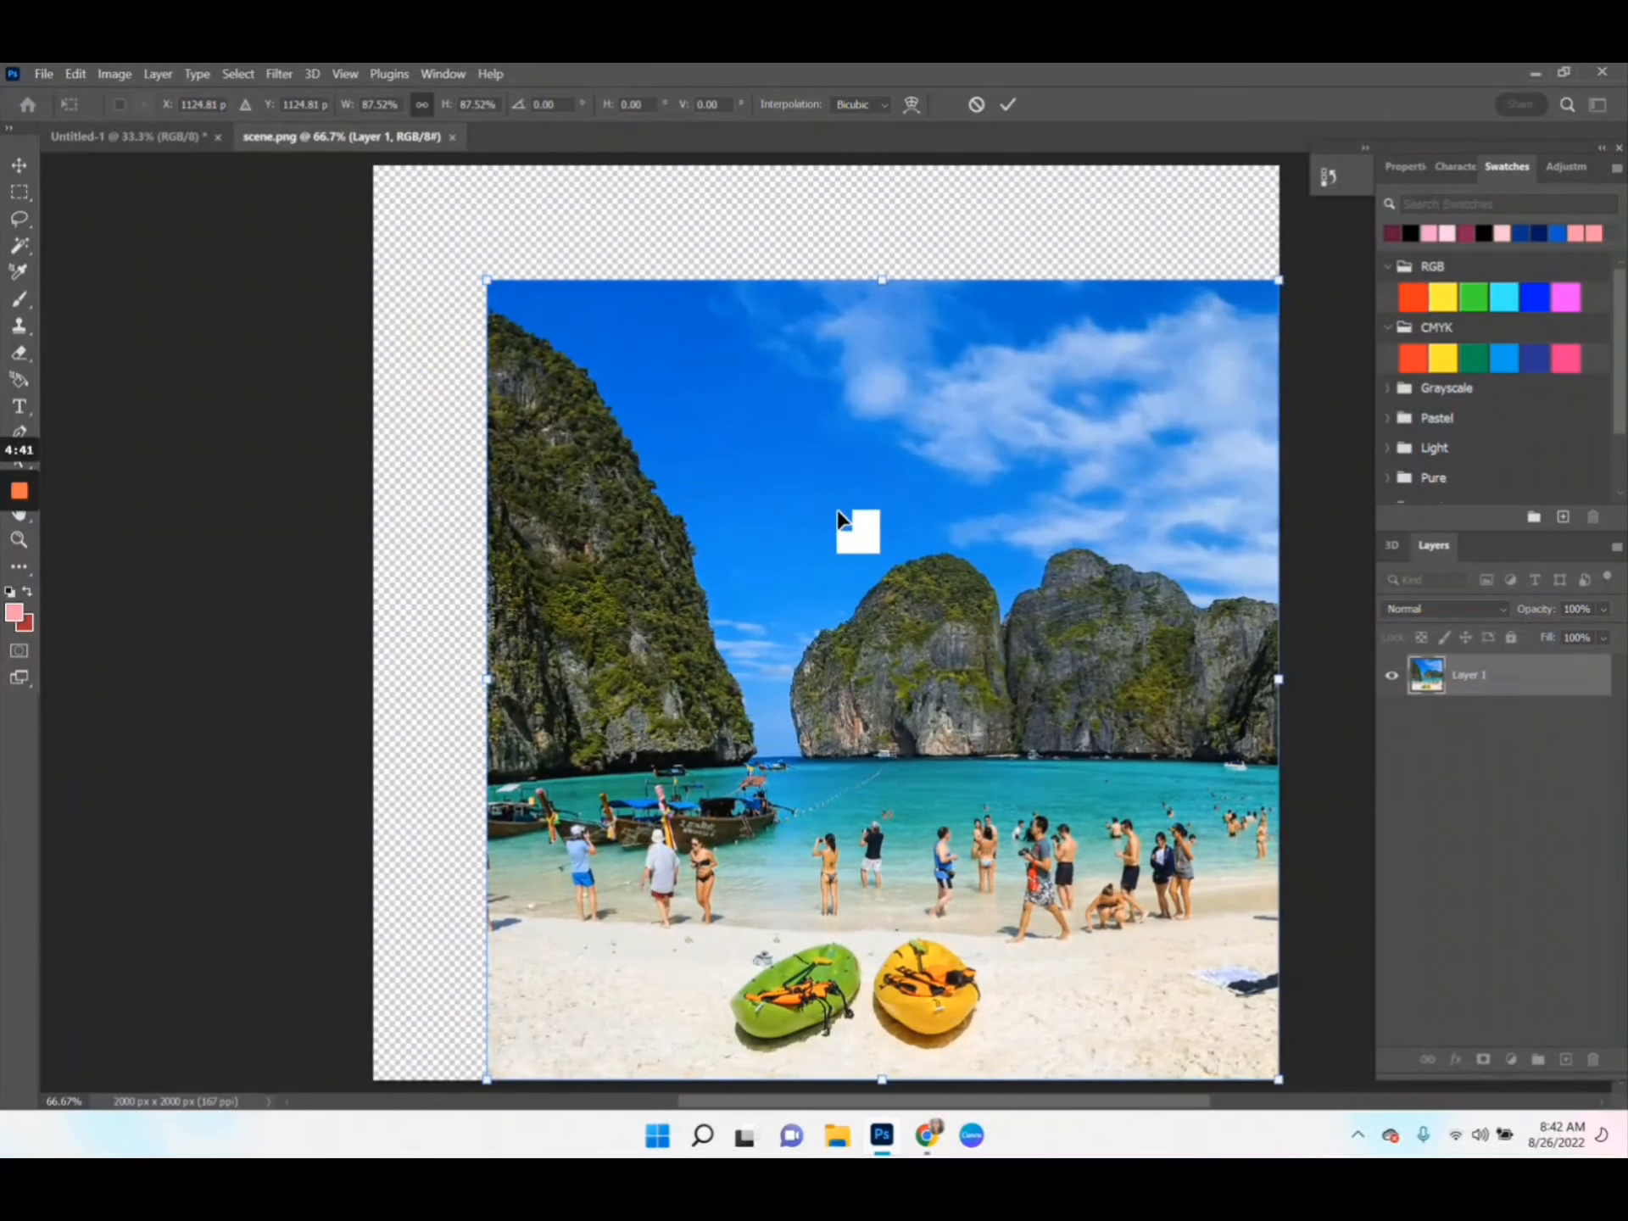
{"action": "left_click", "coordinate": [975, 104]}
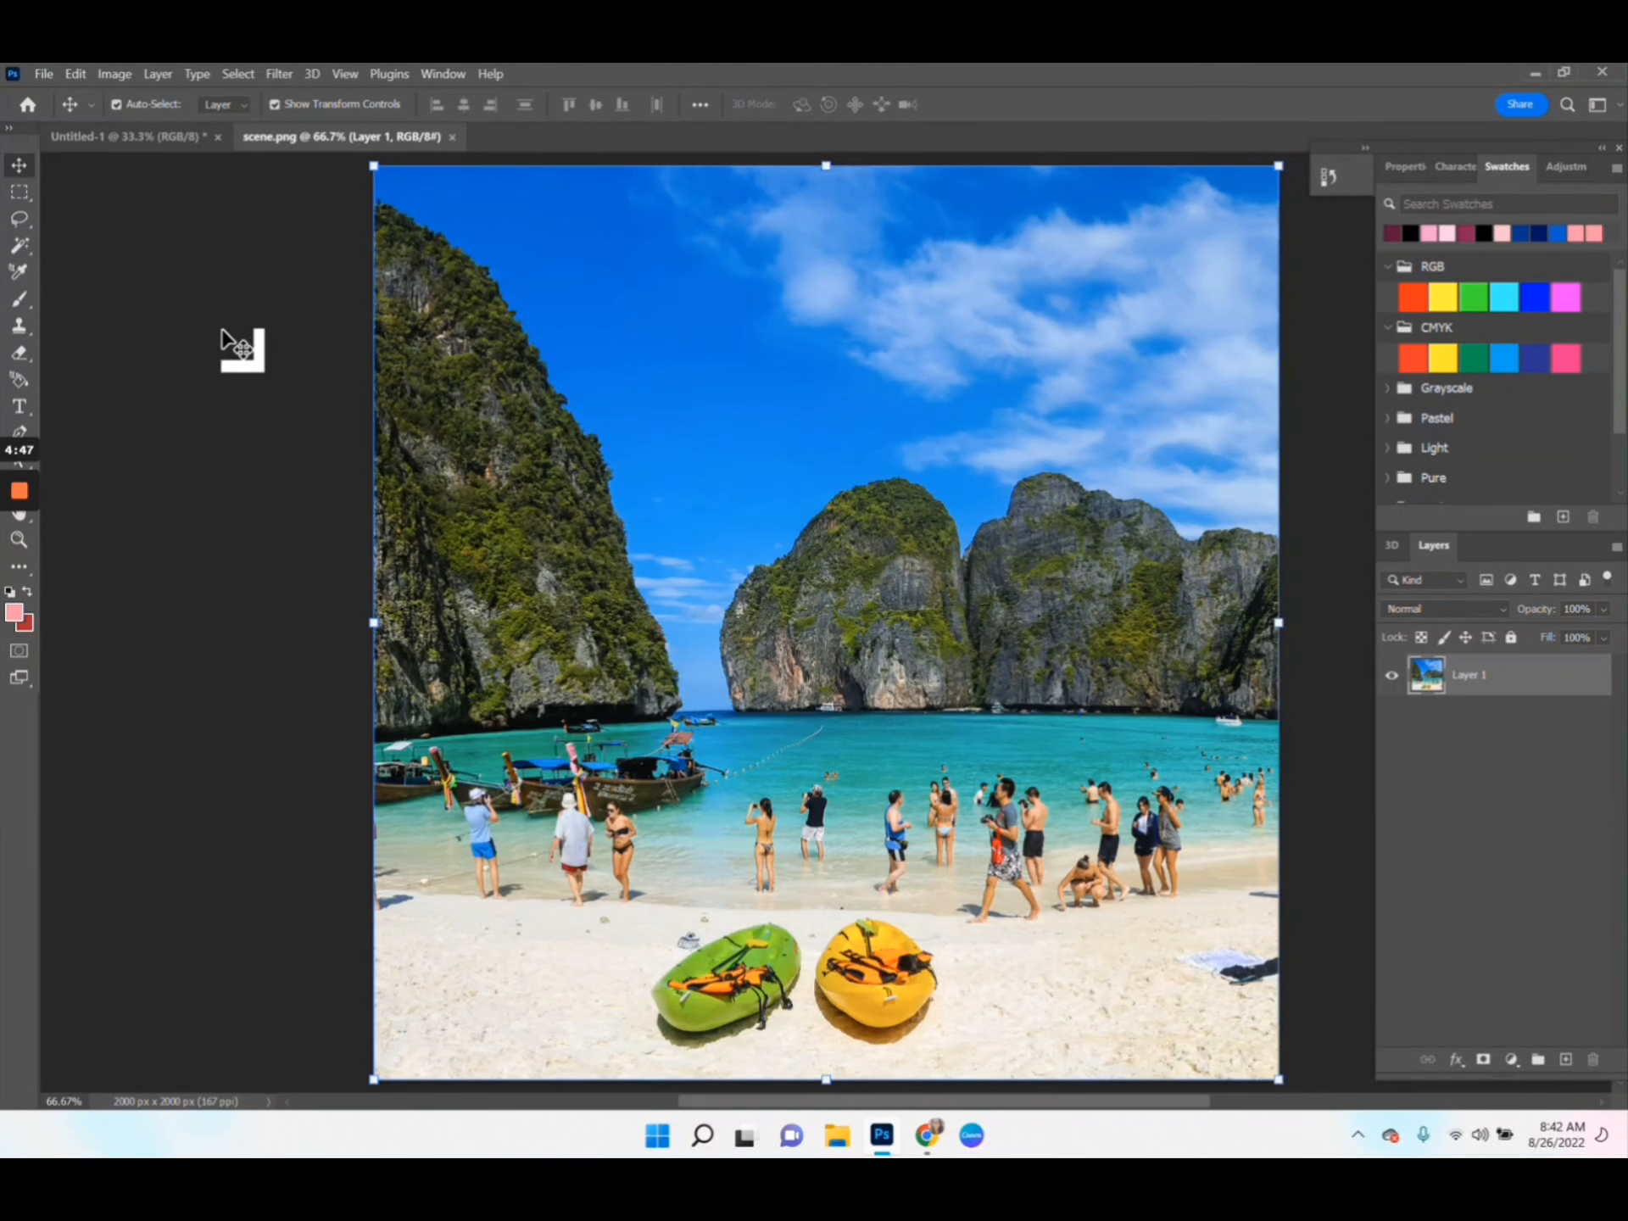
Resize the scene image to 6 inches wide by 6 inches high, keeping resampling on Automatic
{"action": "left_click", "coordinate": [114, 75]}
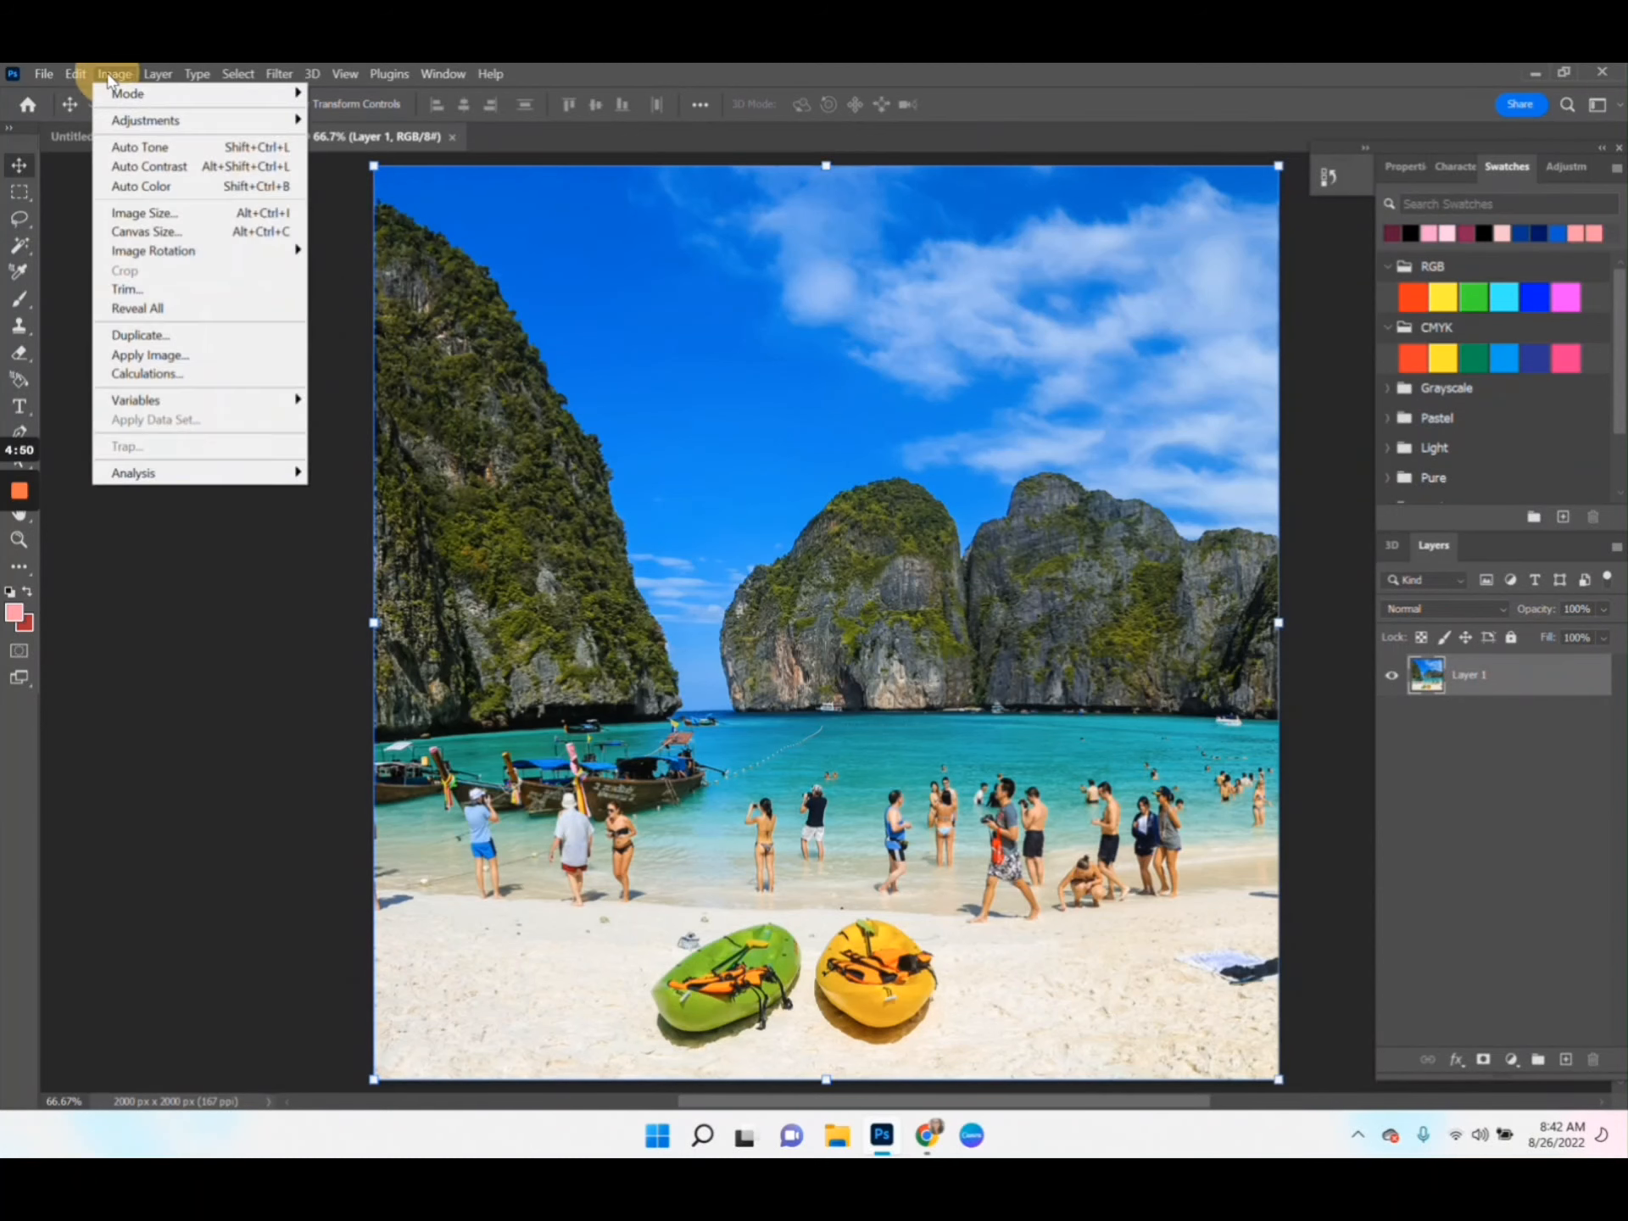
{"action": "left_click", "coordinate": [206, 215]}
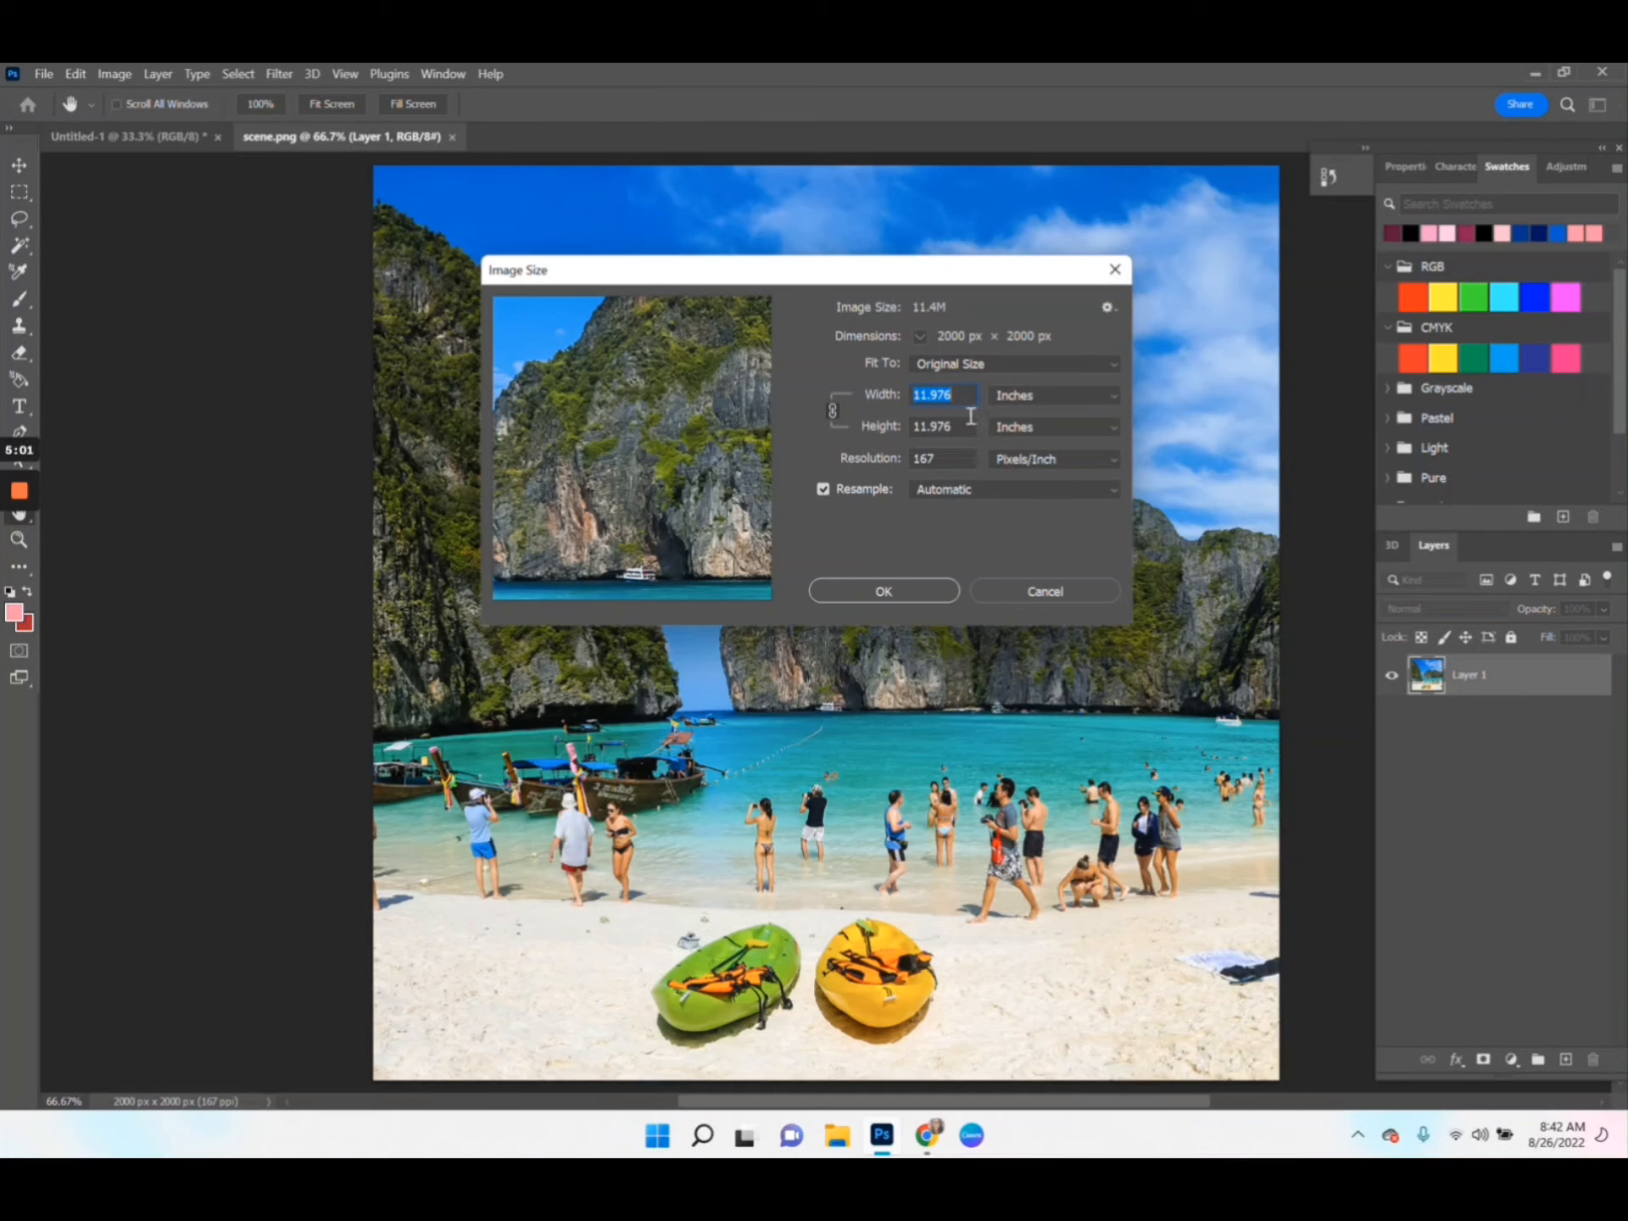
{"action": "type", "text": "6"}
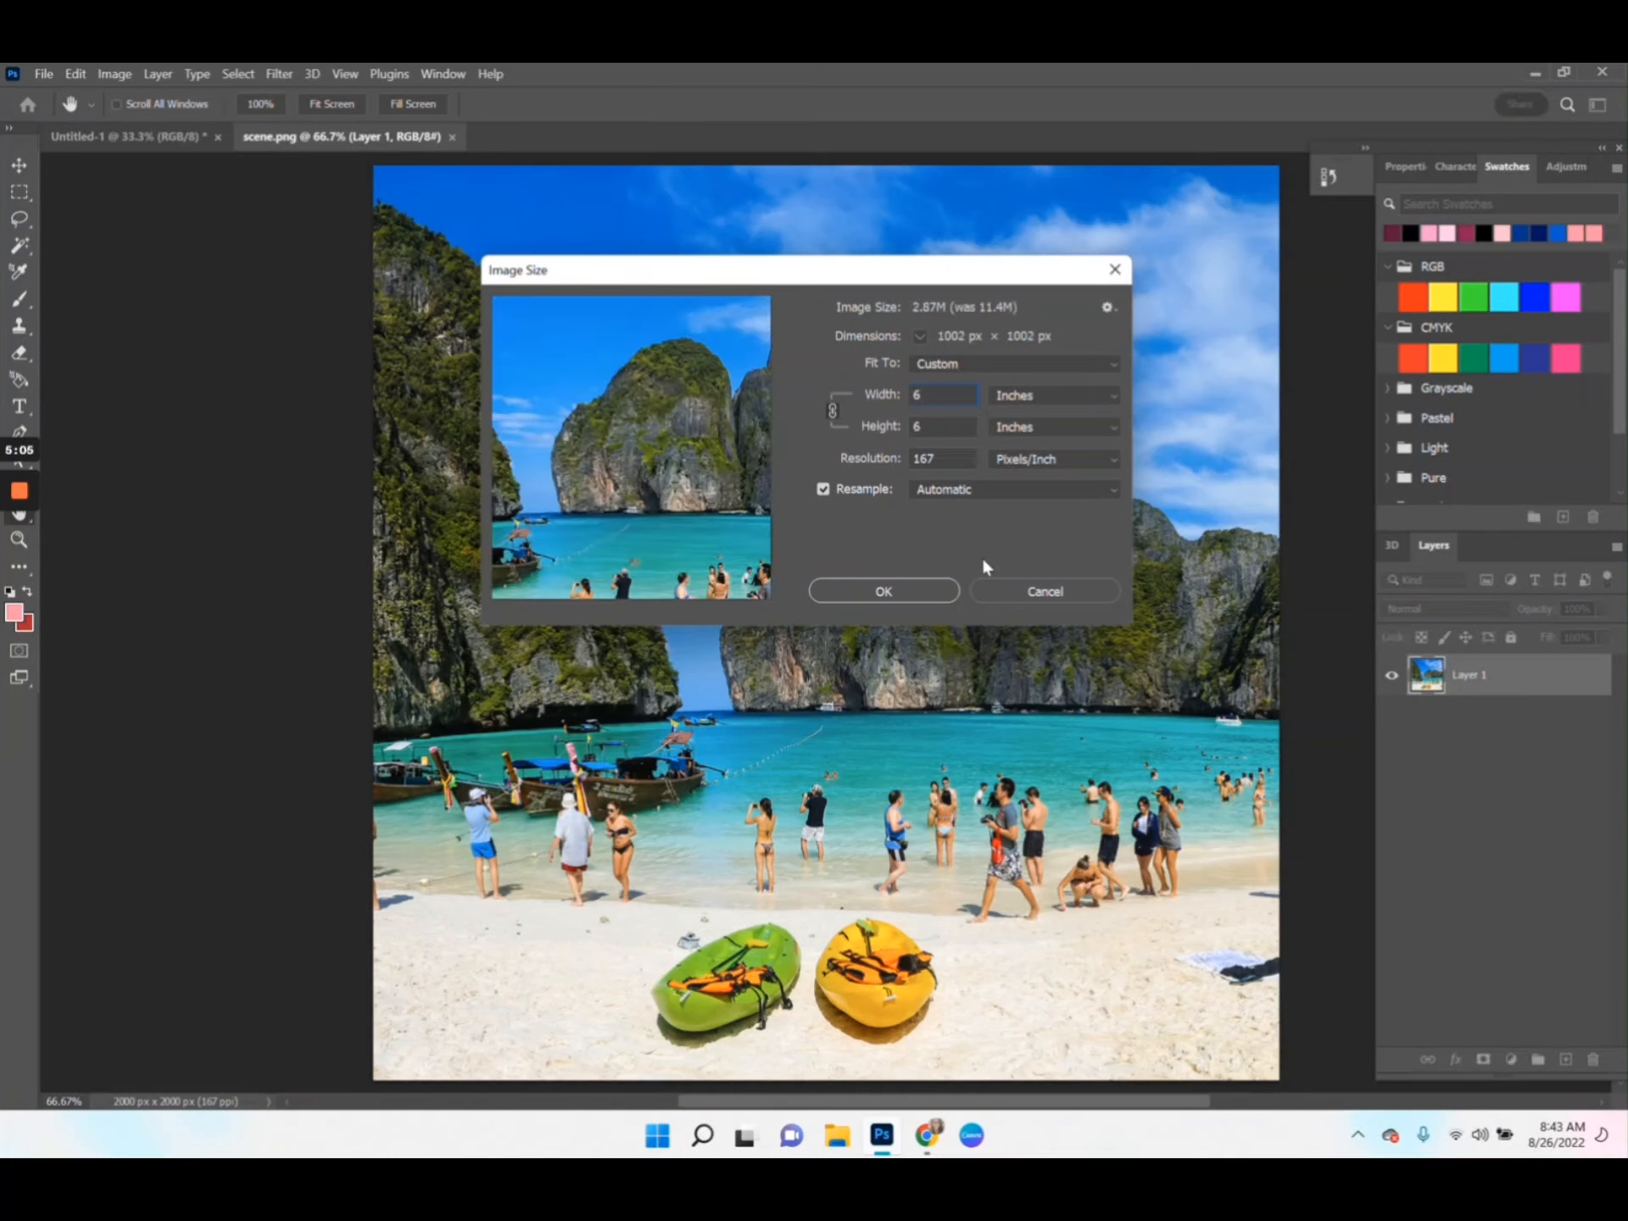
{"action": "left_click", "coordinate": [919, 590]}
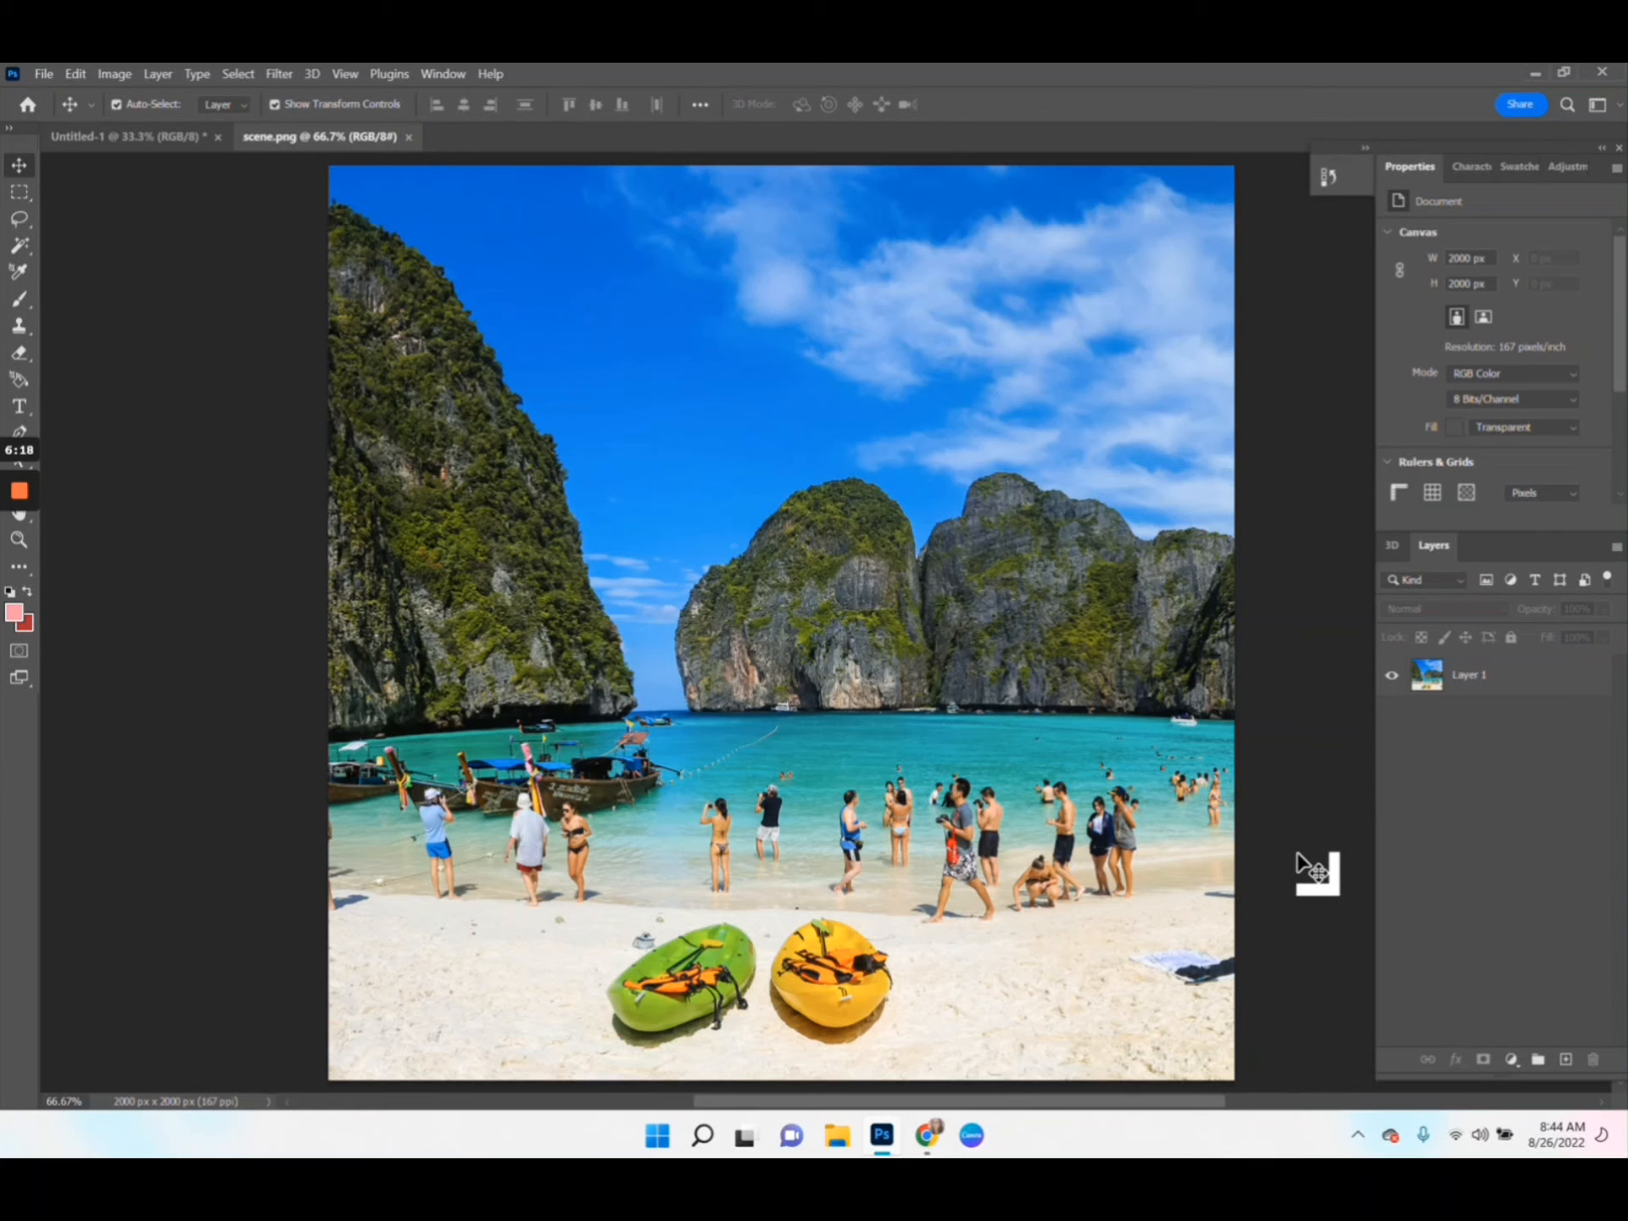
Crop the scene image with the Crop tool, trimming away strips along its top and left edges
{"action": "key", "text": "c"}
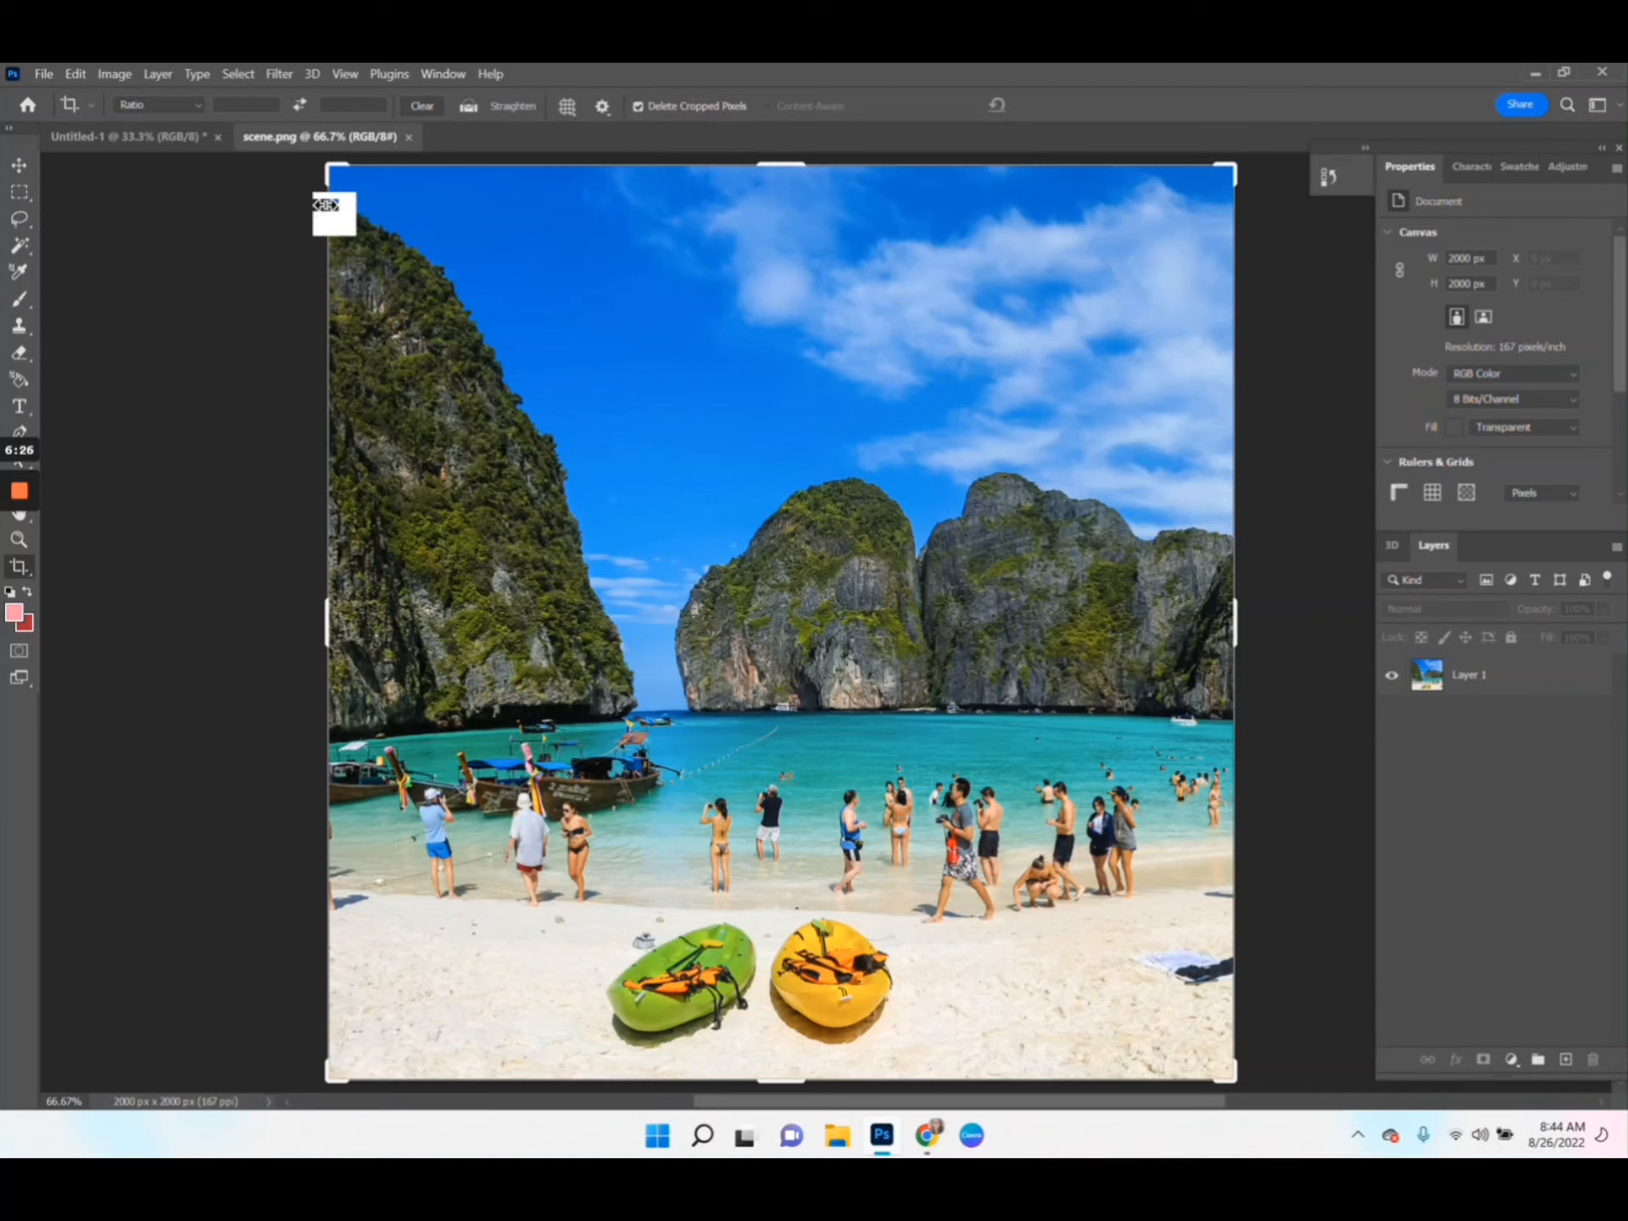
{"action": "left_click_drag", "start_coordinate": [347, 179], "coordinate": [378, 364]}
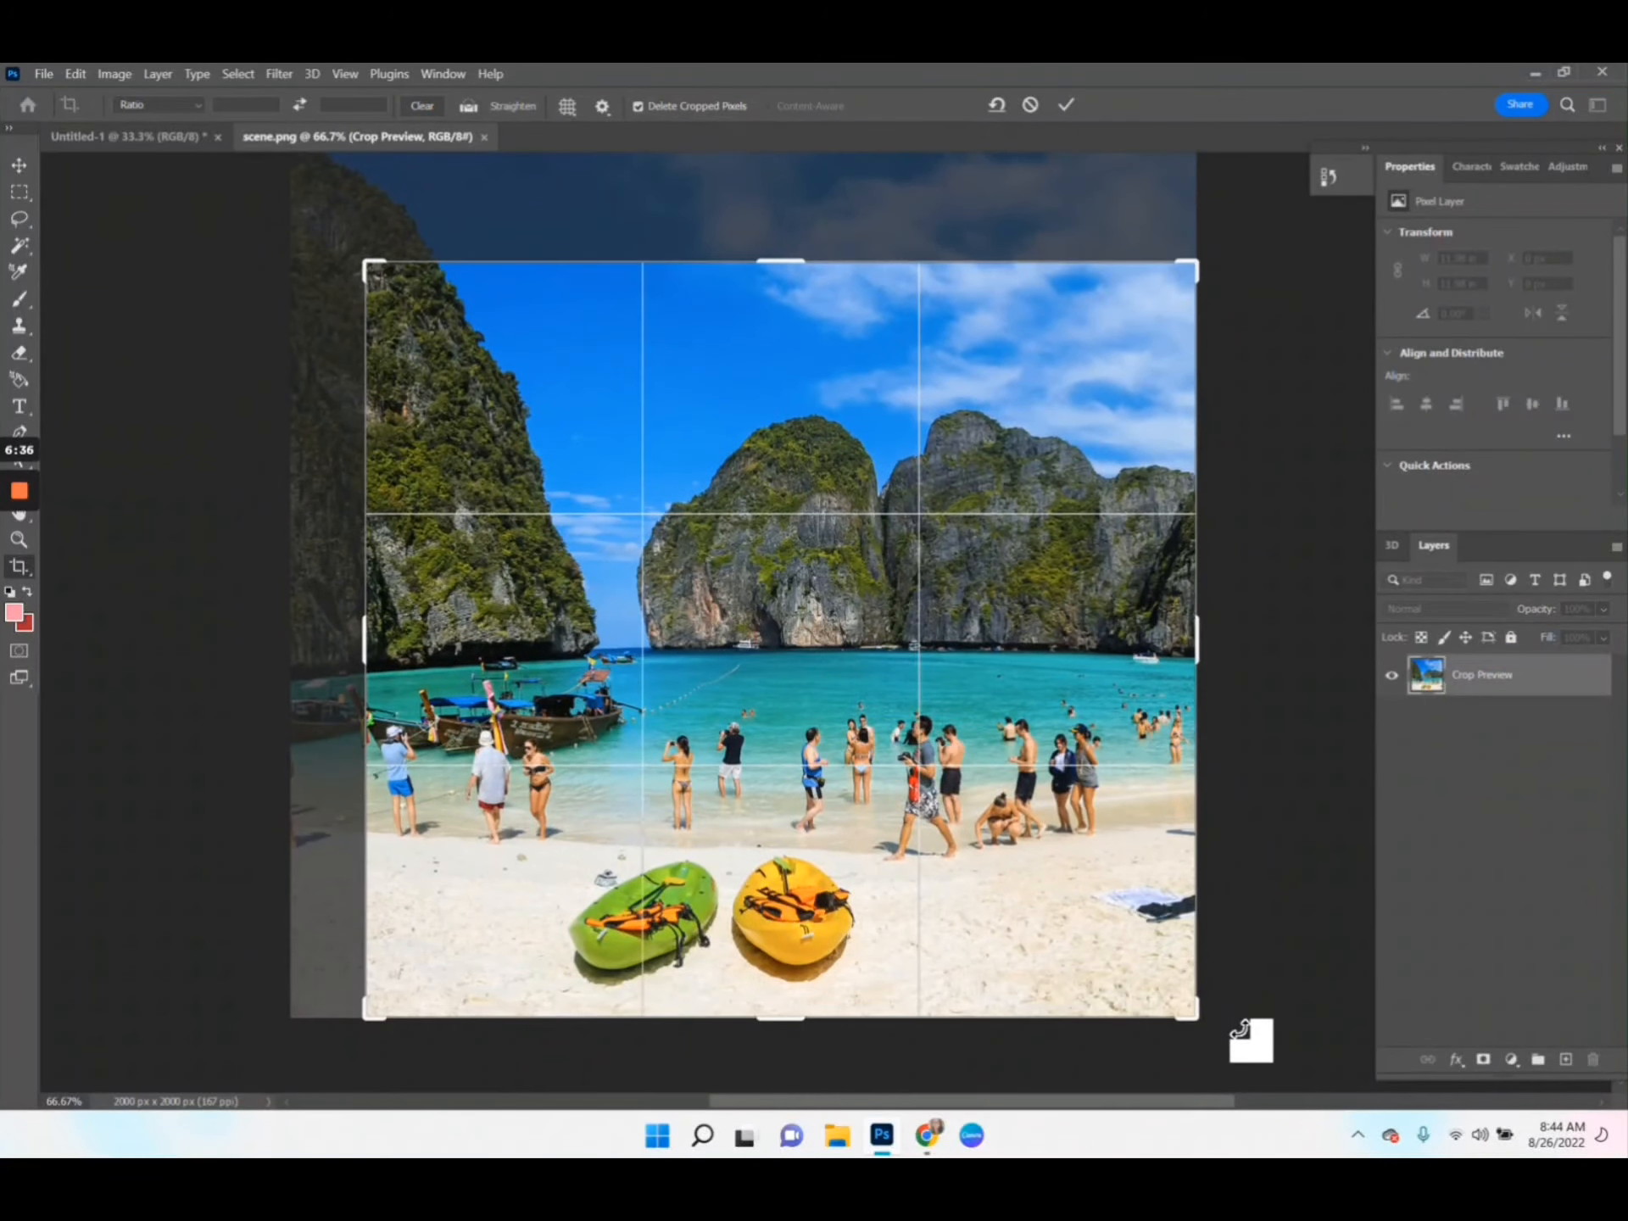
{"action": "left_click", "coordinate": [1065, 104]}
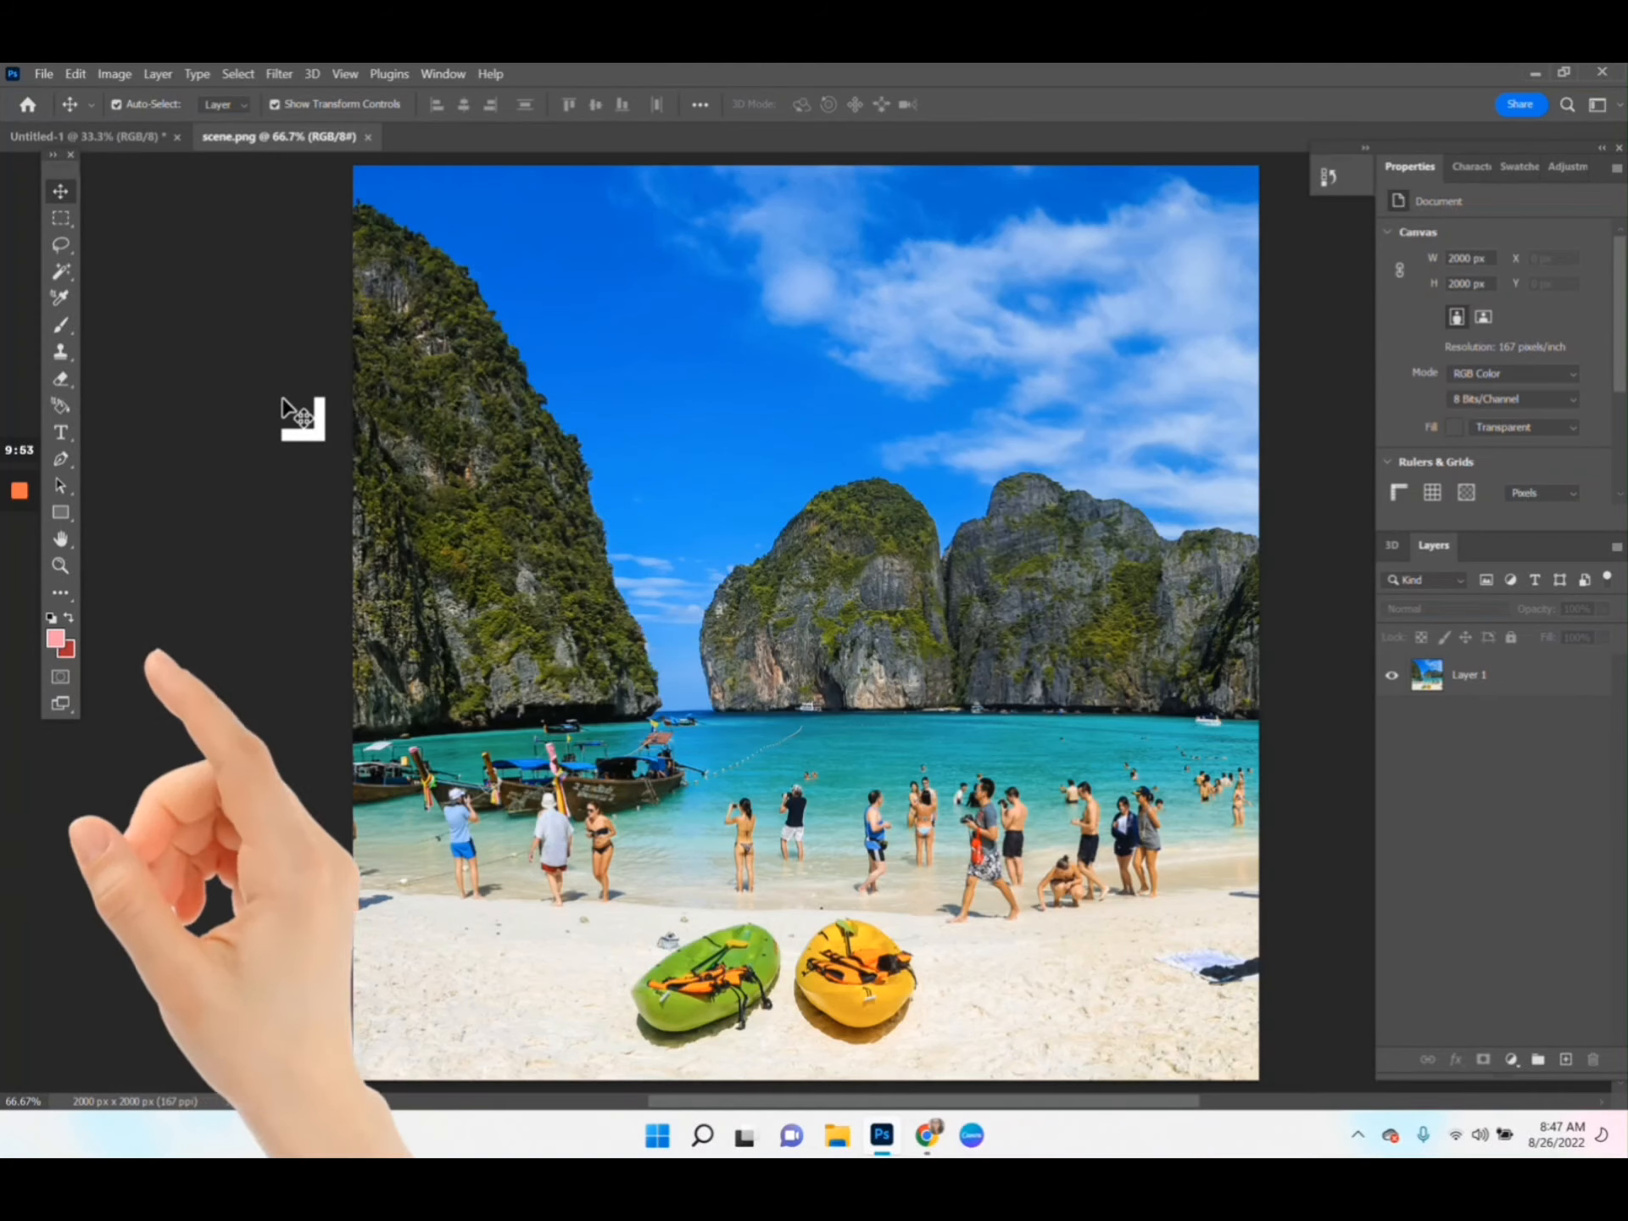
Move the floating toolbar slightly closer to the canvas and choose the Crop tool from the extra tools
{"action": "left_click_drag", "start_coordinate": [54, 166], "coordinate": [100, 182]}
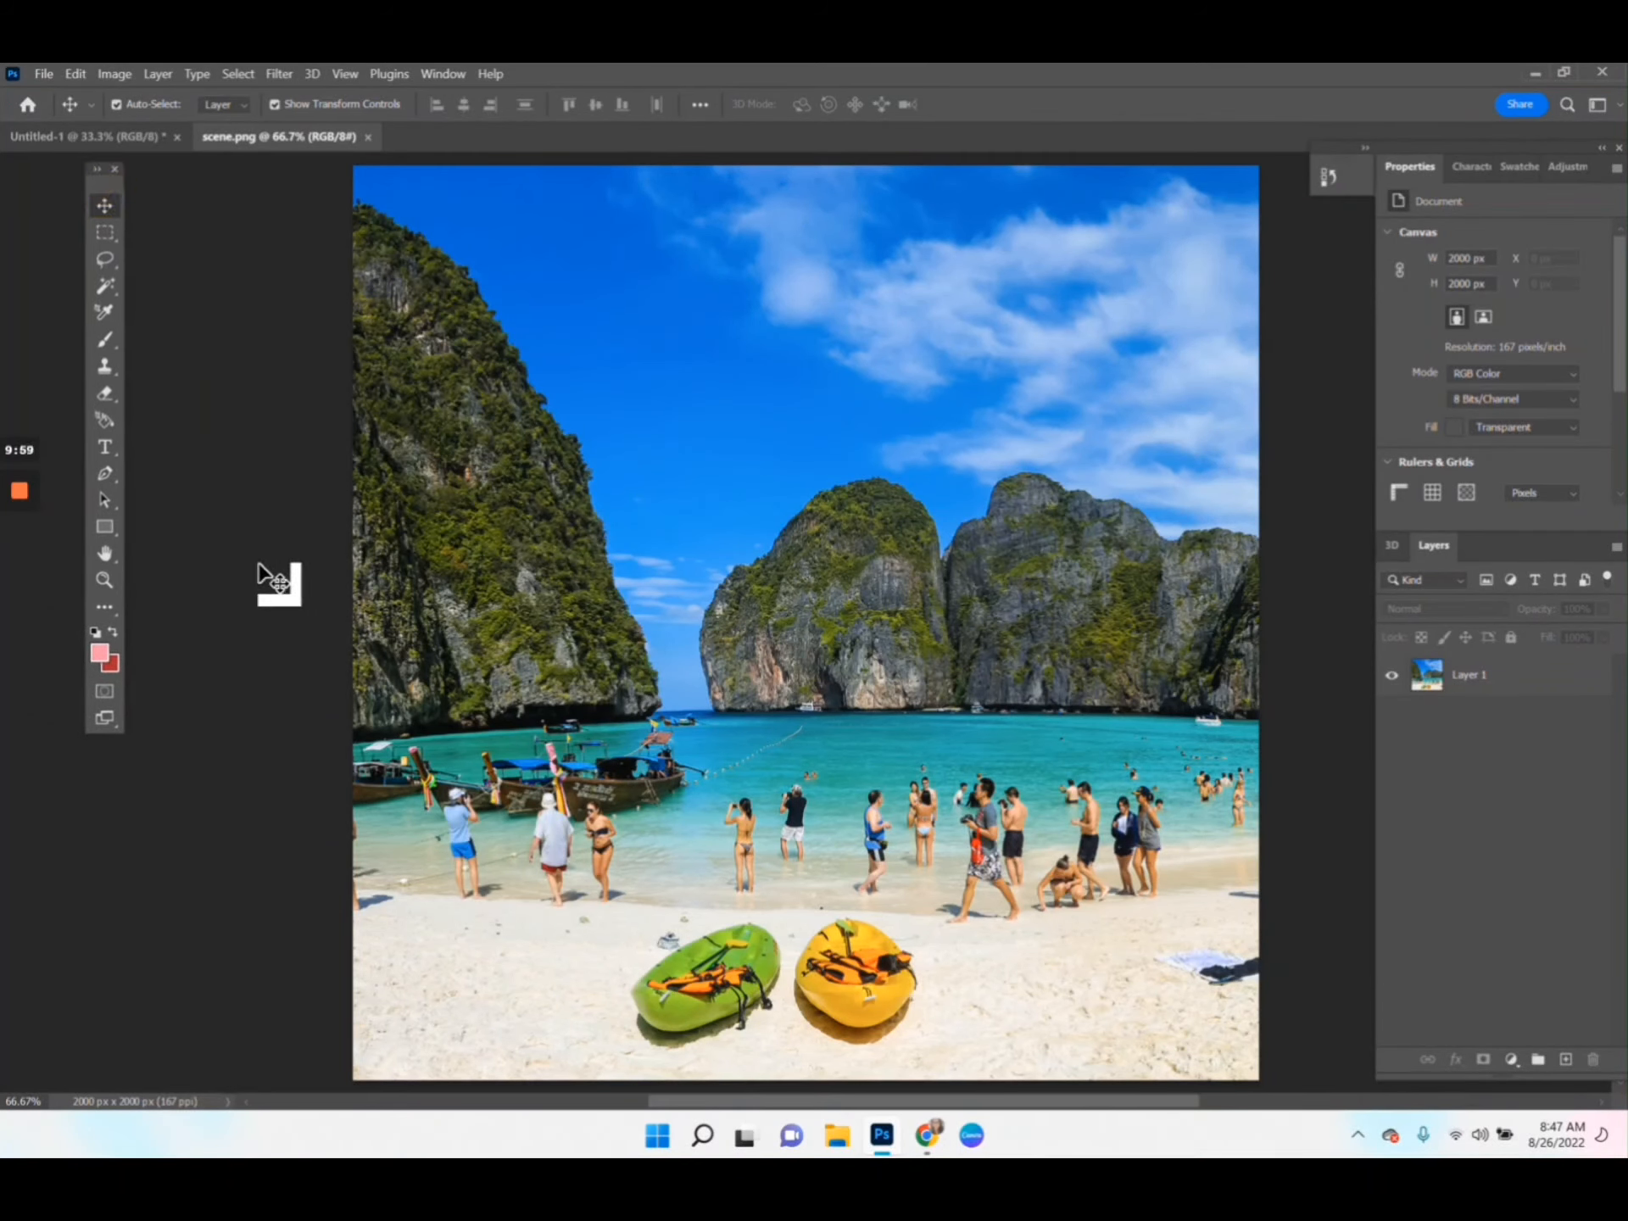
{"action": "left_click", "coordinate": [100, 606]}
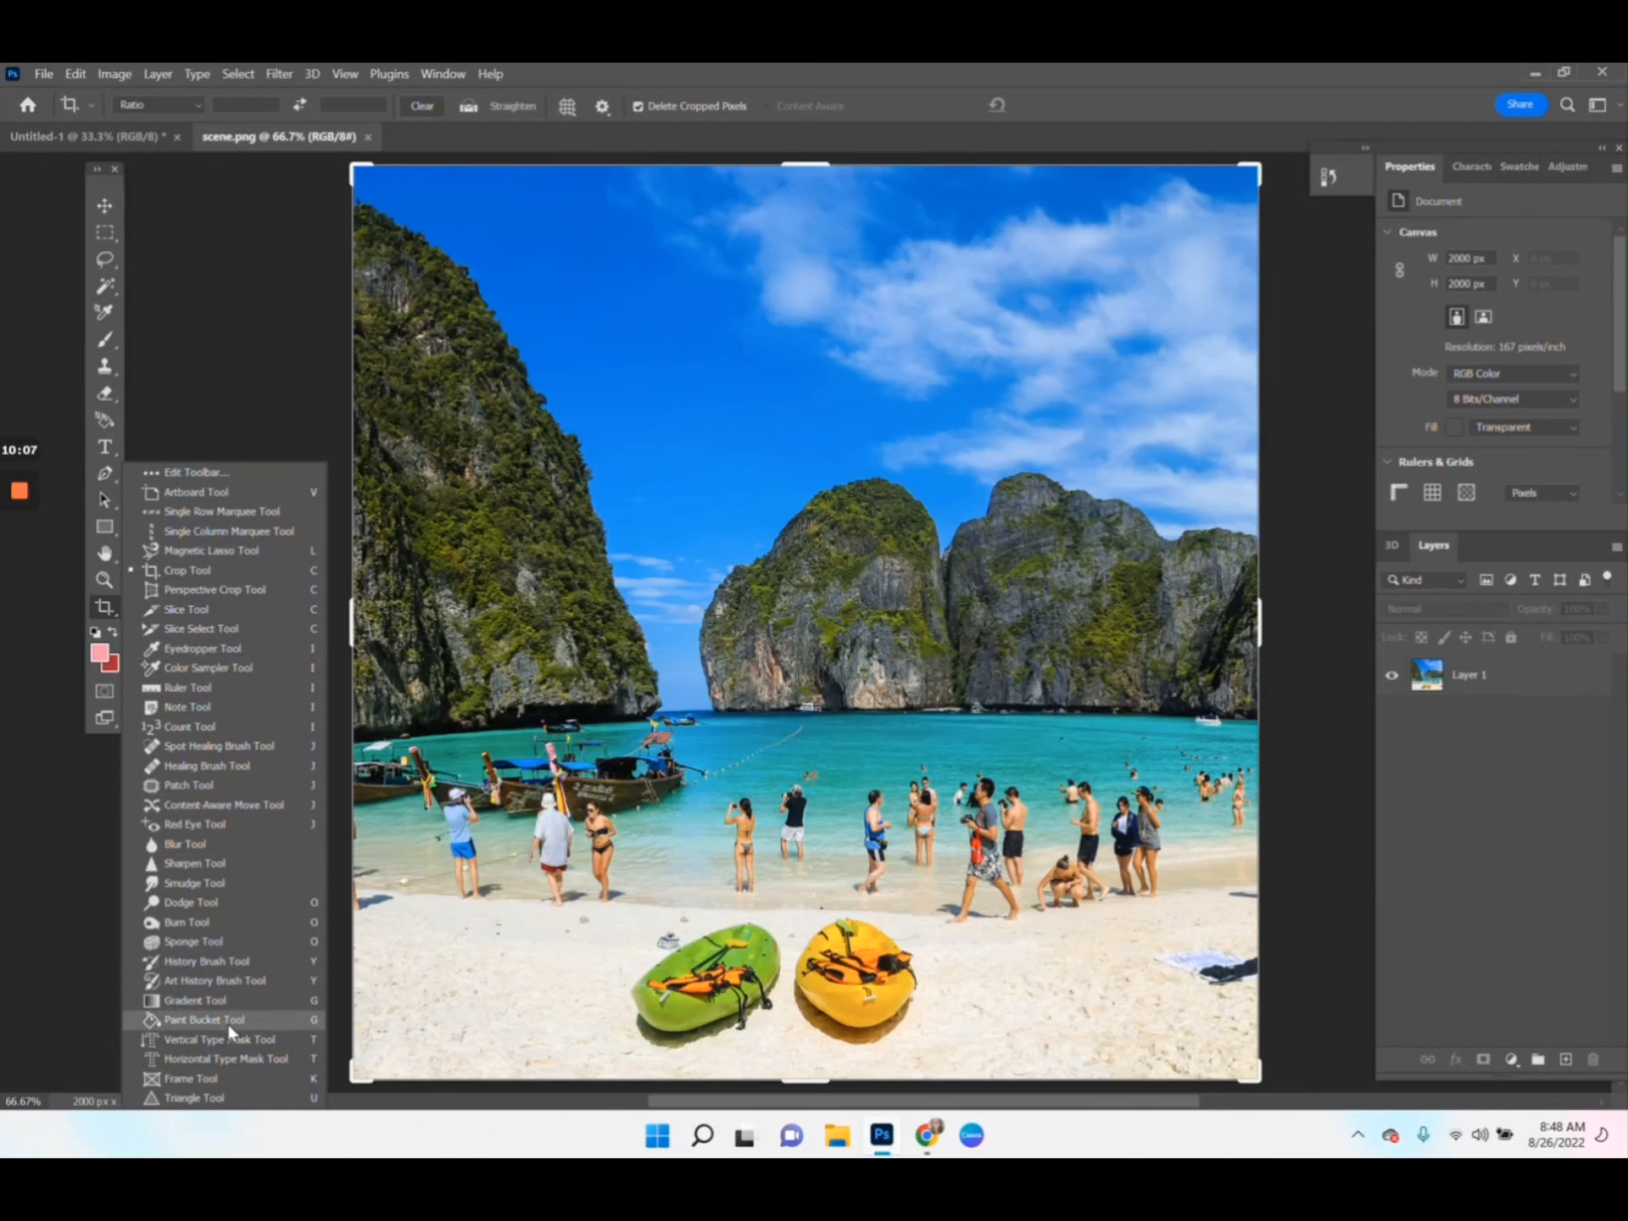
{"action": "left_click", "coordinate": [225, 566]}
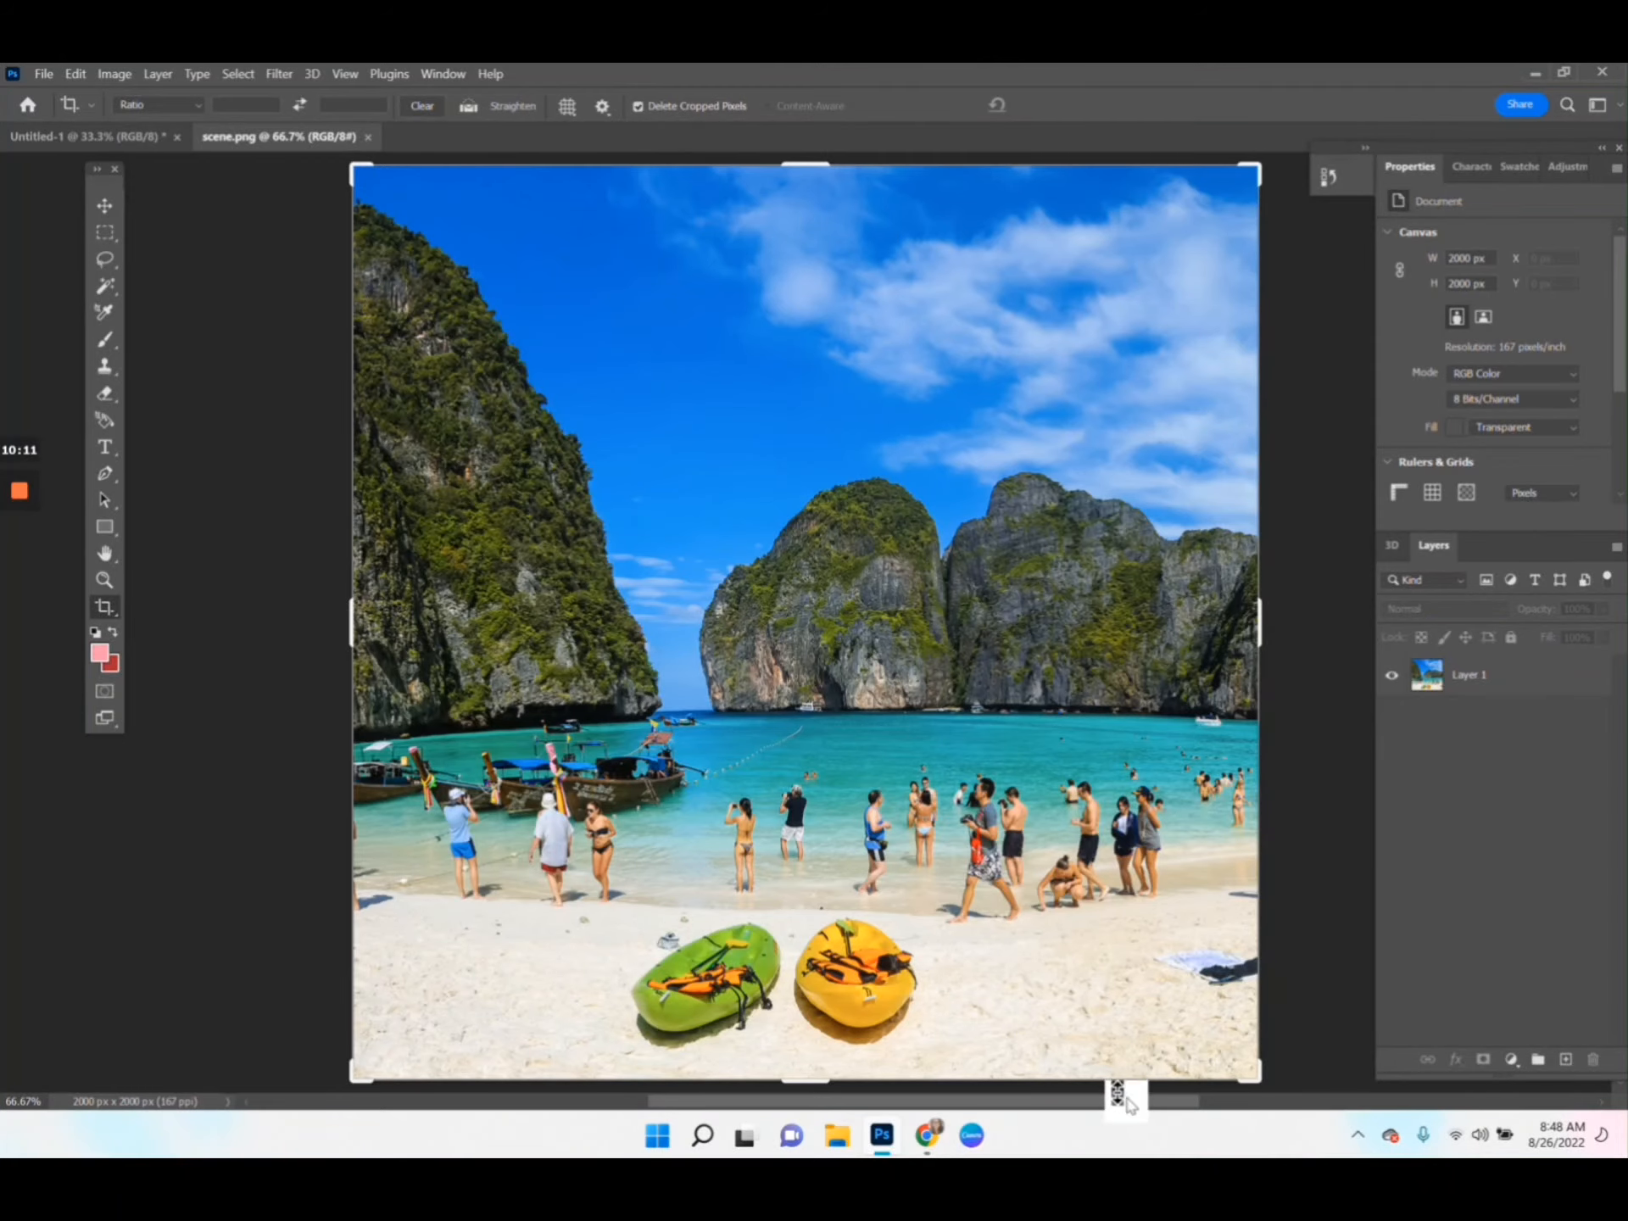
{"action": "mouse_move", "coordinate": [1252, 1081]}
{"action": "left_mouse_down"}
{"action": "mouse_move", "coordinate": [1073, 807]}
{"action": "mouse_move", "coordinate": [1252, 1081]}
{"action": "left_mouse_up"}
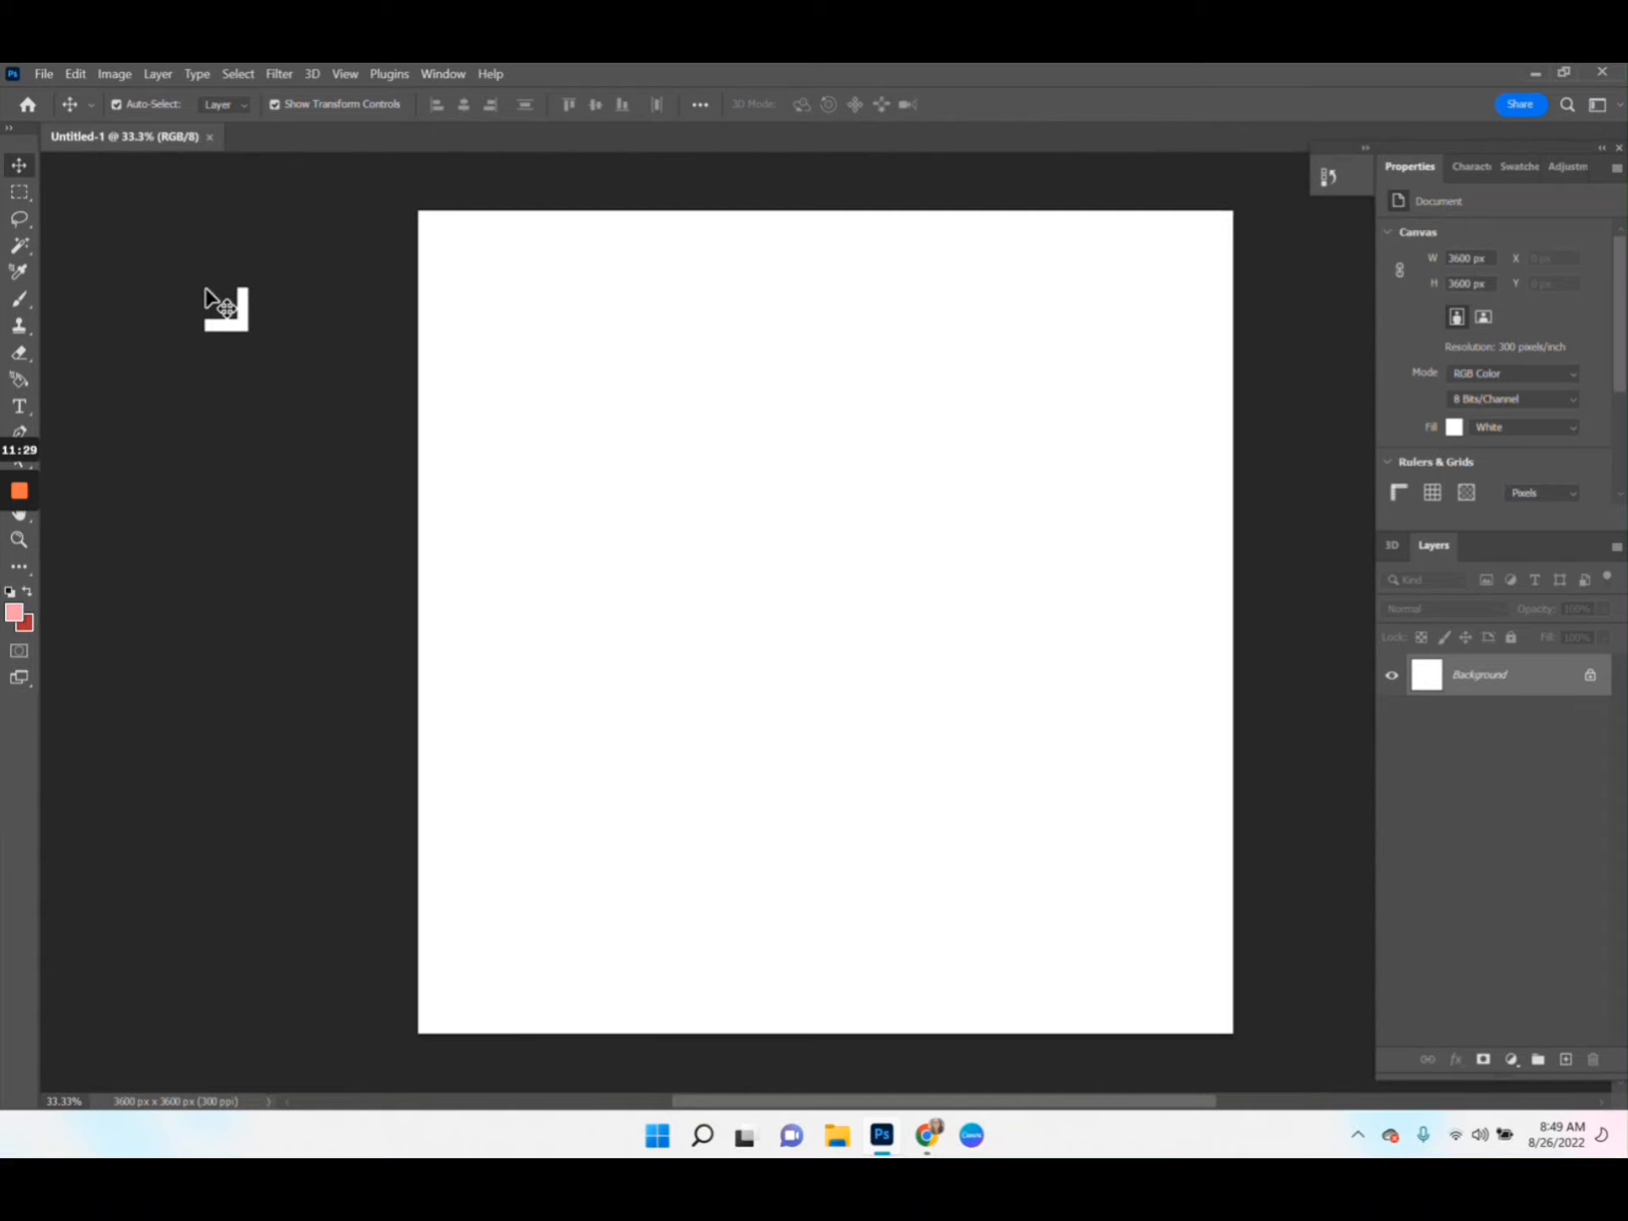
Open the striped image file pattern from the Samples folder as a separate document
{"action": "left_click", "coordinate": [41, 73]}
{"action": "left_click", "coordinate": [65, 116]}
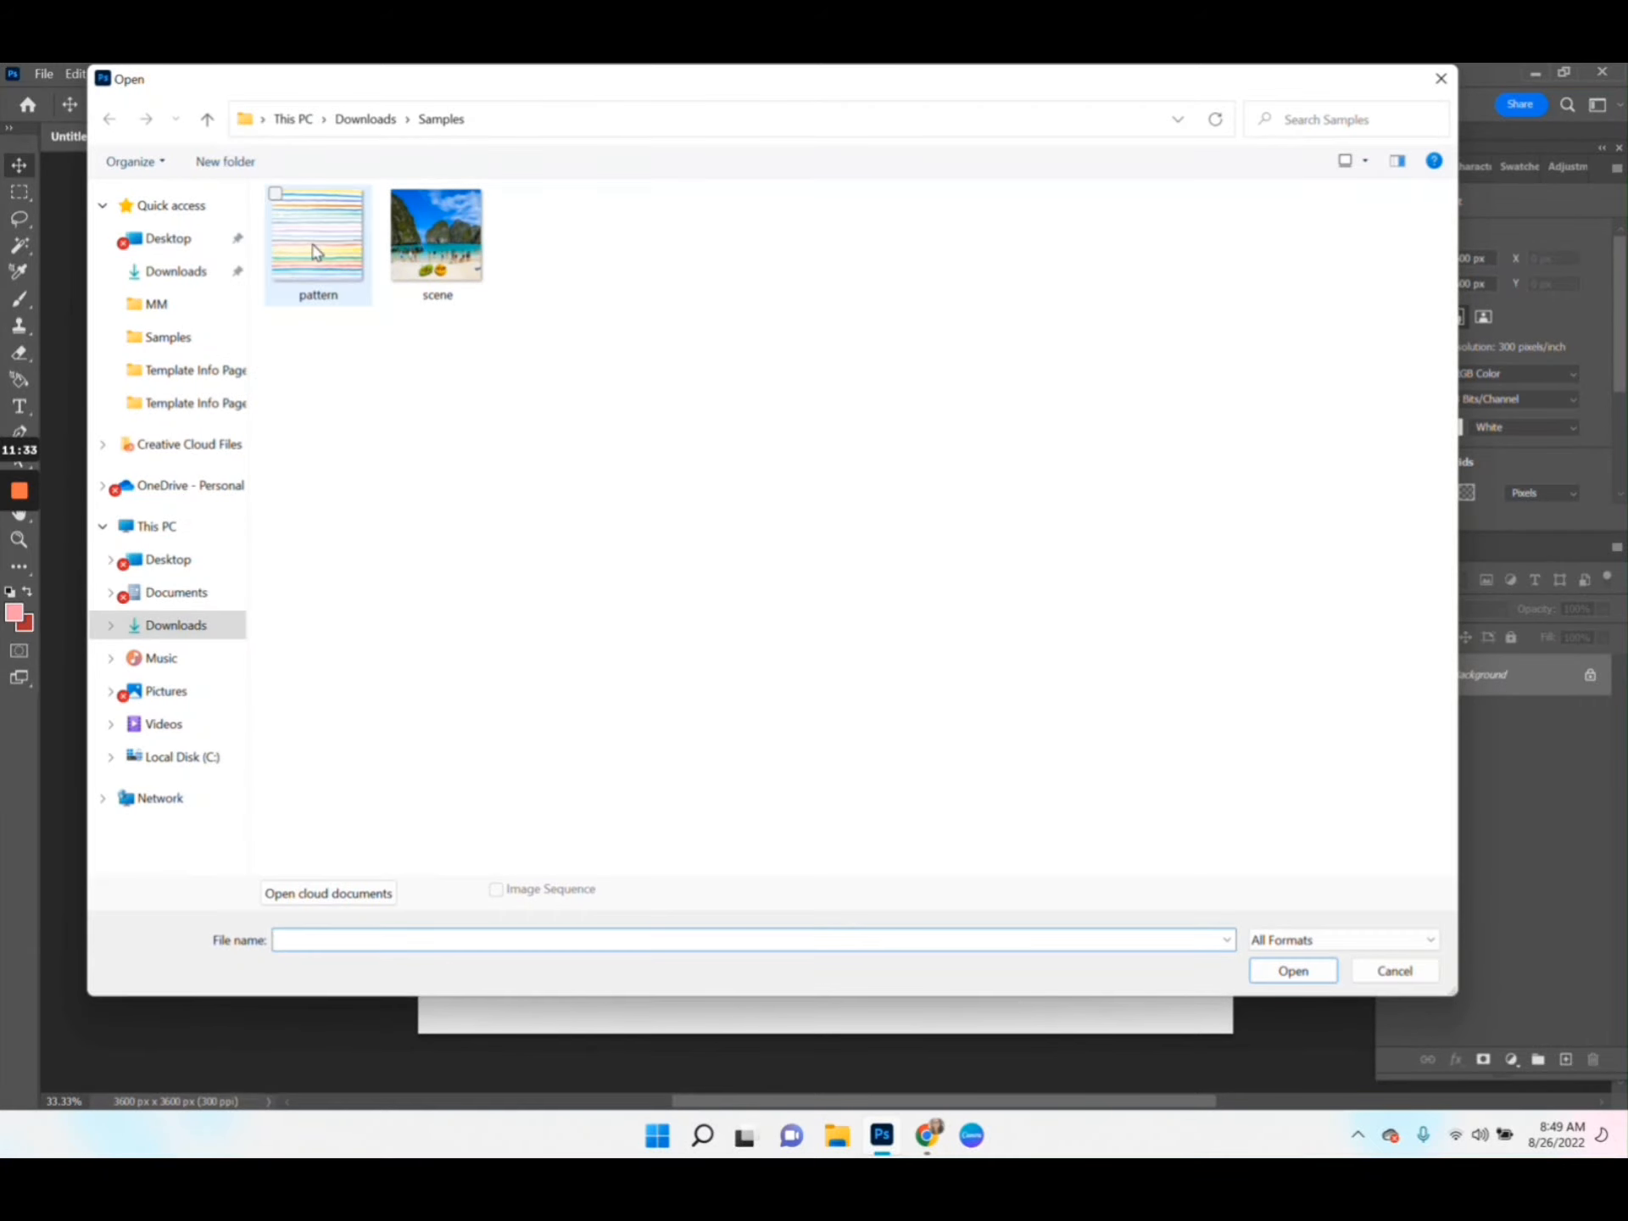
{"action": "double_click", "coordinate": [314, 252]}
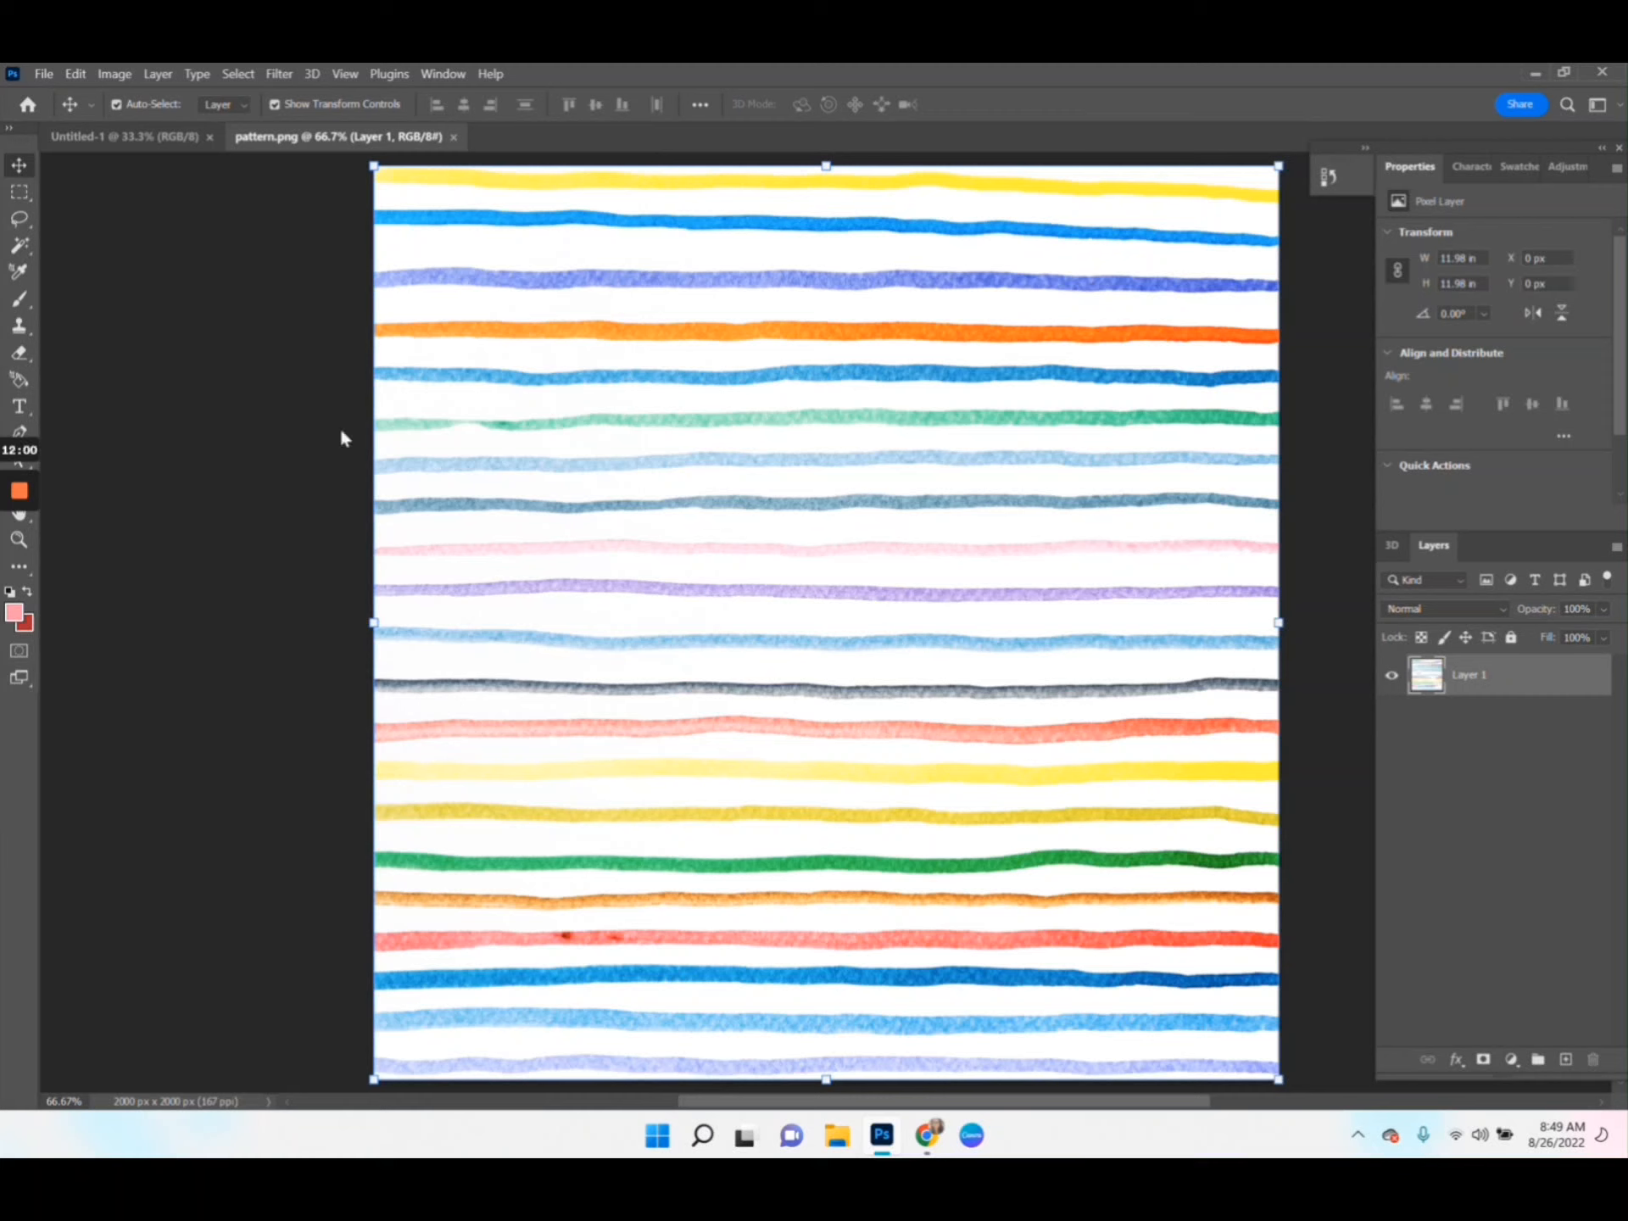
Define the striped image as a reusable pattern, keeping the name pattern.png
{"action": "left_click", "coordinate": [76, 75]}
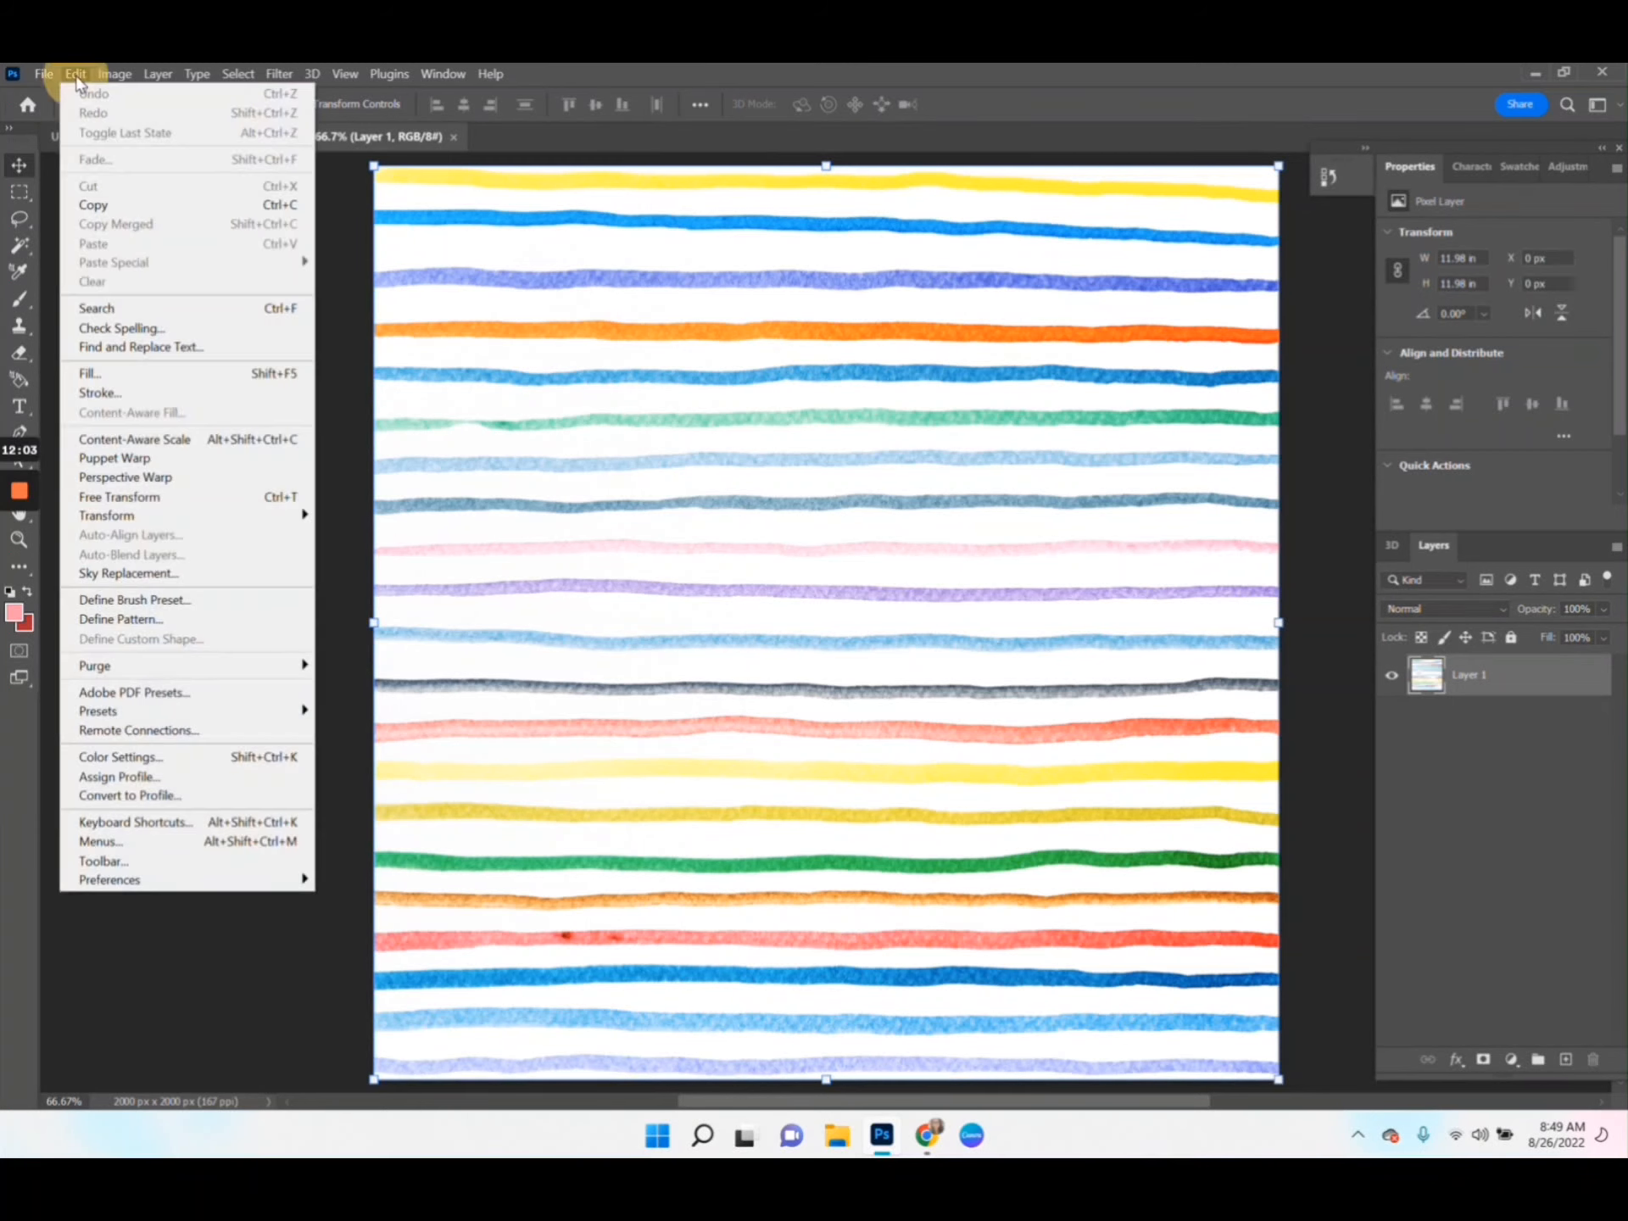
{"action": "left_click", "coordinate": [173, 625]}
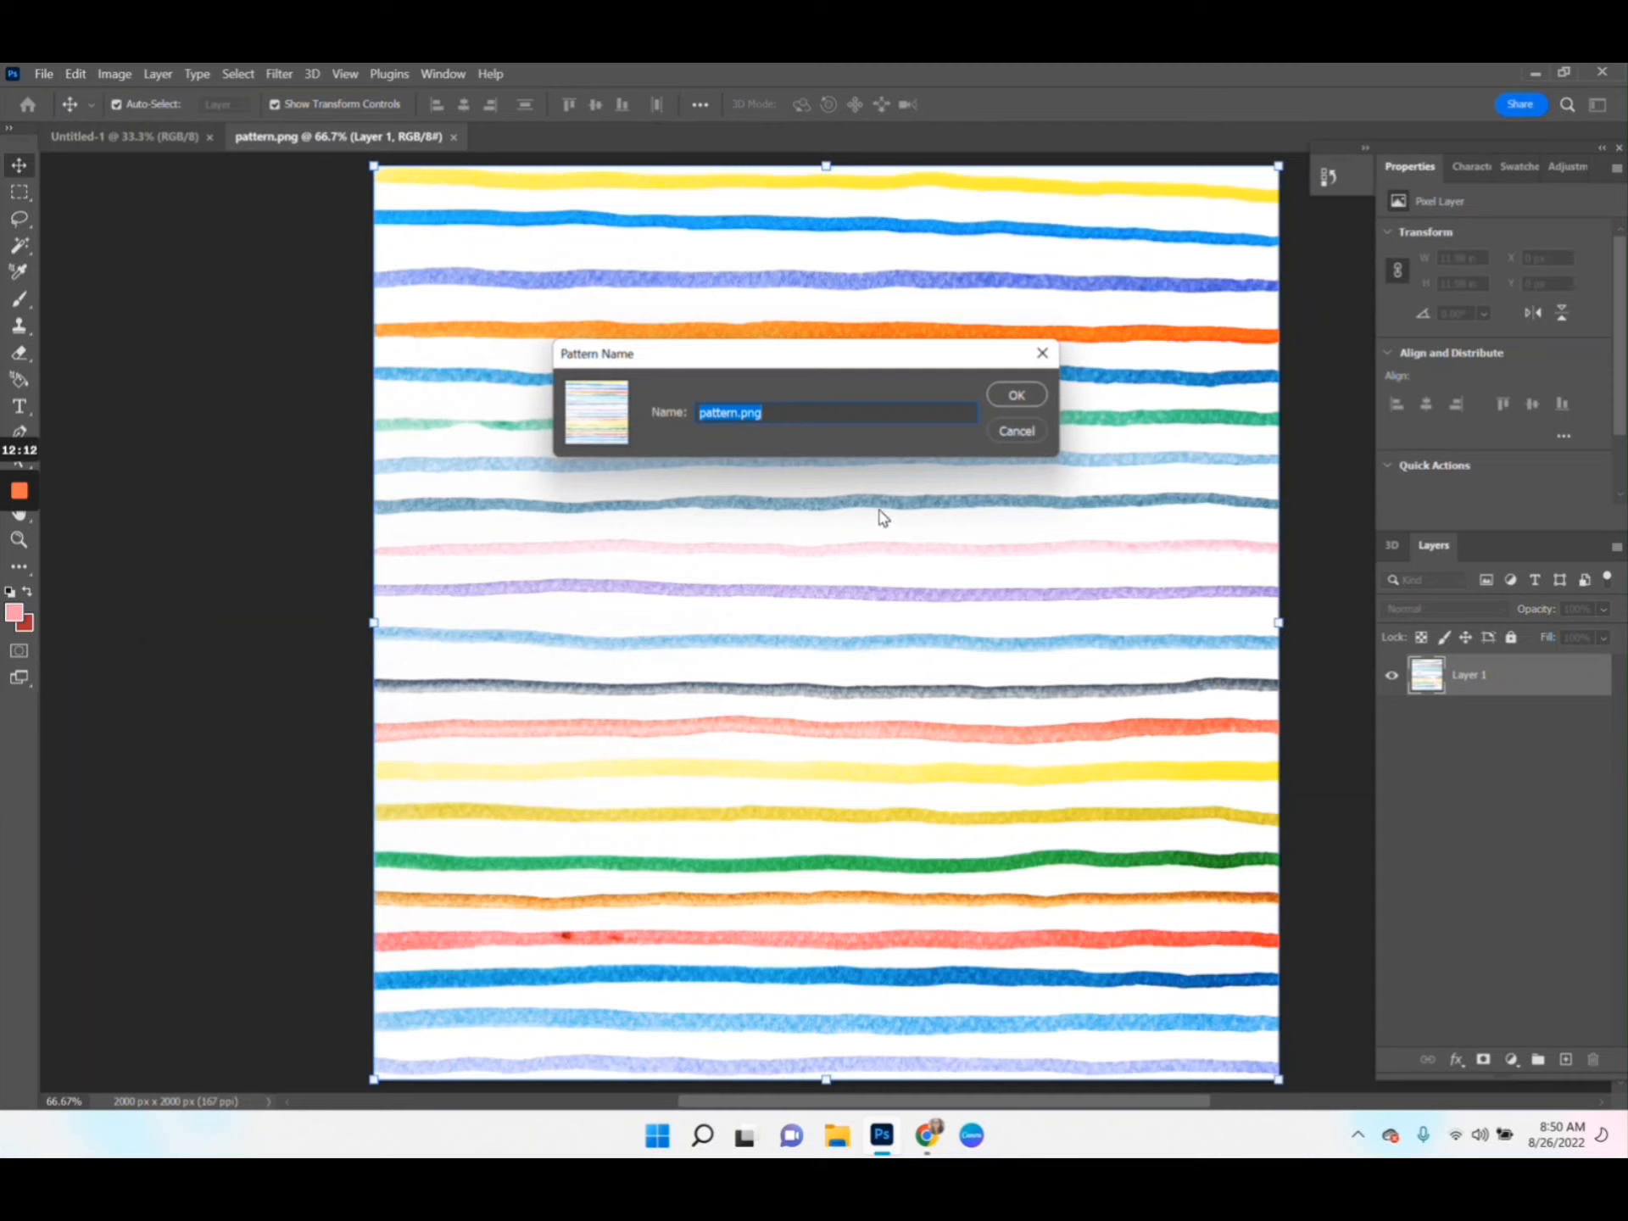
{"action": "left_click", "coordinate": [1010, 396]}
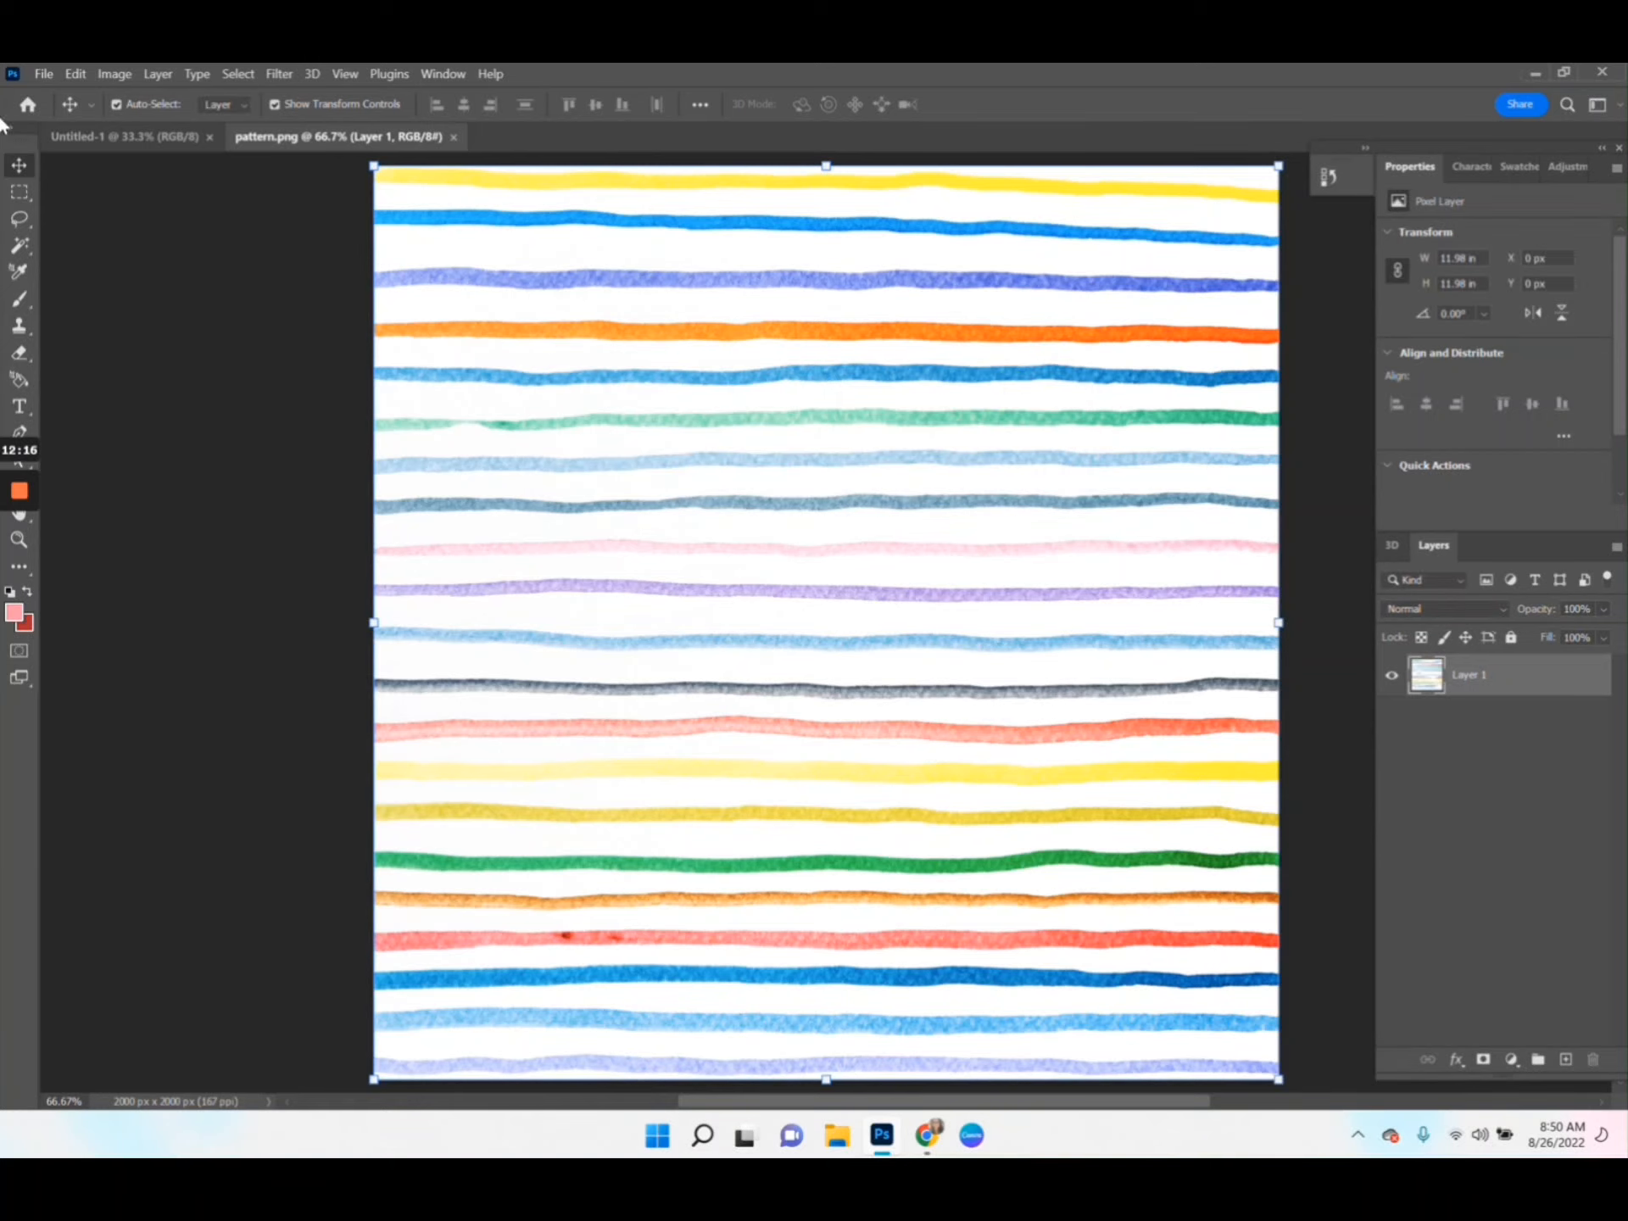
Unlock the white Background layer of the Untitled-1 document and add a Pattern Overlay effect to it
{"action": "left_click", "coordinate": [86, 136]}
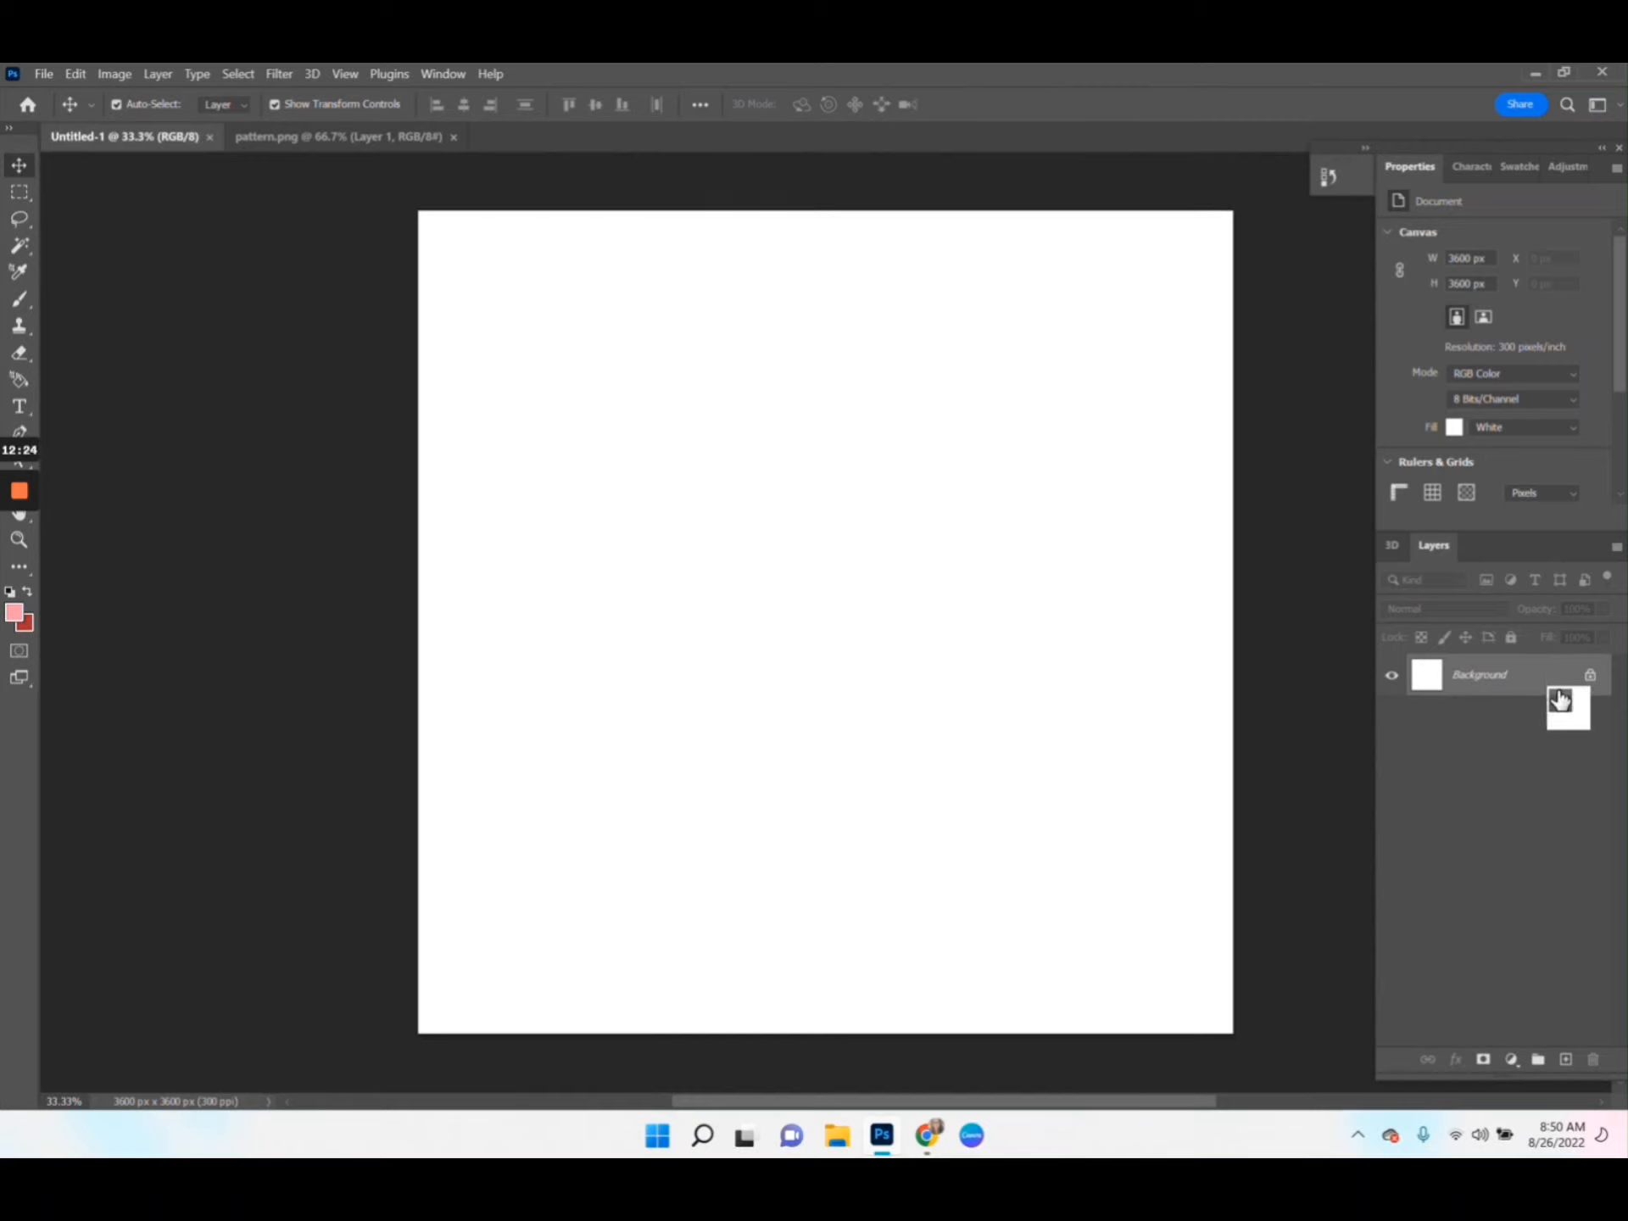
{"action": "left_click_drag", "start_coordinate": [1552, 683], "coordinate": [1591, 683]}
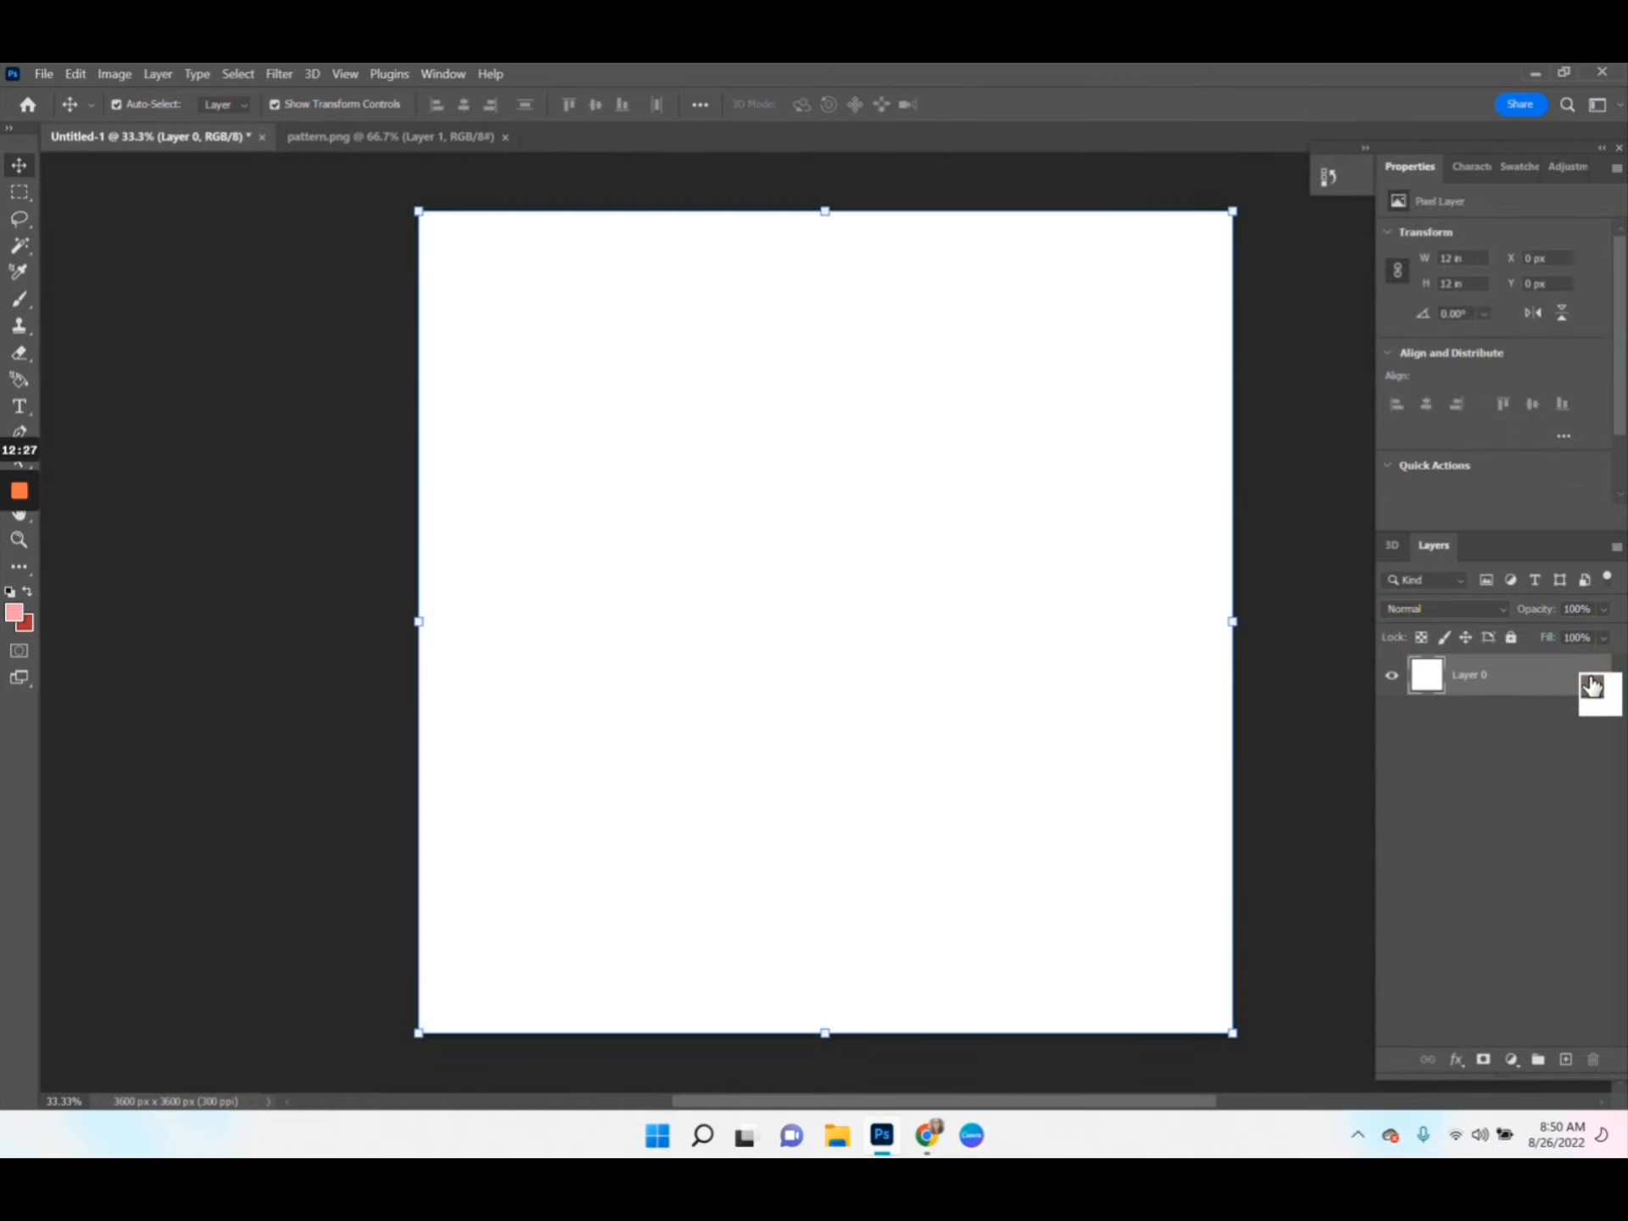
{"action": "left_click", "coordinate": [1458, 1070]}
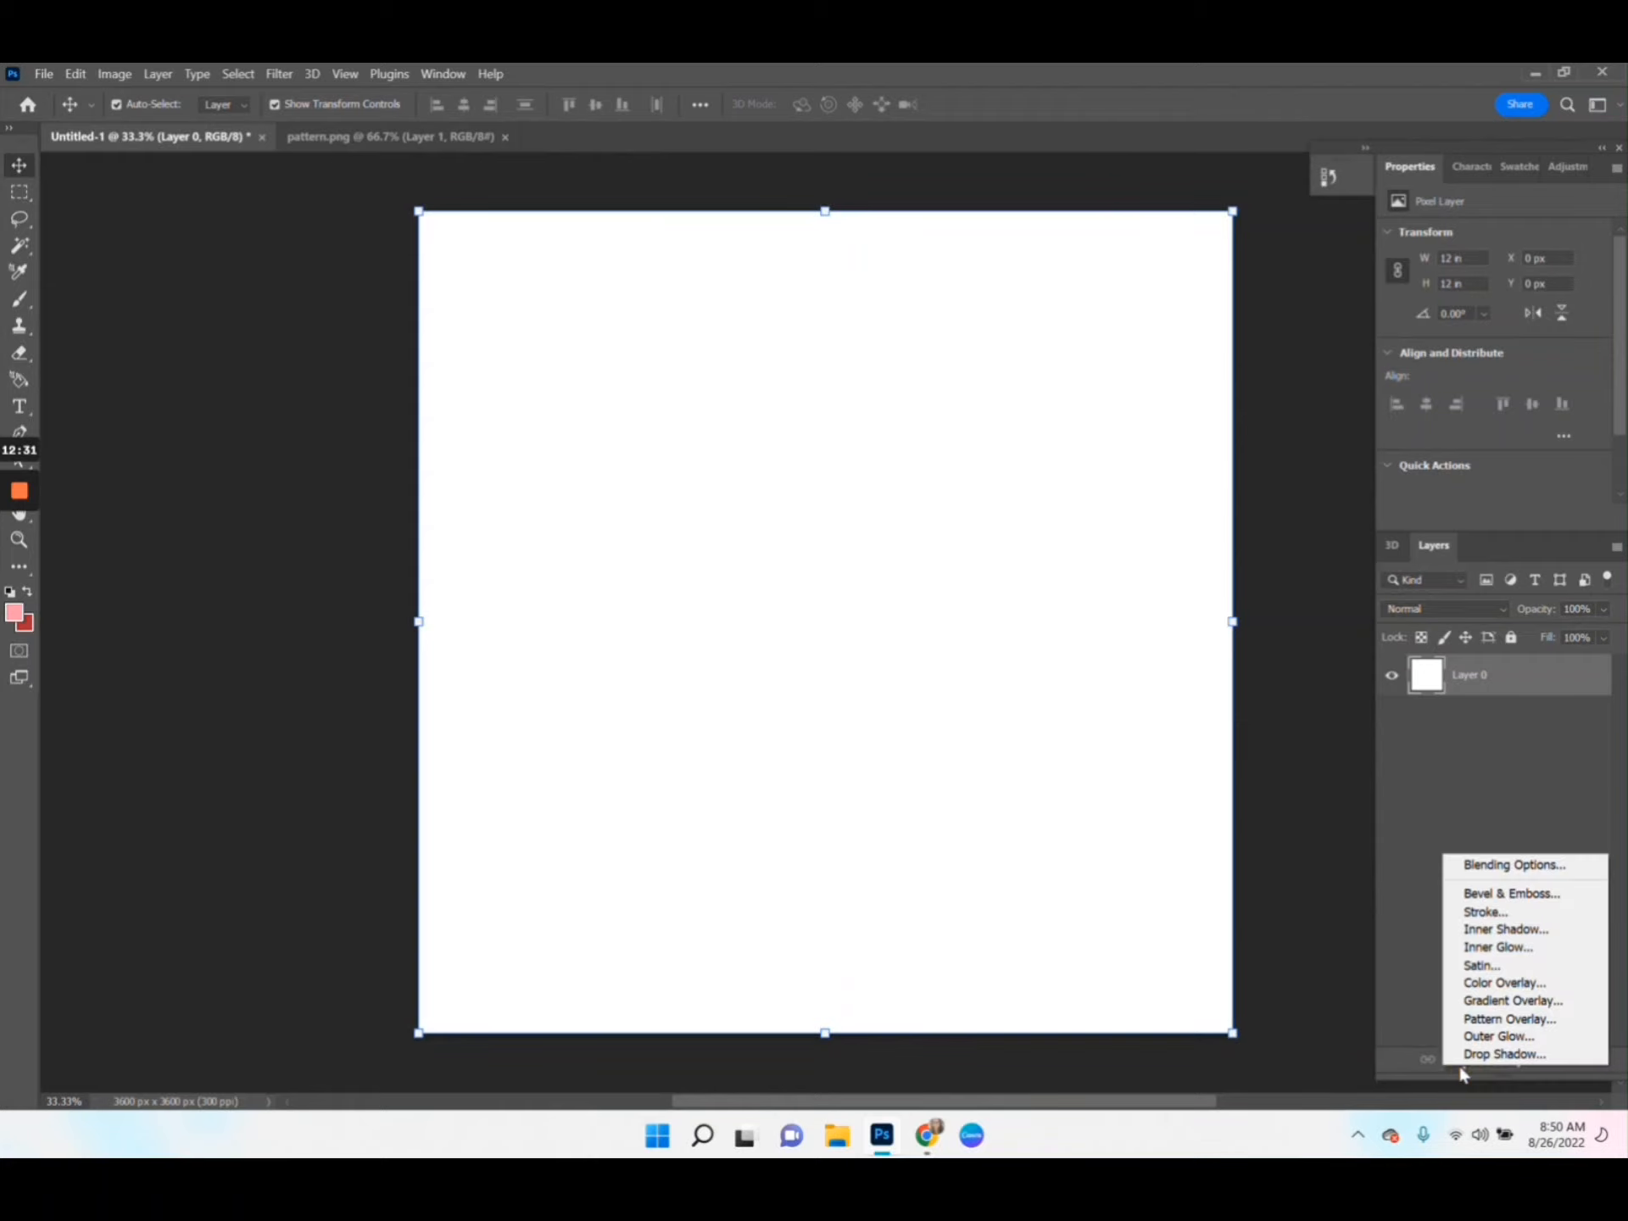
{"action": "left_click", "coordinate": [1512, 1022]}
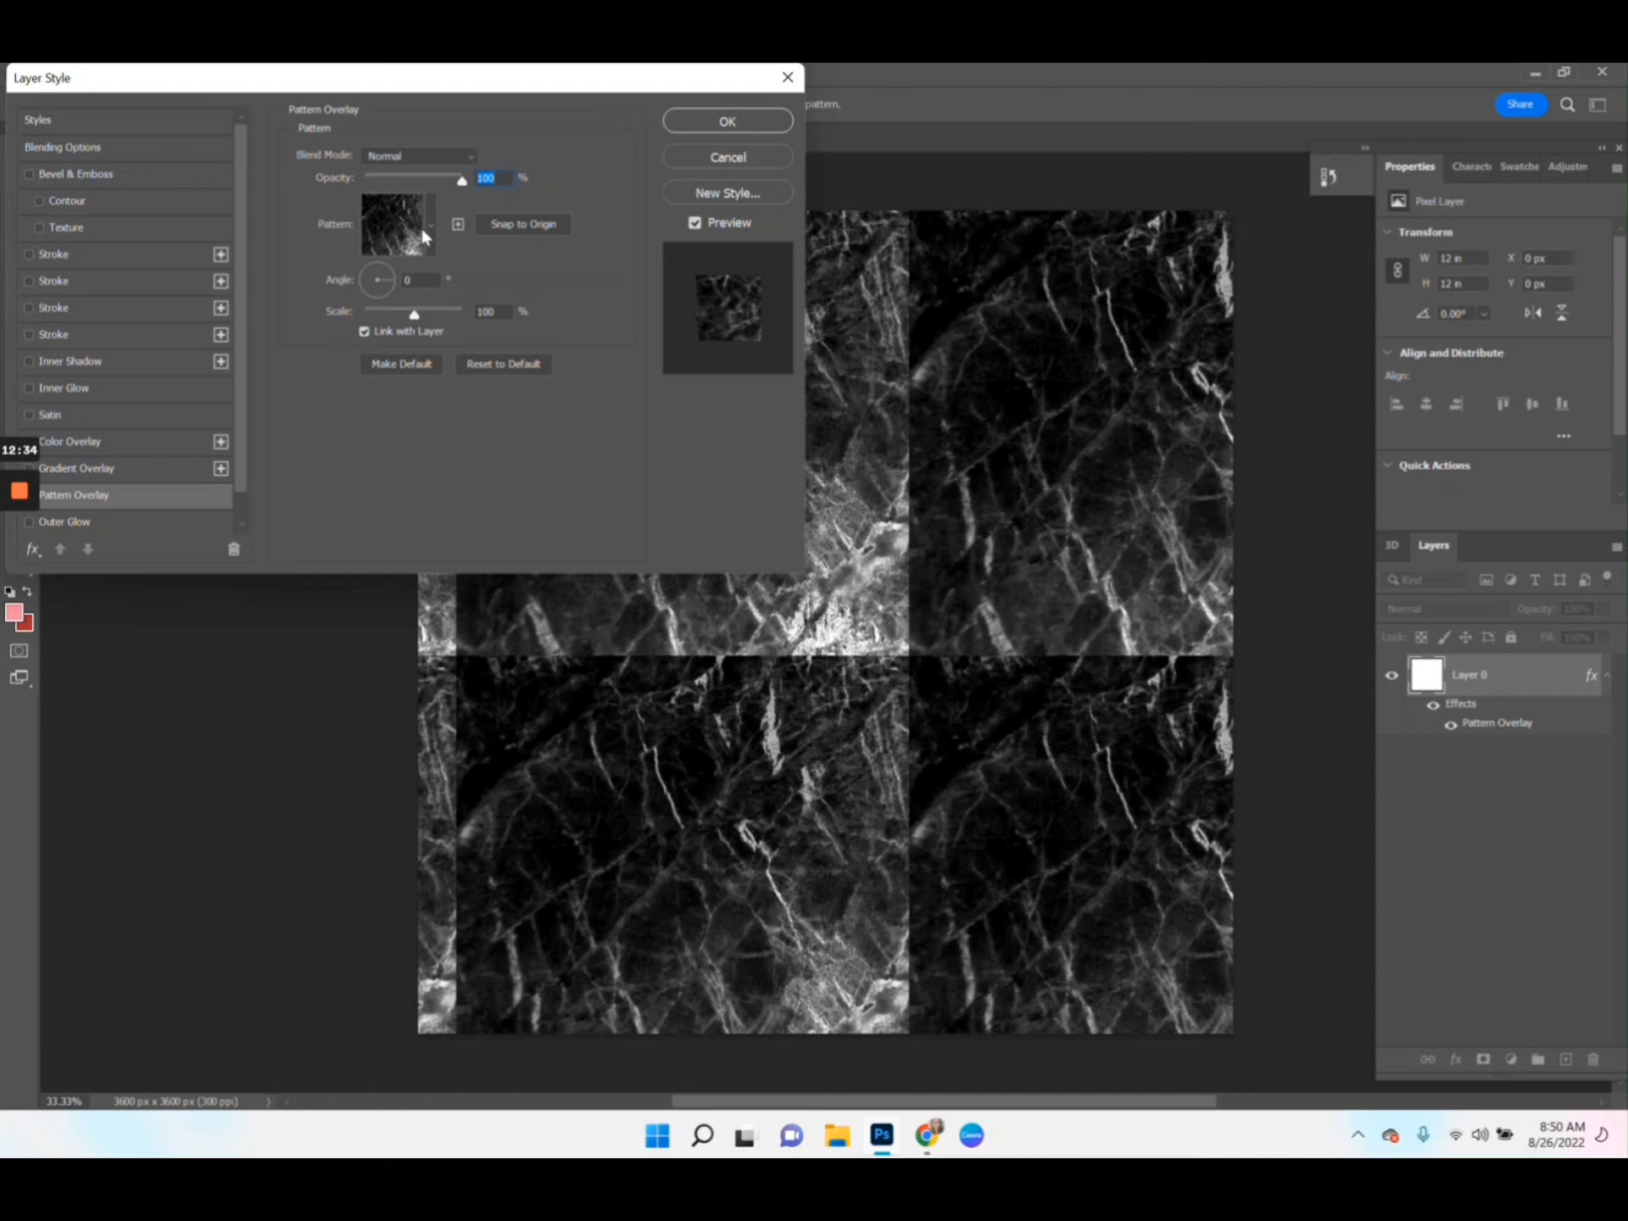
Choose the multicoloured striped pattern for the layer's Pattern Overlay after trying the gold and checkerboard patterns
{"action": "left_click", "coordinate": [426, 238]}
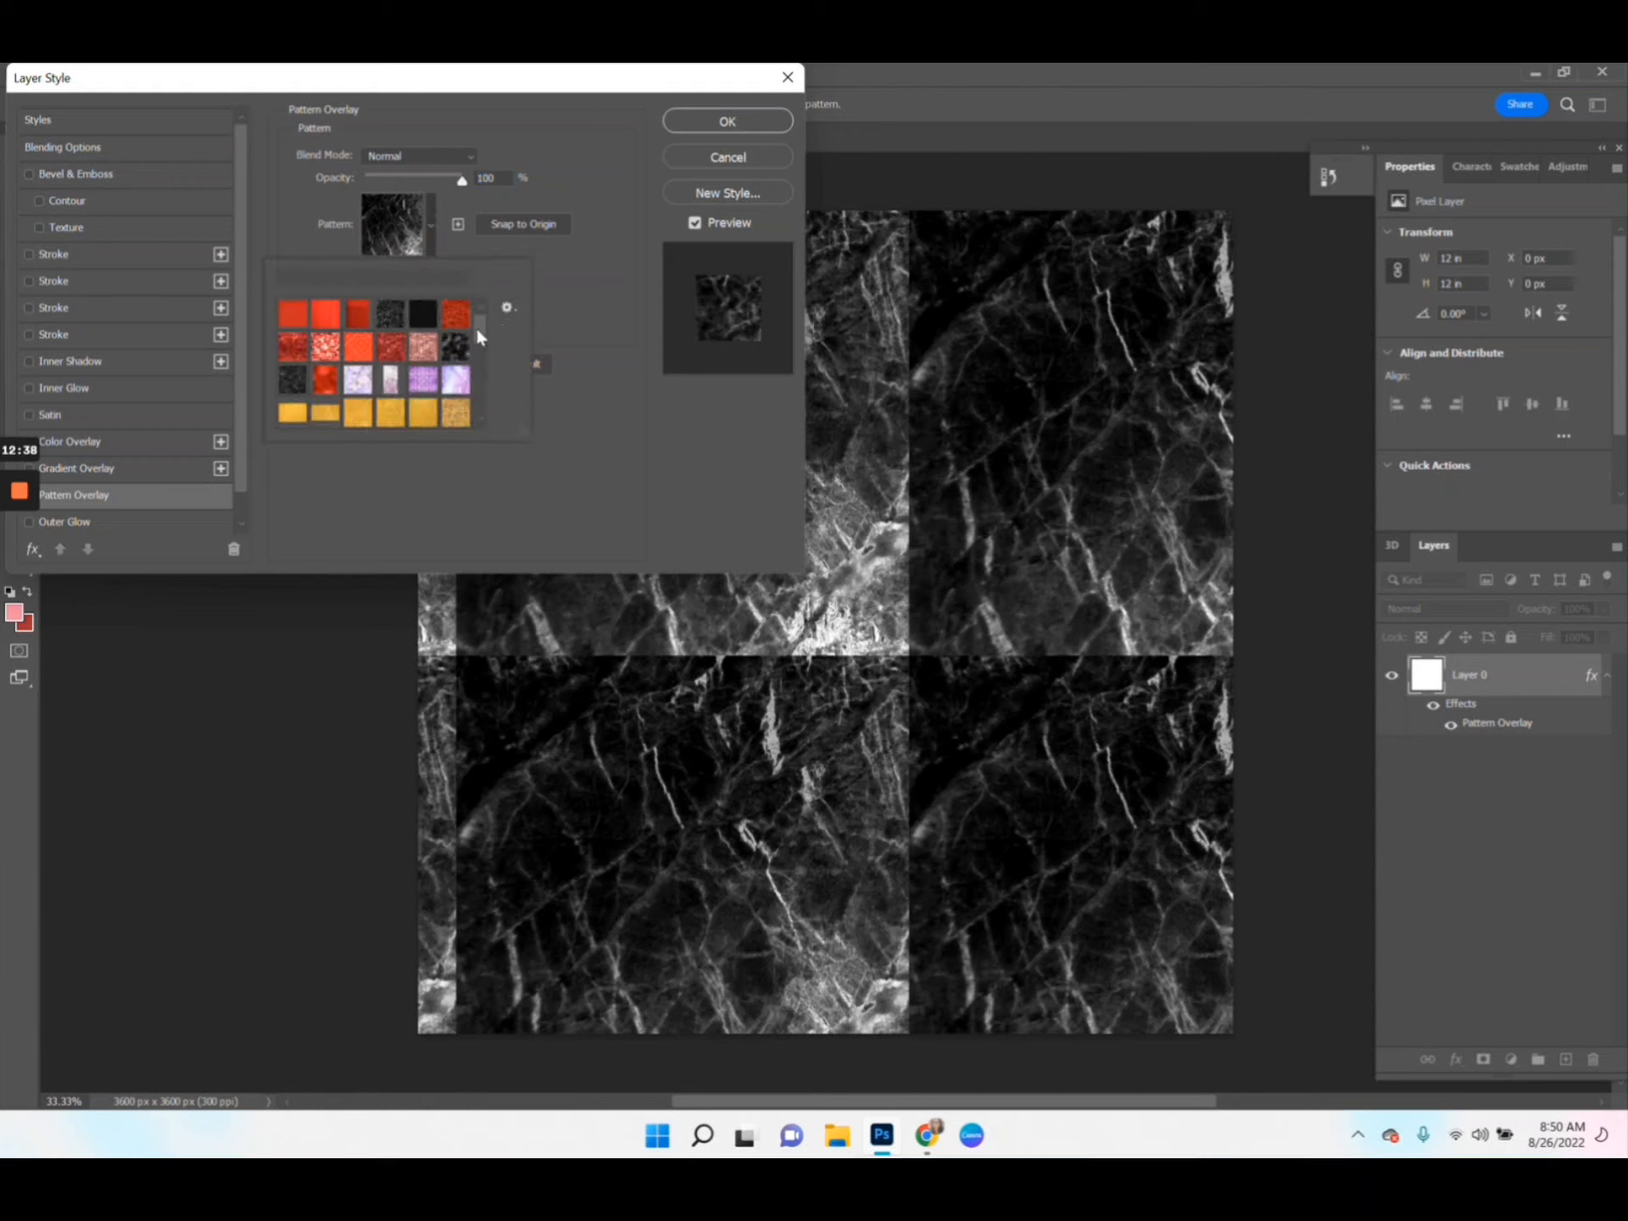
{"action": "left_click_drag", "start_coordinate": [481, 333], "coordinate": [487, 420]}
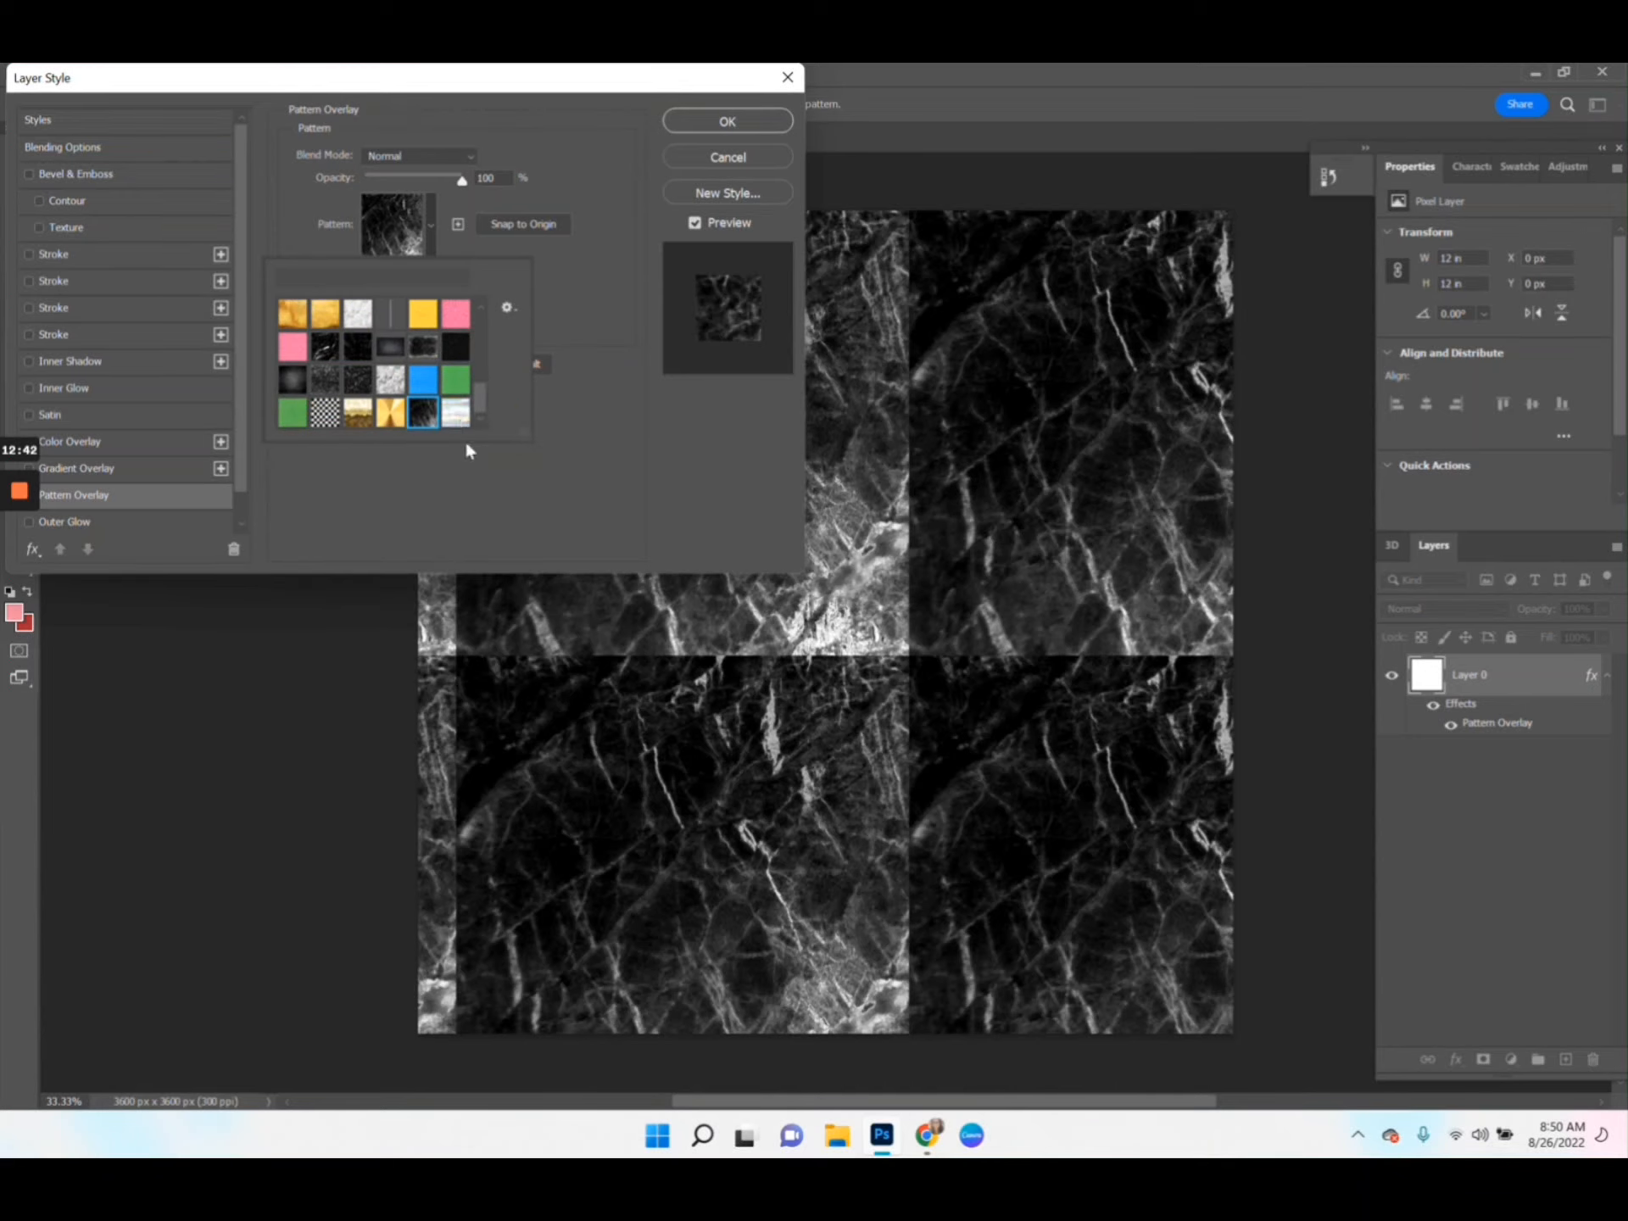
{"action": "left_click", "coordinate": [391, 412]}
{"action": "left_click", "coordinate": [359, 415]}
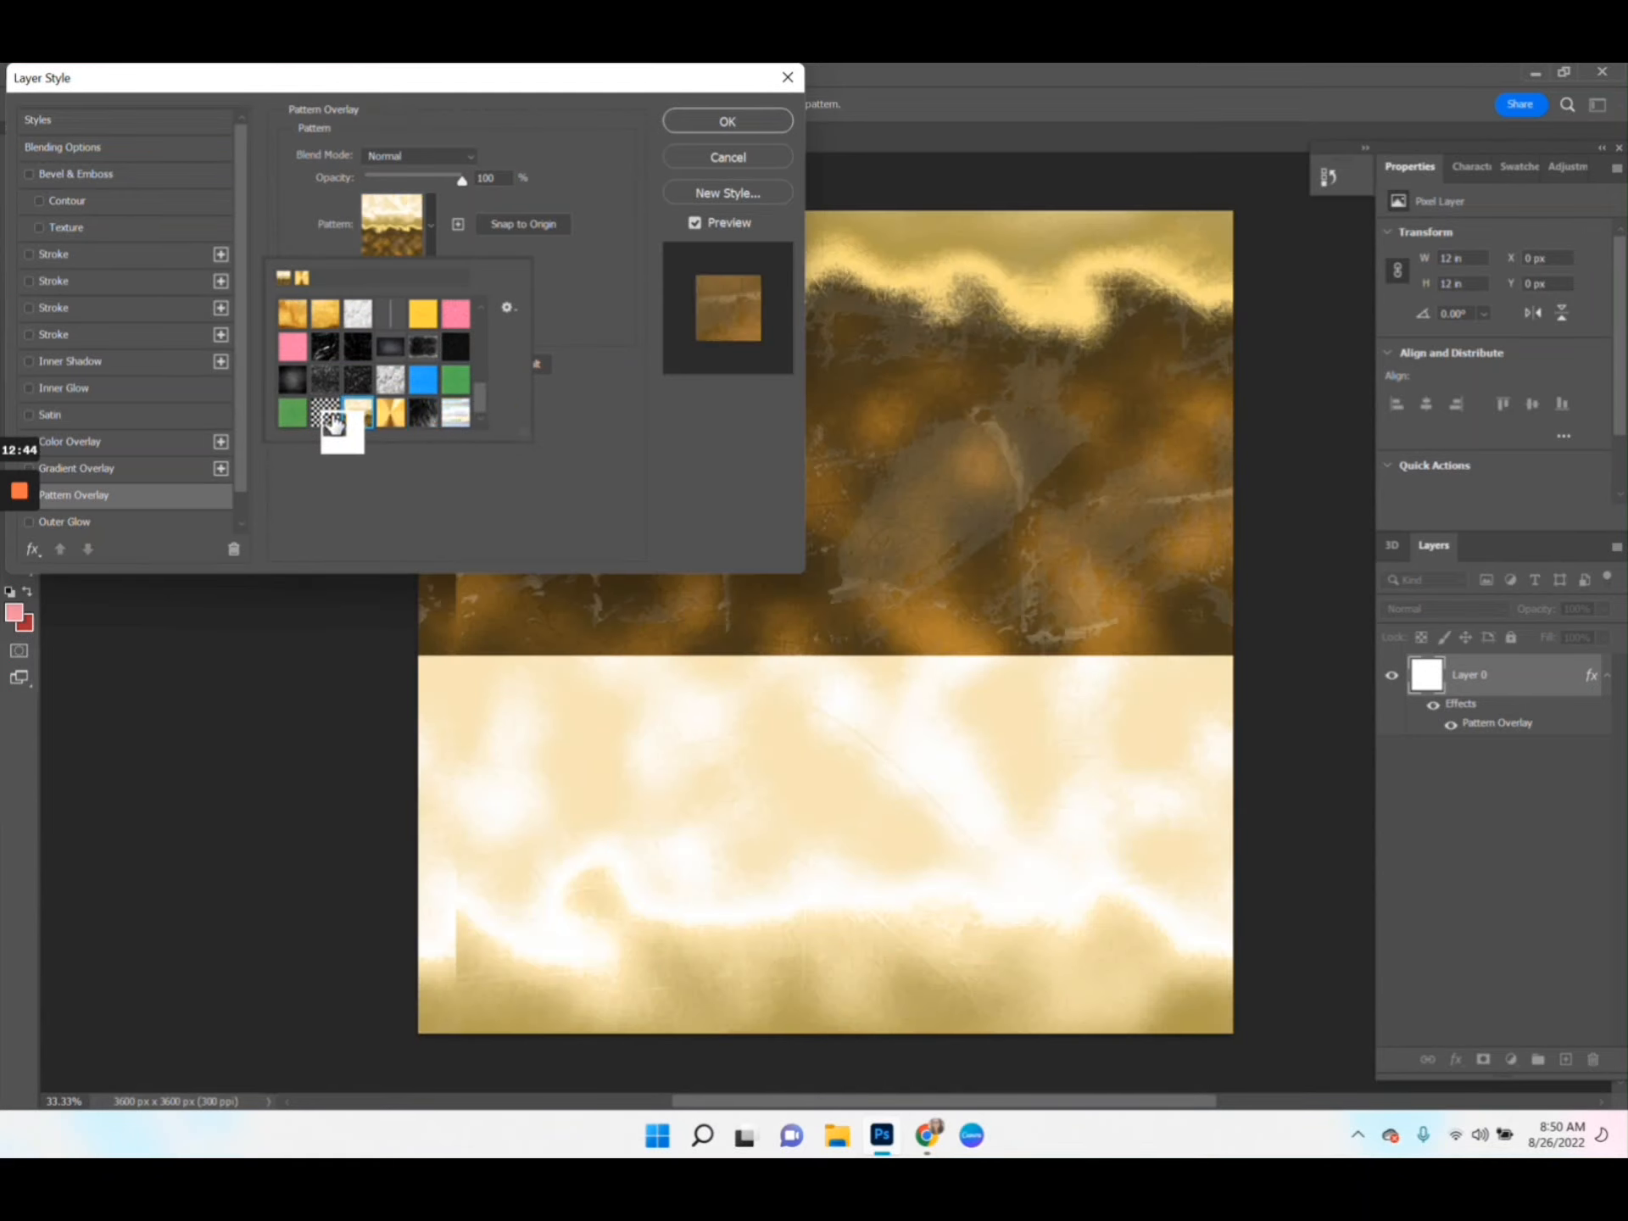
{"action": "left_click", "coordinate": [325, 413]}
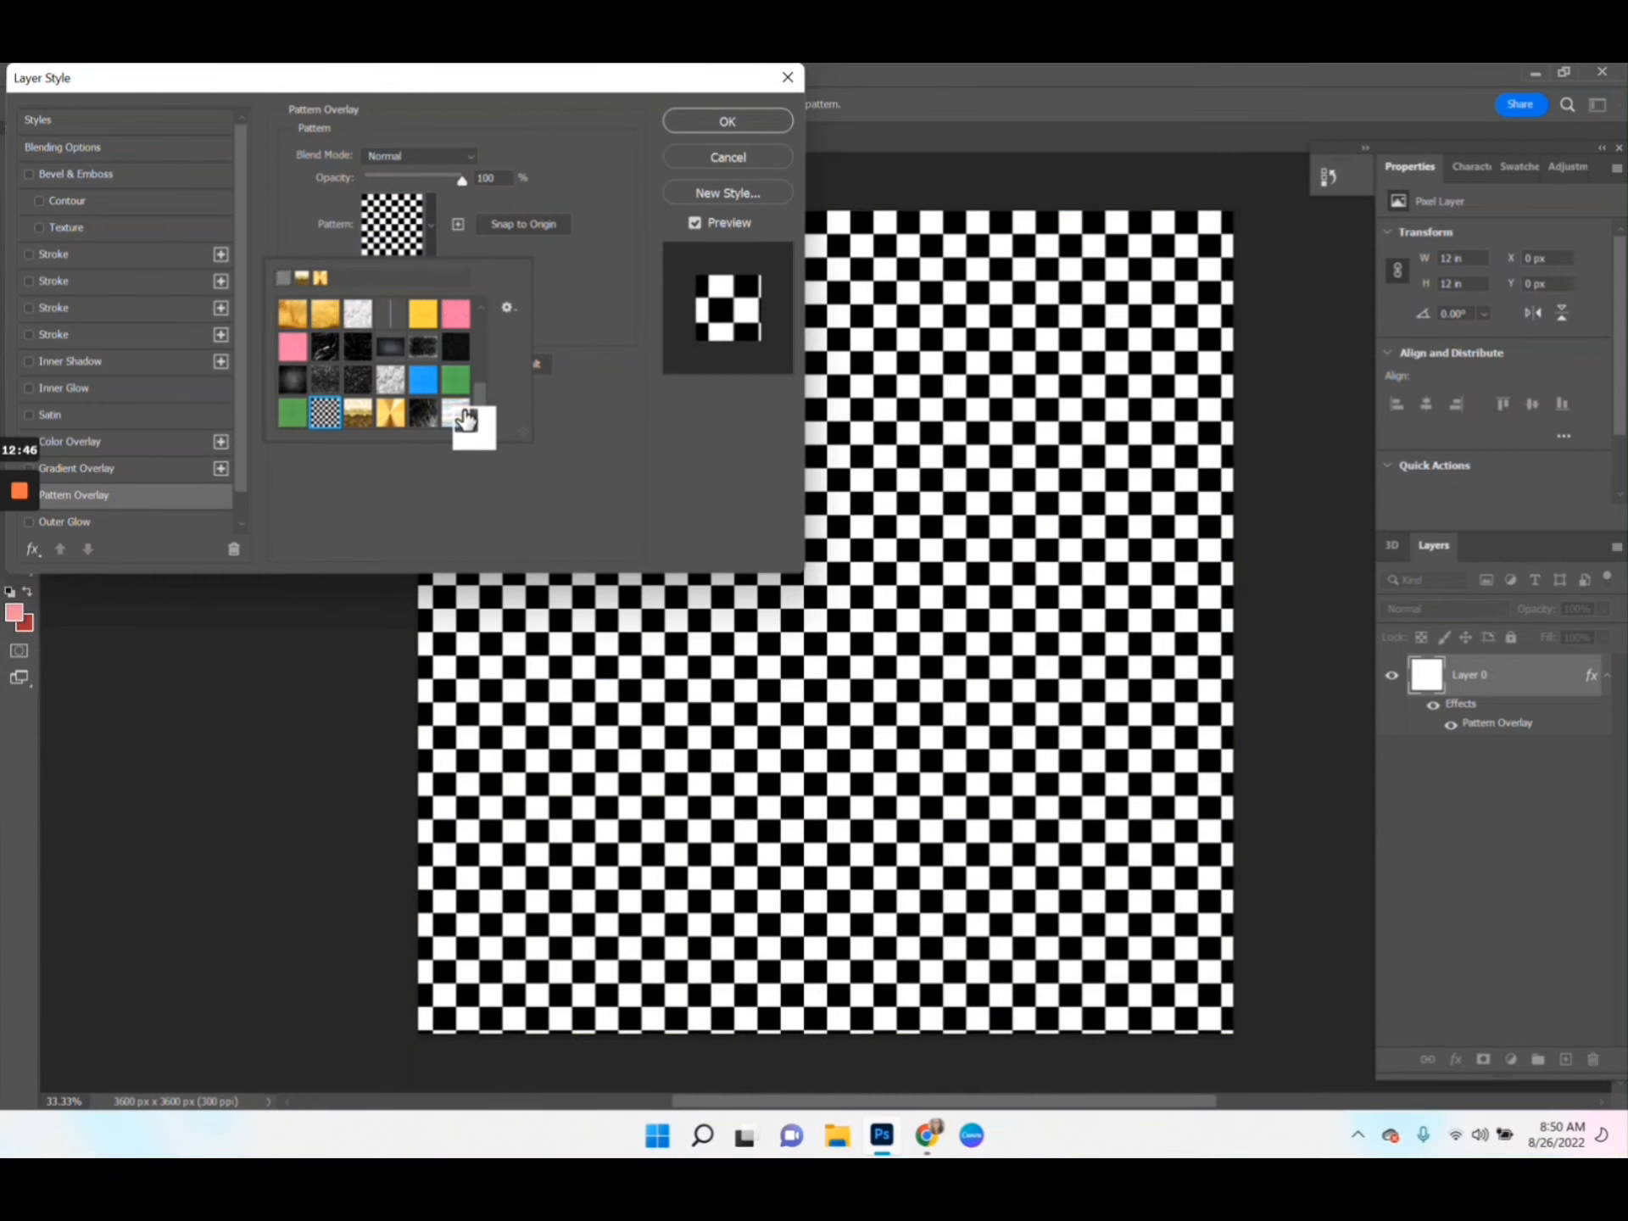
{"action": "left_click", "coordinate": [466, 417]}
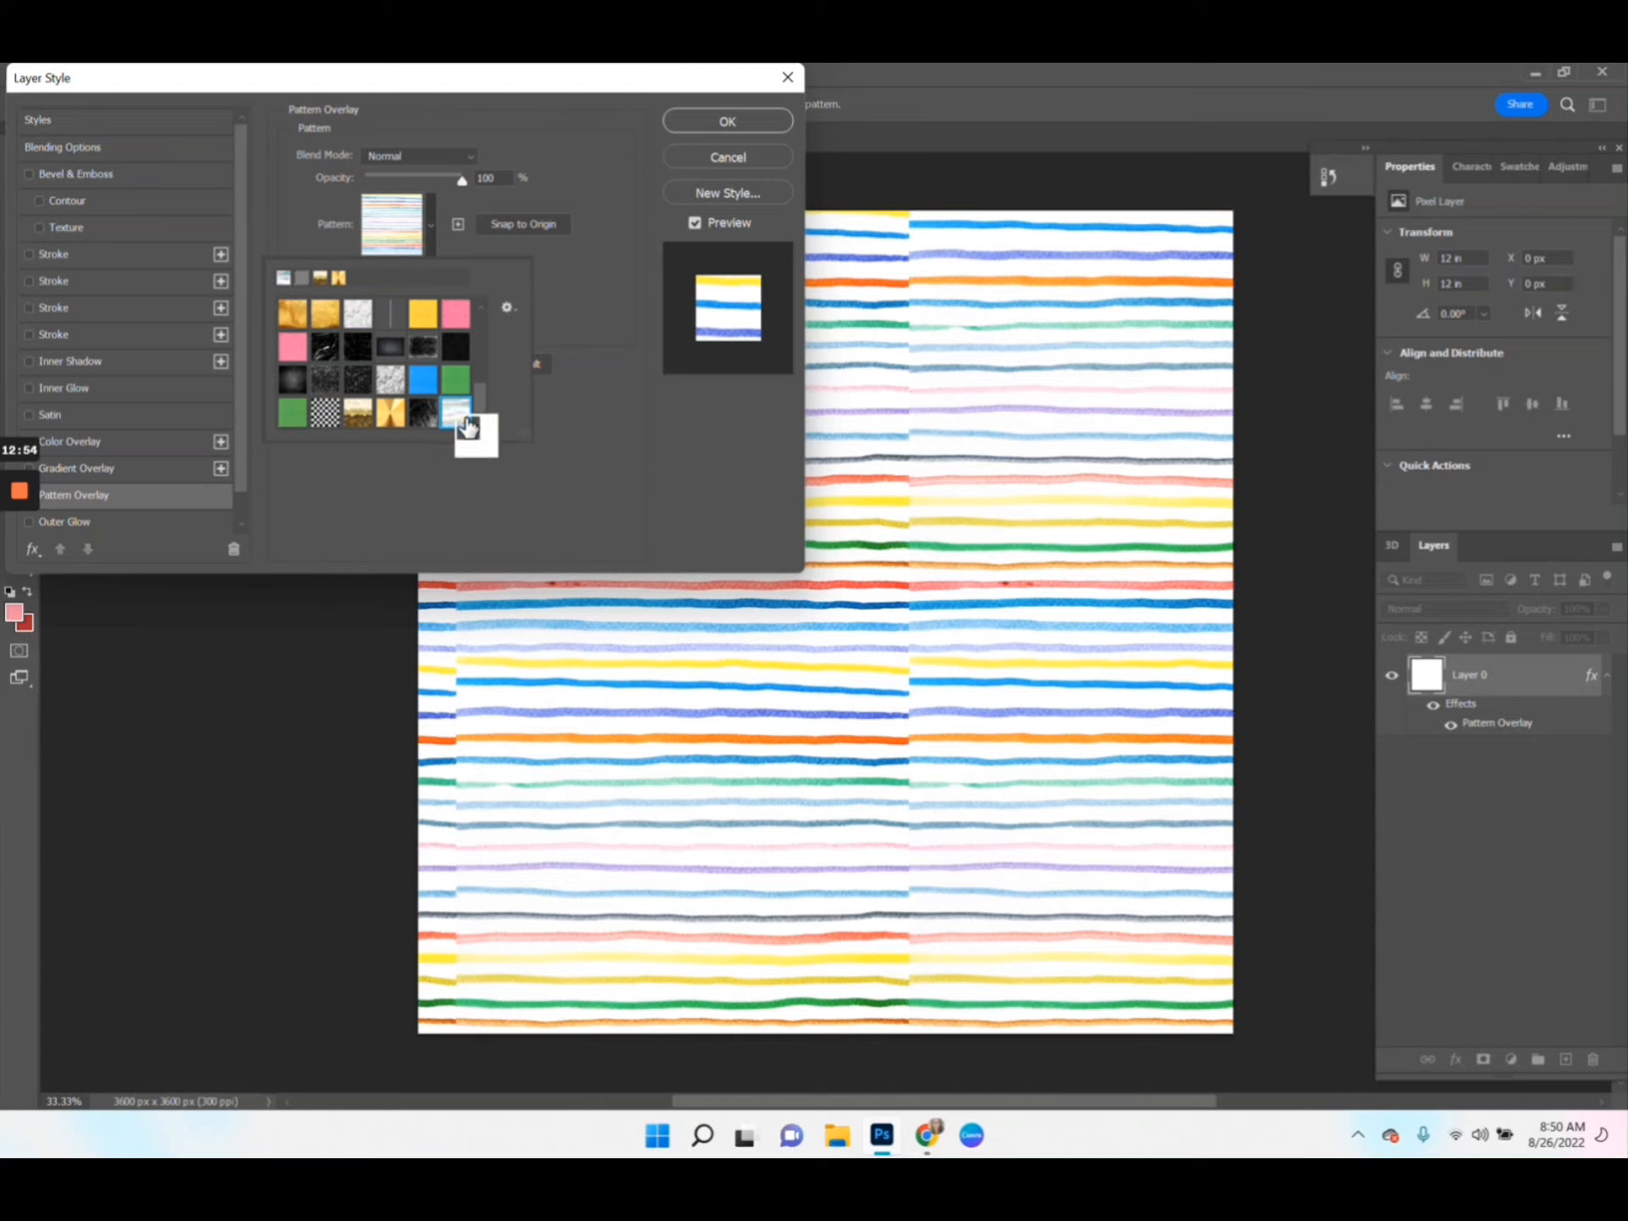
{"action": "left_click", "coordinate": [564, 312]}
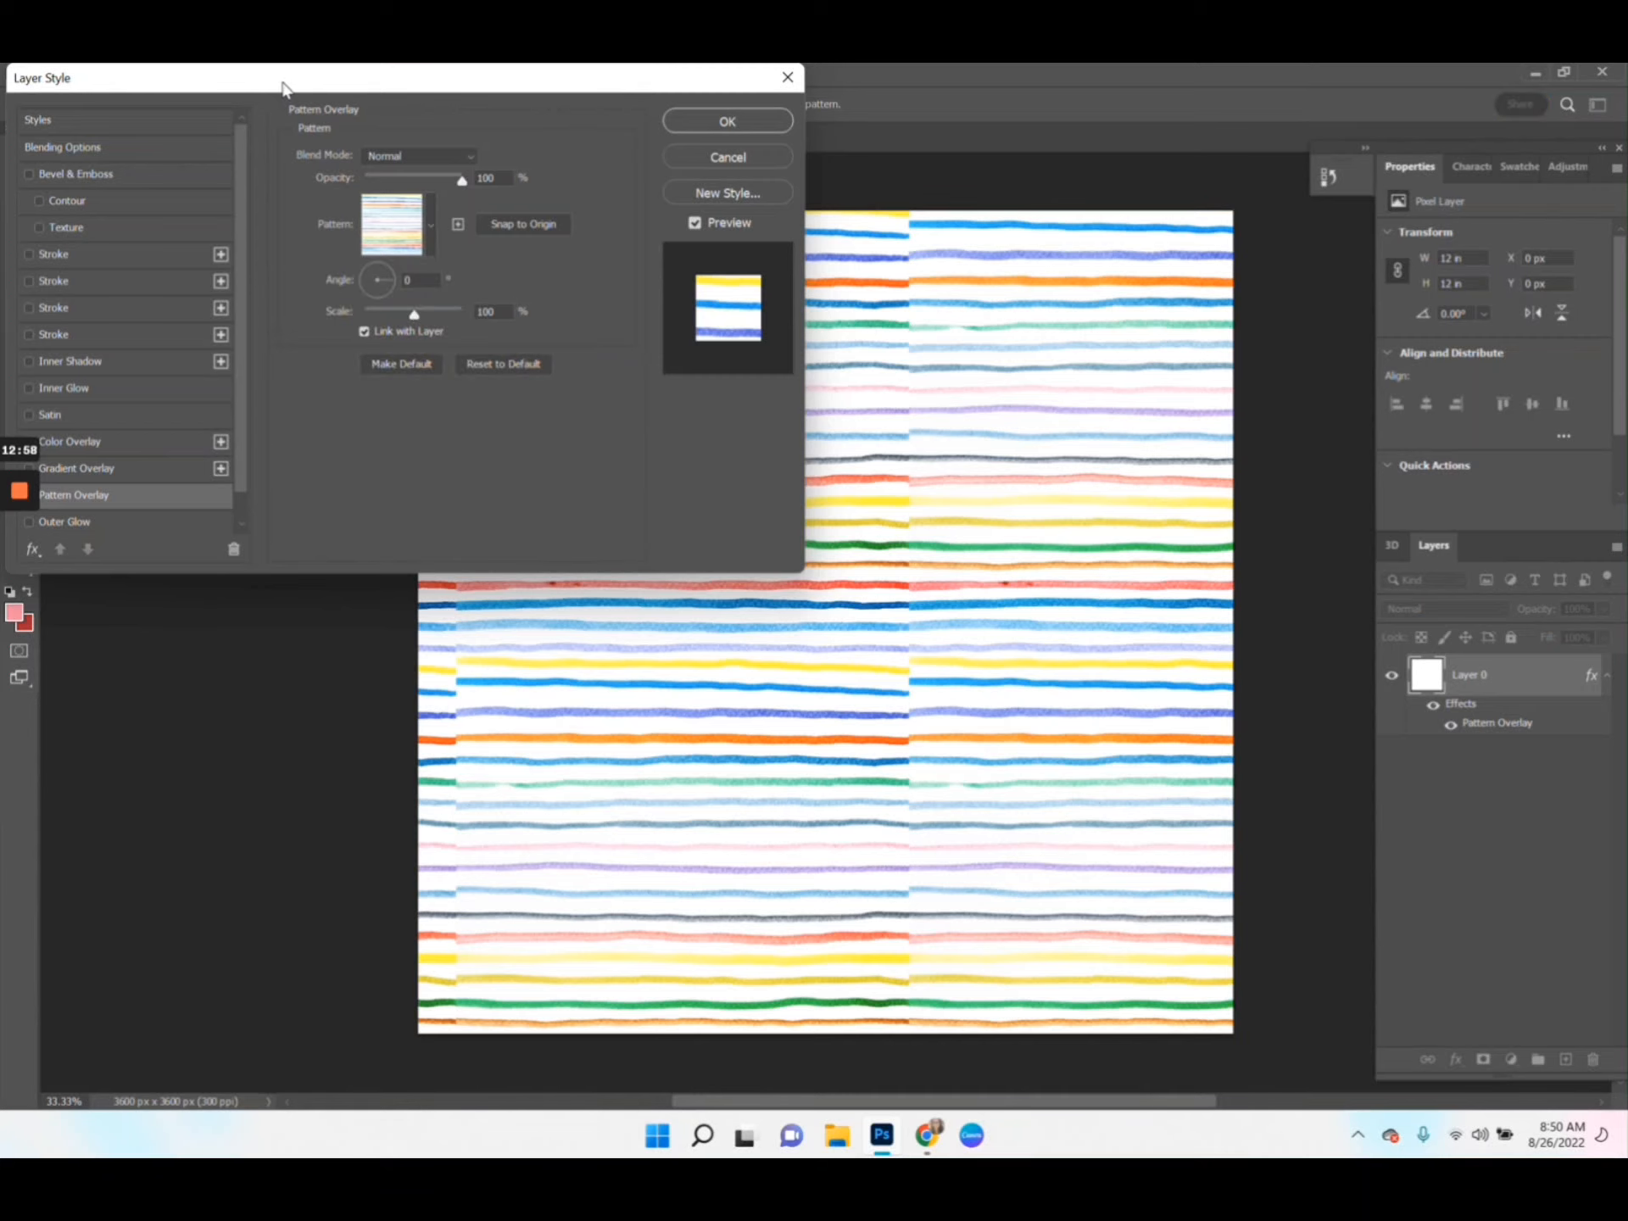
Shift the striped Pattern Overlay across the canvas to move the visible seams between its tiles
{"action": "left_click_drag", "start_coordinate": [861, 748], "coordinate": [975, 760]}
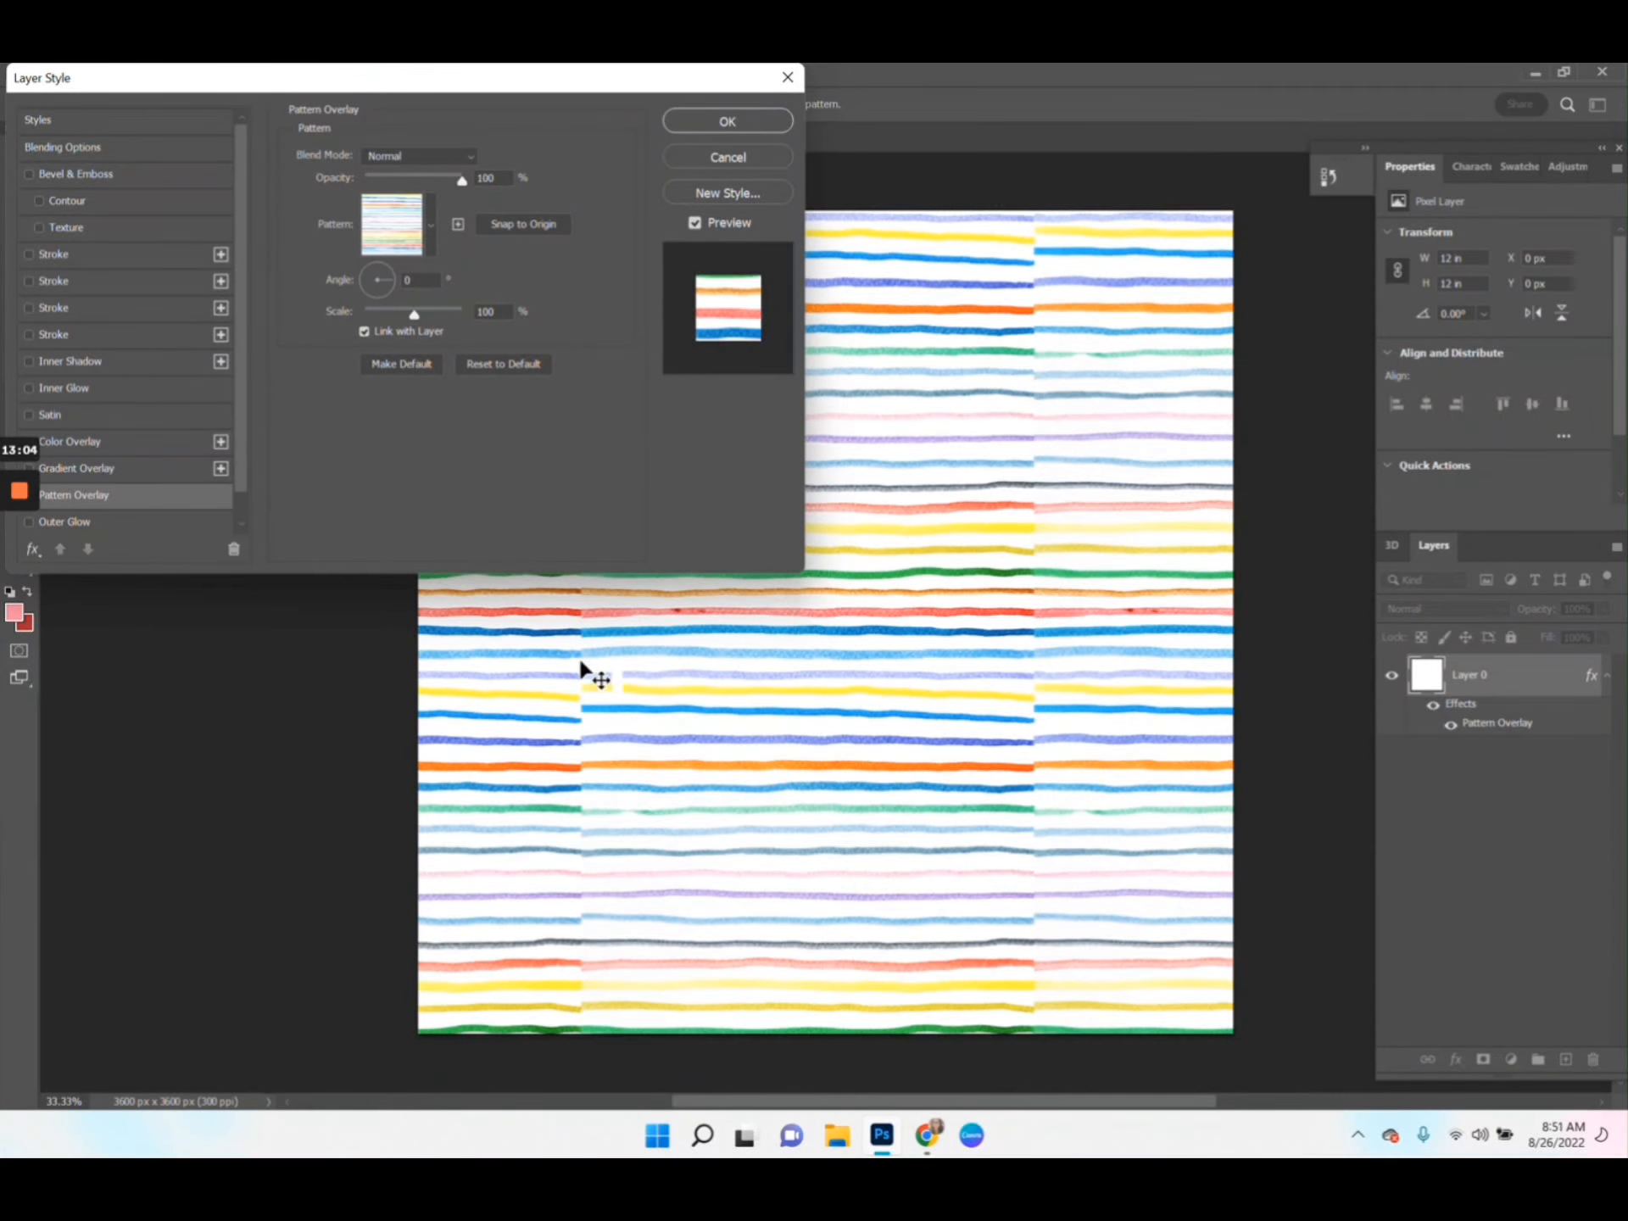
{"action": "left_click_drag", "start_coordinate": [847, 793], "coordinate": [975, 396]}
{"action": "left_click_drag", "start_coordinate": [915, 744], "coordinate": [952, 665]}
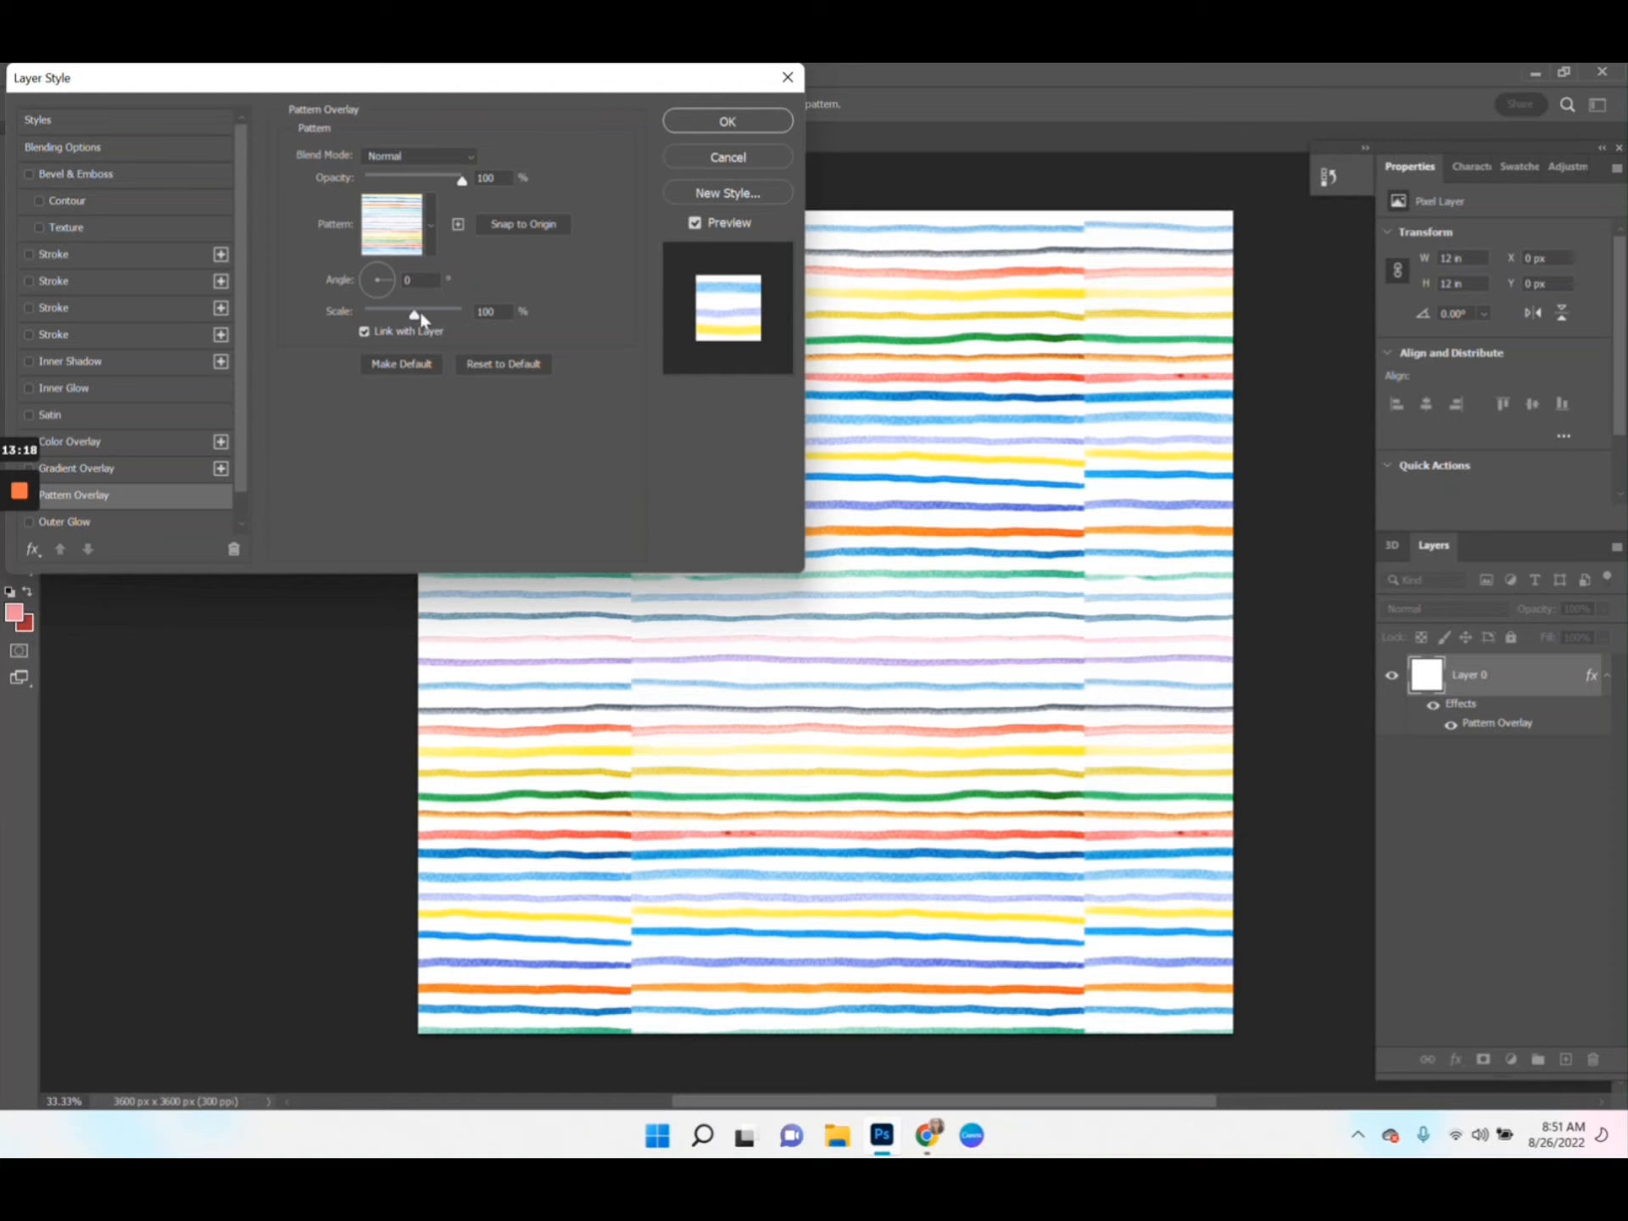
Enlarge the pattern's scale to 303% and shift it so the vertical seam falls outside the canvas
{"action": "left_click", "coordinate": [503, 311]}
{"action": "mouse_move", "coordinate": [415, 318]}
{"action": "left_mouse_down"}
{"action": "mouse_move", "coordinate": [439, 319]}
{"action": "mouse_move", "coordinate": [426, 319]}
{"action": "left_mouse_up"}
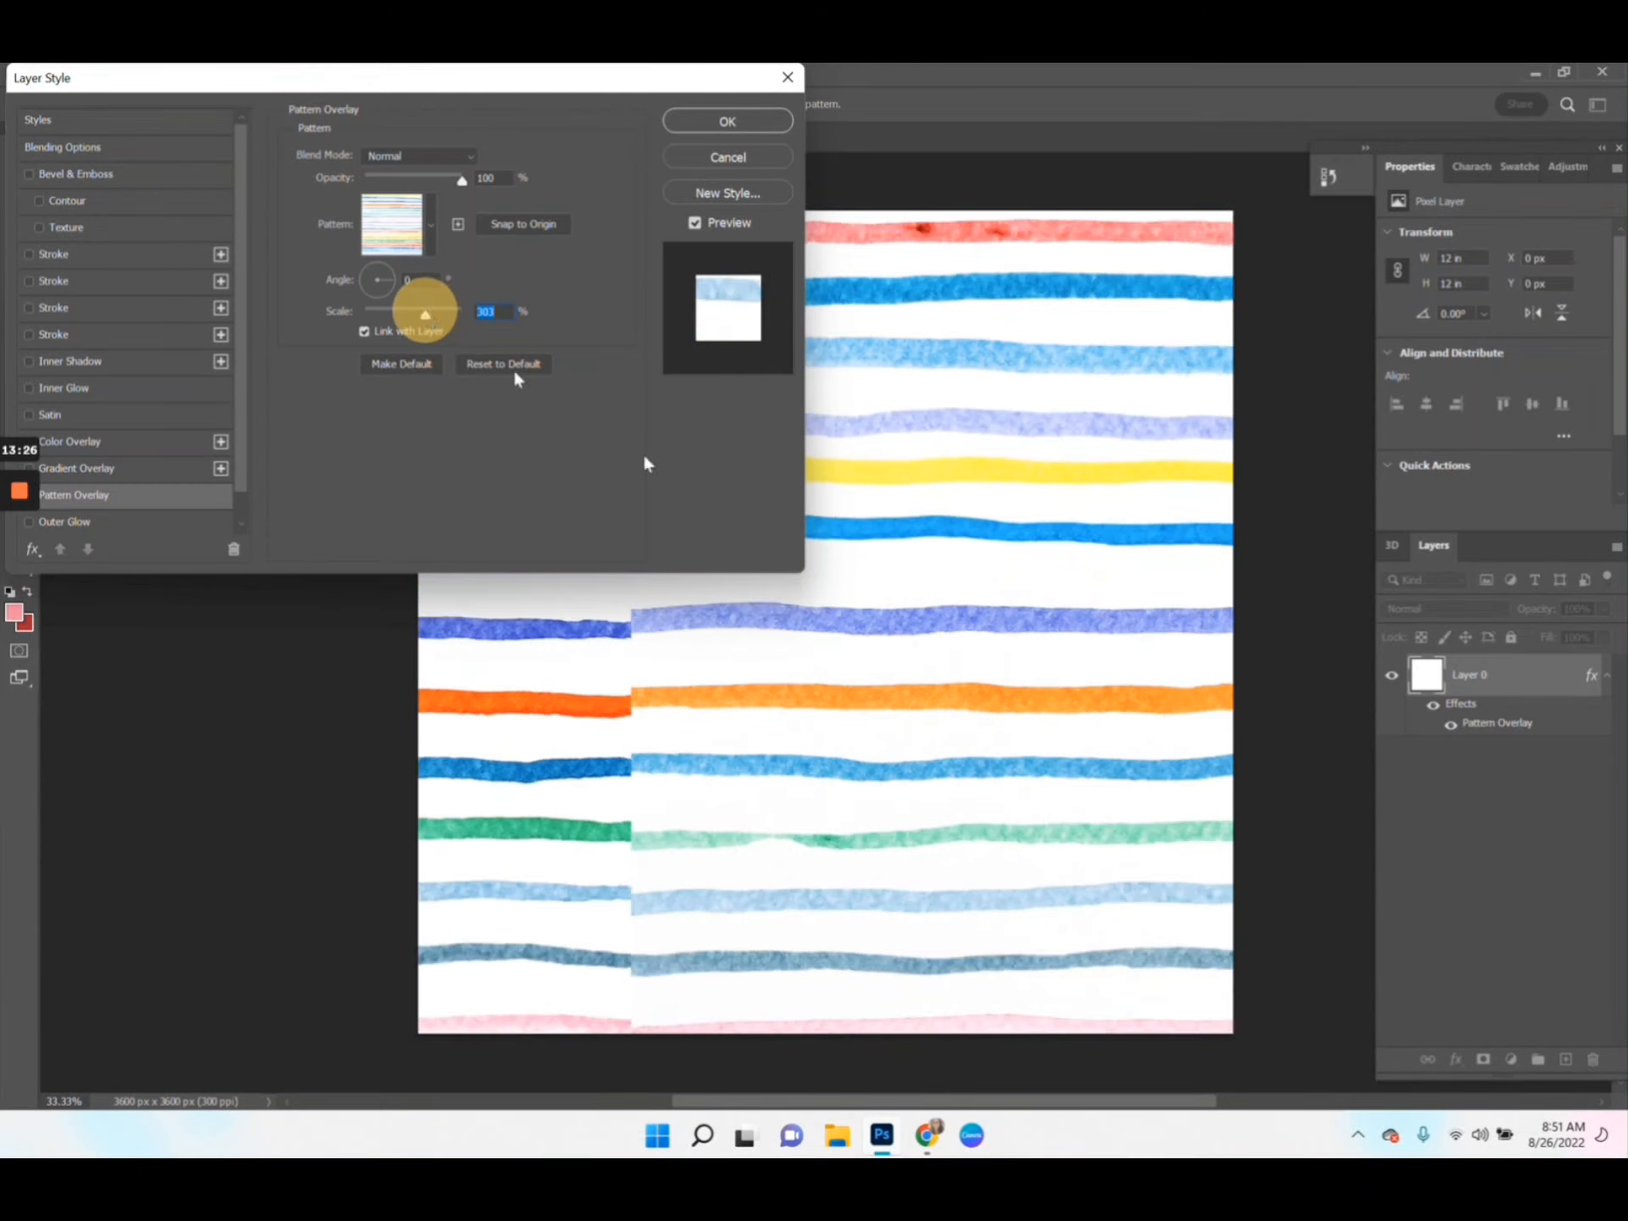
{"action": "left_click_drag", "start_coordinate": [1060, 716], "coordinate": [952, 673]}
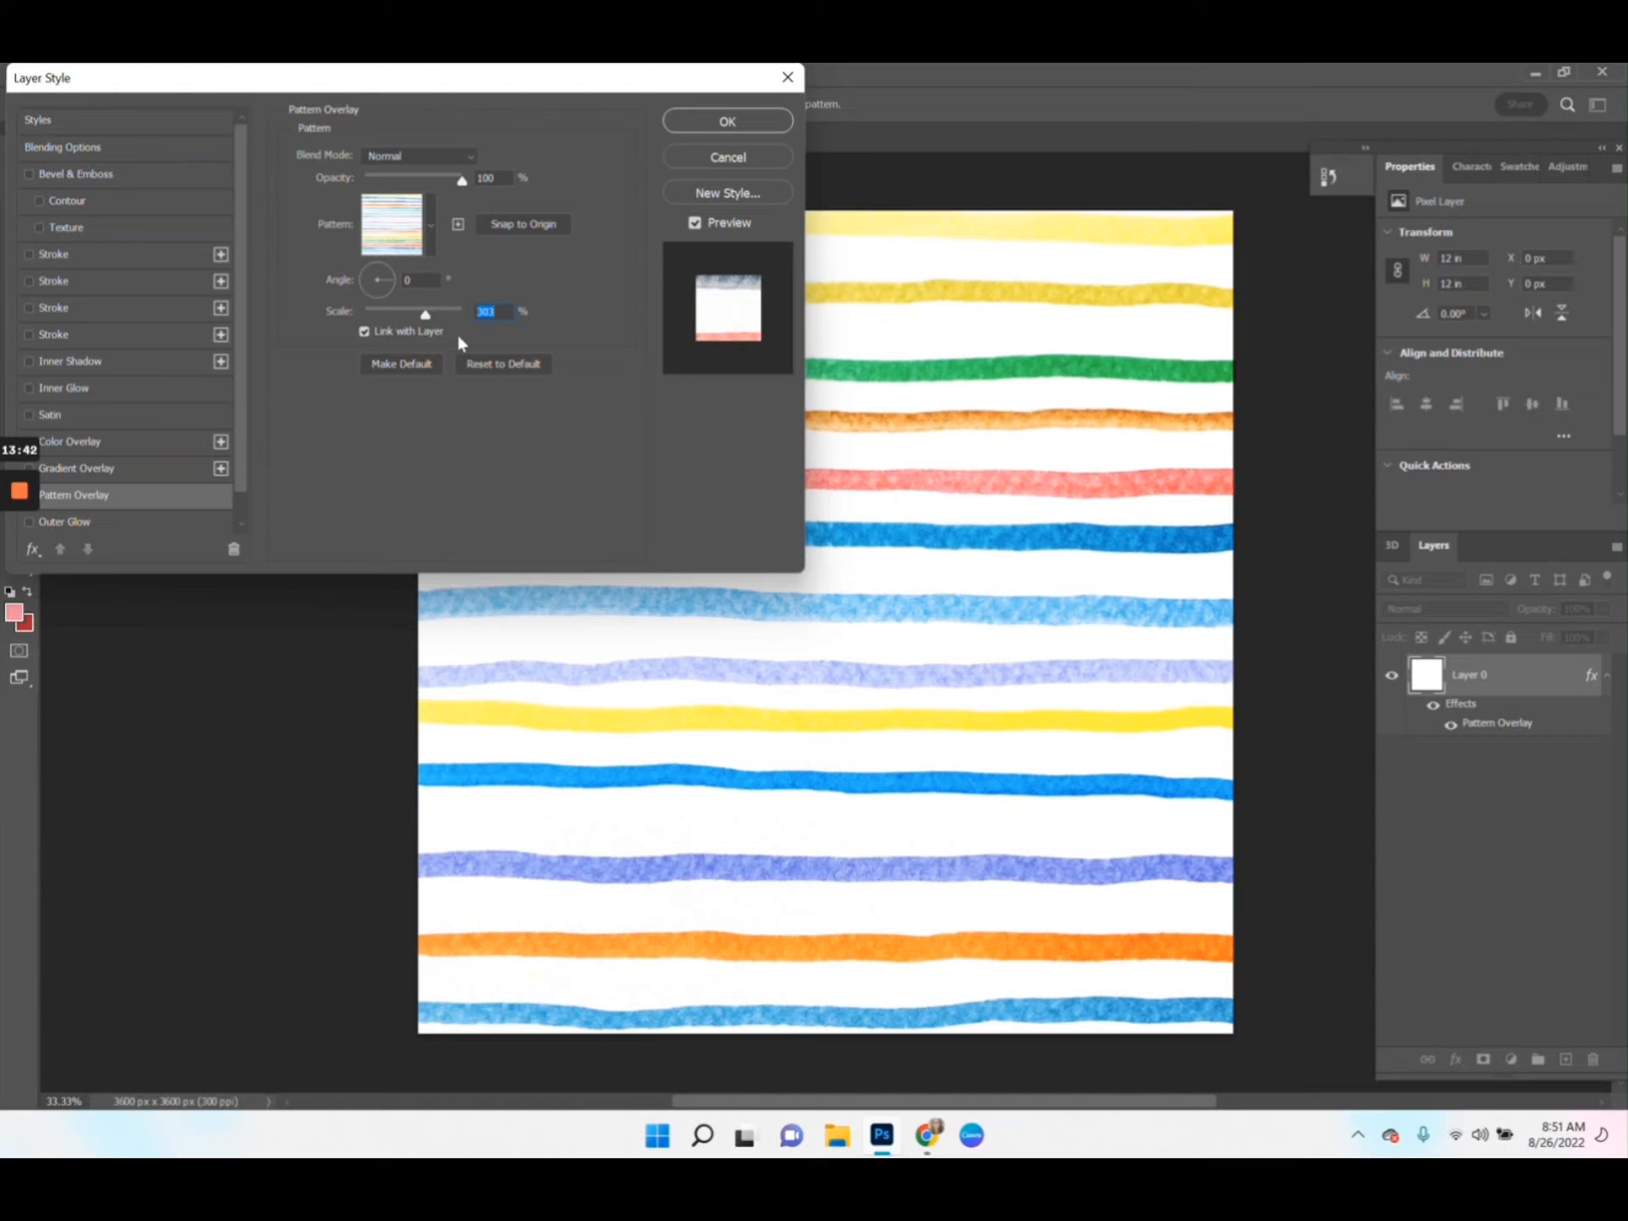
Rotate the pattern to a 90° angle, shift it until no seam crosses the canvas, and apply the Pattern Overlay
{"action": "left_click", "coordinate": [375, 280]}
{"action": "type", "text": "90"}
{"action": "left_click", "coordinate": [499, 283]}
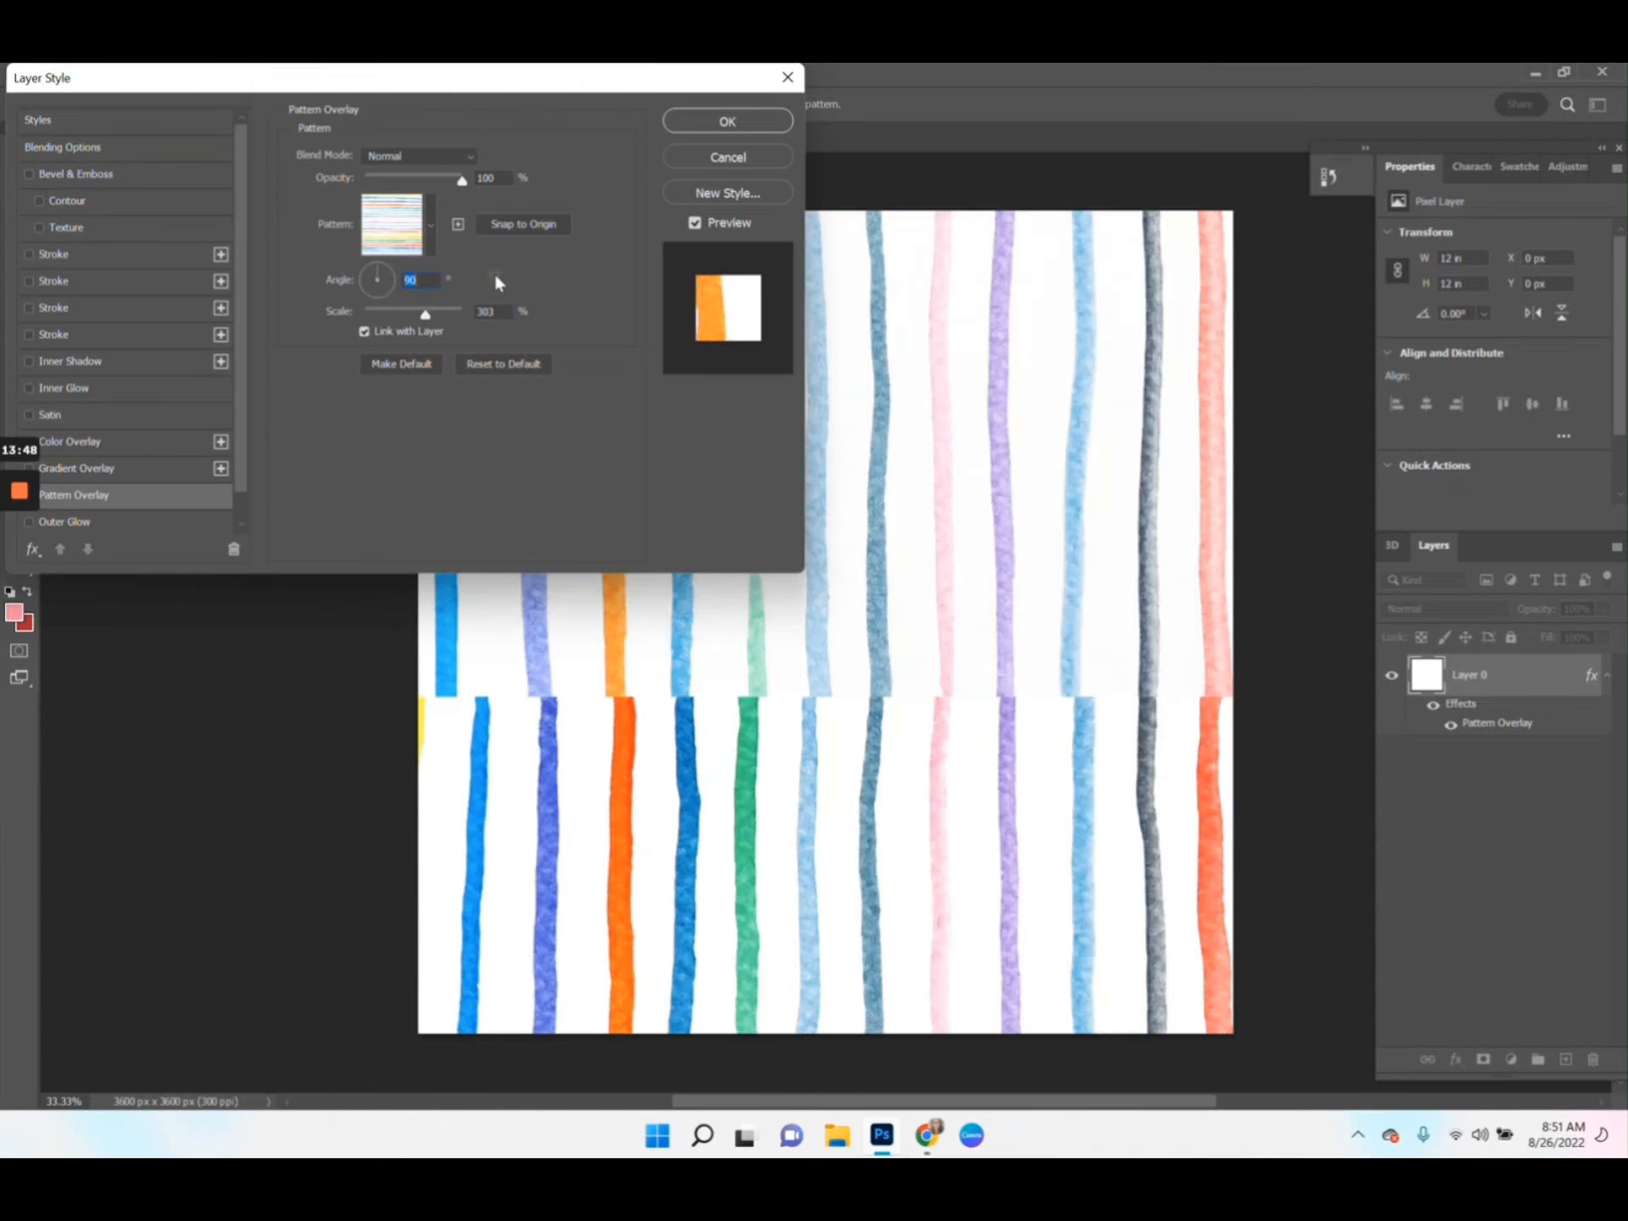
{"action": "left_click", "coordinate": [956, 559]}
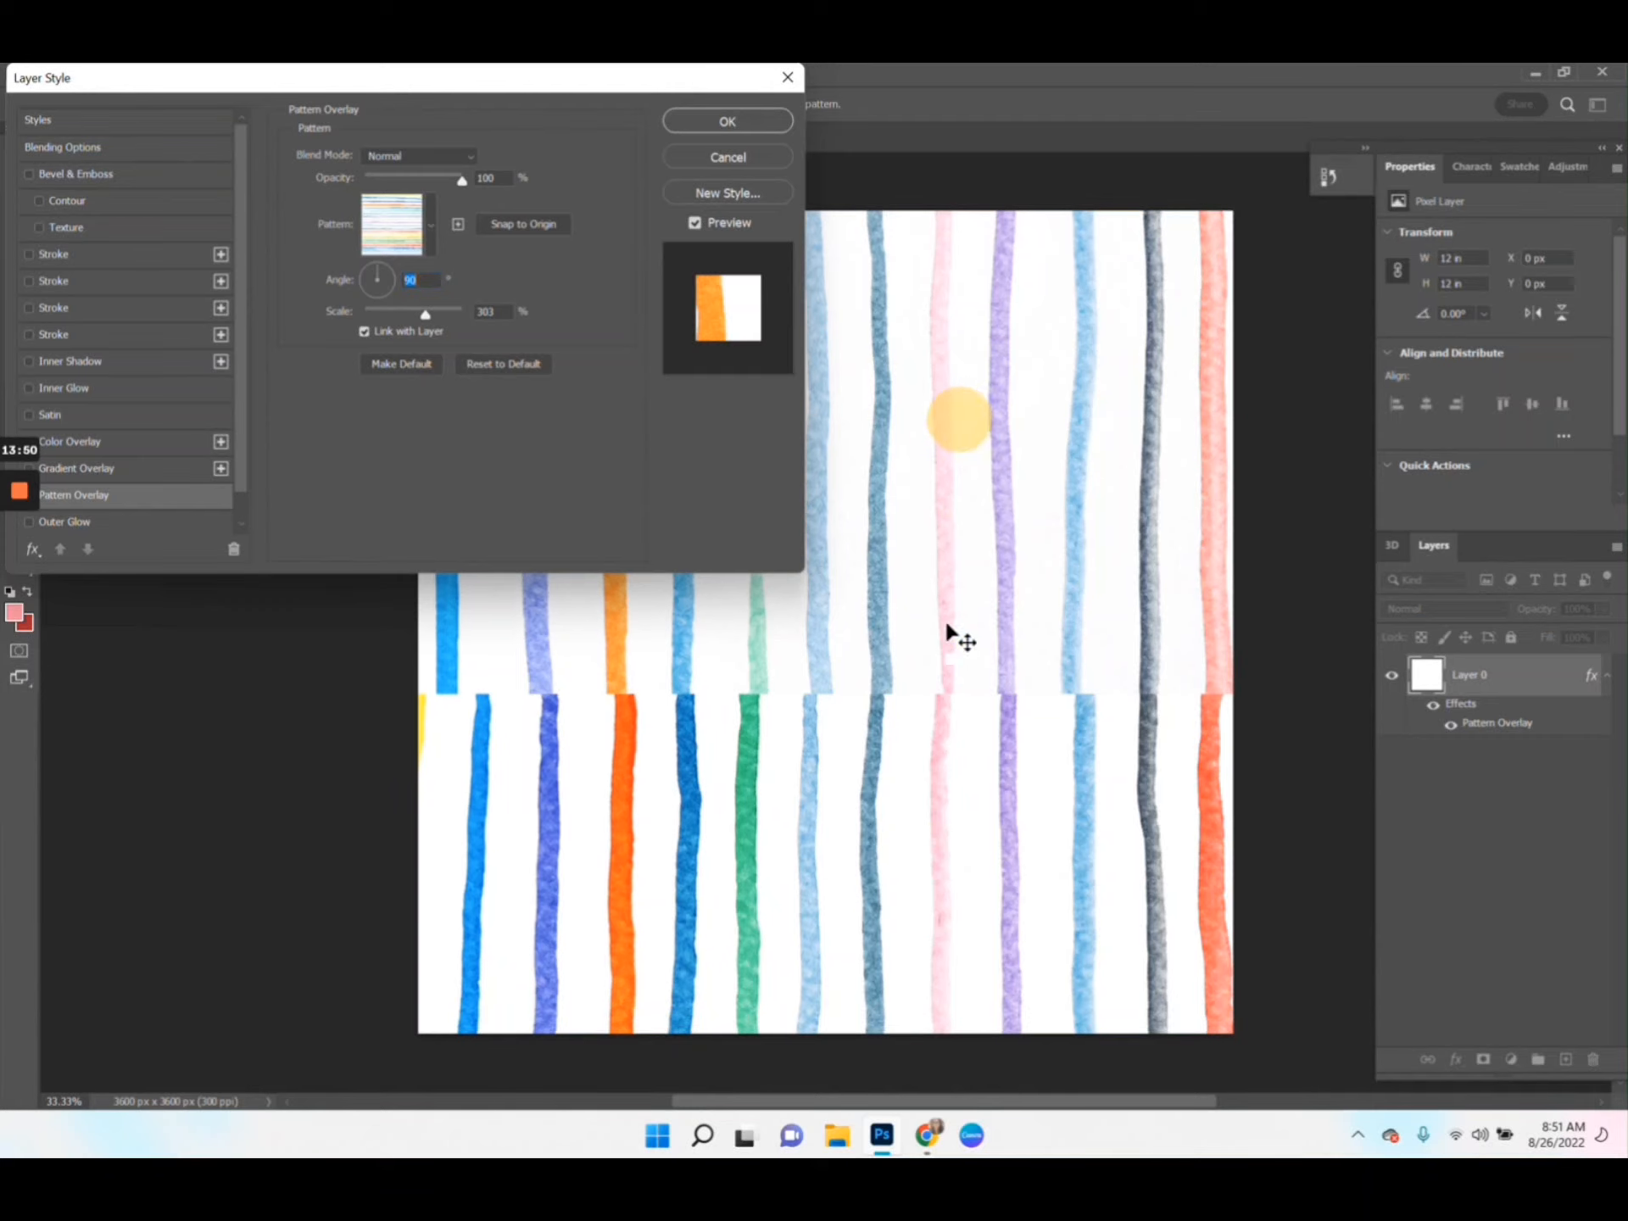
{"action": "left_click_drag", "start_coordinate": [954, 704], "coordinate": [938, 631]}
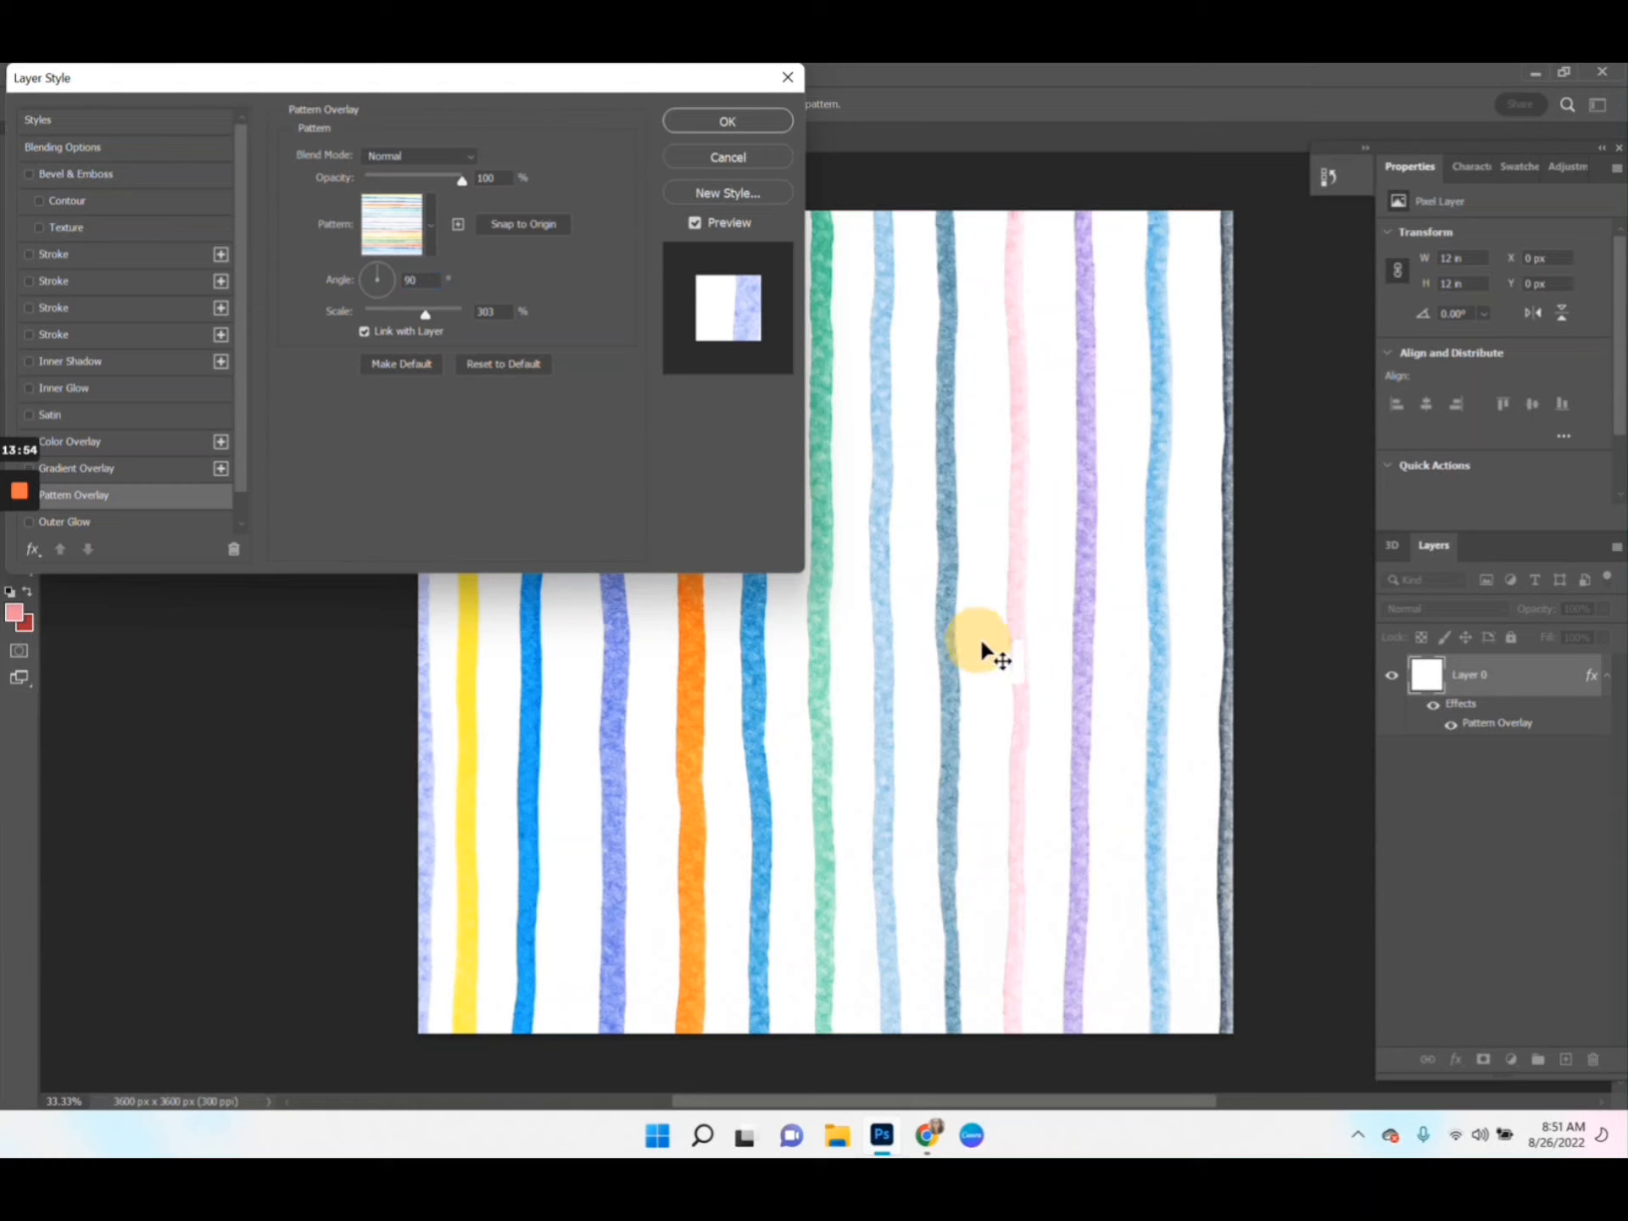
{"action": "left_click_drag", "start_coordinate": [1043, 657], "coordinate": [881, 517]}
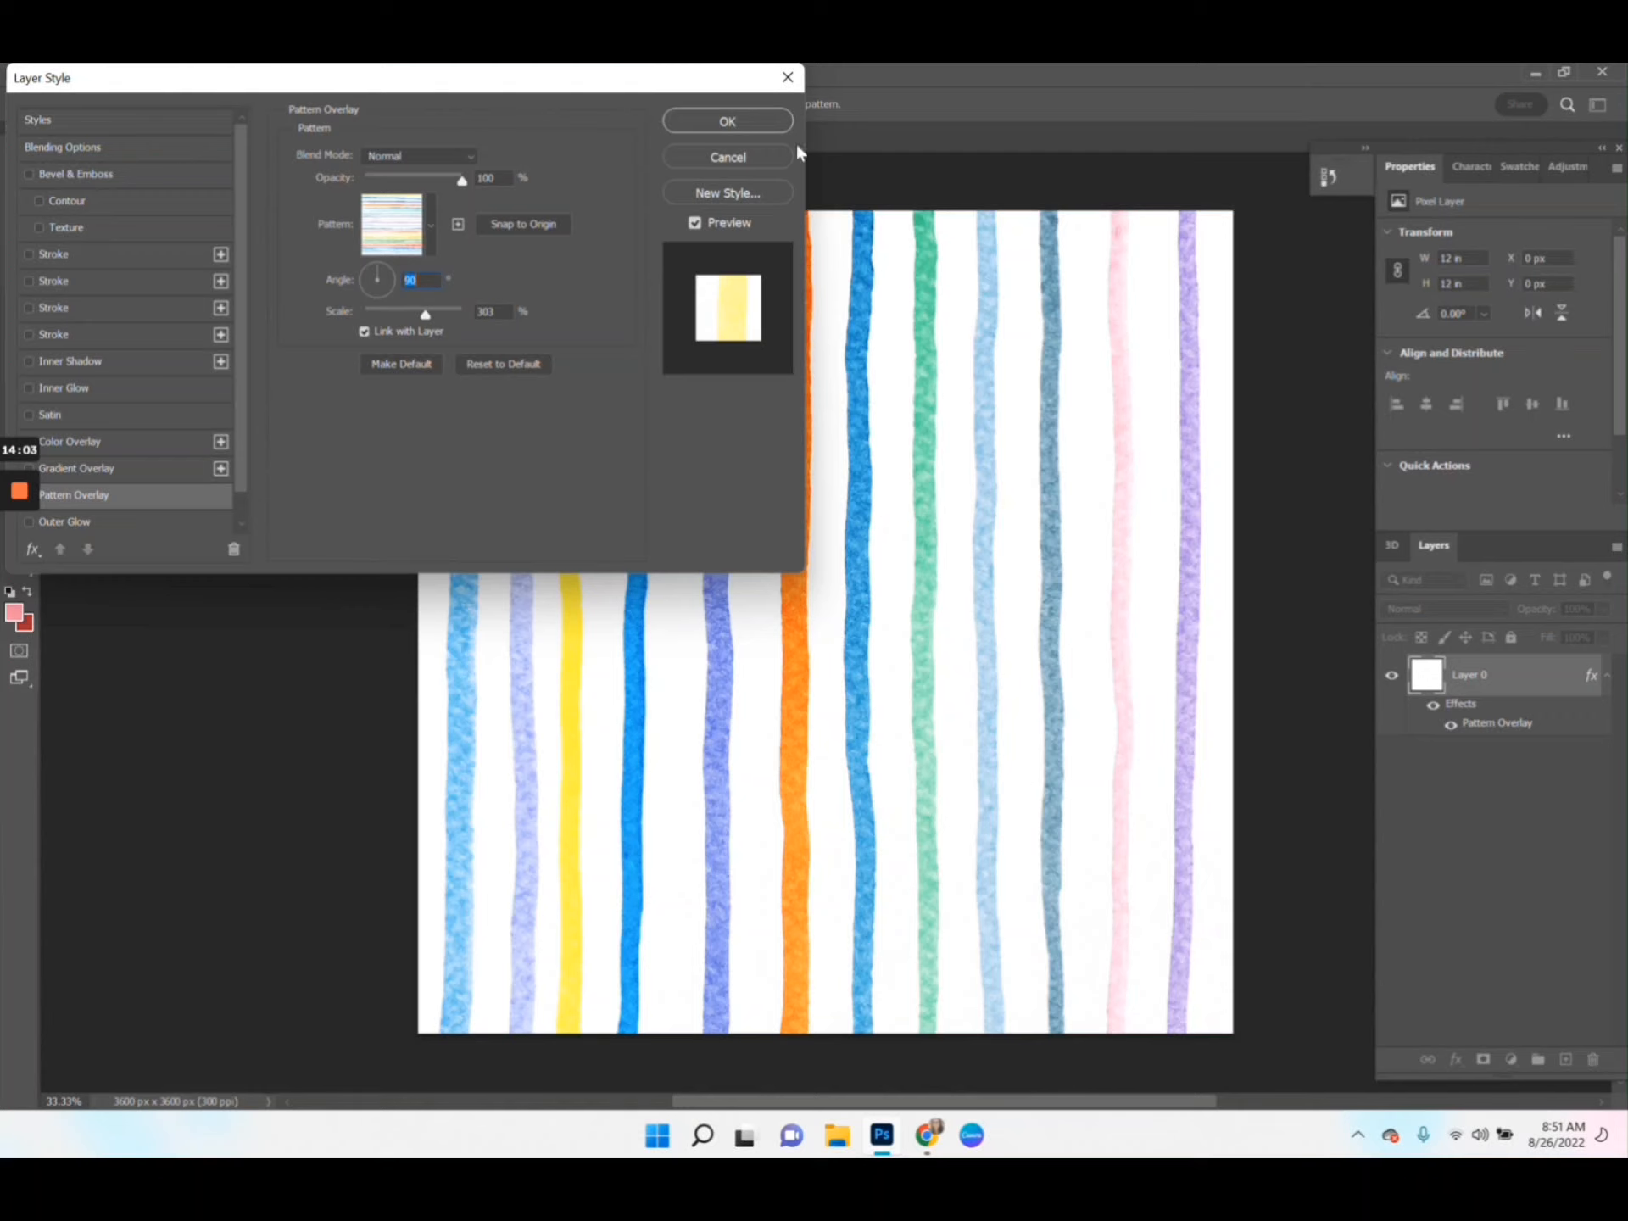
{"action": "left_click", "coordinate": [728, 121]}
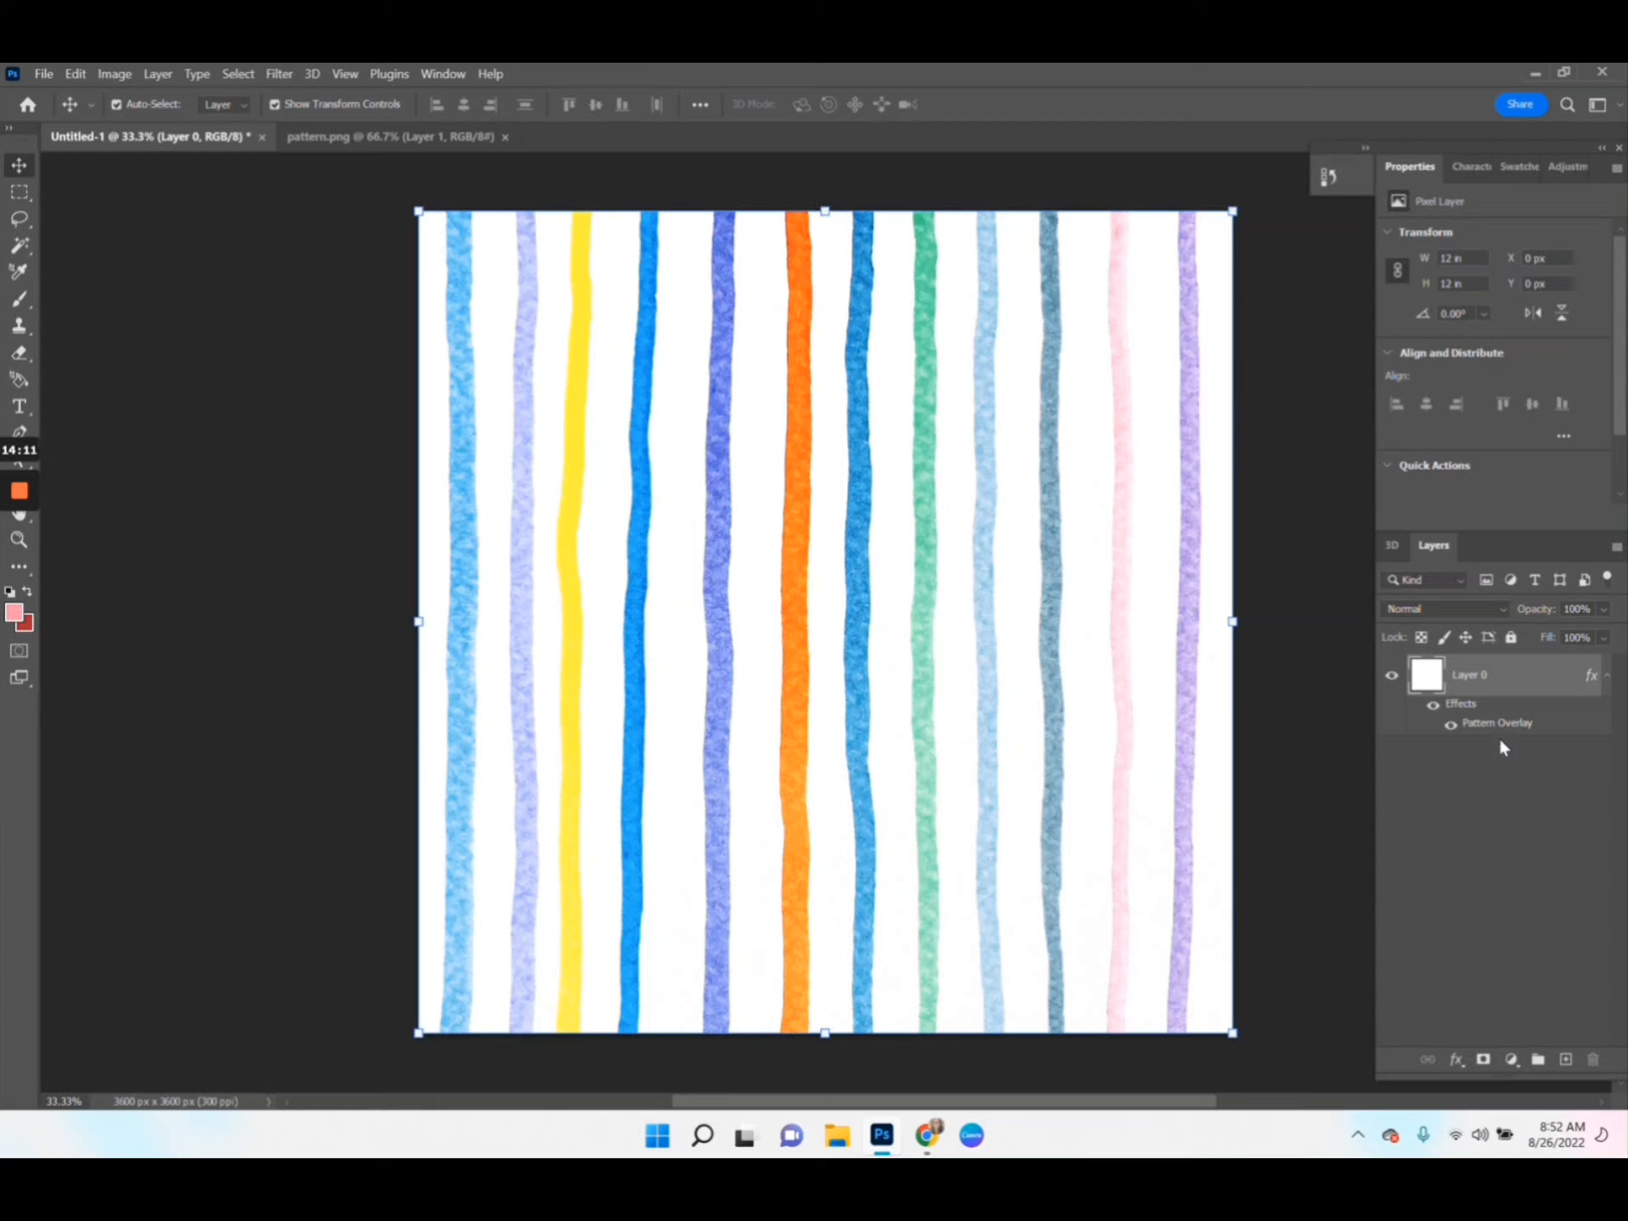
Reopen Layer 0's Pattern Overlay settings and review the available patterns, keeping the striped one
{"action": "mouse_move", "coordinate": [1497, 740]}
{"action": "left_mouse_down"}
{"action": "mouse_move", "coordinate": [1534, 741]}
{"action": "mouse_move", "coordinate": [1494, 761]}
{"action": "mouse_move", "coordinate": [1540, 718]}
{"action": "mouse_move", "coordinate": [1526, 745]}
{"action": "mouse_move", "coordinate": [1523, 730]}
{"action": "left_mouse_up"}
{"action": "double_click", "coordinate": [1524, 734]}
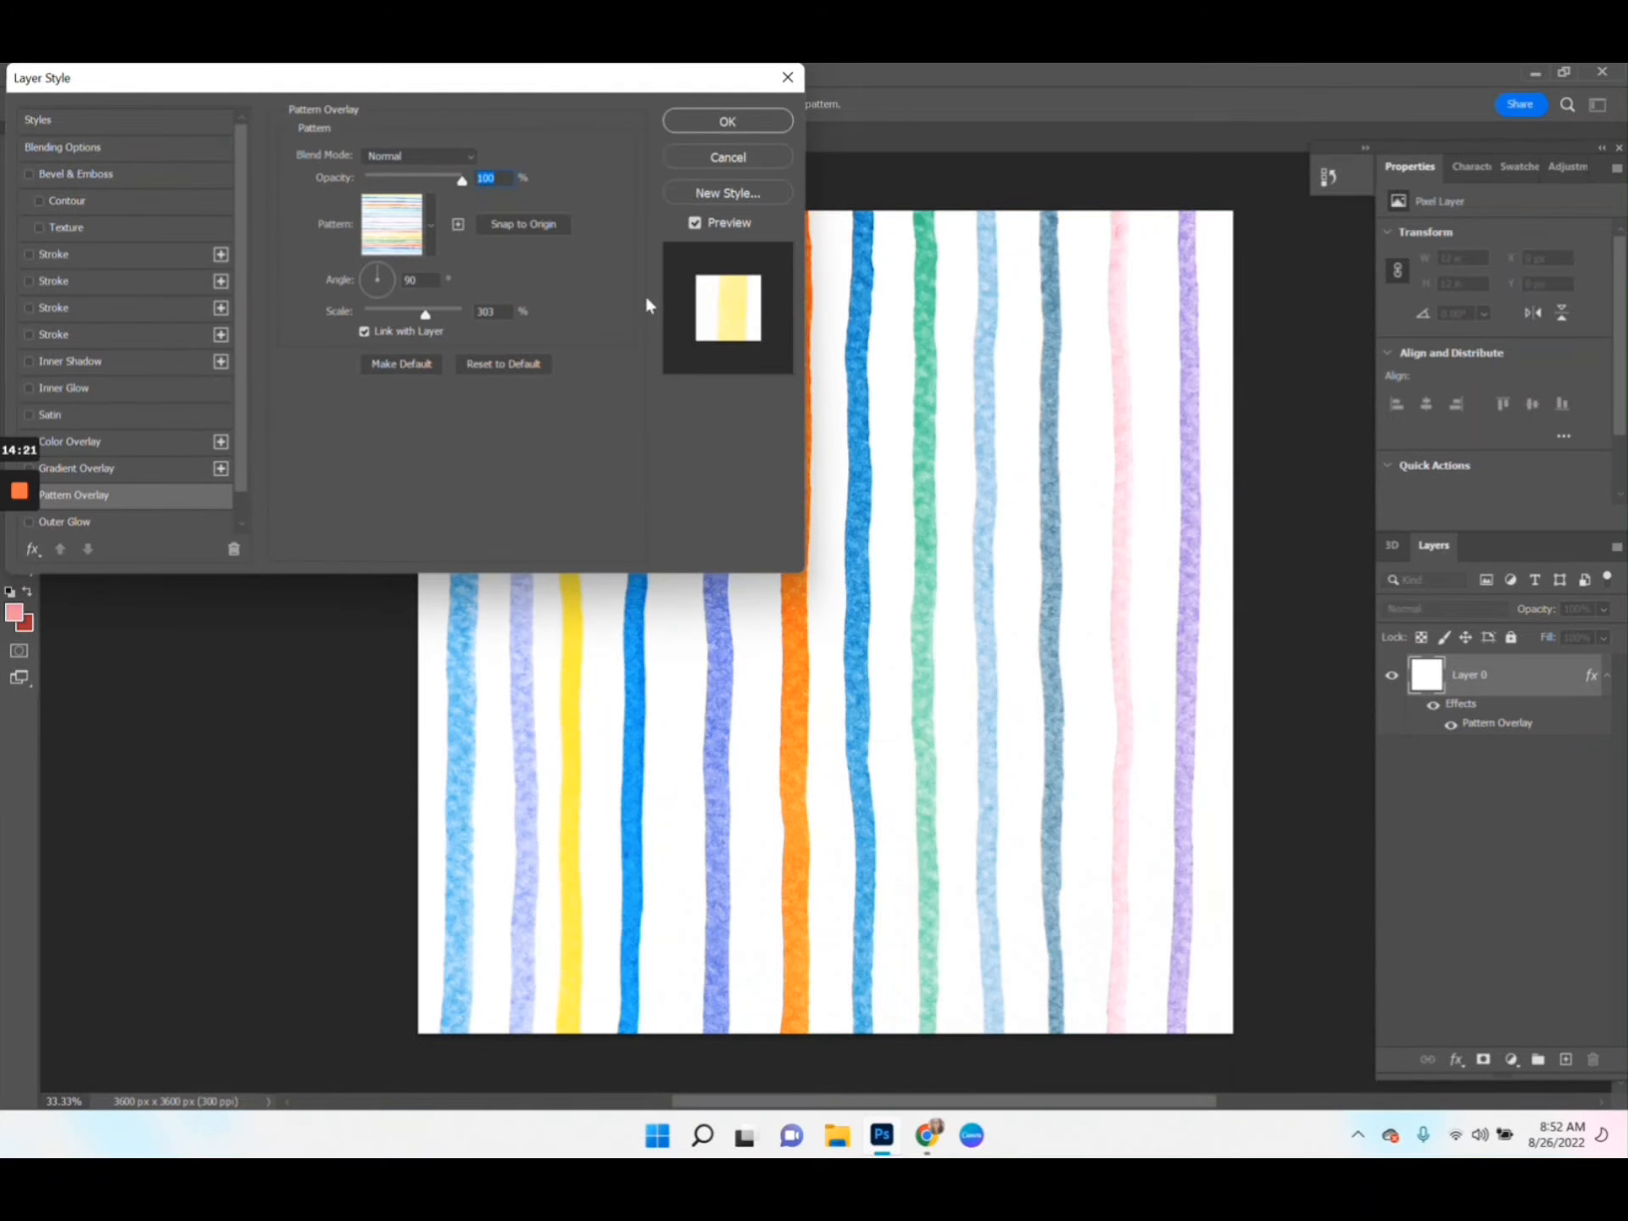
{"action": "left_click", "coordinate": [431, 240]}
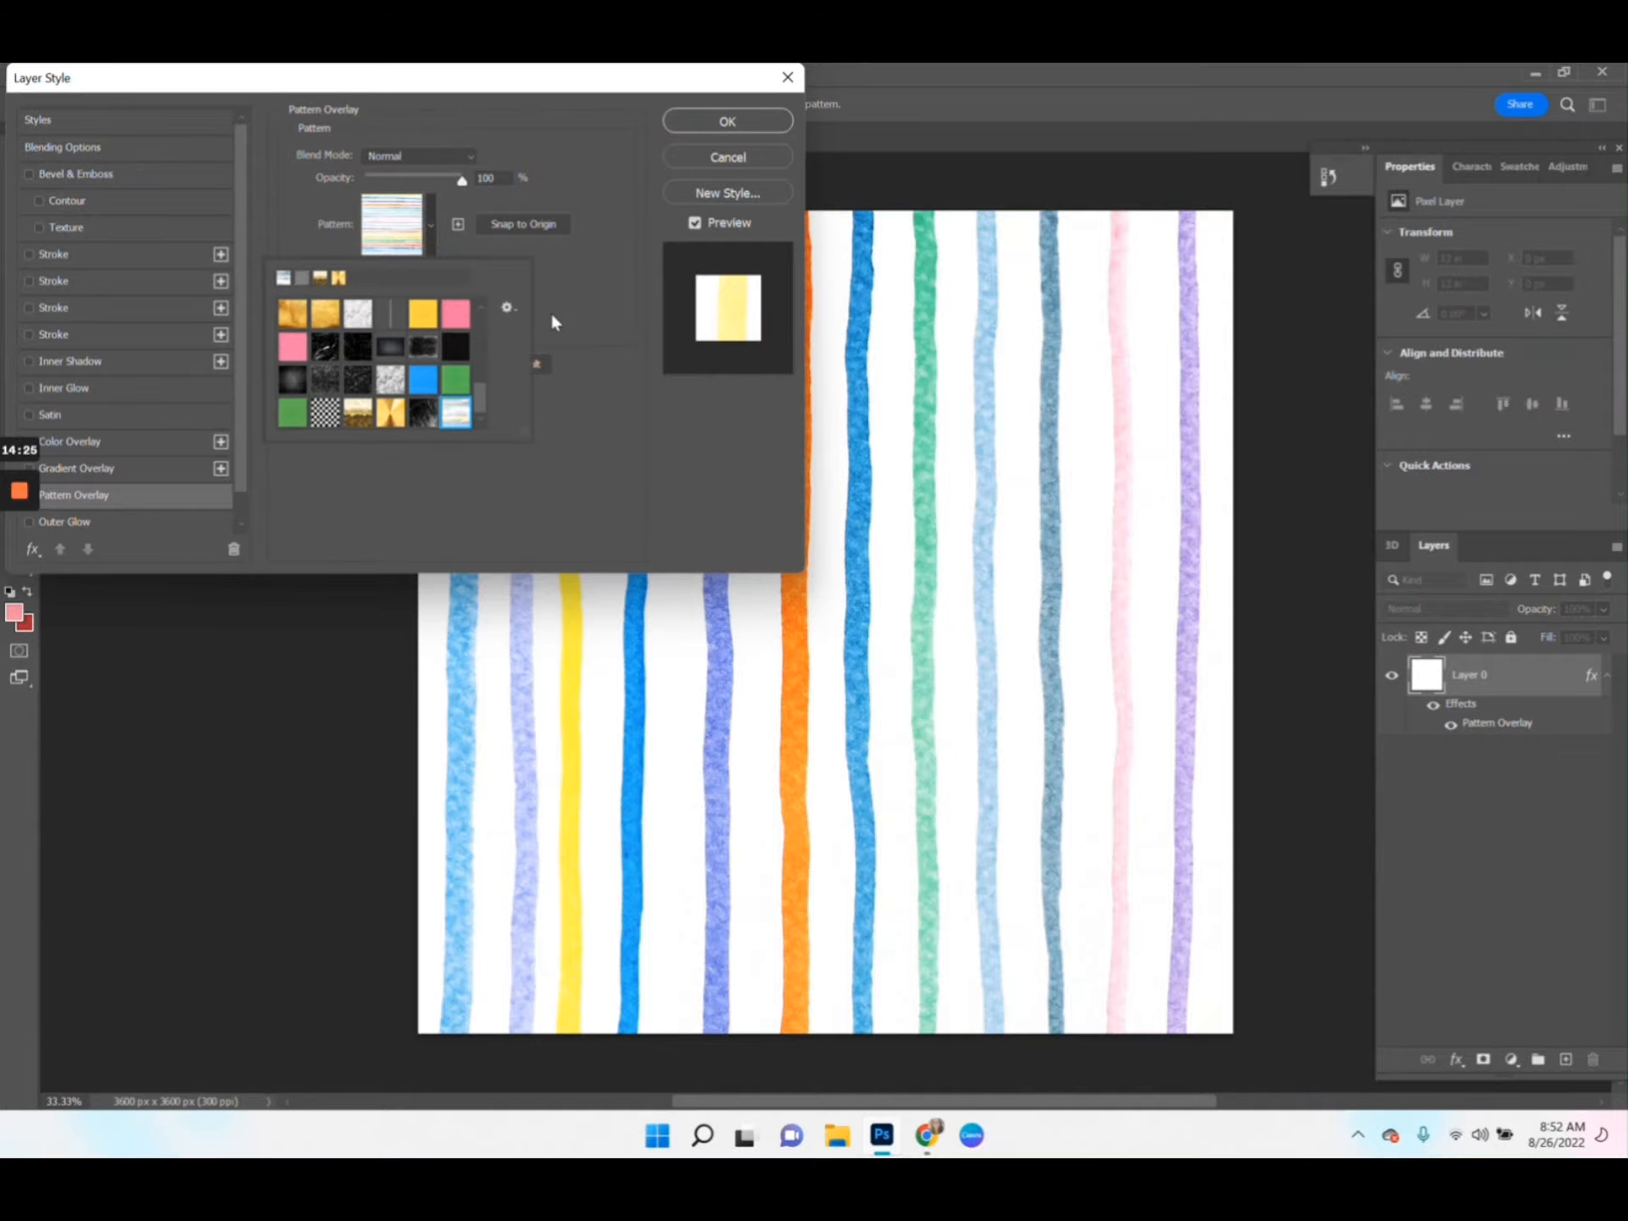
{"action": "left_click", "coordinate": [552, 317]}
{"action": "left_click", "coordinate": [726, 121]}
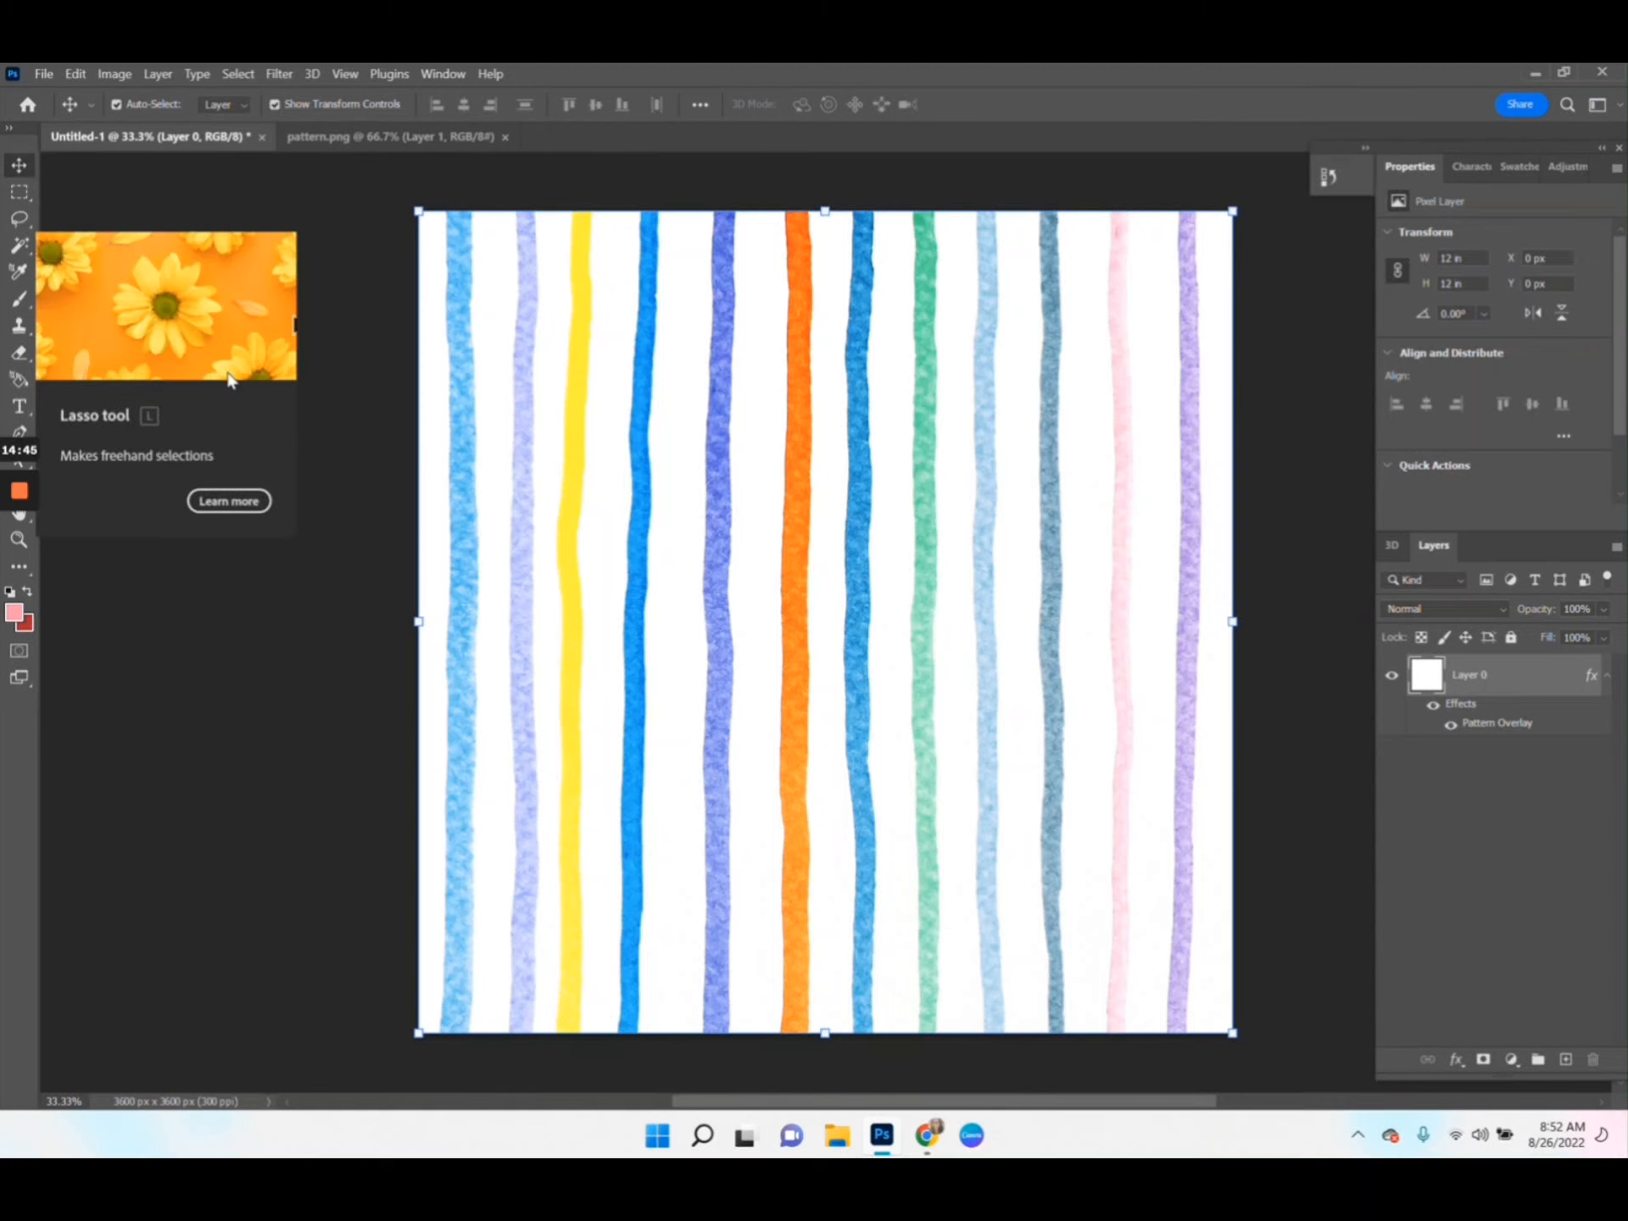
Add a horizontal text line reading "happy birthday" near the canvas's upper-left corner
{"action": "left_click", "coordinate": [28, 404]}
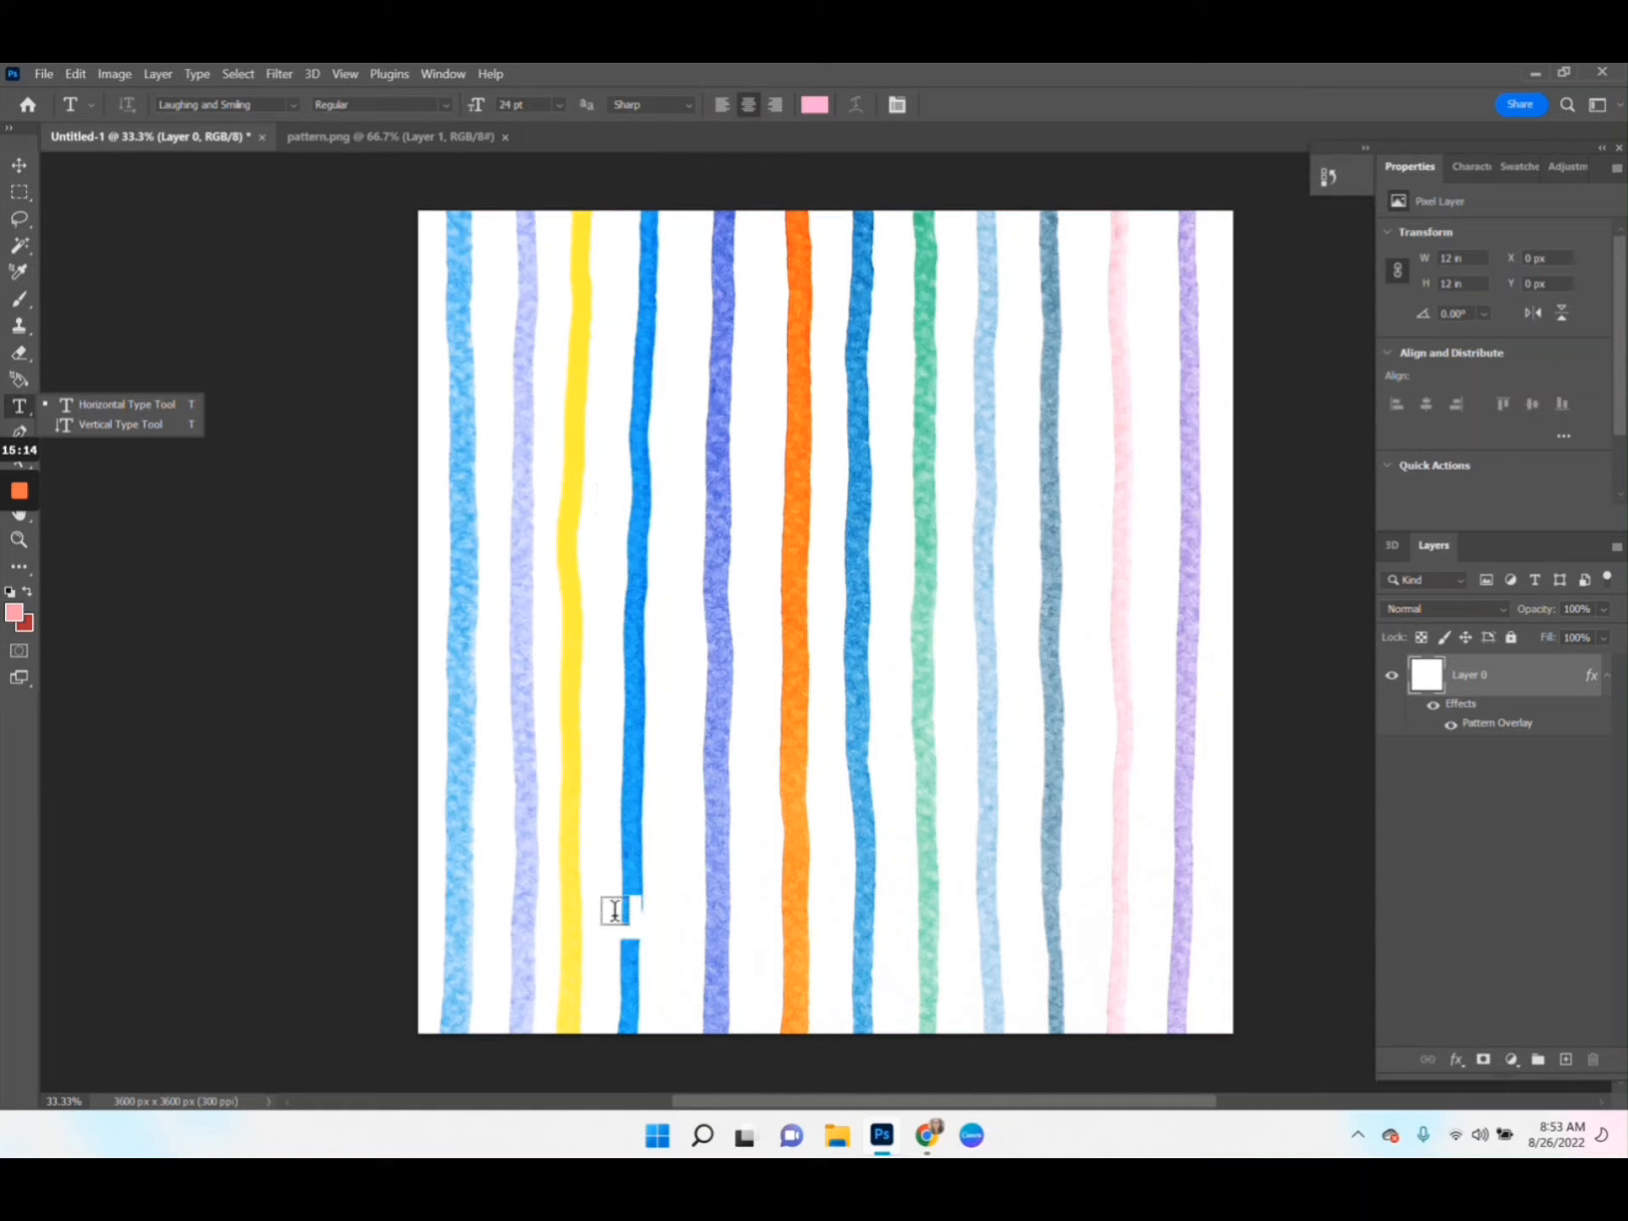
{"action": "left_click", "coordinate": [495, 272]}
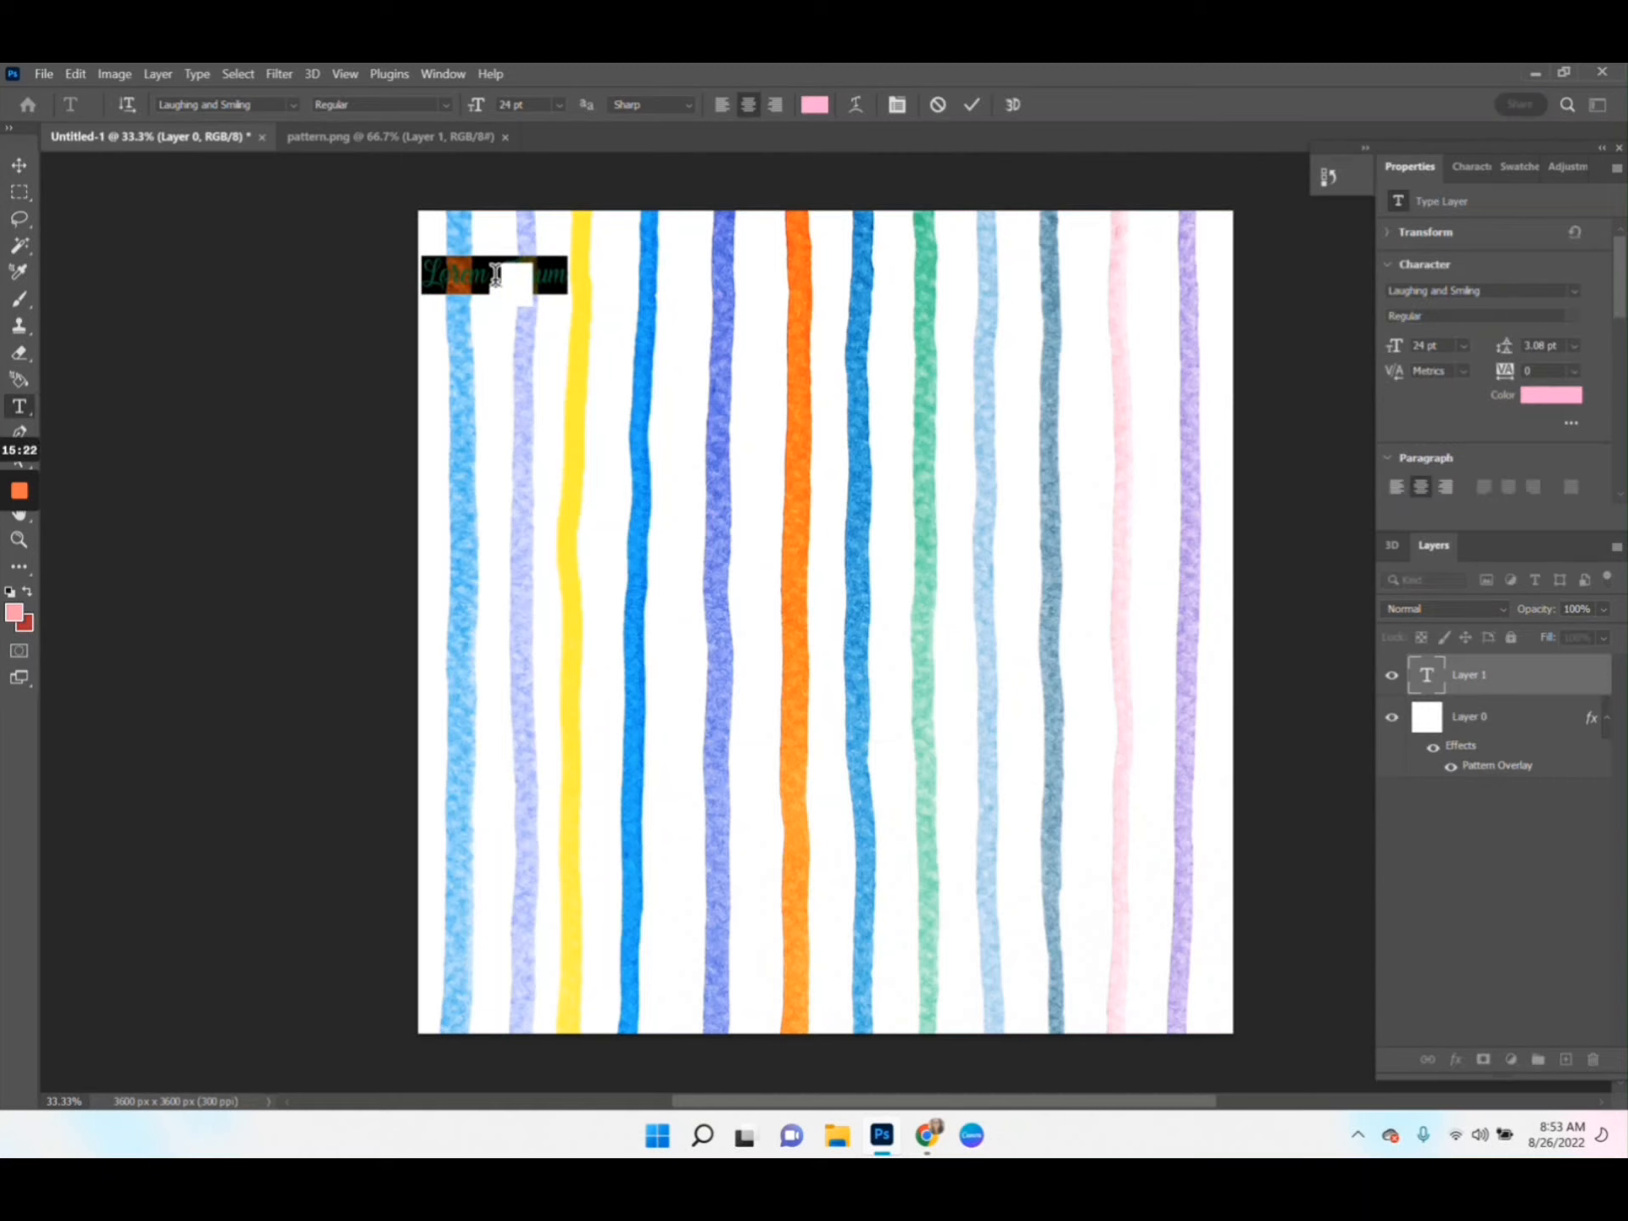
{"action": "type", "text": "Ha"}
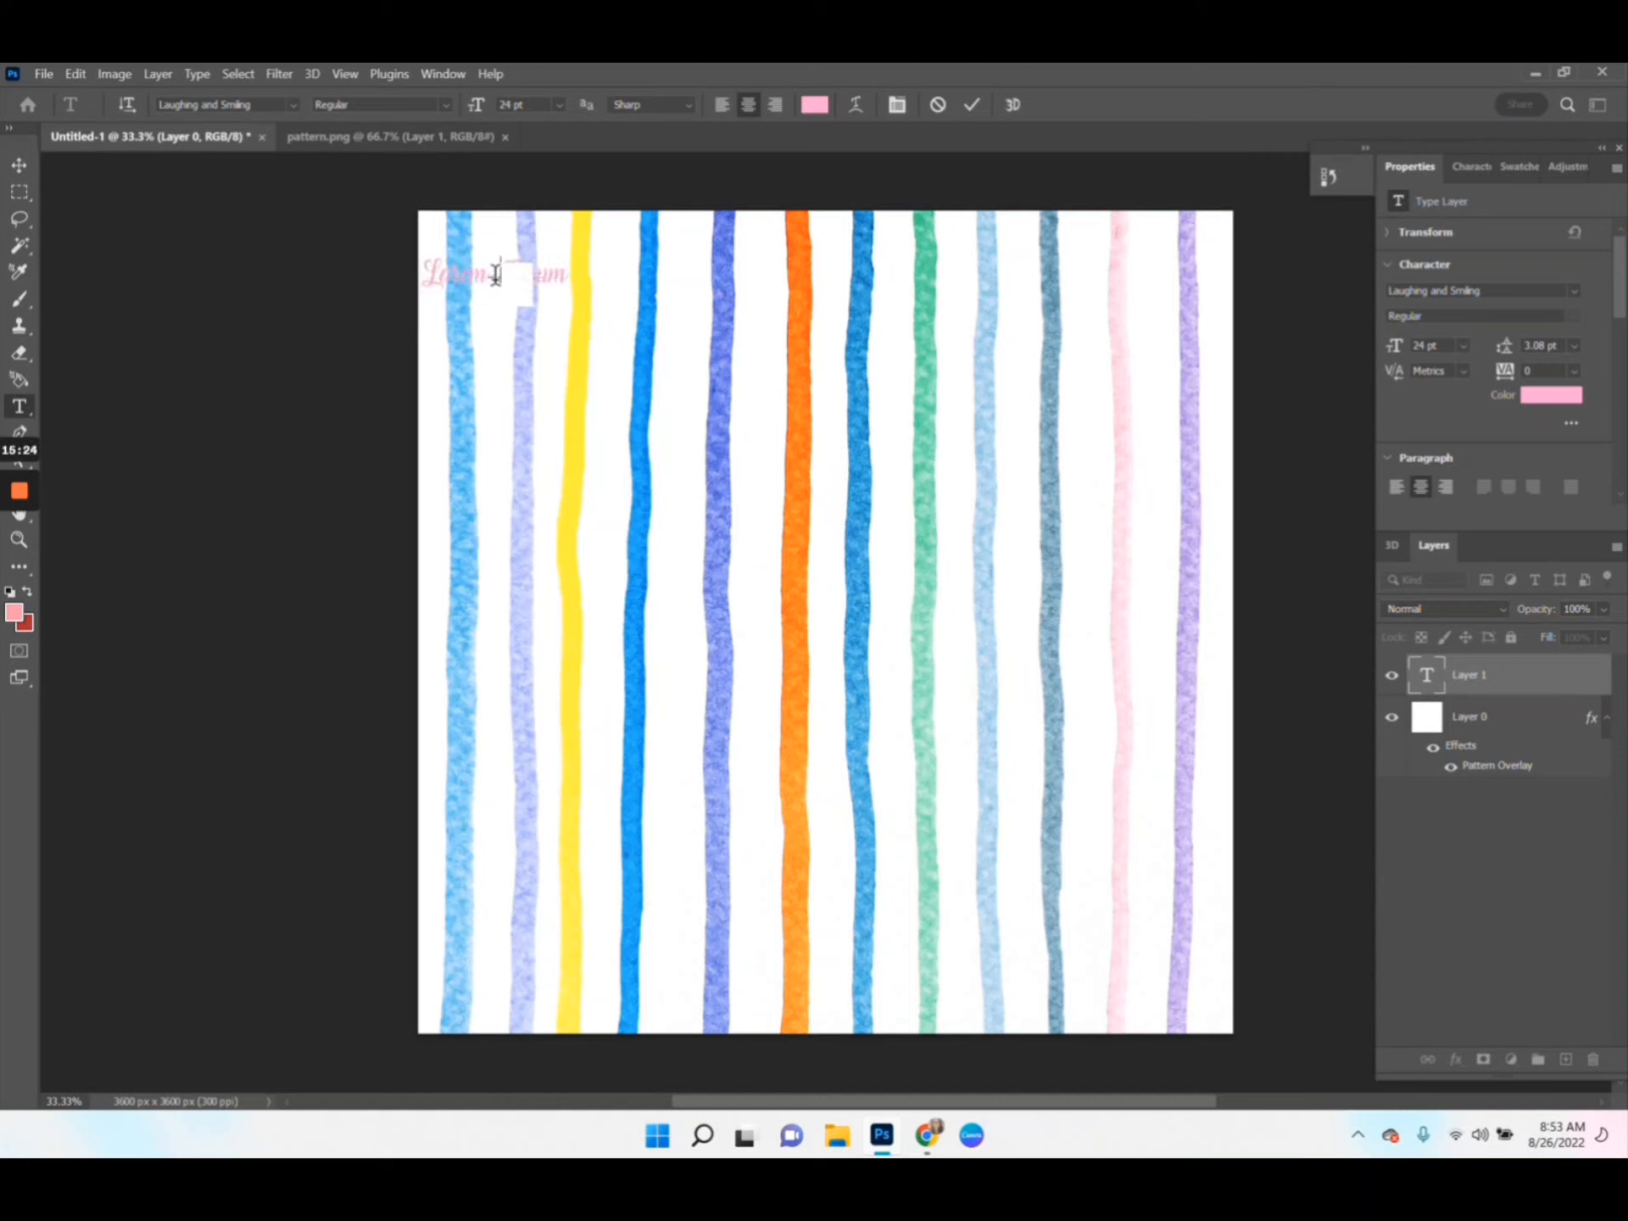
{"action": "type", "text": "ppy Bi"}
{"action": "type", "text": "rht"}
{"action": "key", "text": "BackSpace"}
{"action": "key", "text": "BackSpace"}
{"action": "type", "text": "thday"}
{"action": "left_click", "coordinate": [971, 109]}
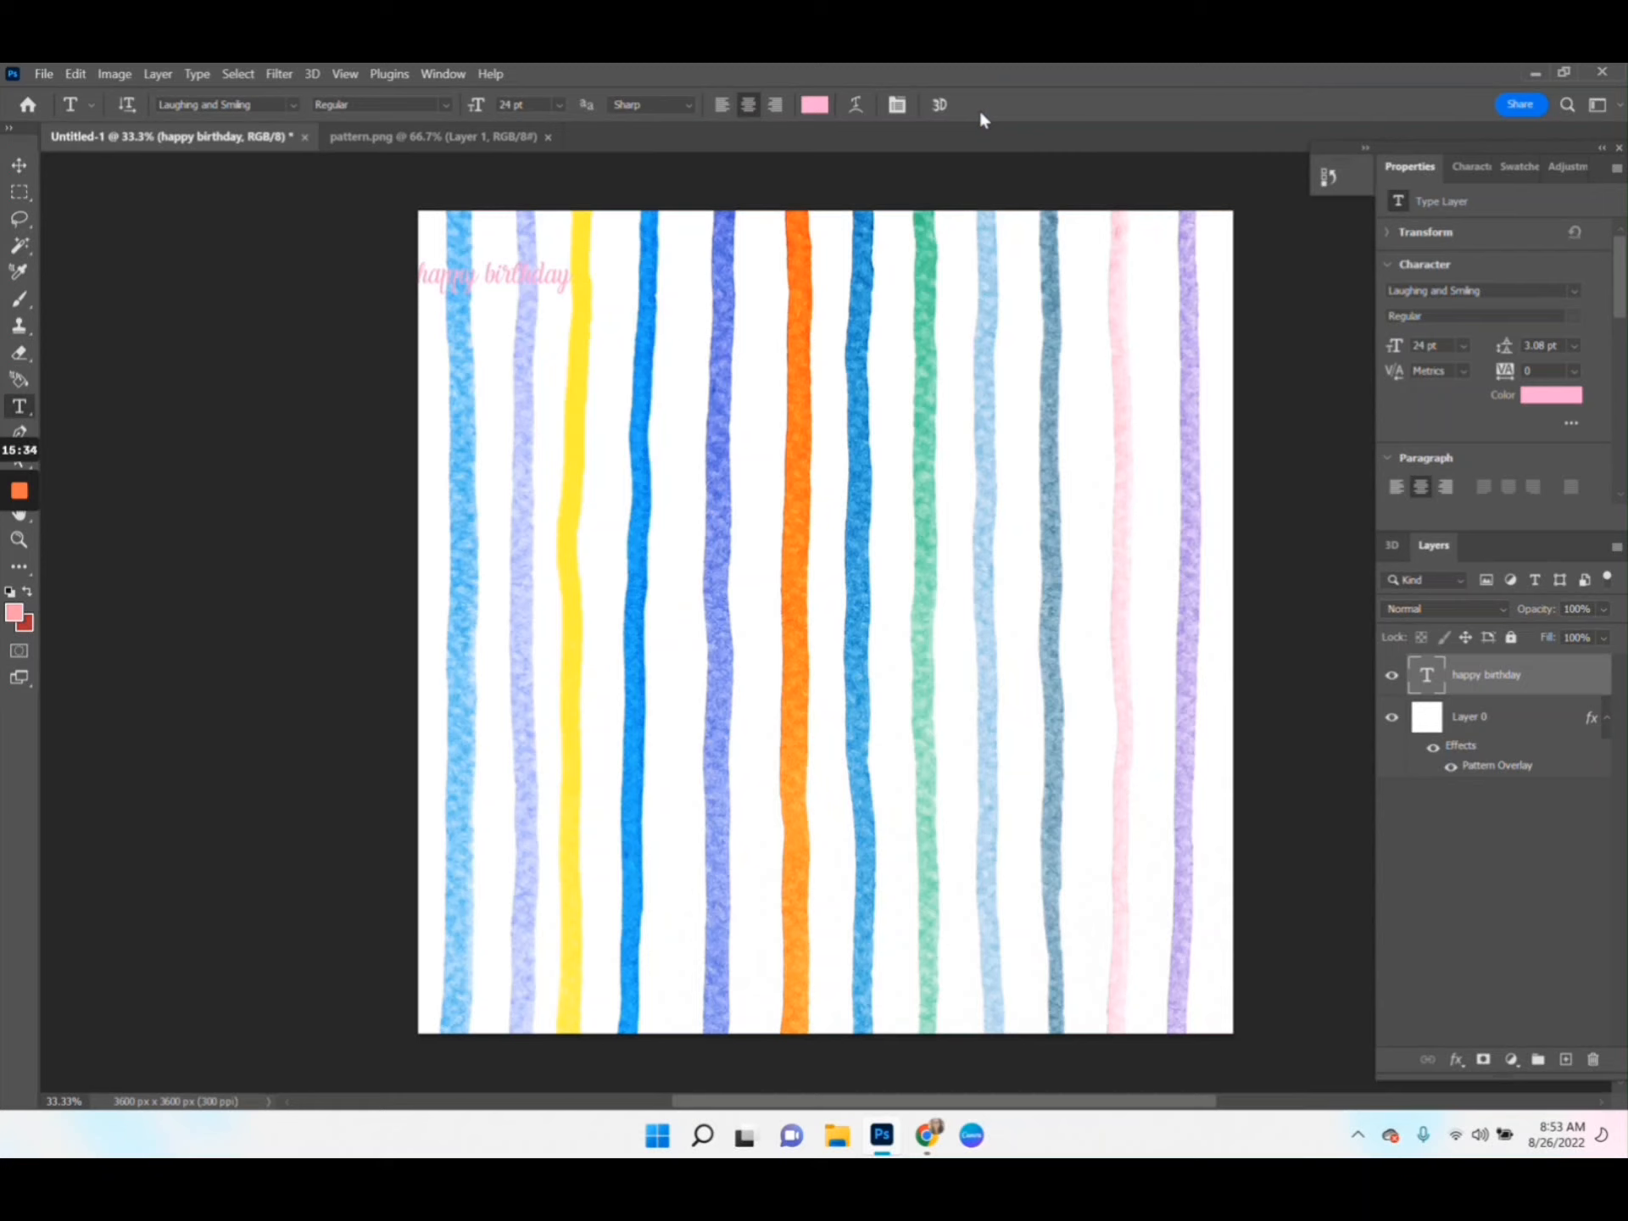
Move the happy birthday text towards the upper middle of the canvas and scale it up to about 303%
{"action": "left_click", "coordinate": [20, 169]}
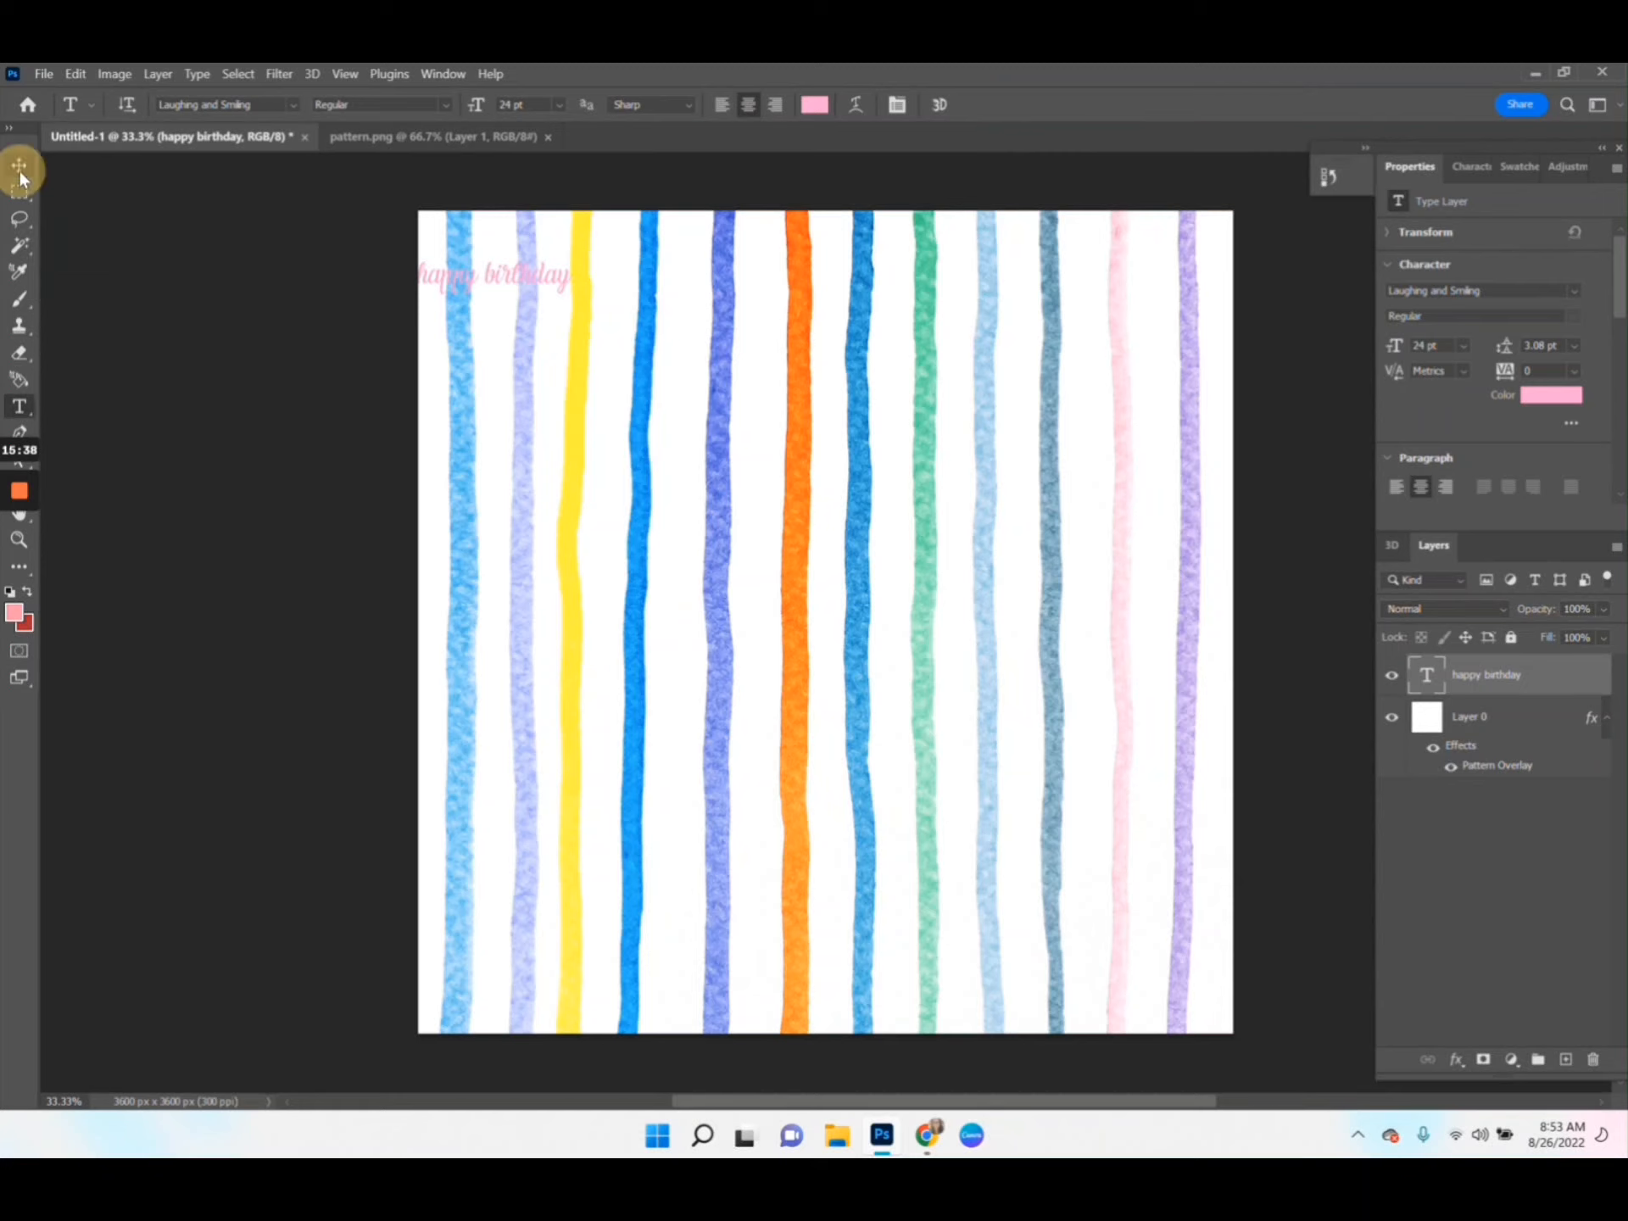
{"action": "left_click_drag", "start_coordinate": [530, 284], "coordinate": [742, 492]}
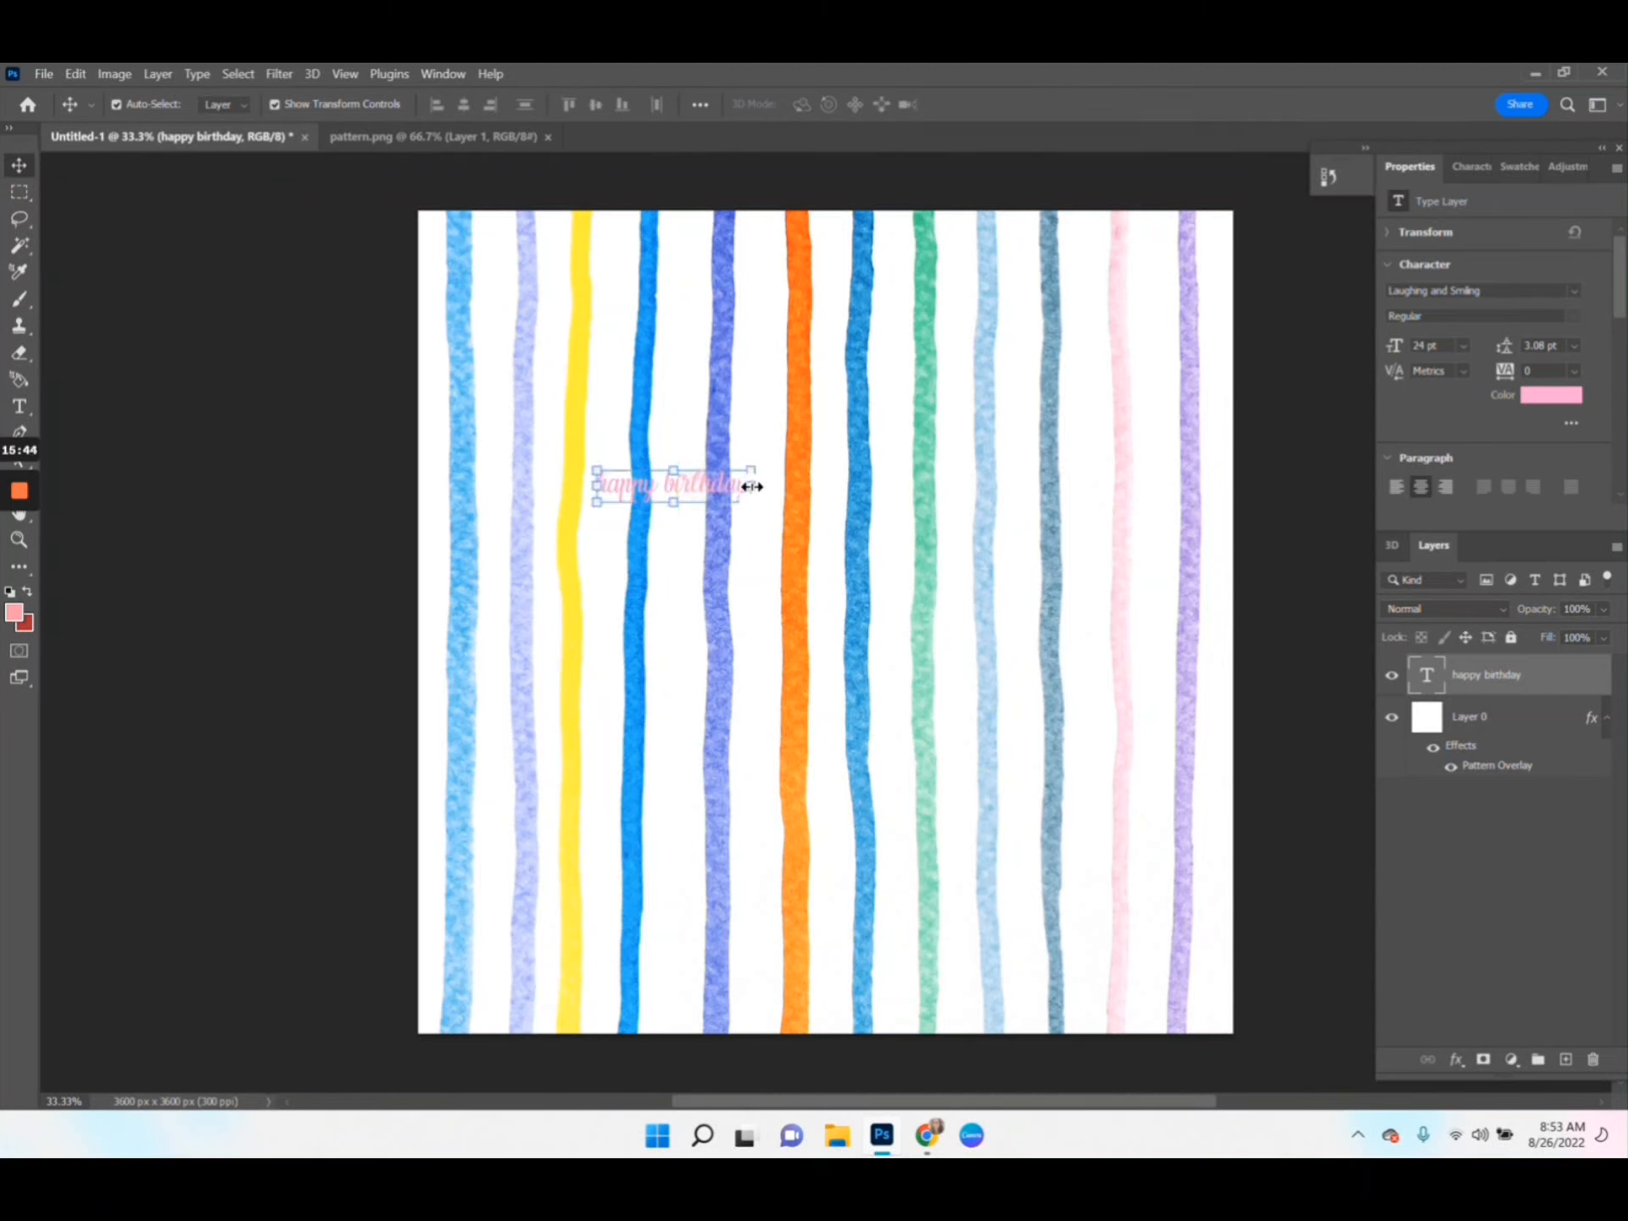
{"action": "left_click_drag", "start_coordinate": [752, 486], "coordinate": [1070, 498]}
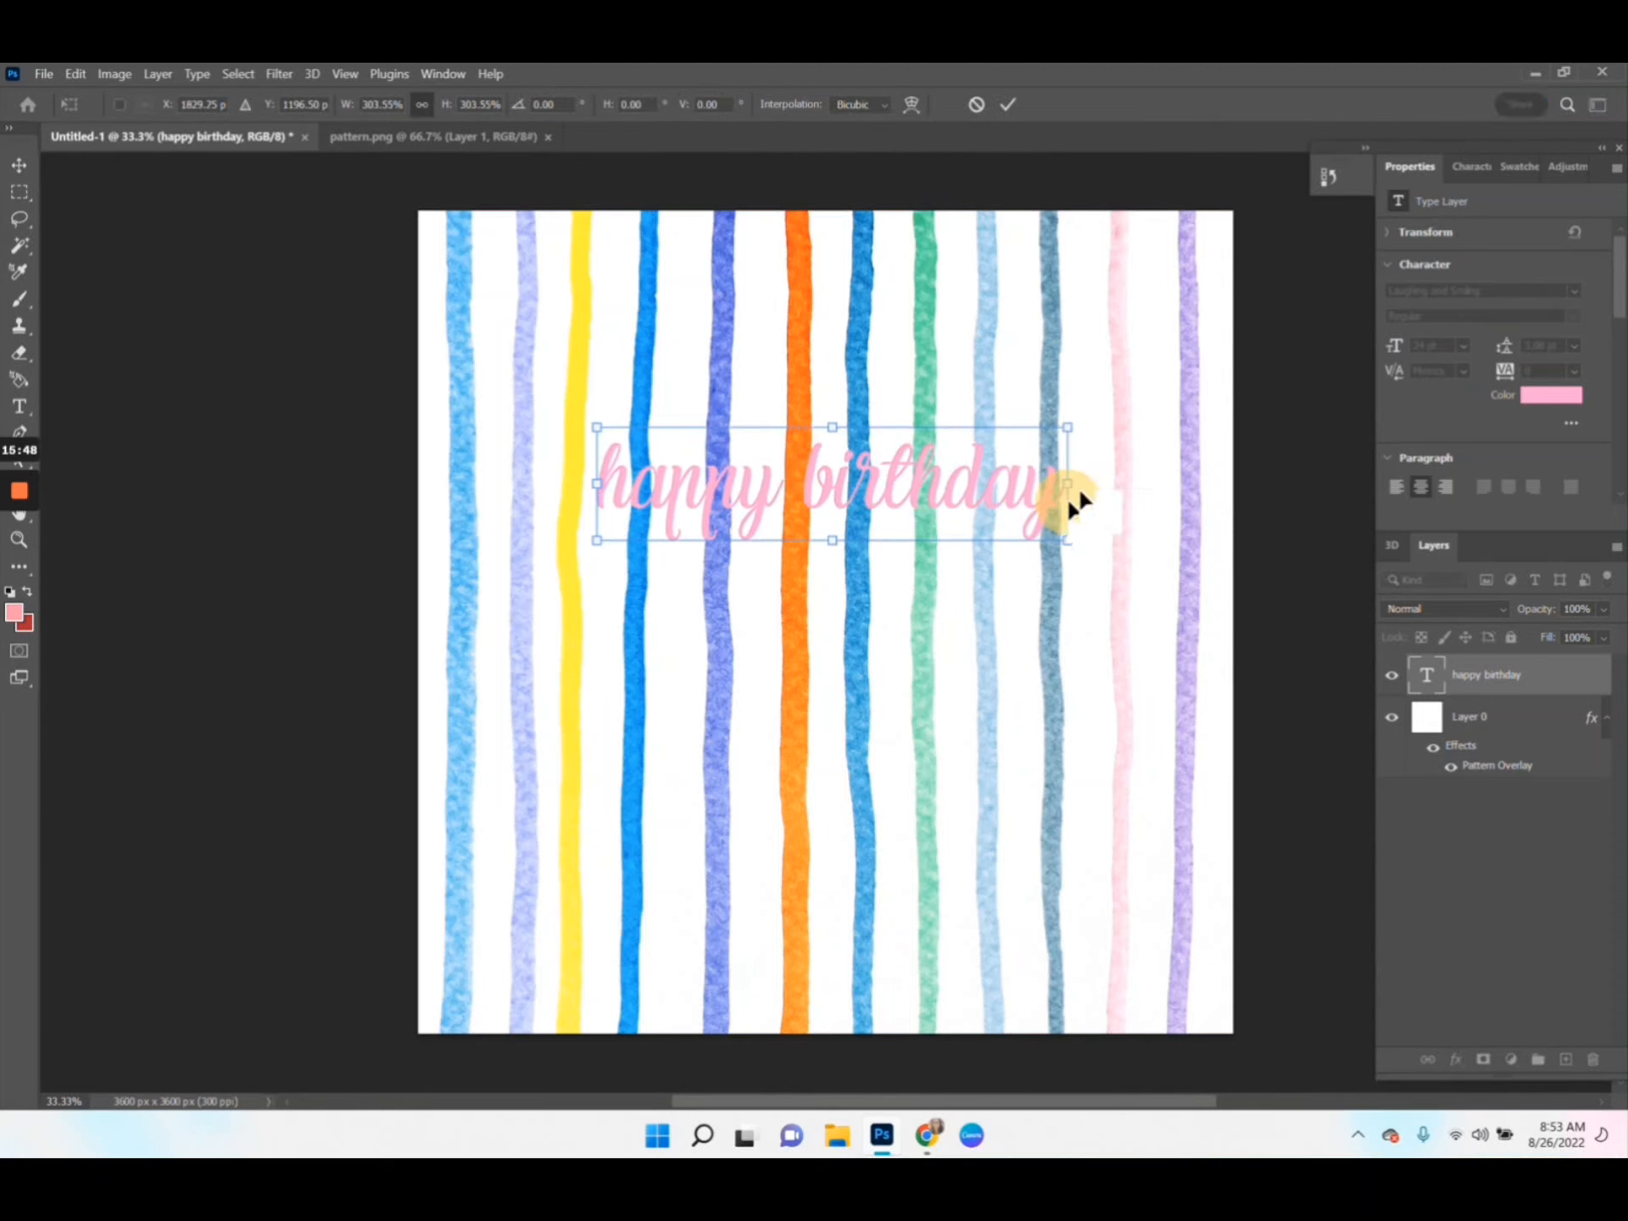
{"action": "left_click", "coordinate": [1004, 105]}
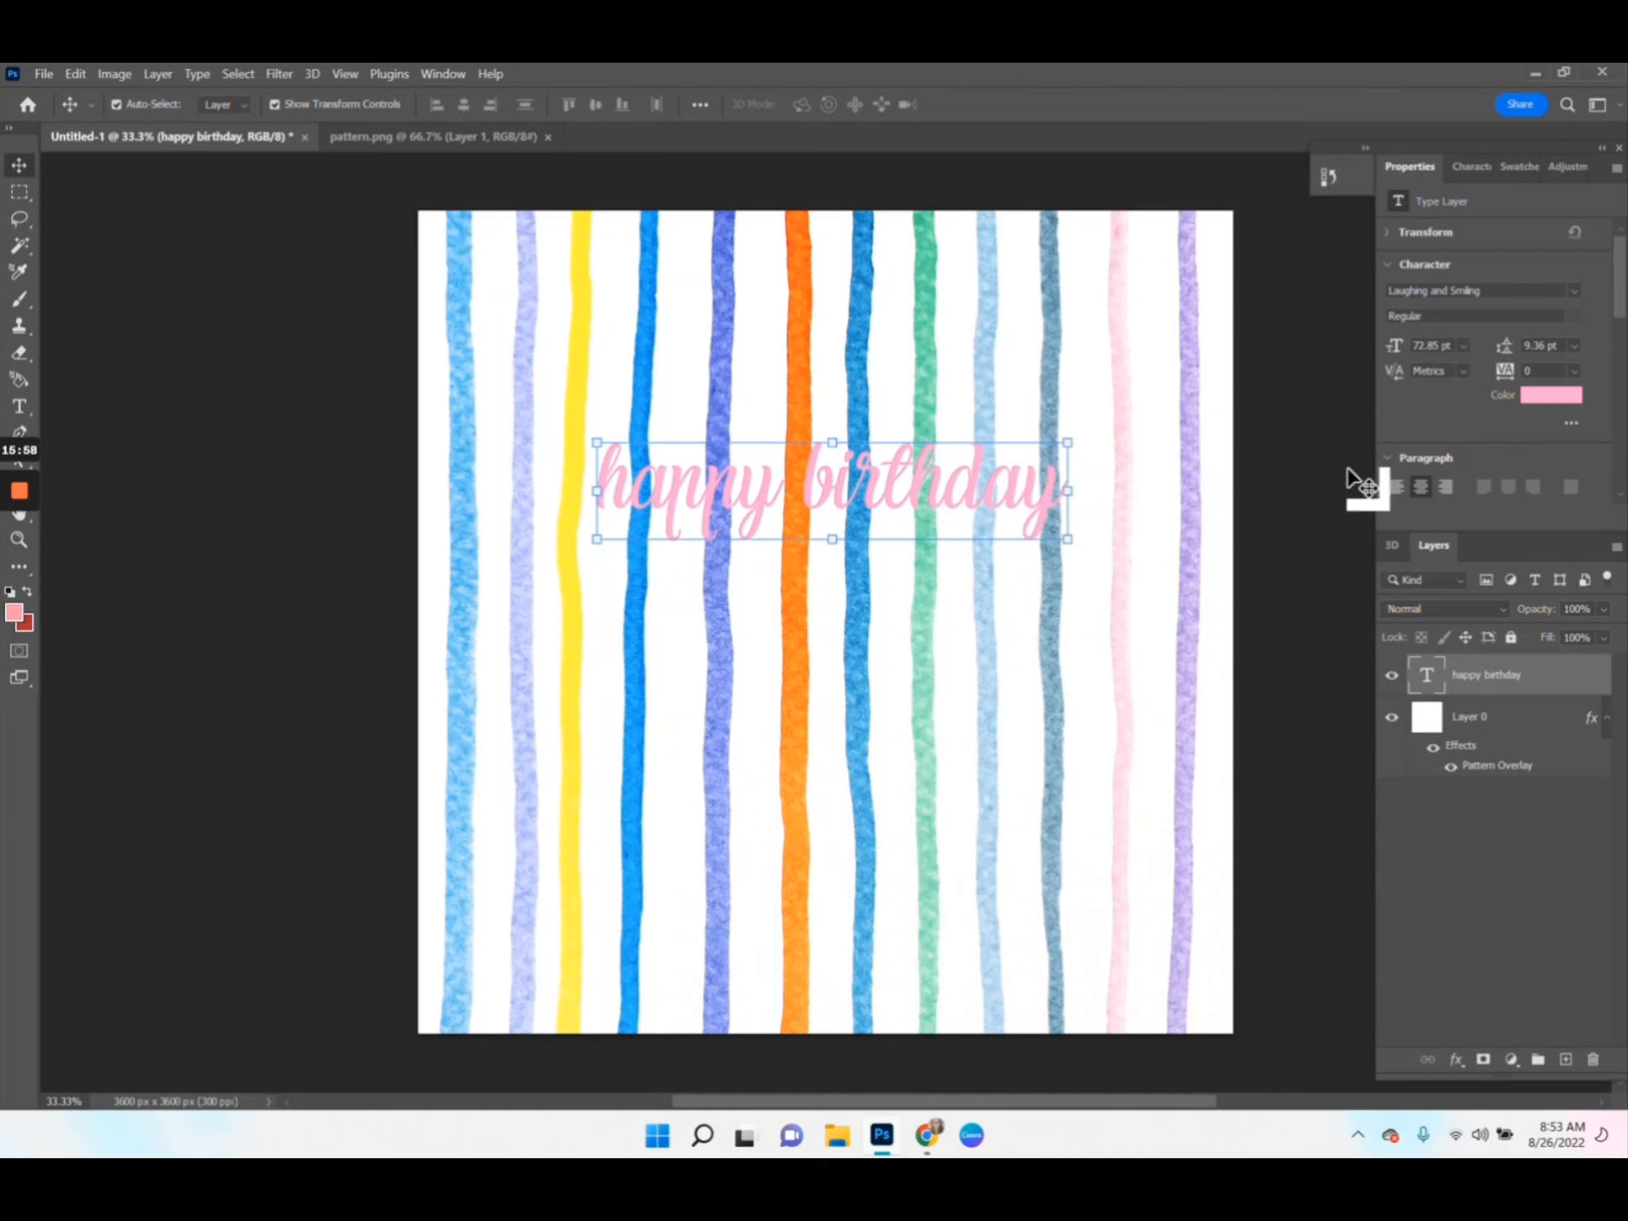
Set the happy birthday text to the Autolinker font at 72 pt with a tracking of 100
{"action": "left_click", "coordinate": [1572, 291]}
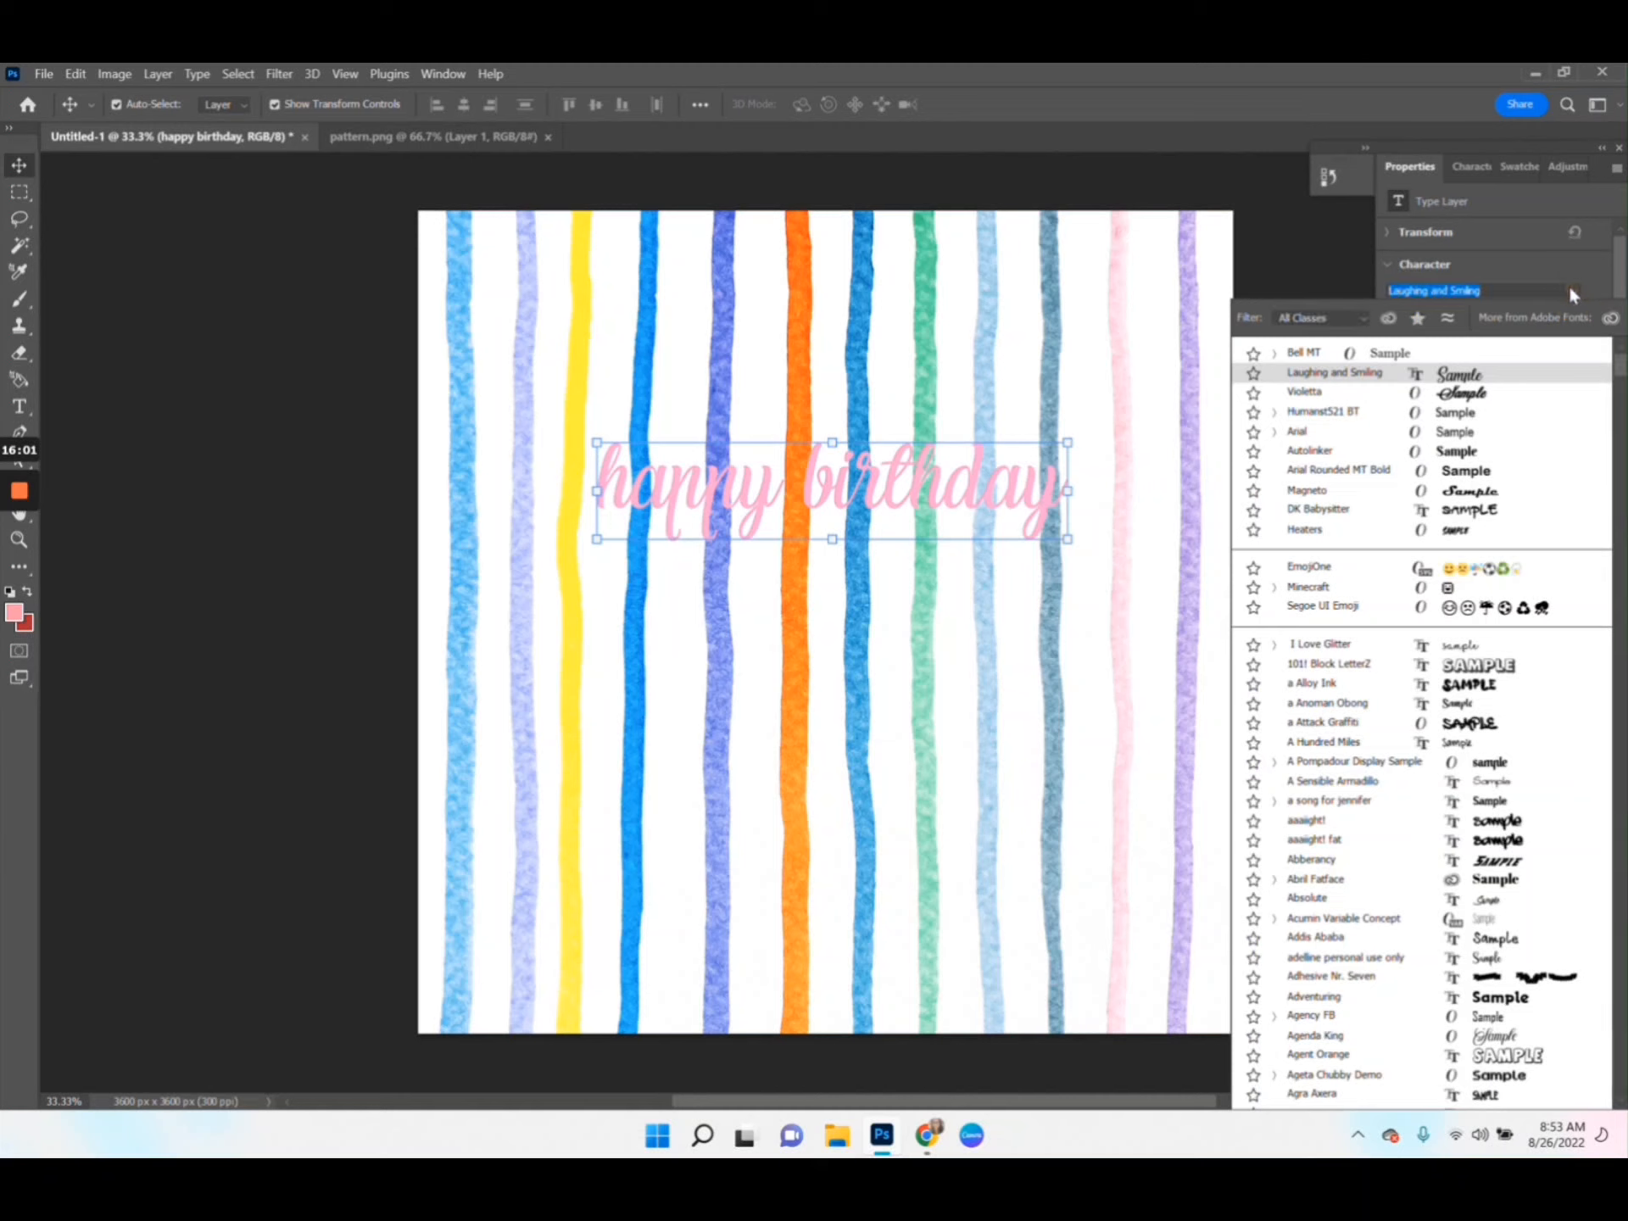
{"action": "left_click", "coordinate": [1334, 455]}
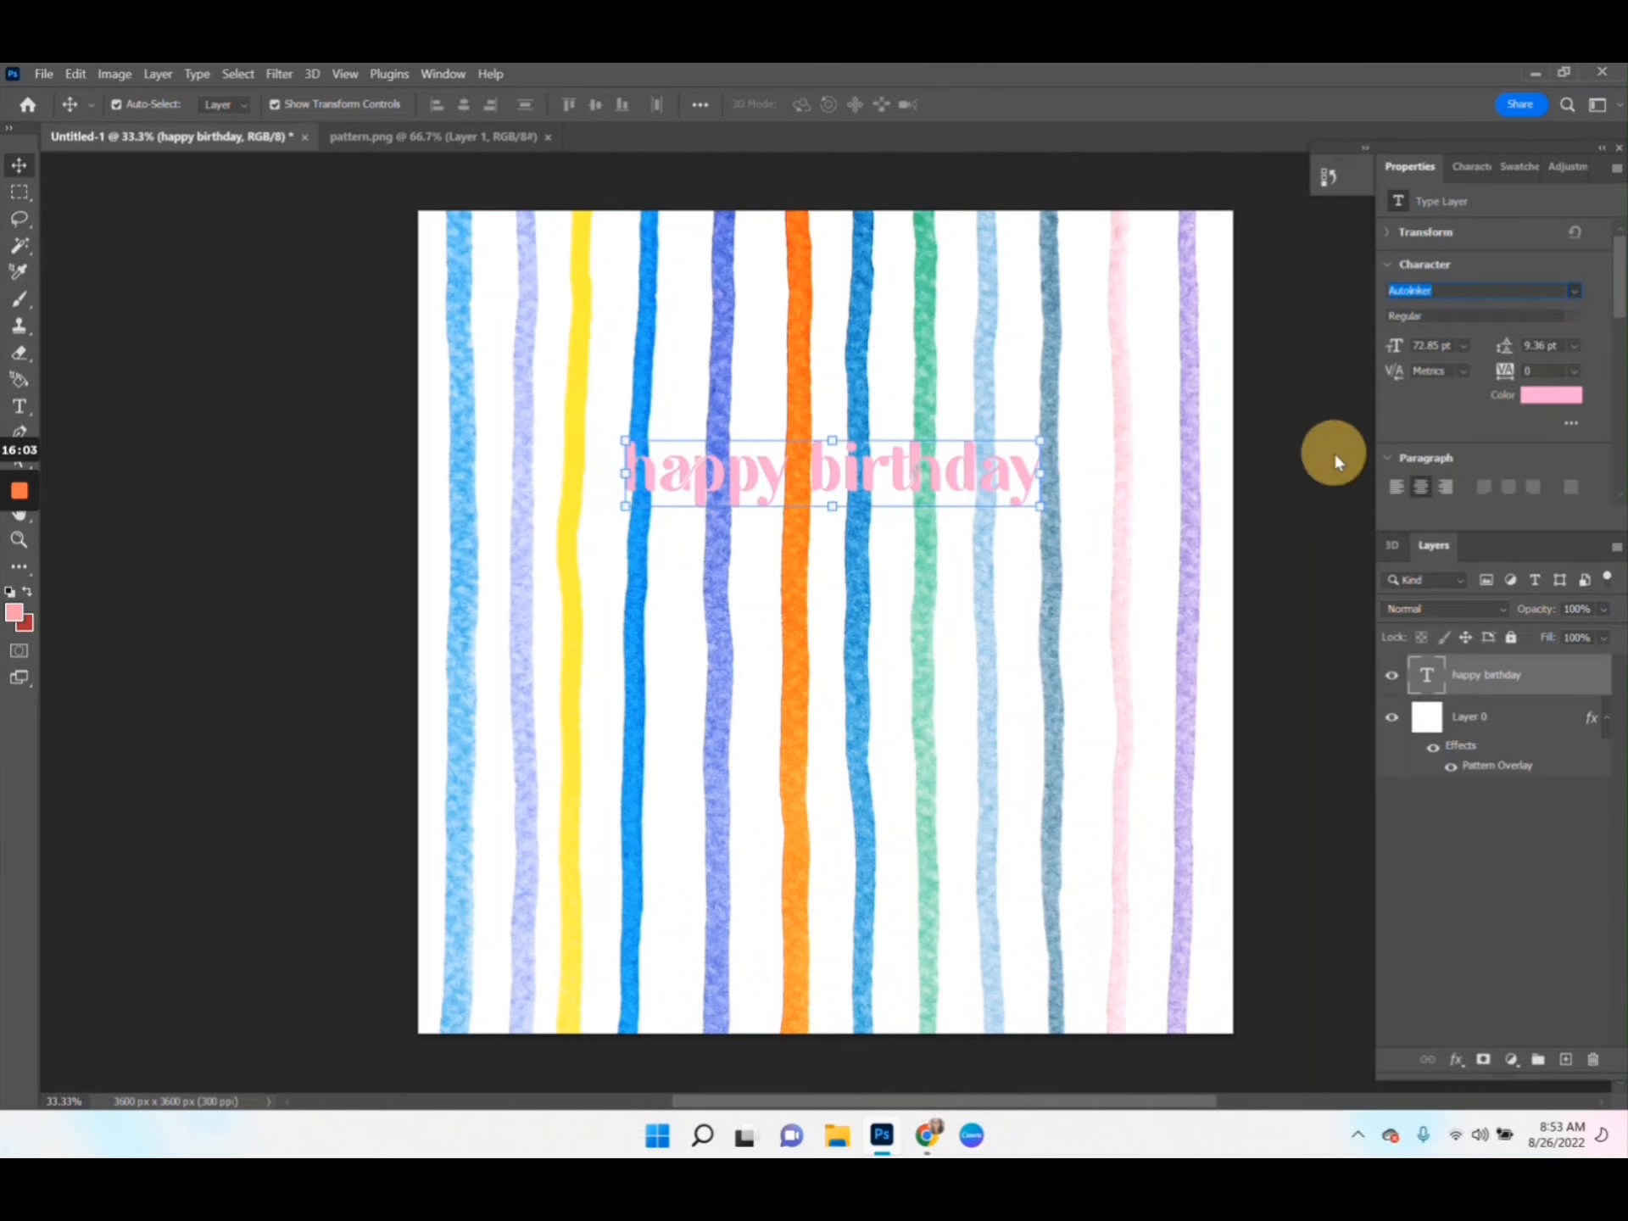
{"action": "left_click", "coordinate": [1462, 344]}
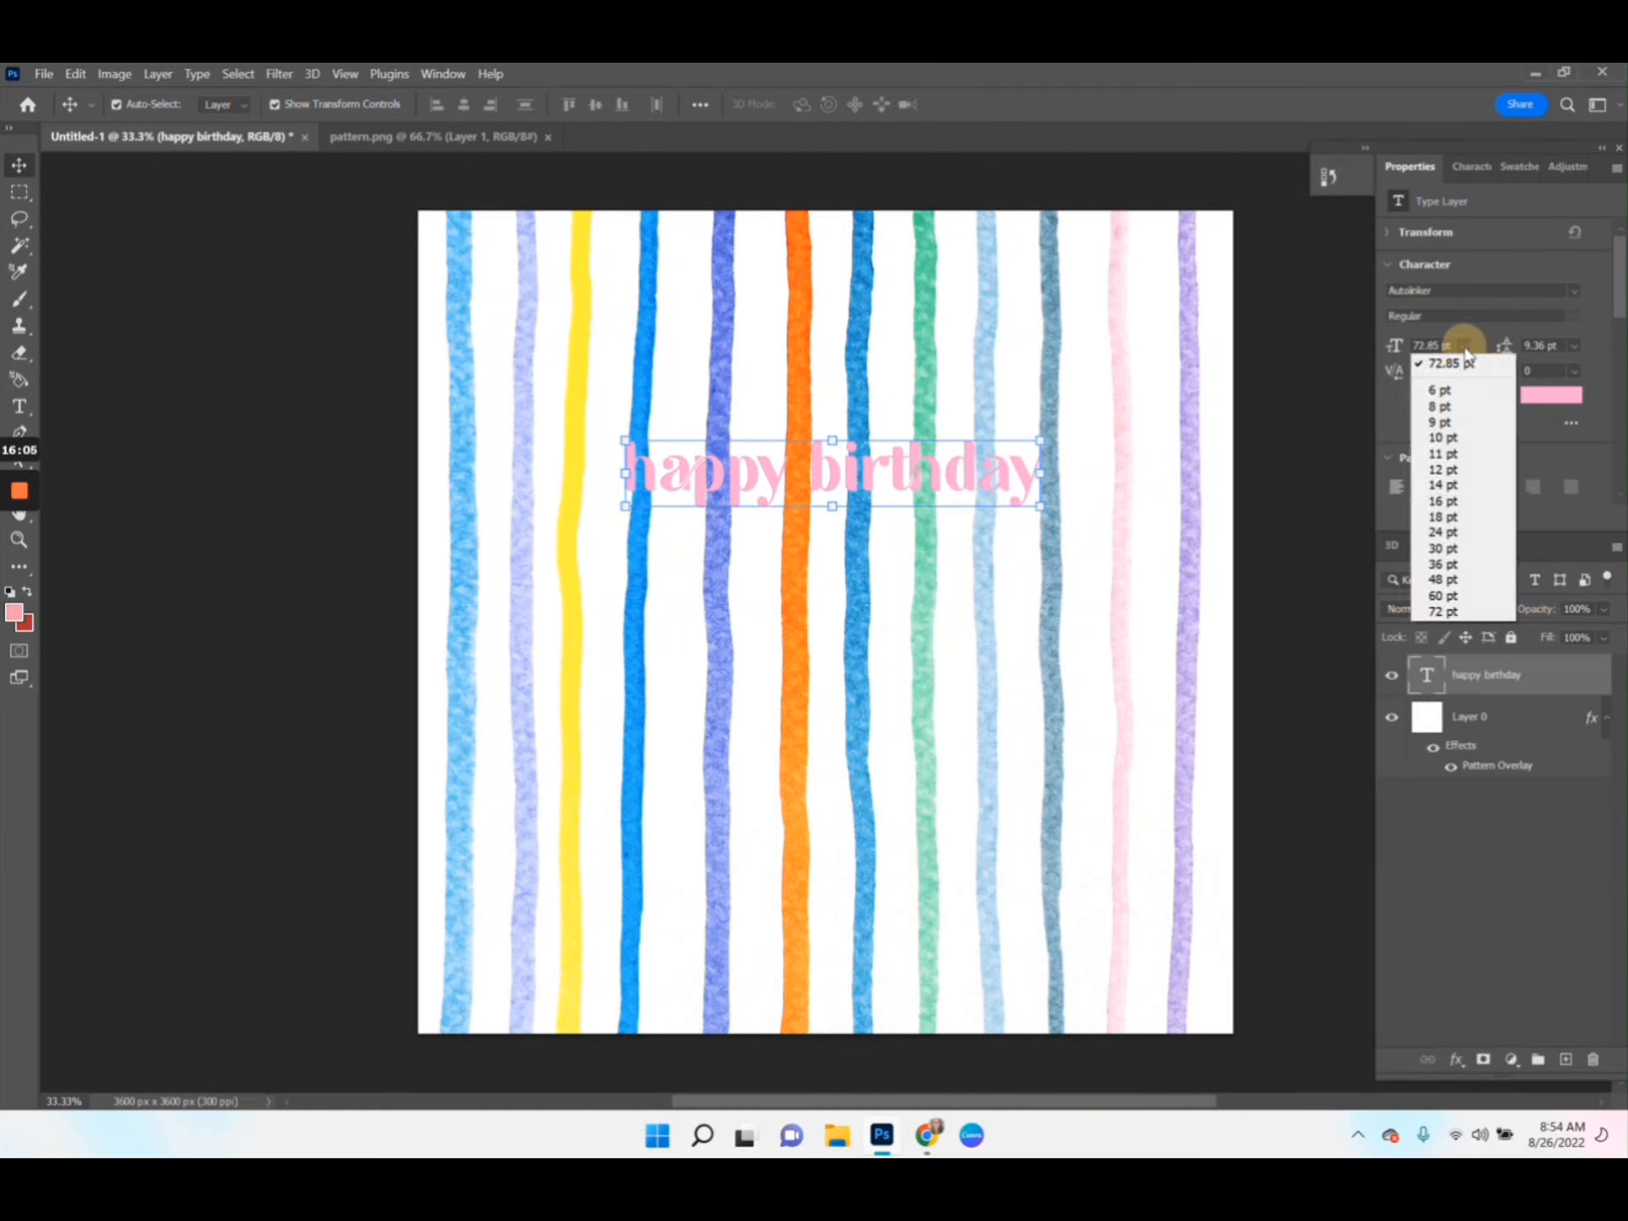
{"action": "left_click", "coordinate": [1466, 609]}
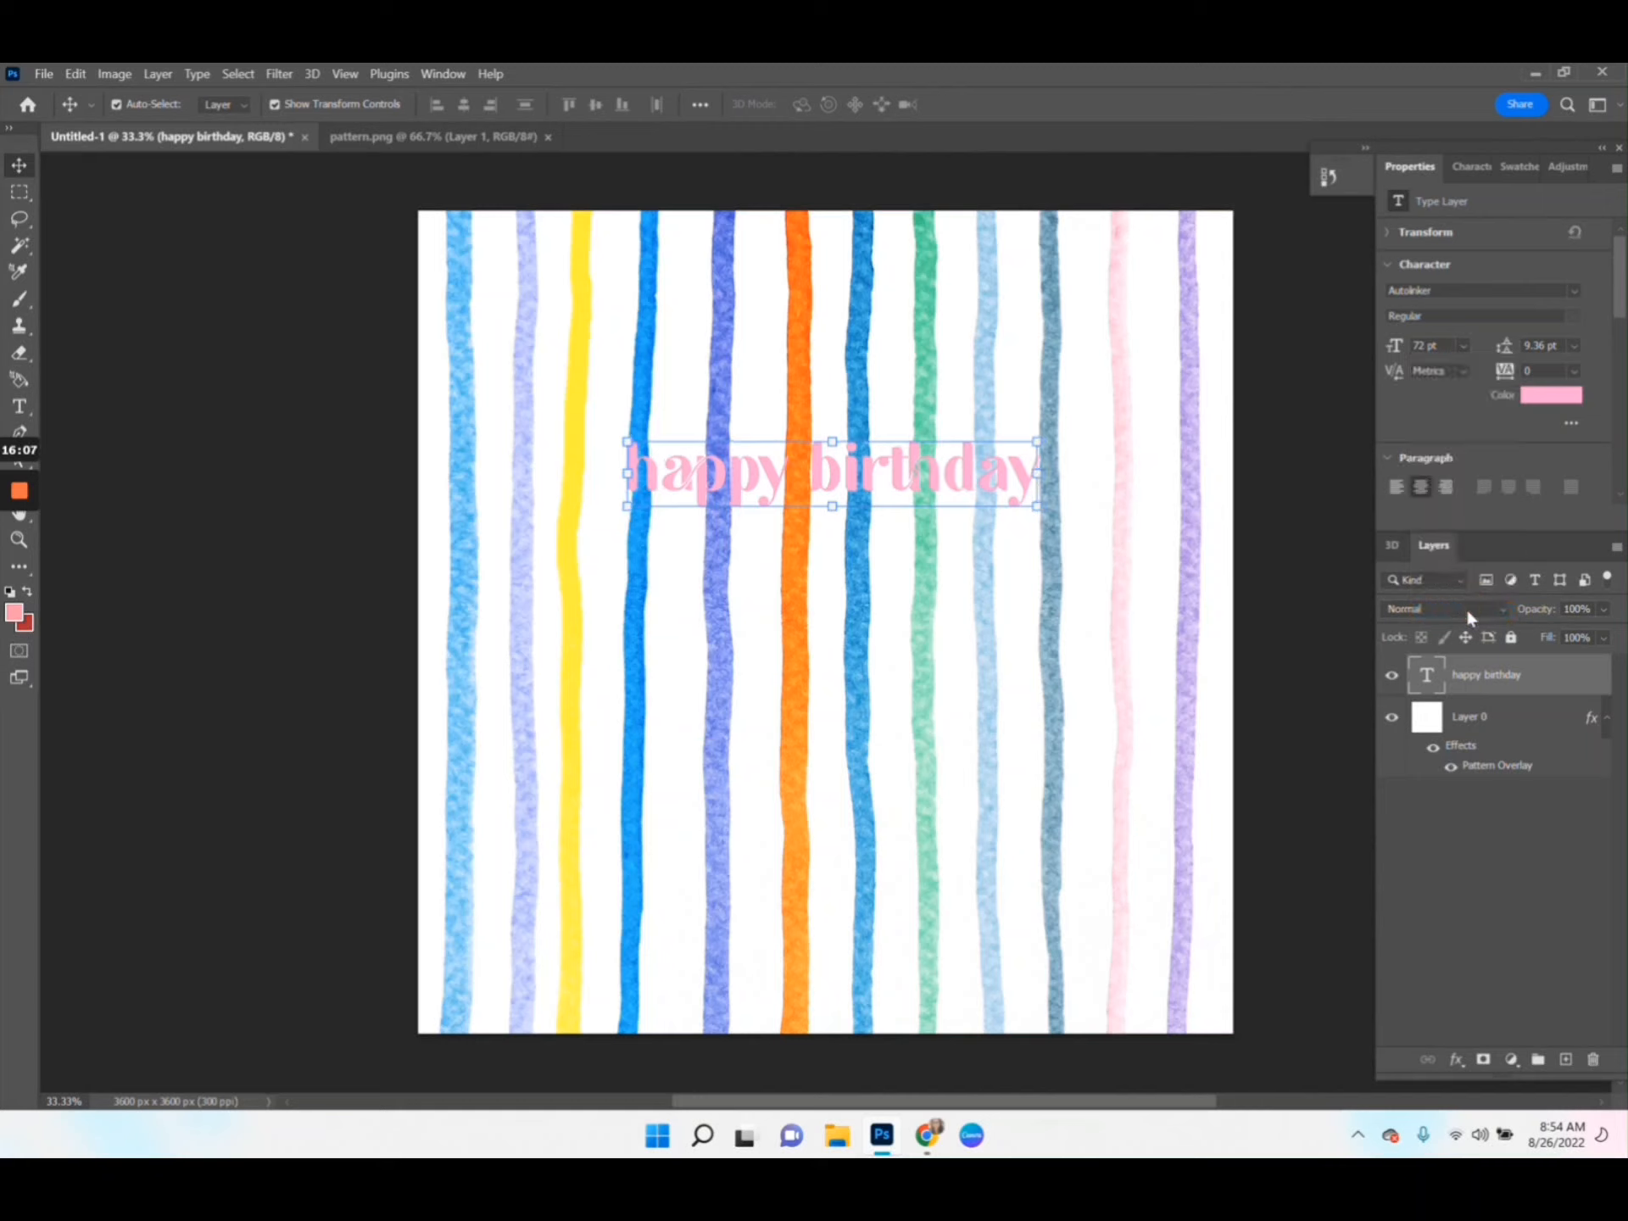
{"action": "left_click", "coordinate": [1572, 371]}
{"action": "left_click", "coordinate": [1548, 608]}
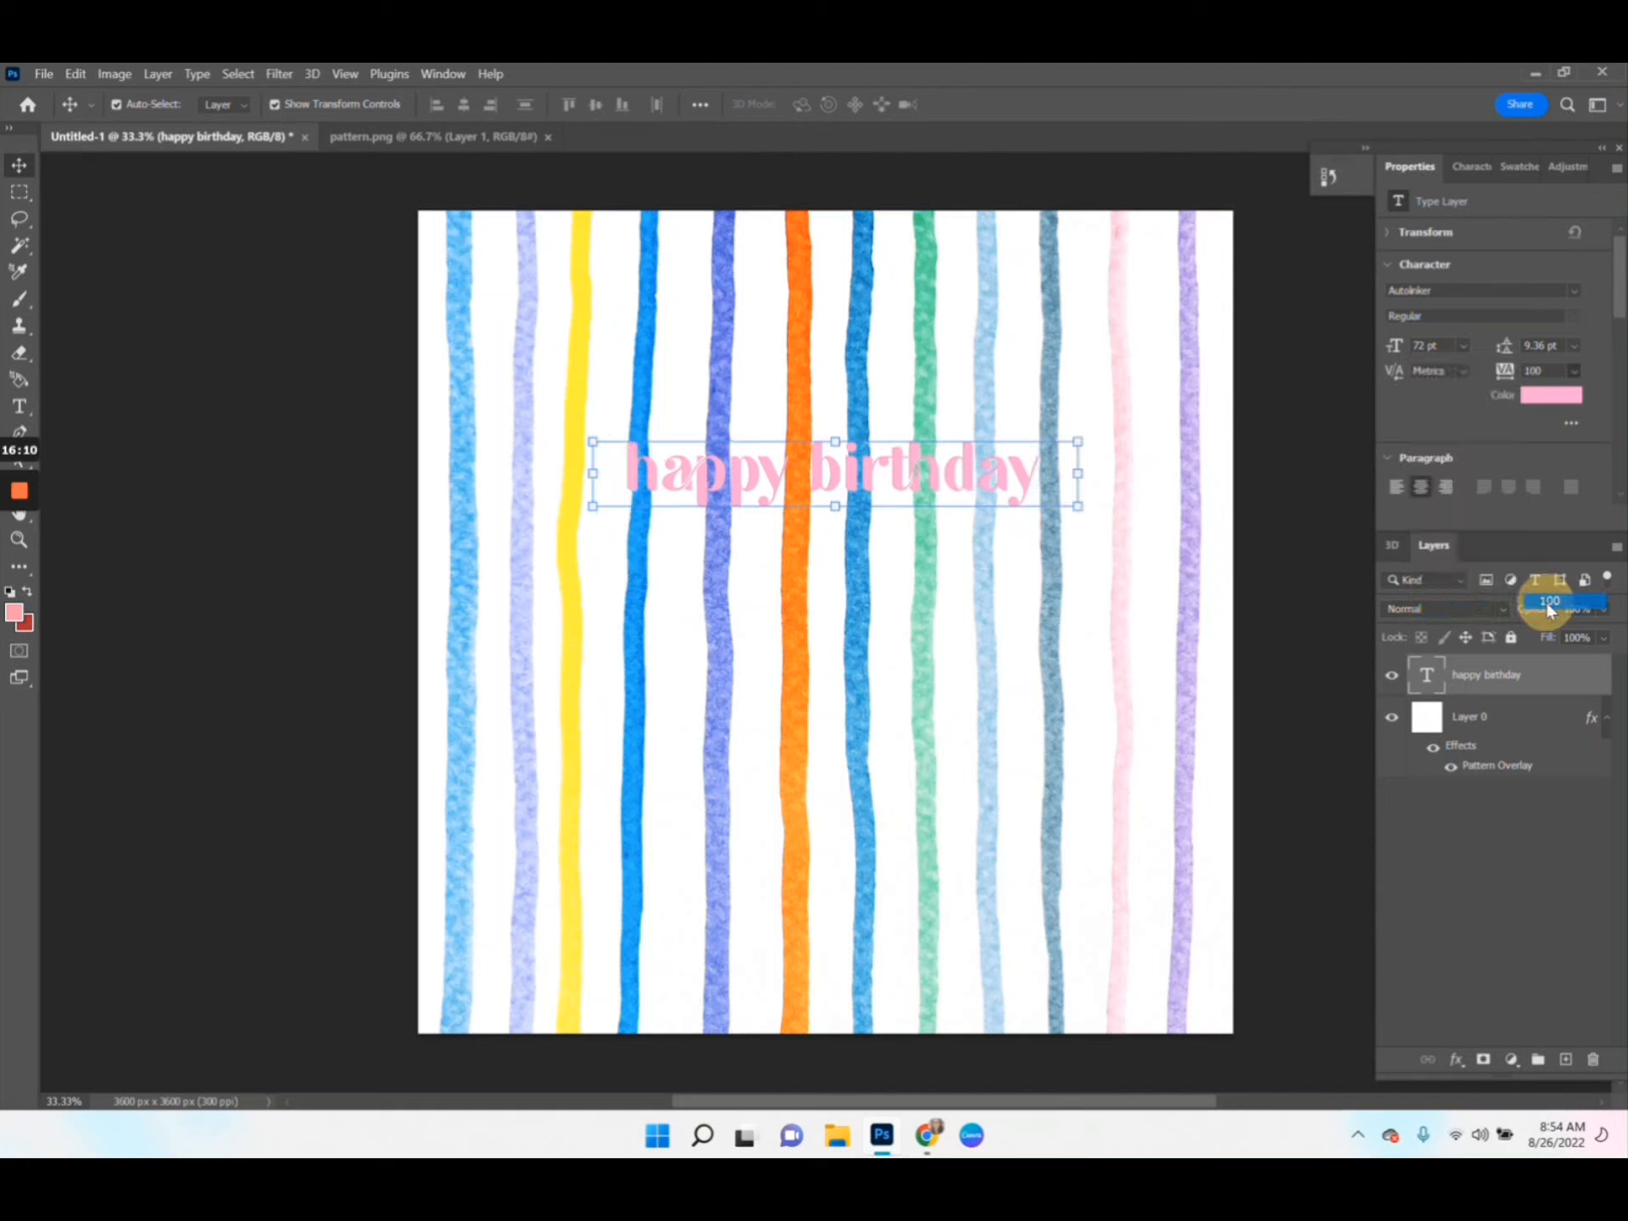
Split the happy birthday text into two lines, replacing the space between the words with a line break
{"action": "double_click", "coordinate": [941, 465]}
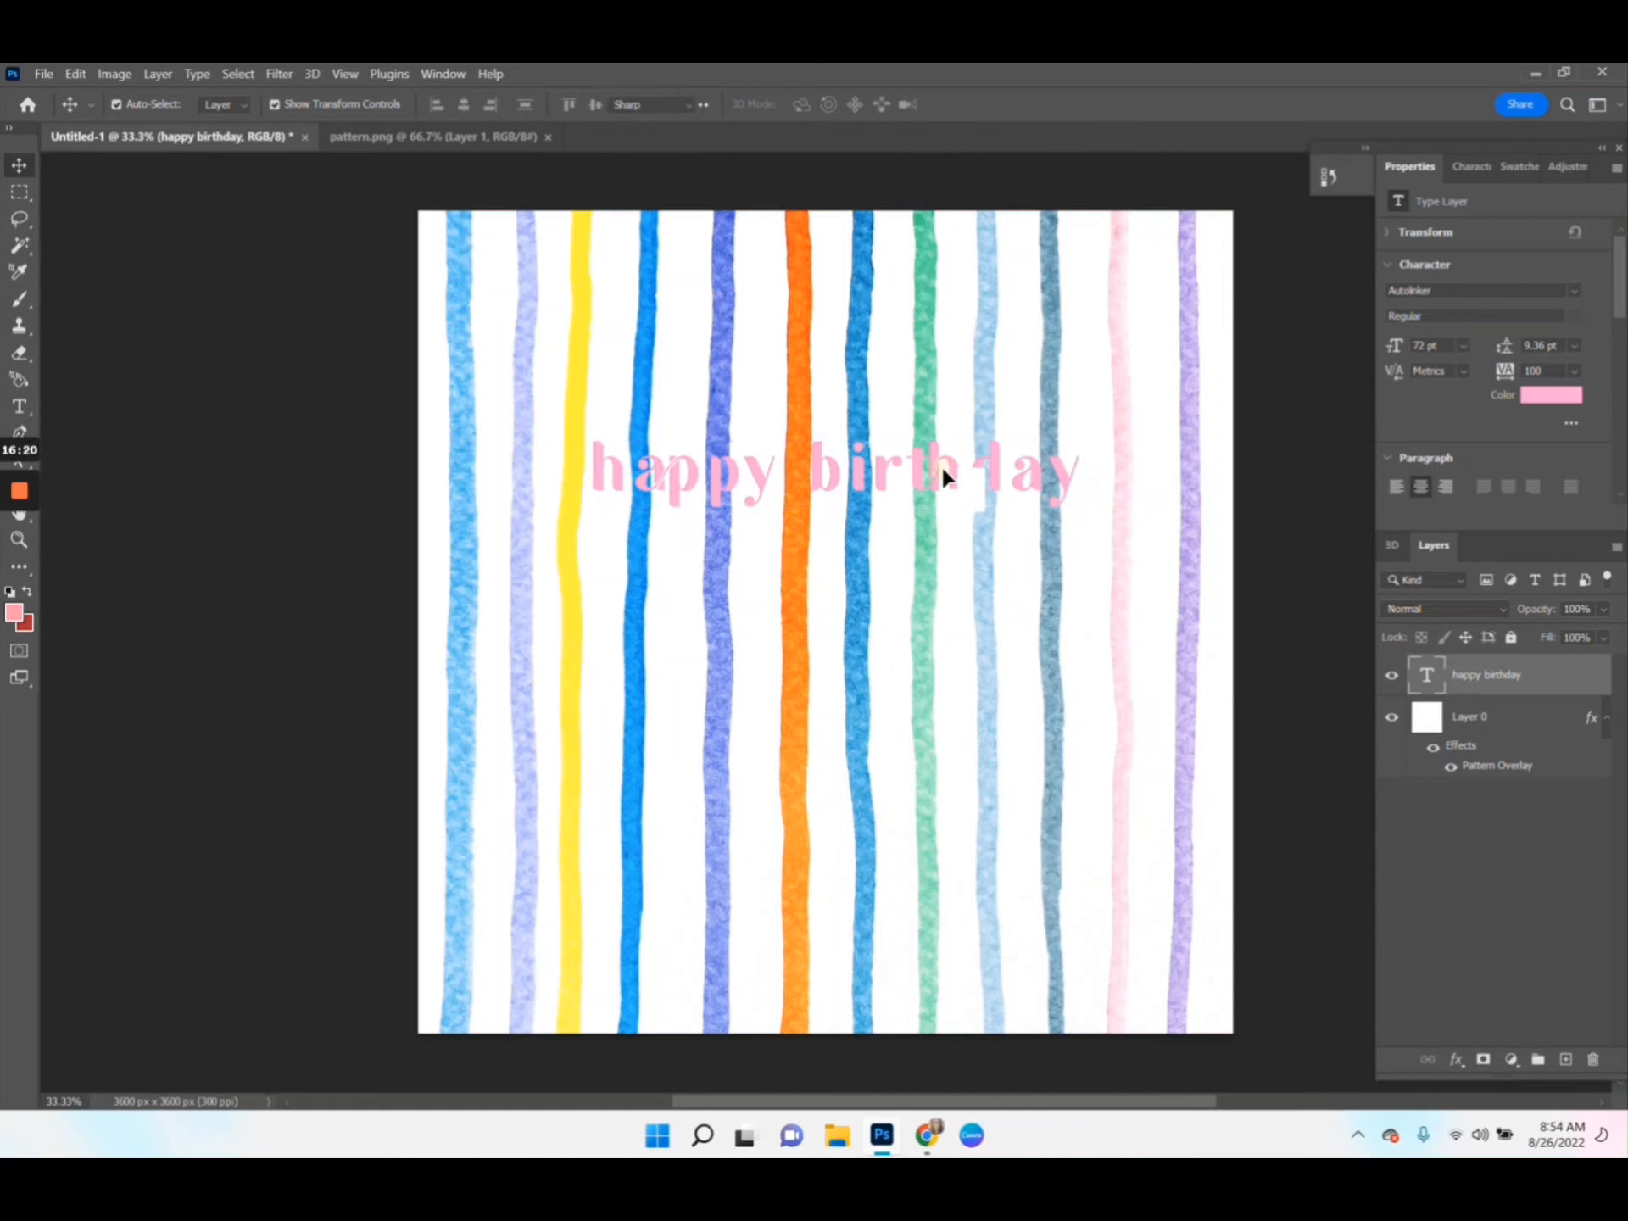
{"action": "left_click", "coordinate": [814, 476]}
{"action": "key", "text": "BackSpace"}
{"action": "key", "text": "BackSpace"}
{"action": "key", "text": "BackSpace"}
{"action": "key", "text": "BackSpace"}
{"action": "key", "text": "BackSpace"}
{"action": "key", "text": "BackSpace"}
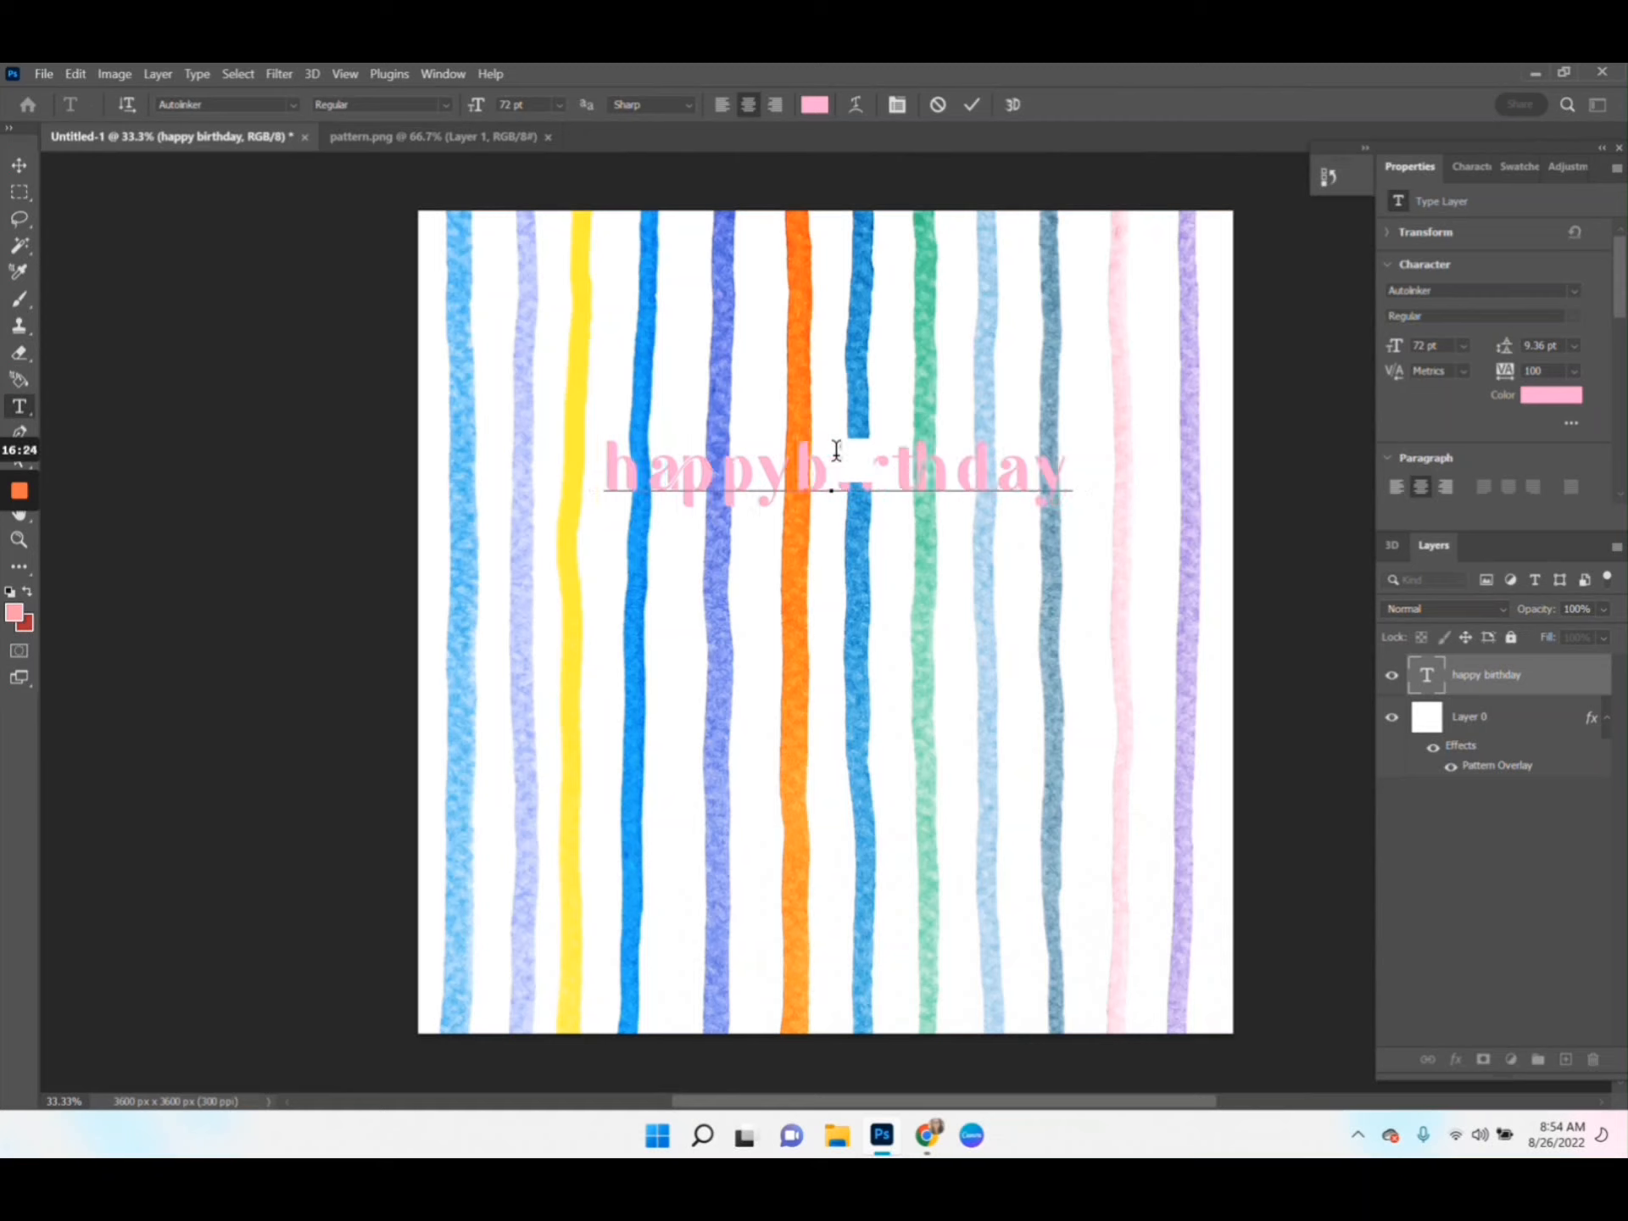
{"action": "left_click", "coordinate": [966, 103]}
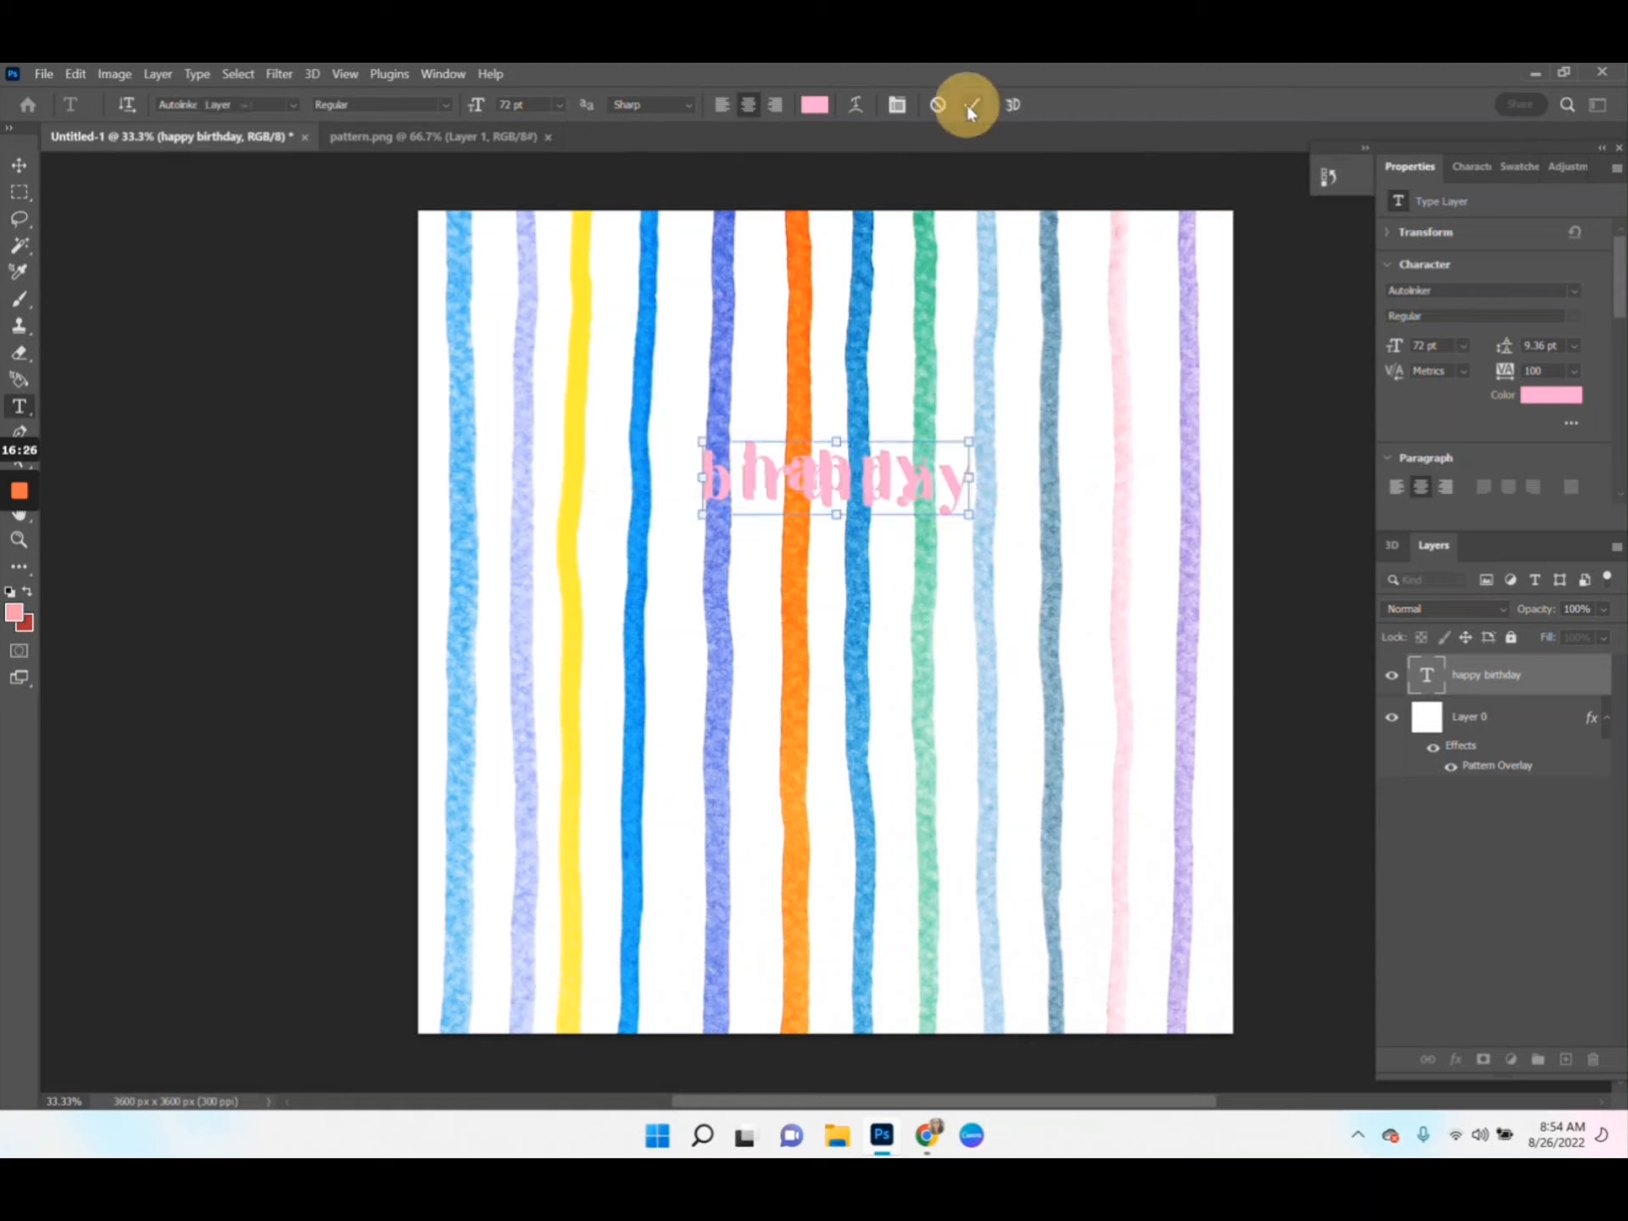
{"action": "key", "text": "v"}
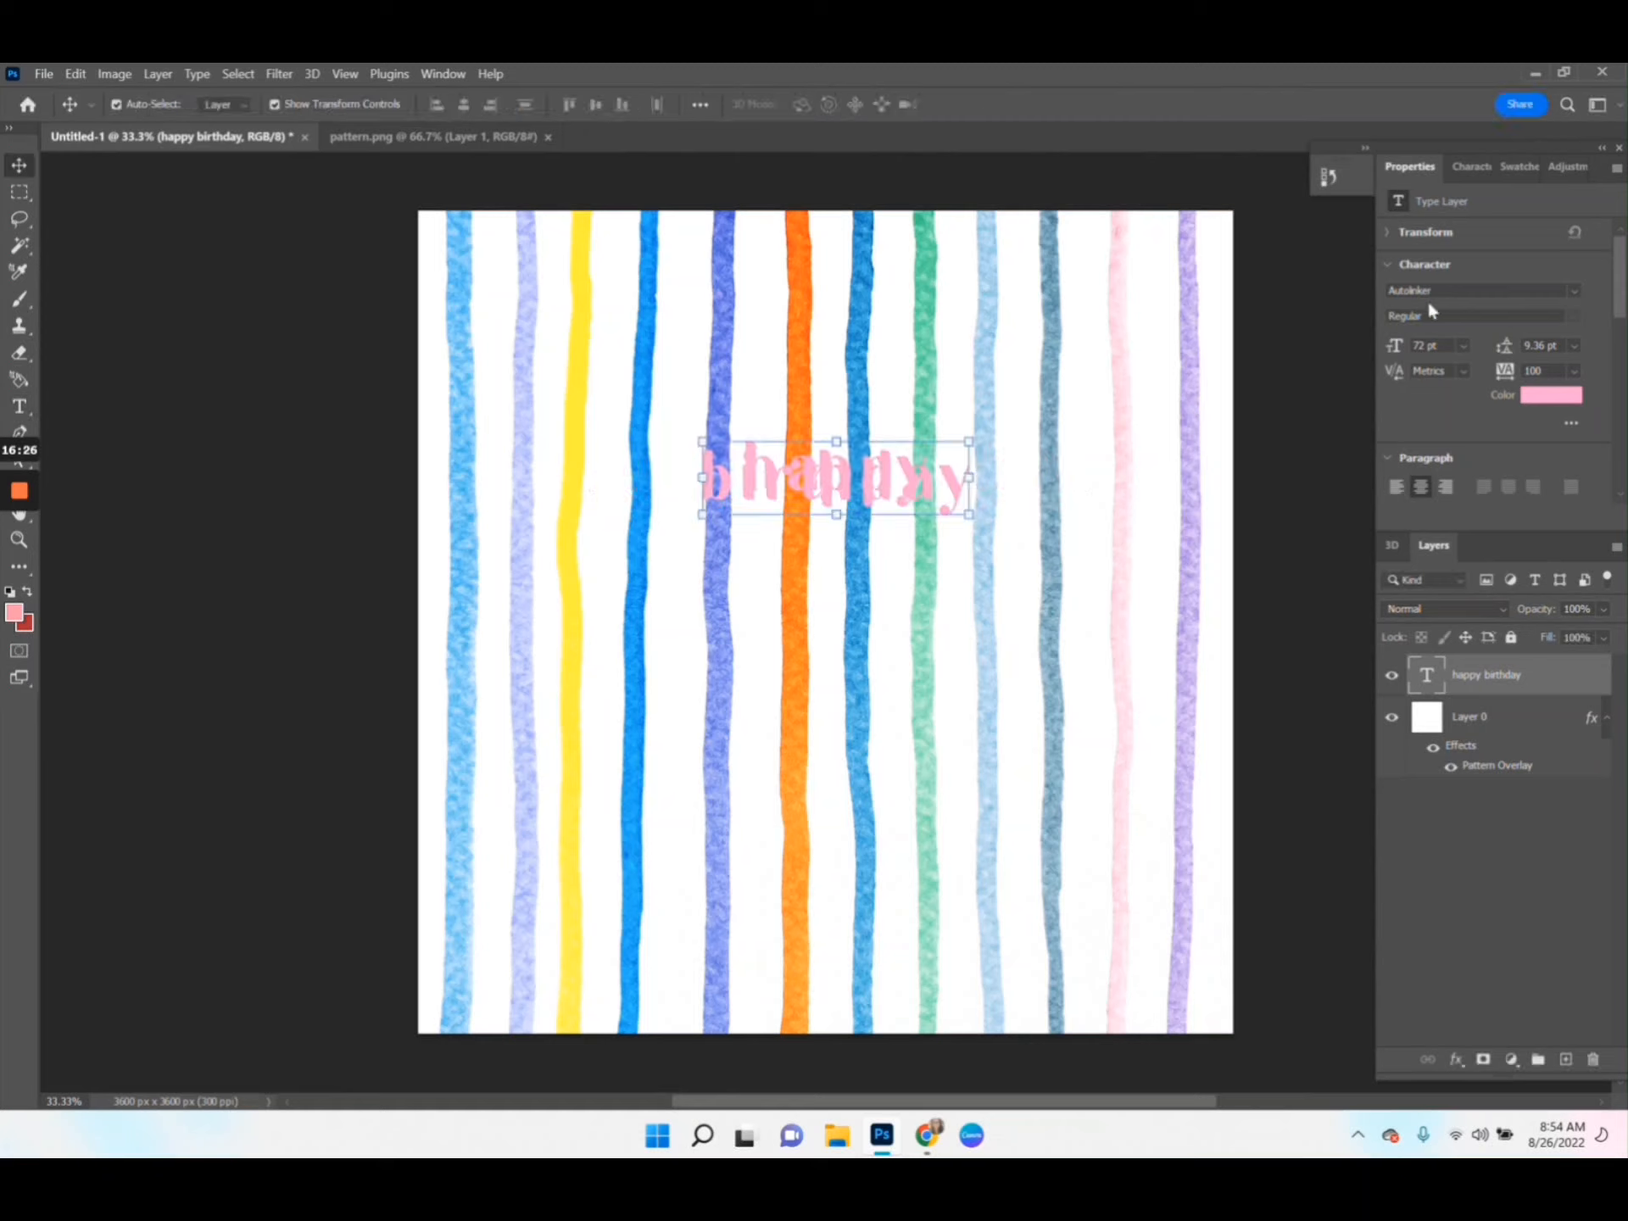
Set the two-line text's leading to 48 pt and its color to dark blue 090081
{"action": "left_click", "coordinate": [1572, 345]}
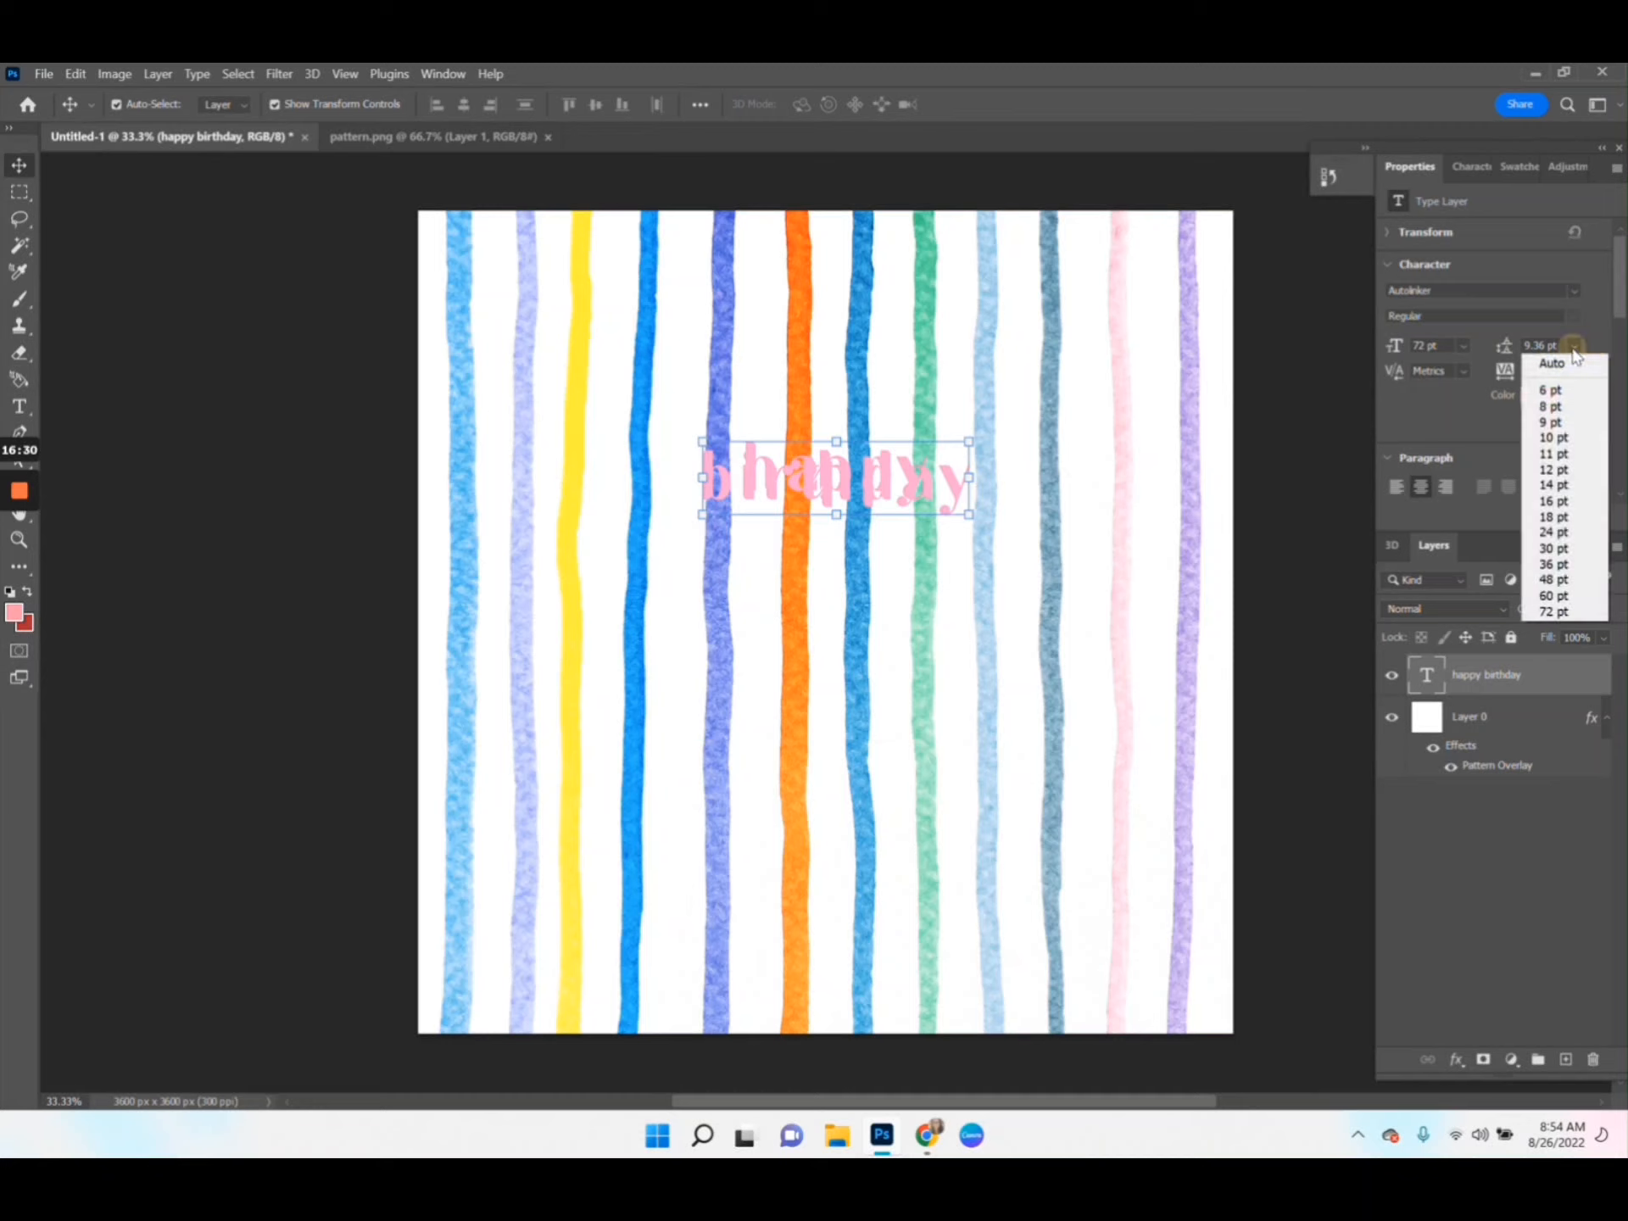
{"action": "left_click", "coordinate": [1543, 580]}
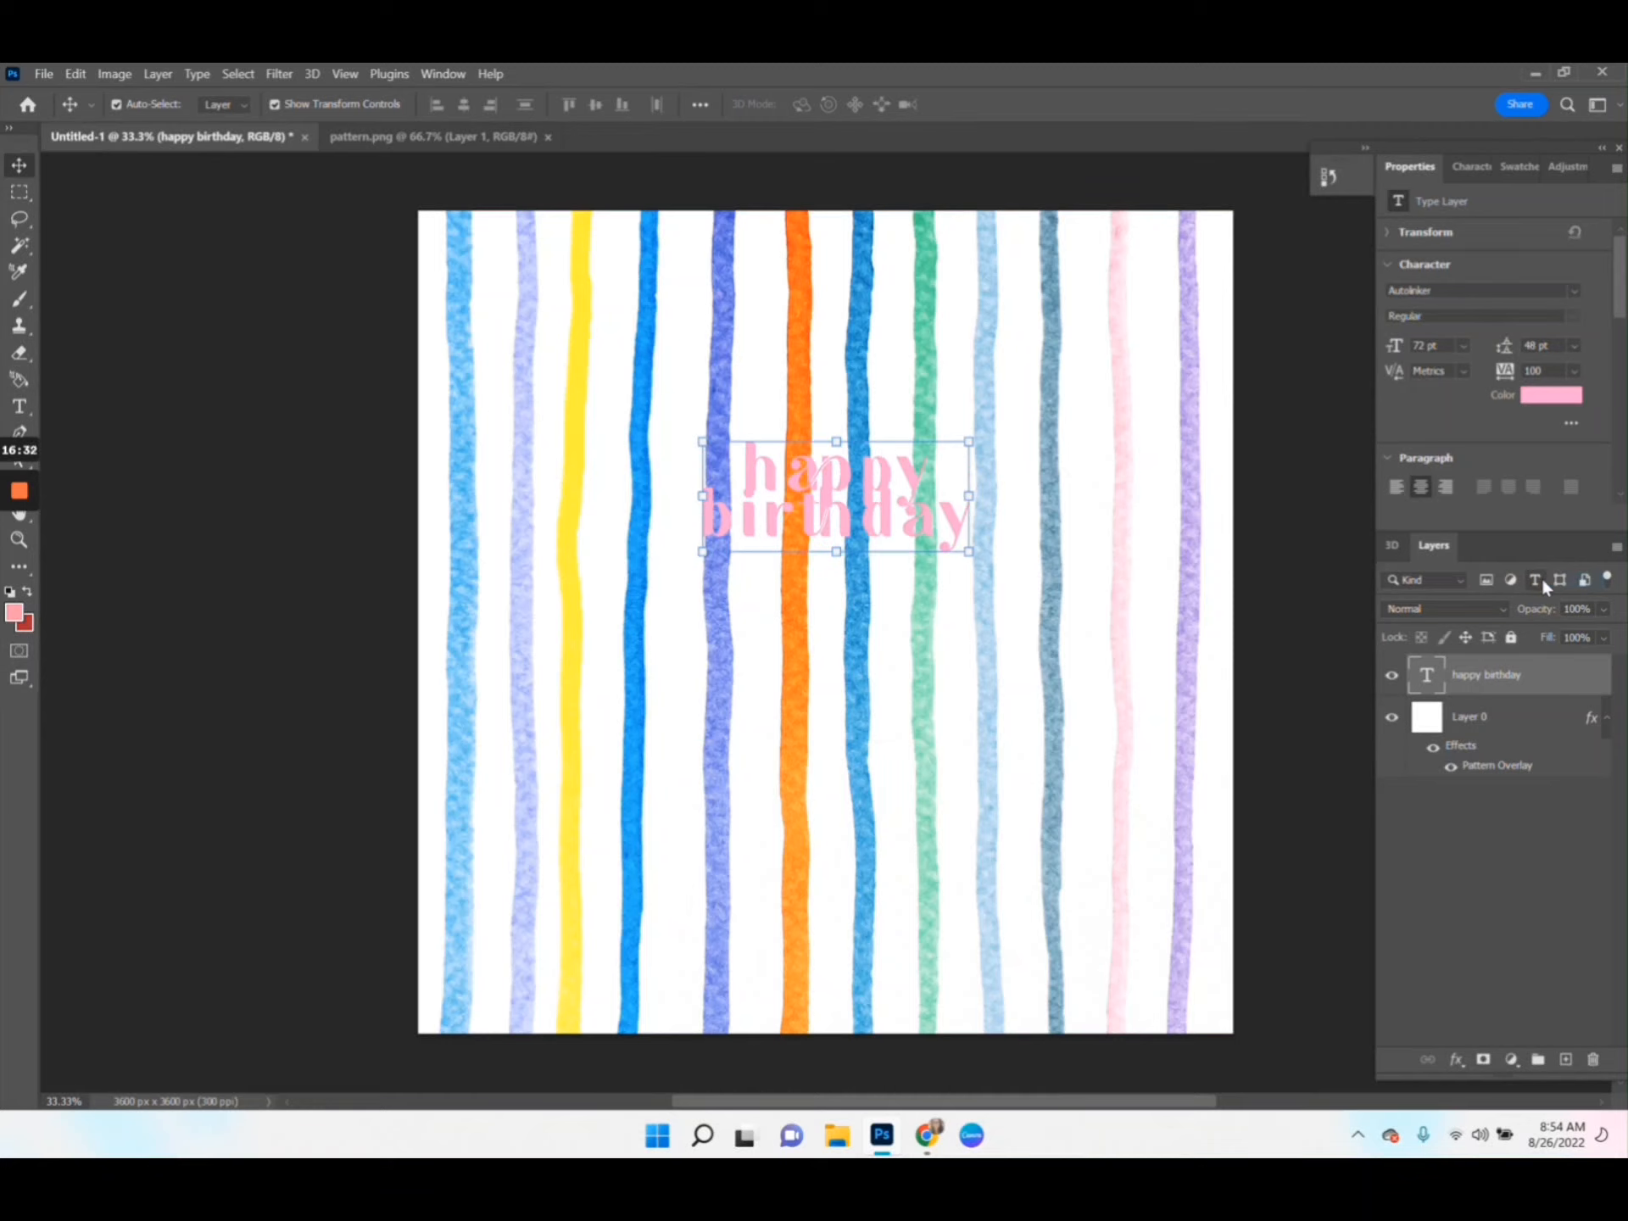
{"action": "left_click", "coordinate": [1534, 398]}
{"action": "left_click", "coordinate": [1354, 720]}
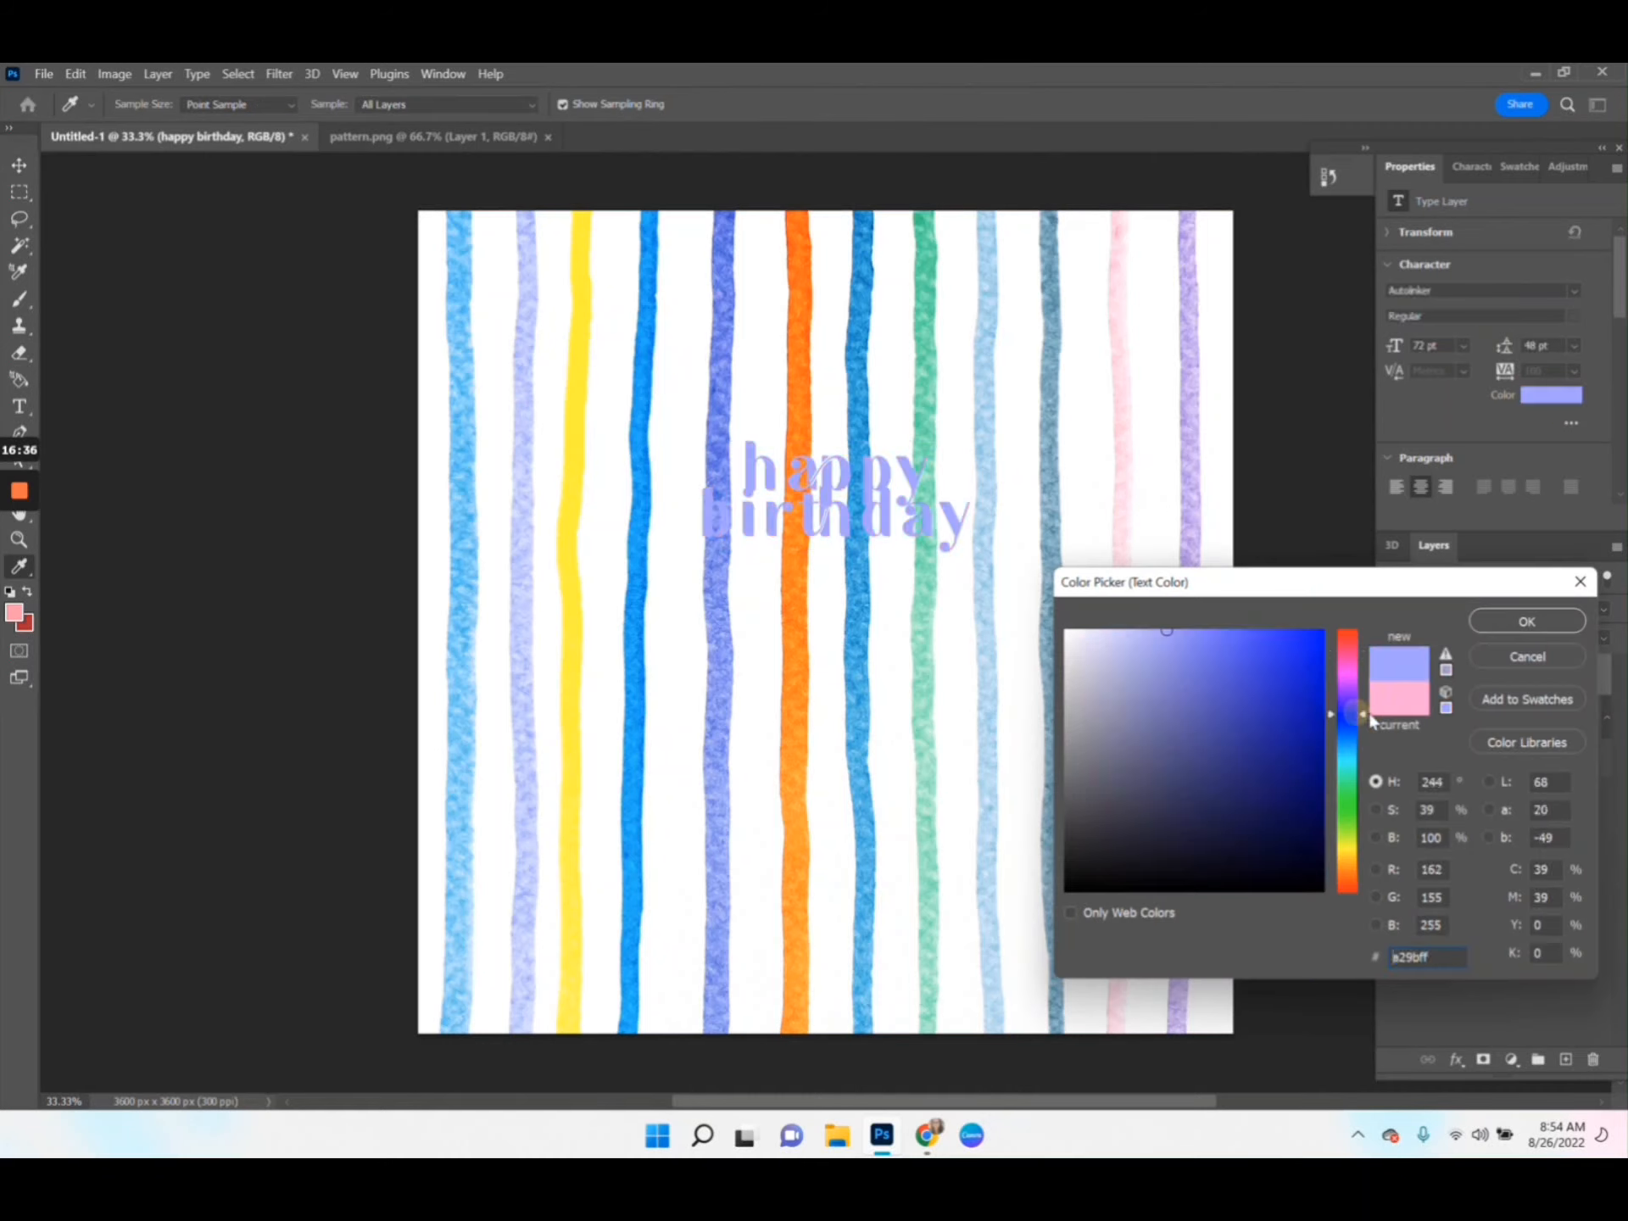
{"action": "left_click_drag", "start_coordinate": [1307, 744], "coordinate": [1353, 767]}
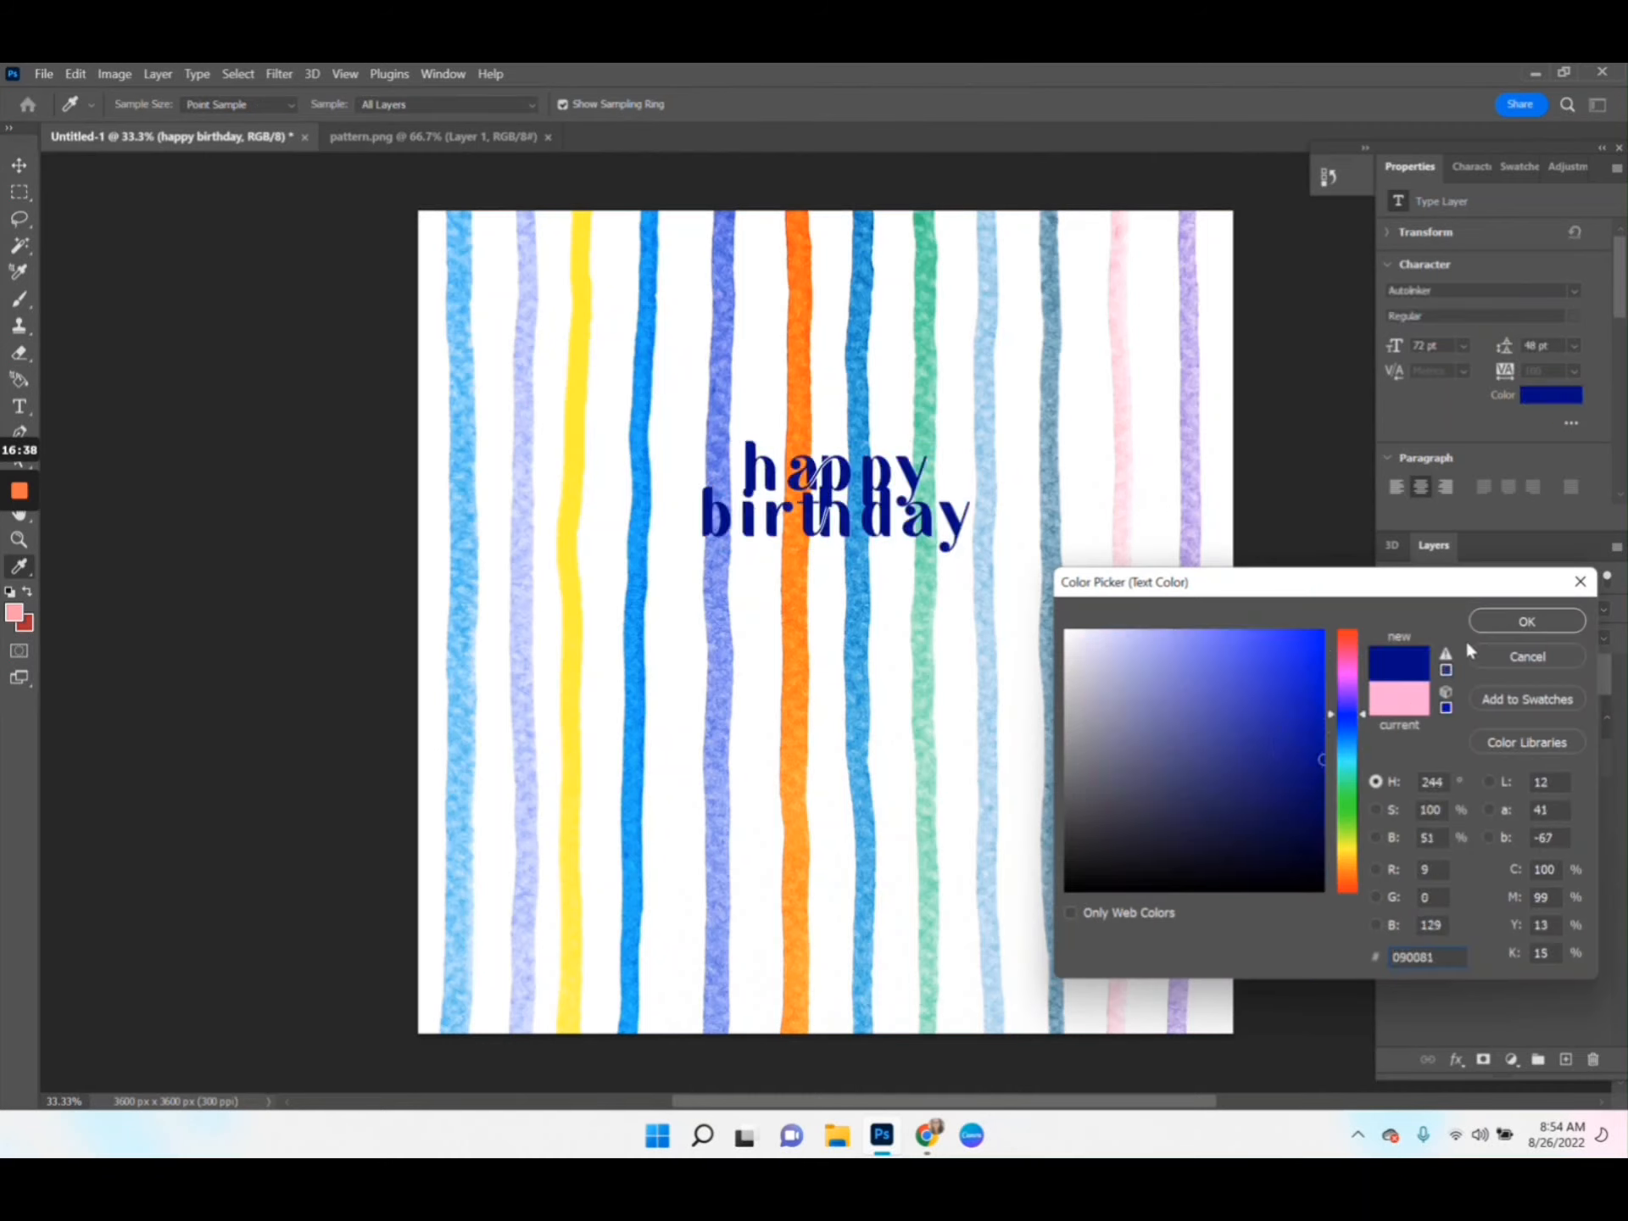
{"action": "left_click", "coordinate": [1498, 621]}
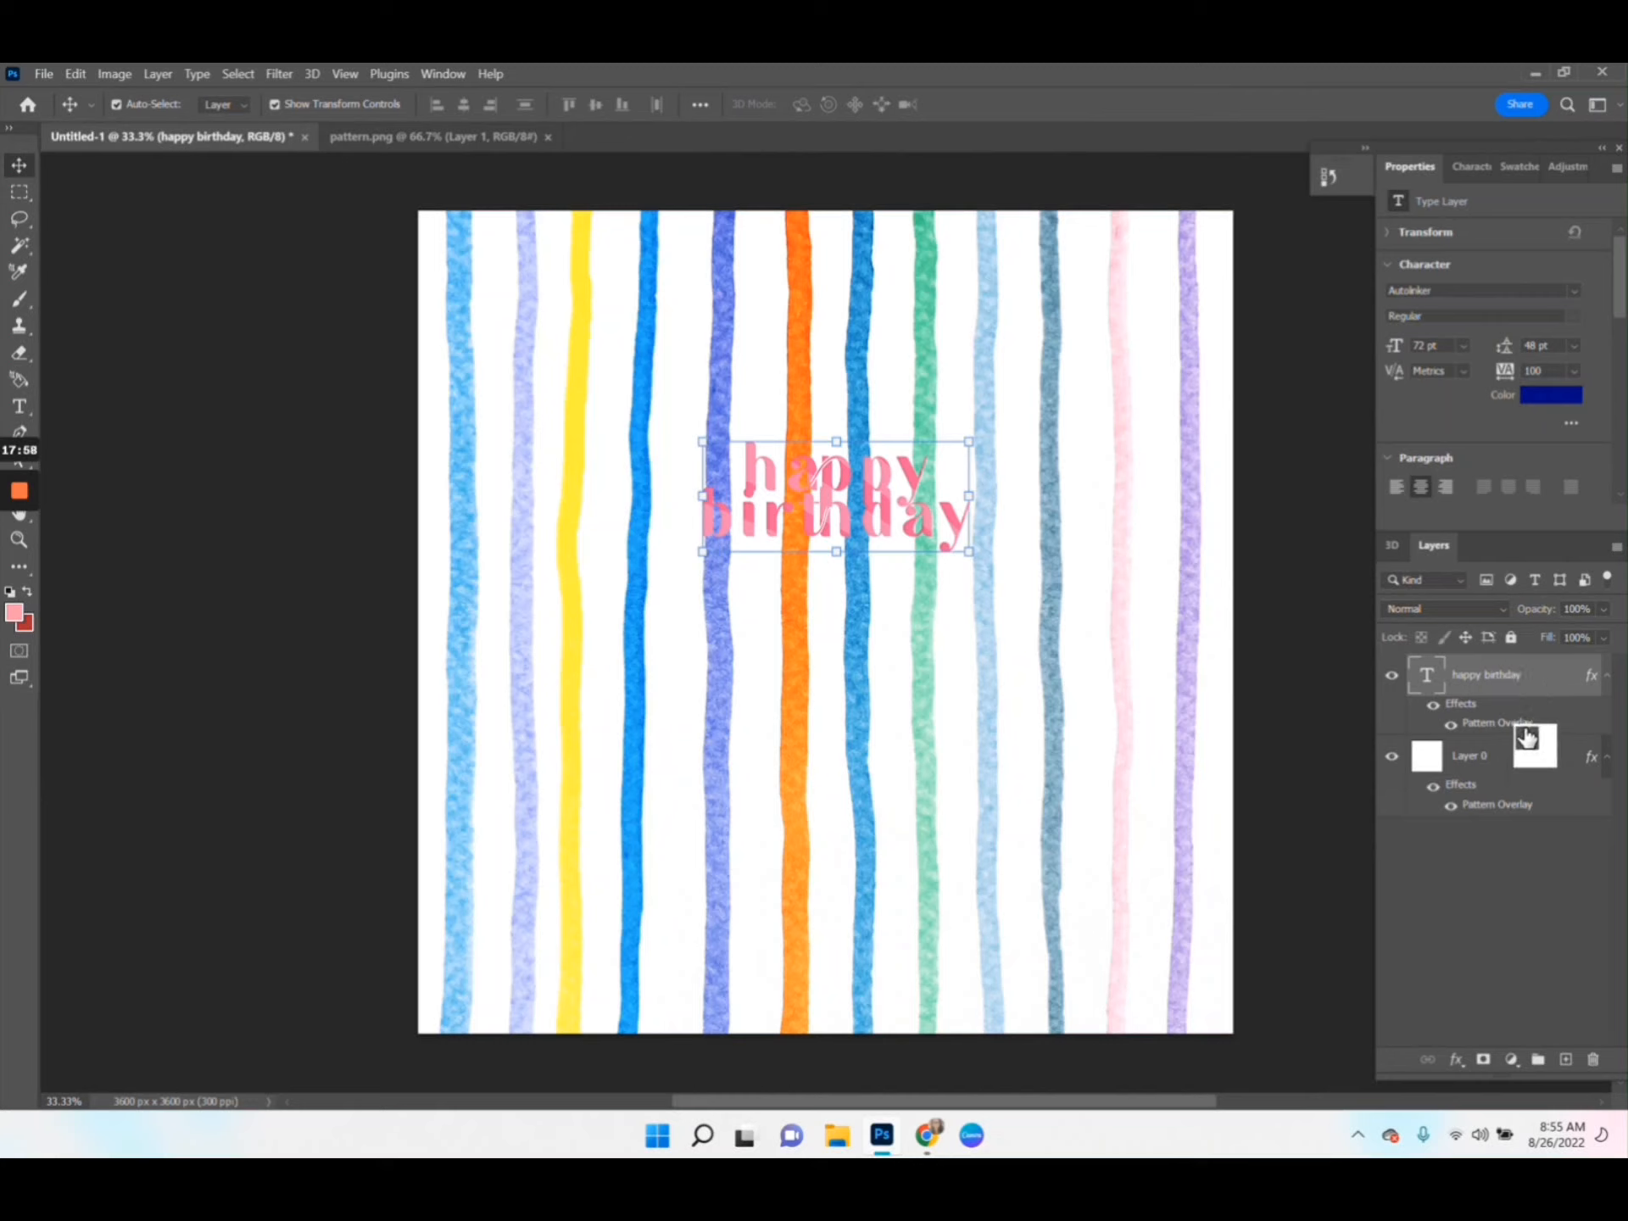
Add a white stroke effect to the happy birthday text with a size of 43 px and 100% opacity
{"action": "left_click_drag", "start_coordinate": [1529, 734], "coordinate": [1500, 812]}
{"action": "left_click", "coordinate": [1454, 1063]}
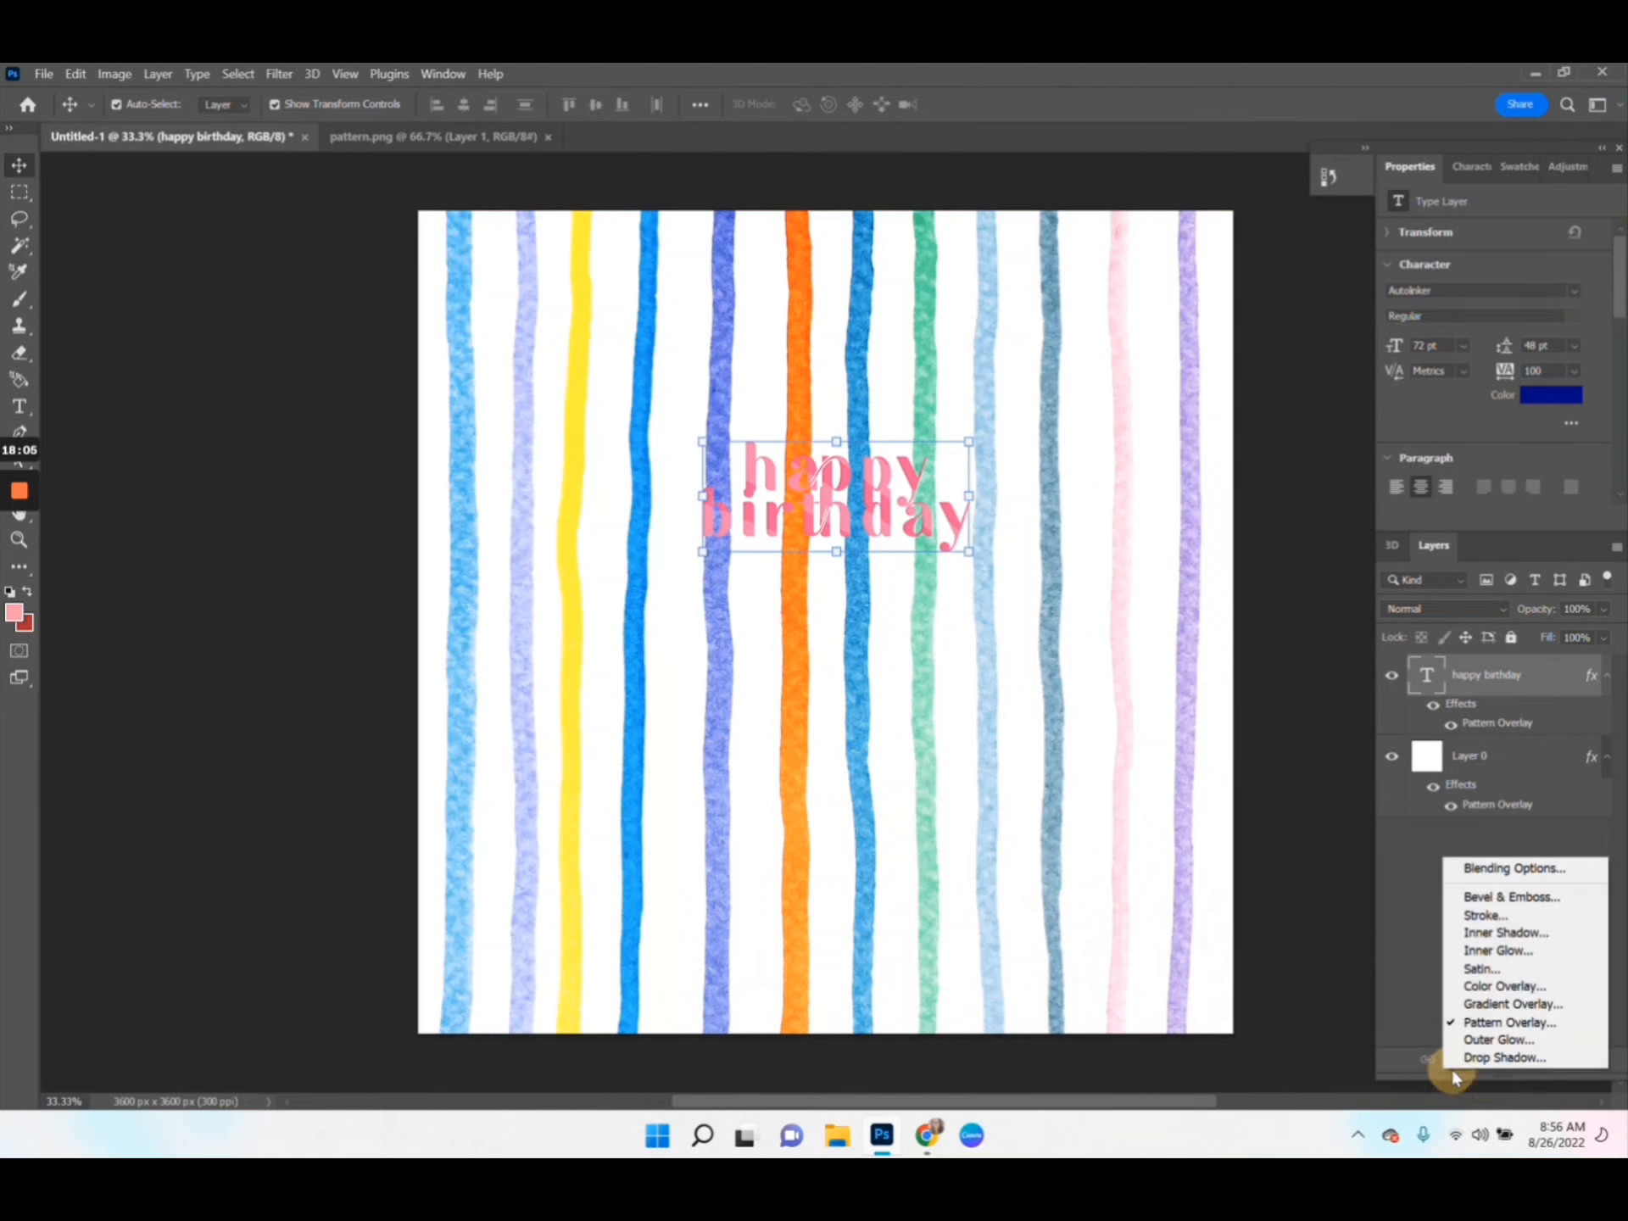
{"action": "left_click", "coordinate": [1469, 915]}
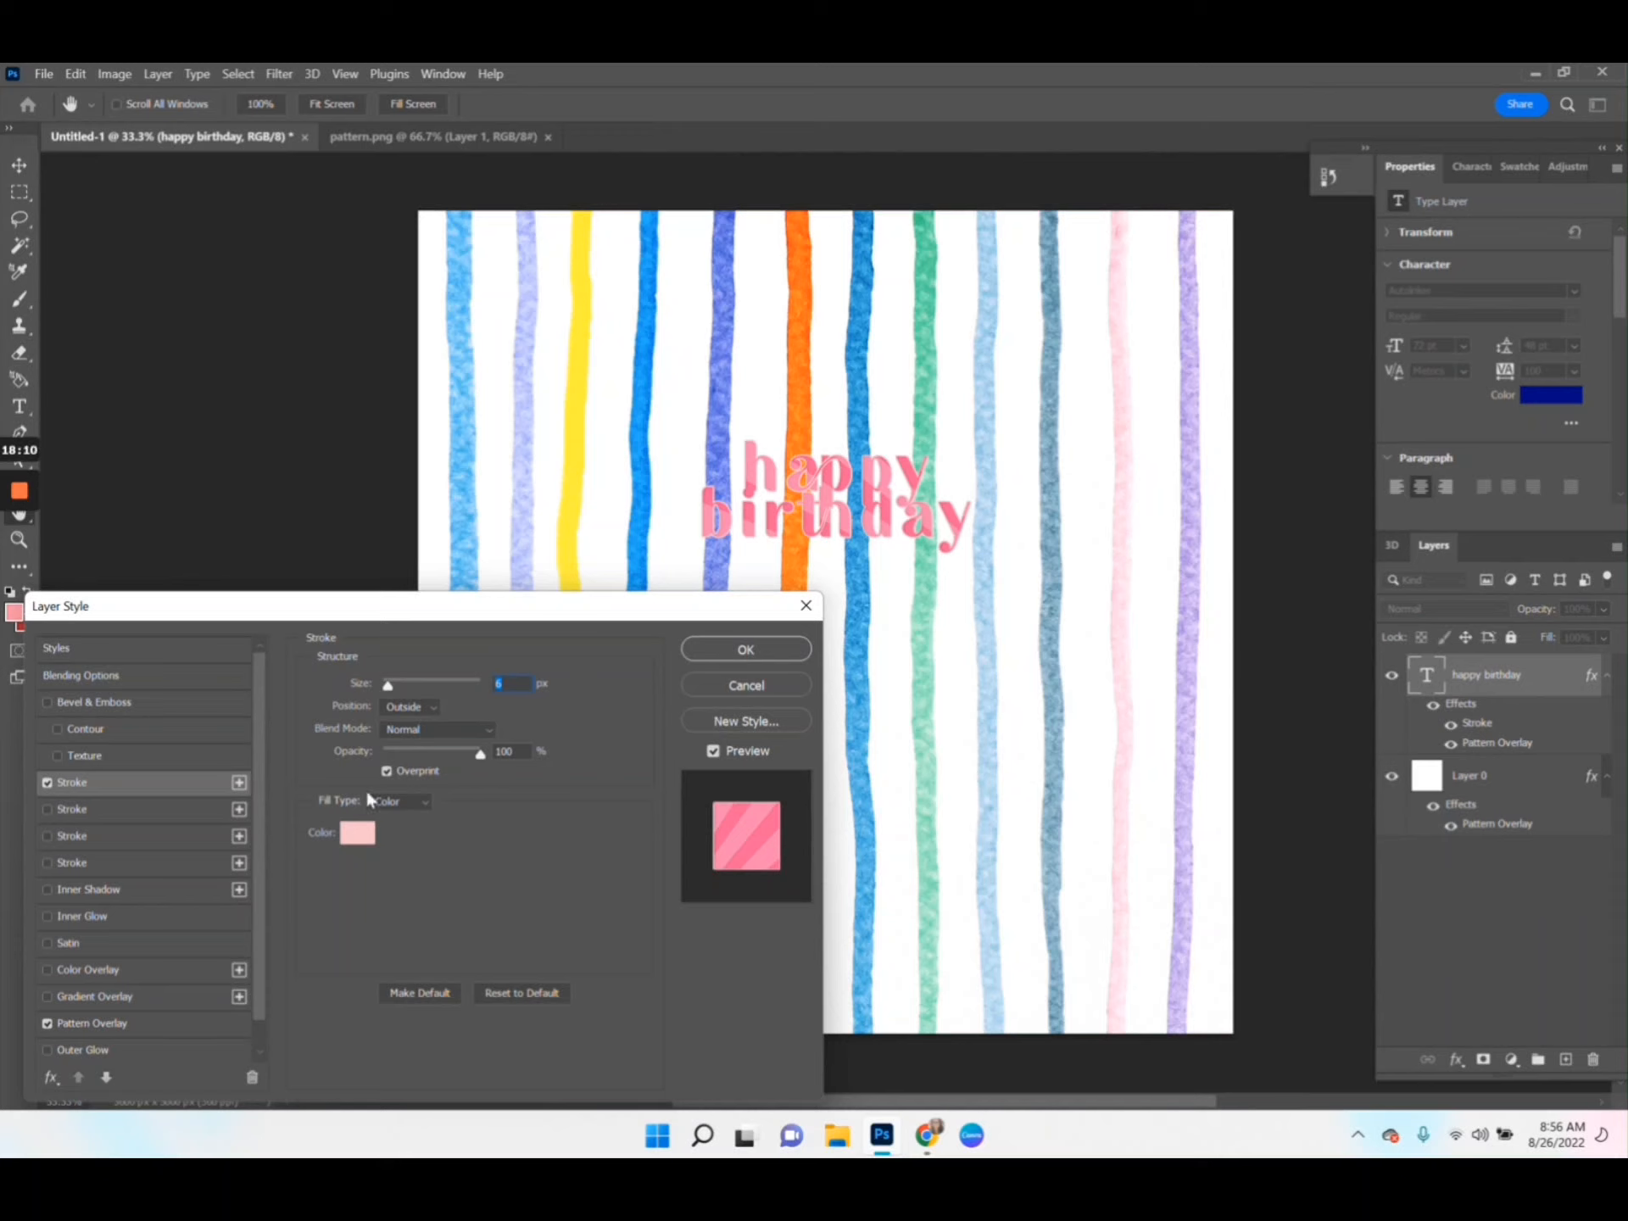
{"action": "left_click", "coordinate": [361, 843]}
{"action": "left_click", "coordinate": [1067, 632]}
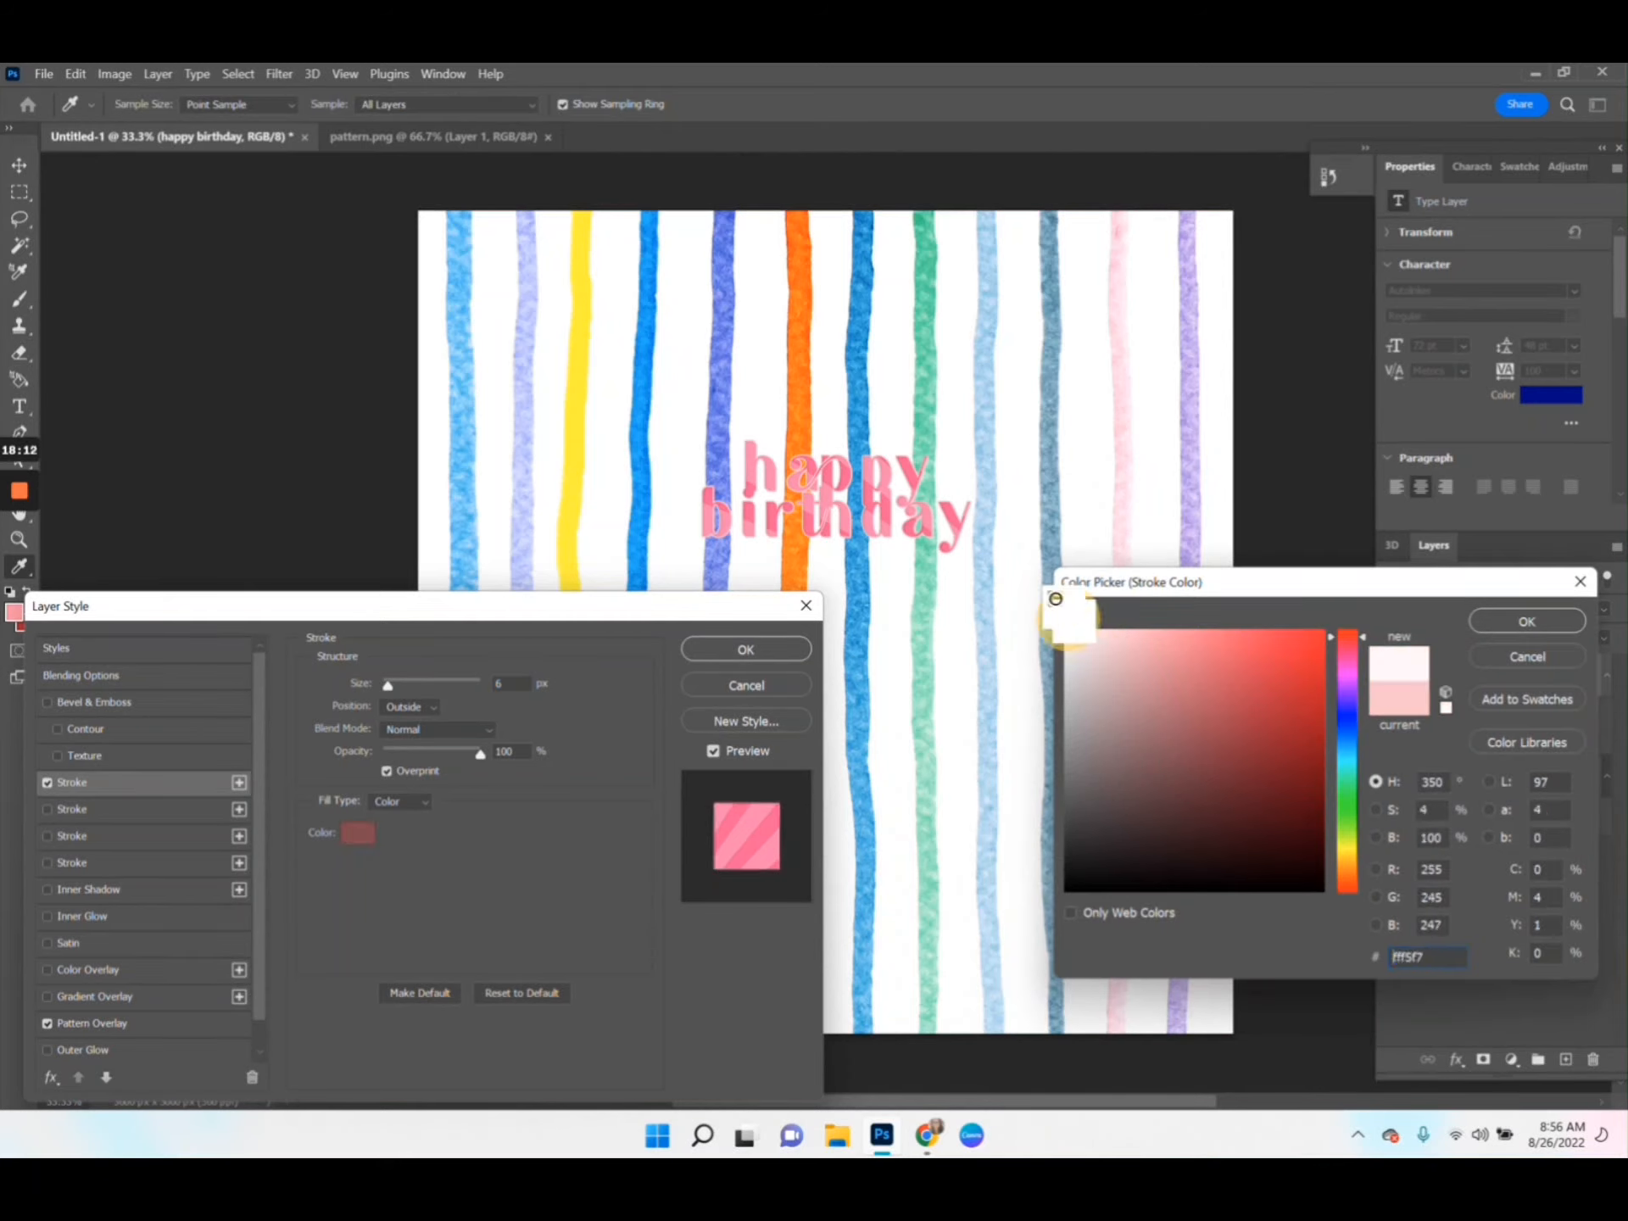
{"action": "left_click", "coordinate": [1573, 632]}
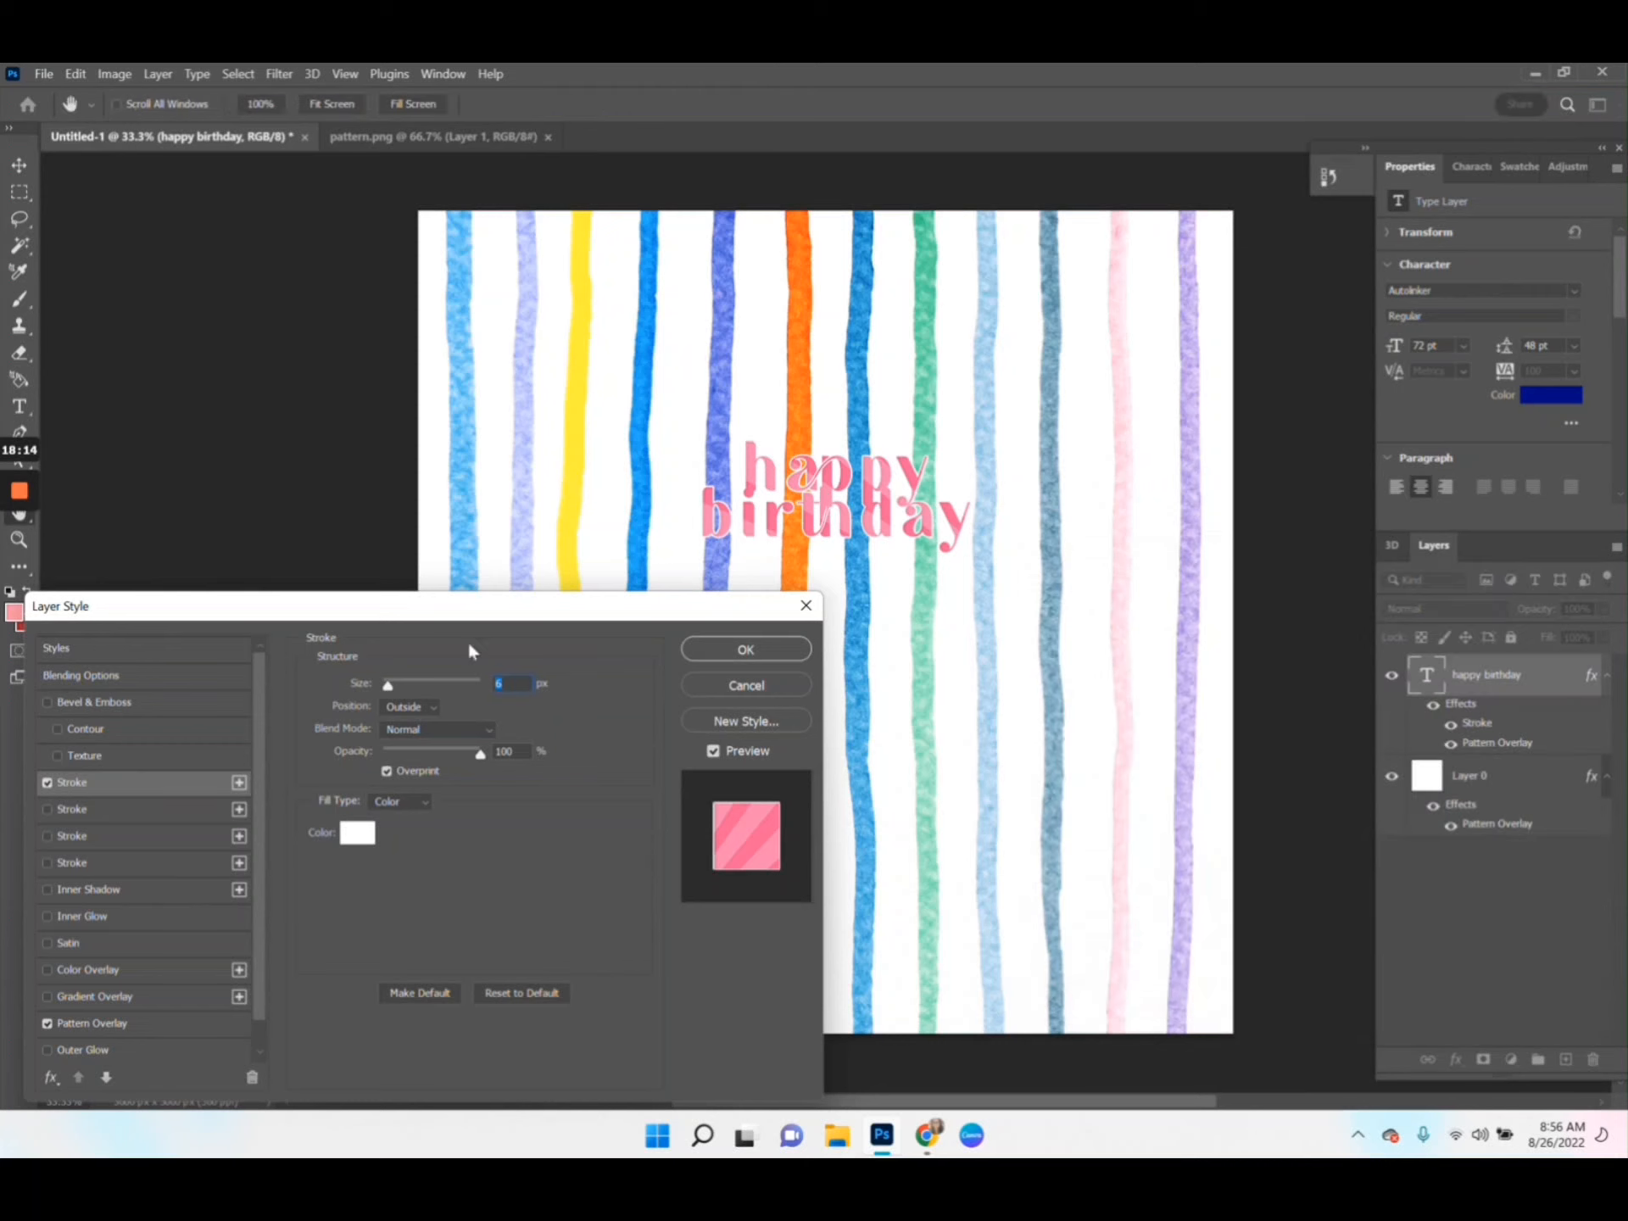
{"action": "mouse_move", "coordinate": [387, 688]}
{"action": "left_mouse_down"}
{"action": "mouse_move", "coordinate": [433, 691]}
{"action": "mouse_move", "coordinate": [407, 687]}
{"action": "left_mouse_up"}
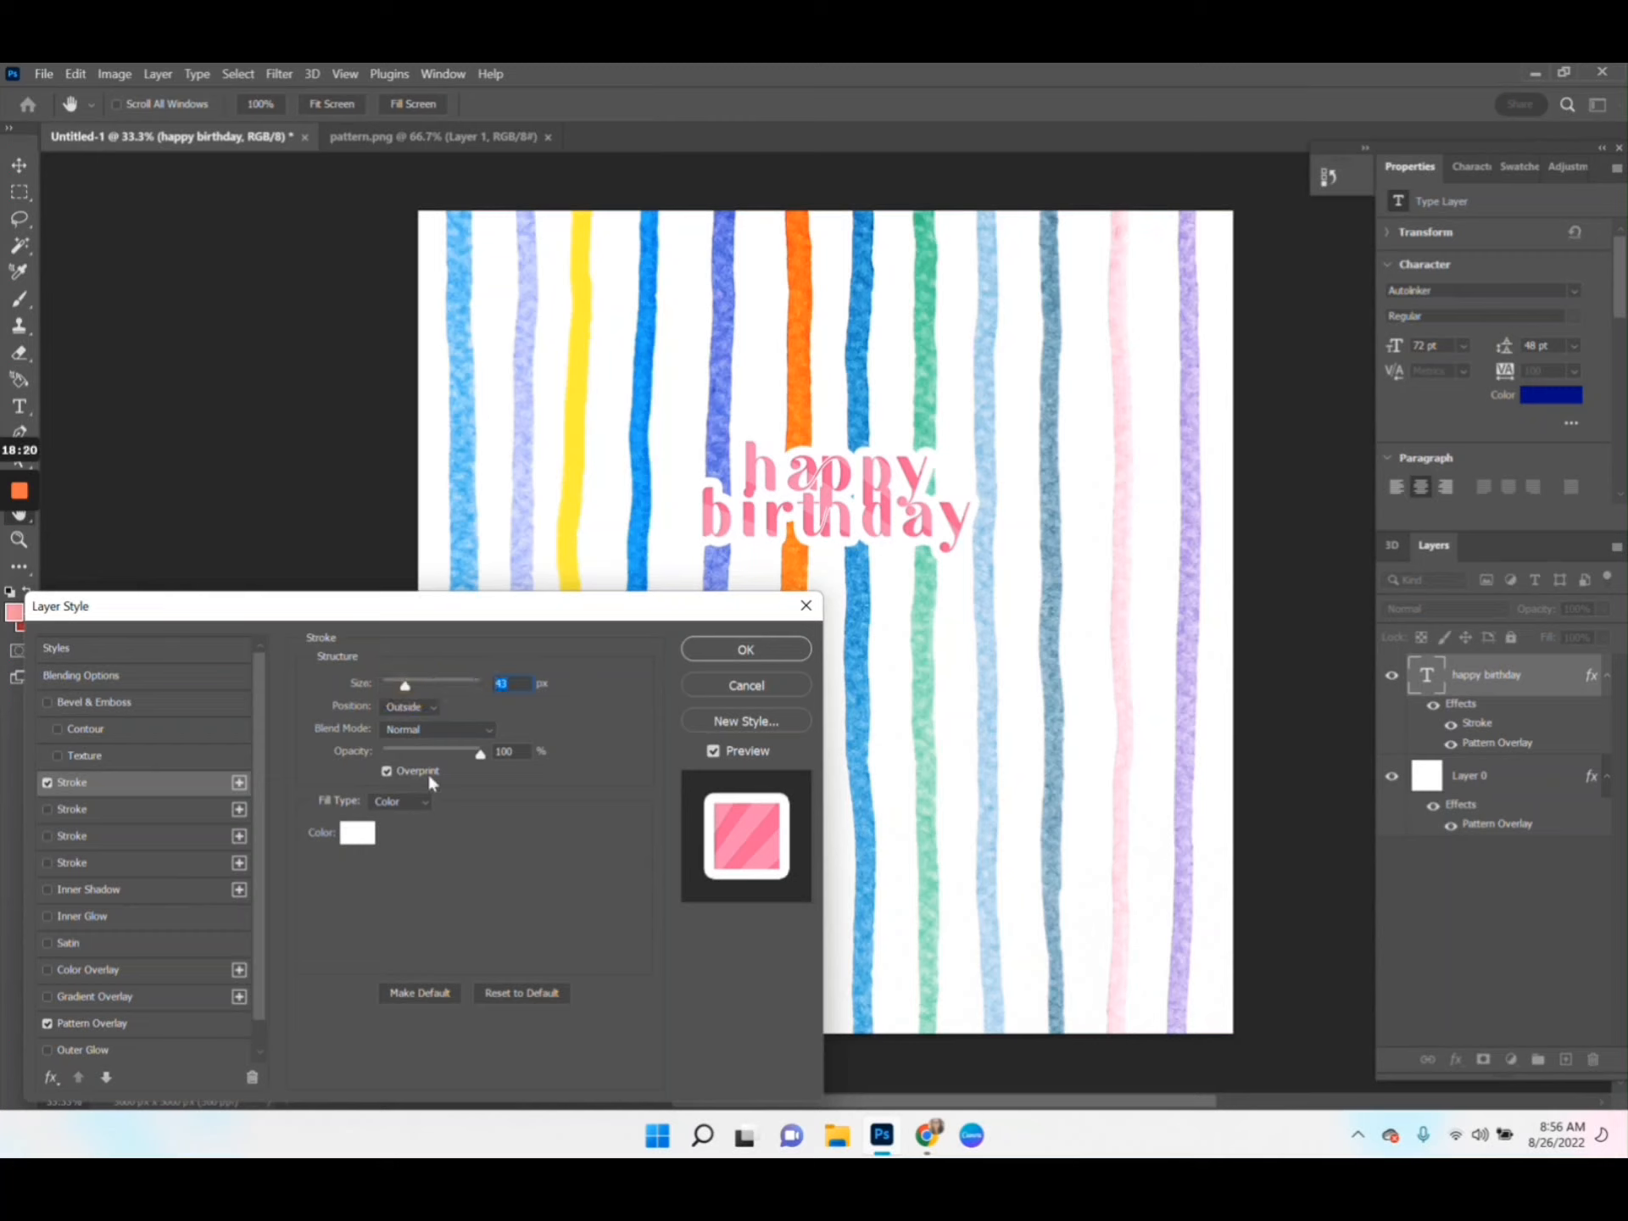
{"action": "mouse_move", "coordinate": [479, 753]}
{"action": "left_mouse_down"}
{"action": "mouse_move", "coordinate": [402, 757]}
{"action": "mouse_move", "coordinate": [542, 752]}
{"action": "left_mouse_up"}
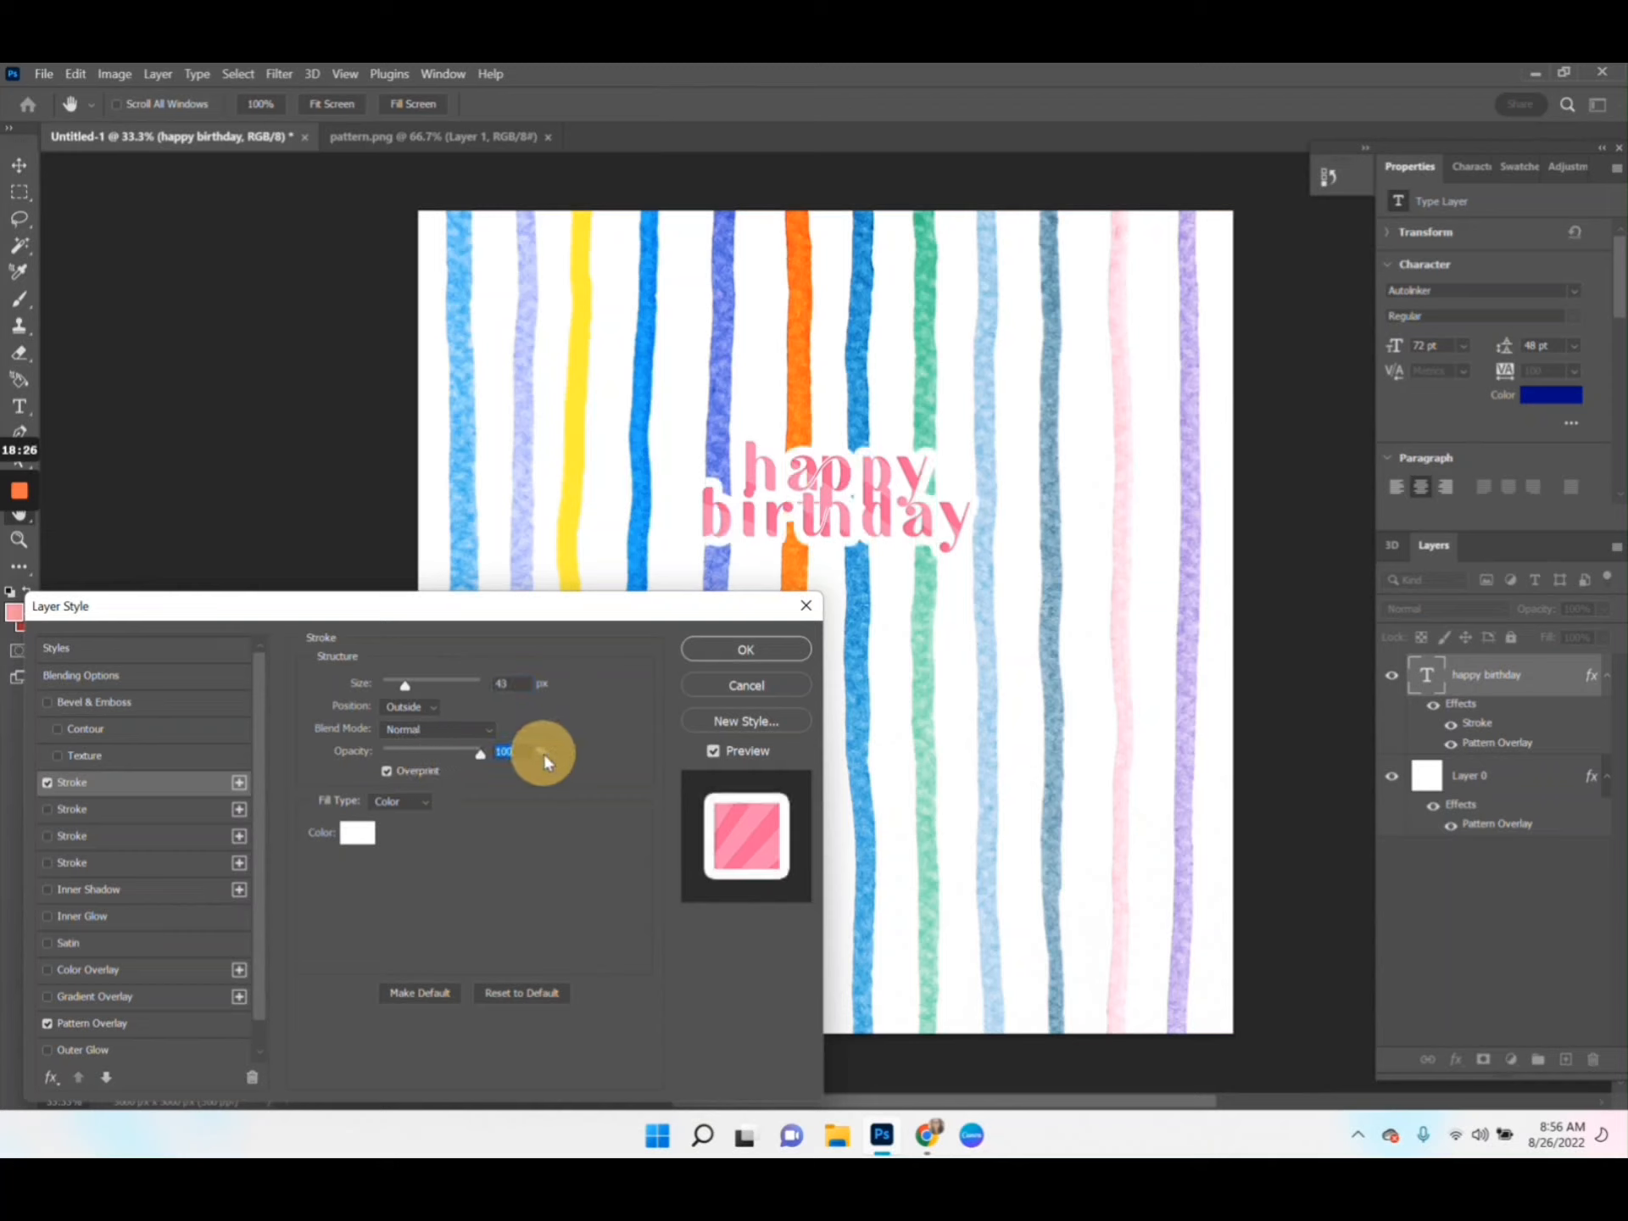
Try the Inside and Center positions for the text's stroke and set the position back to Outside
{"action": "left_click", "coordinate": [434, 707]}
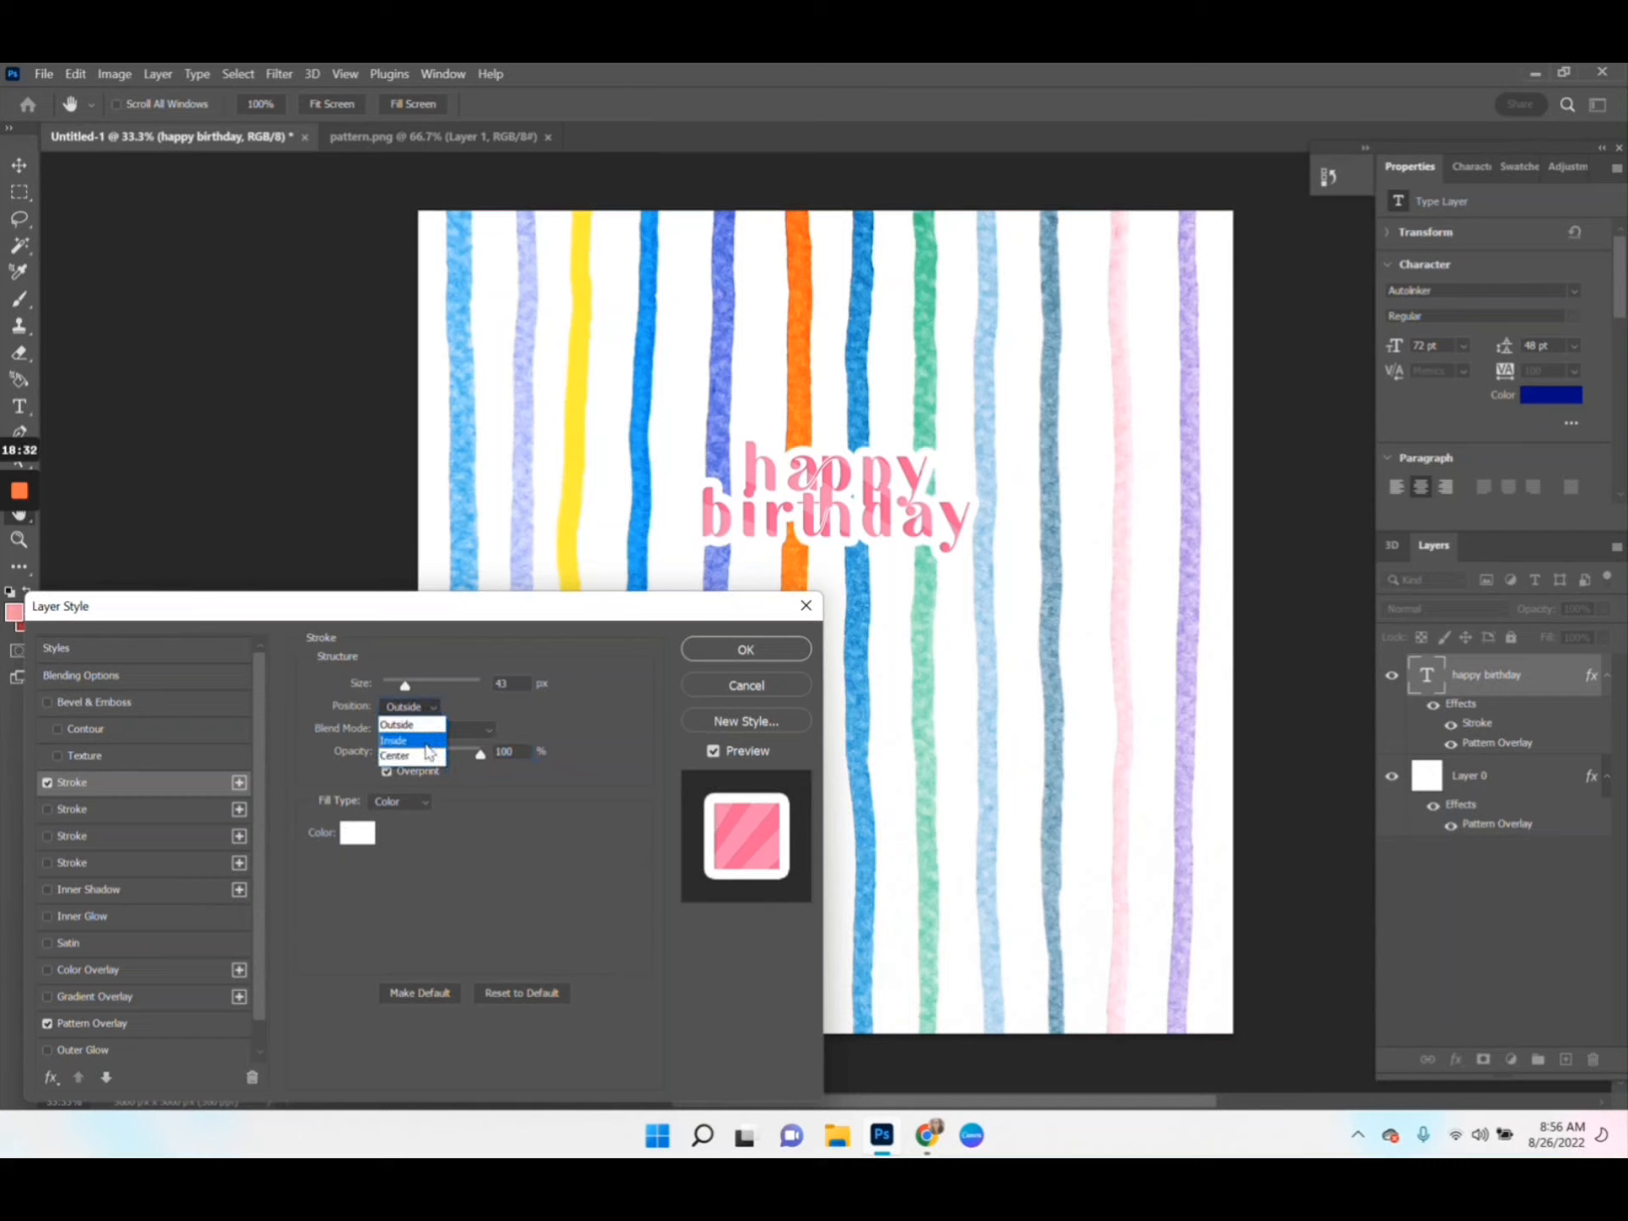
{"action": "left_click", "coordinate": [427, 743]}
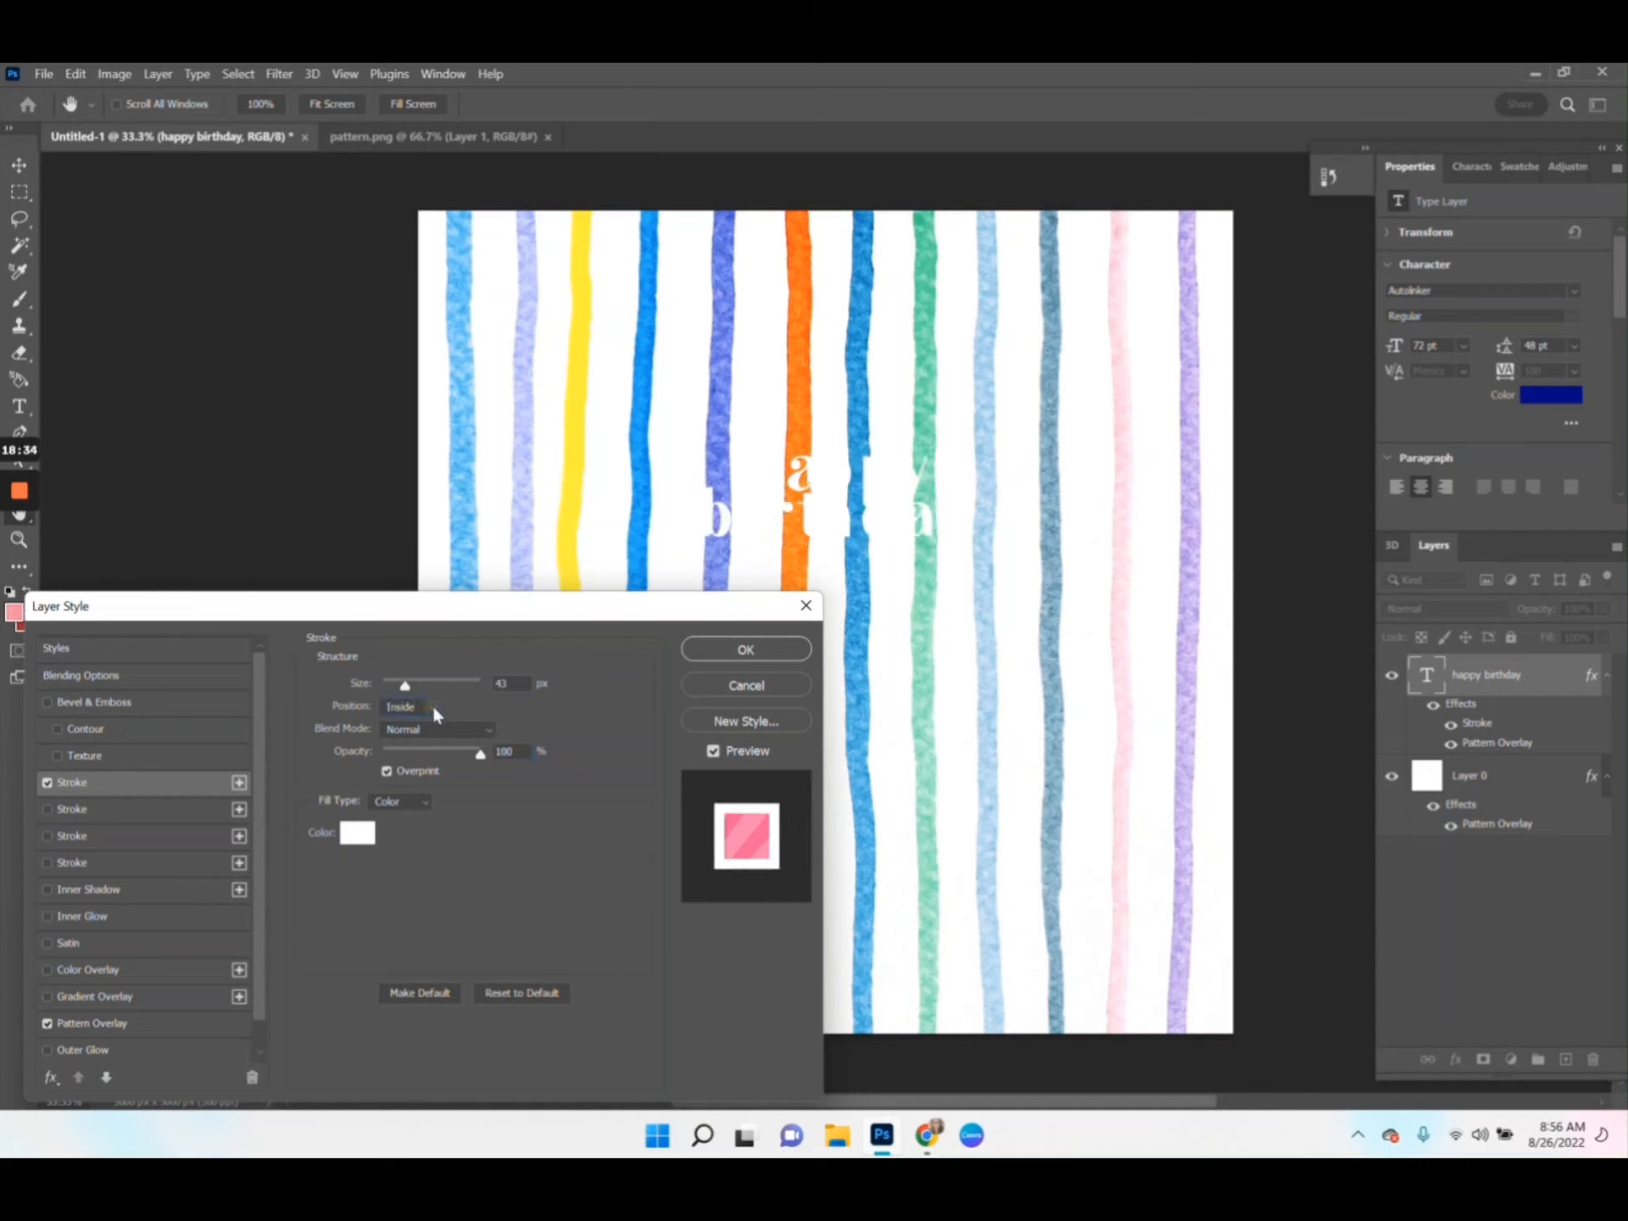
{"action": "left_click", "coordinate": [433, 705]}
{"action": "left_click", "coordinate": [408, 749]}
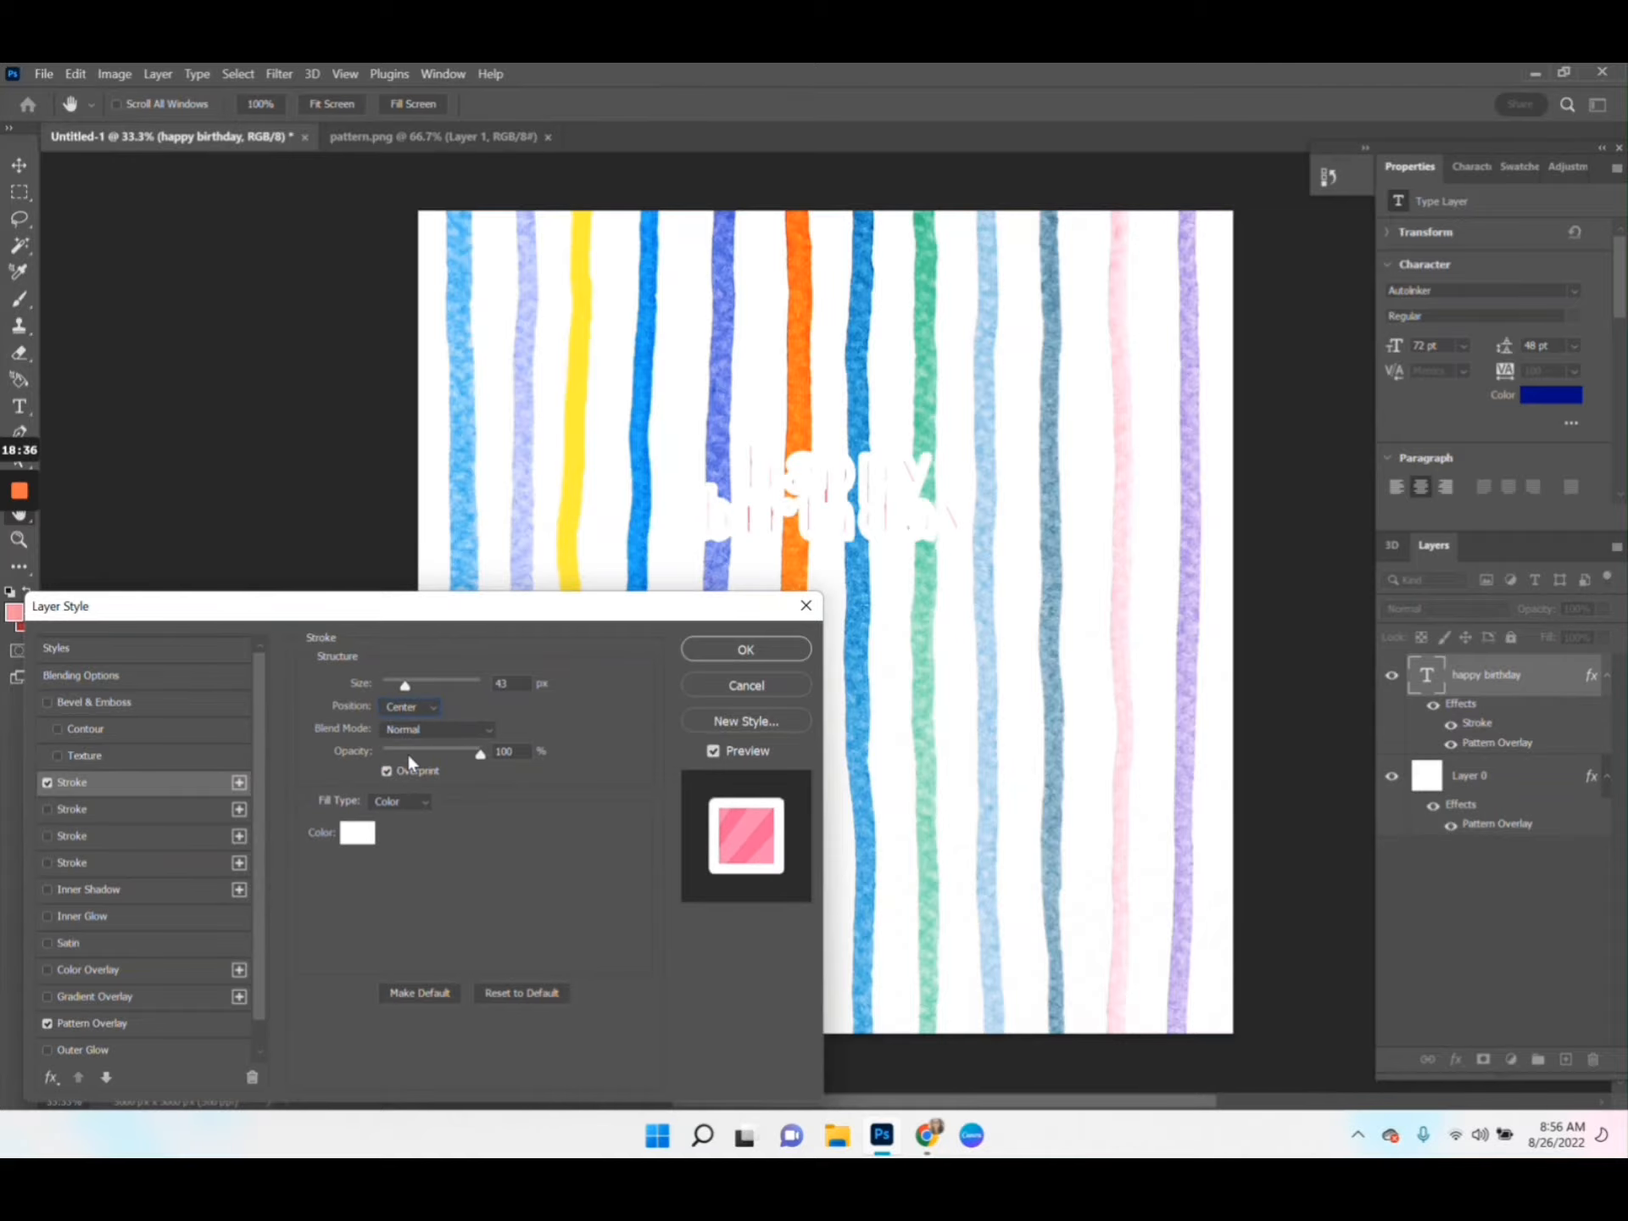
{"action": "left_click", "coordinate": [429, 710]}
{"action": "left_click", "coordinate": [418, 719]}
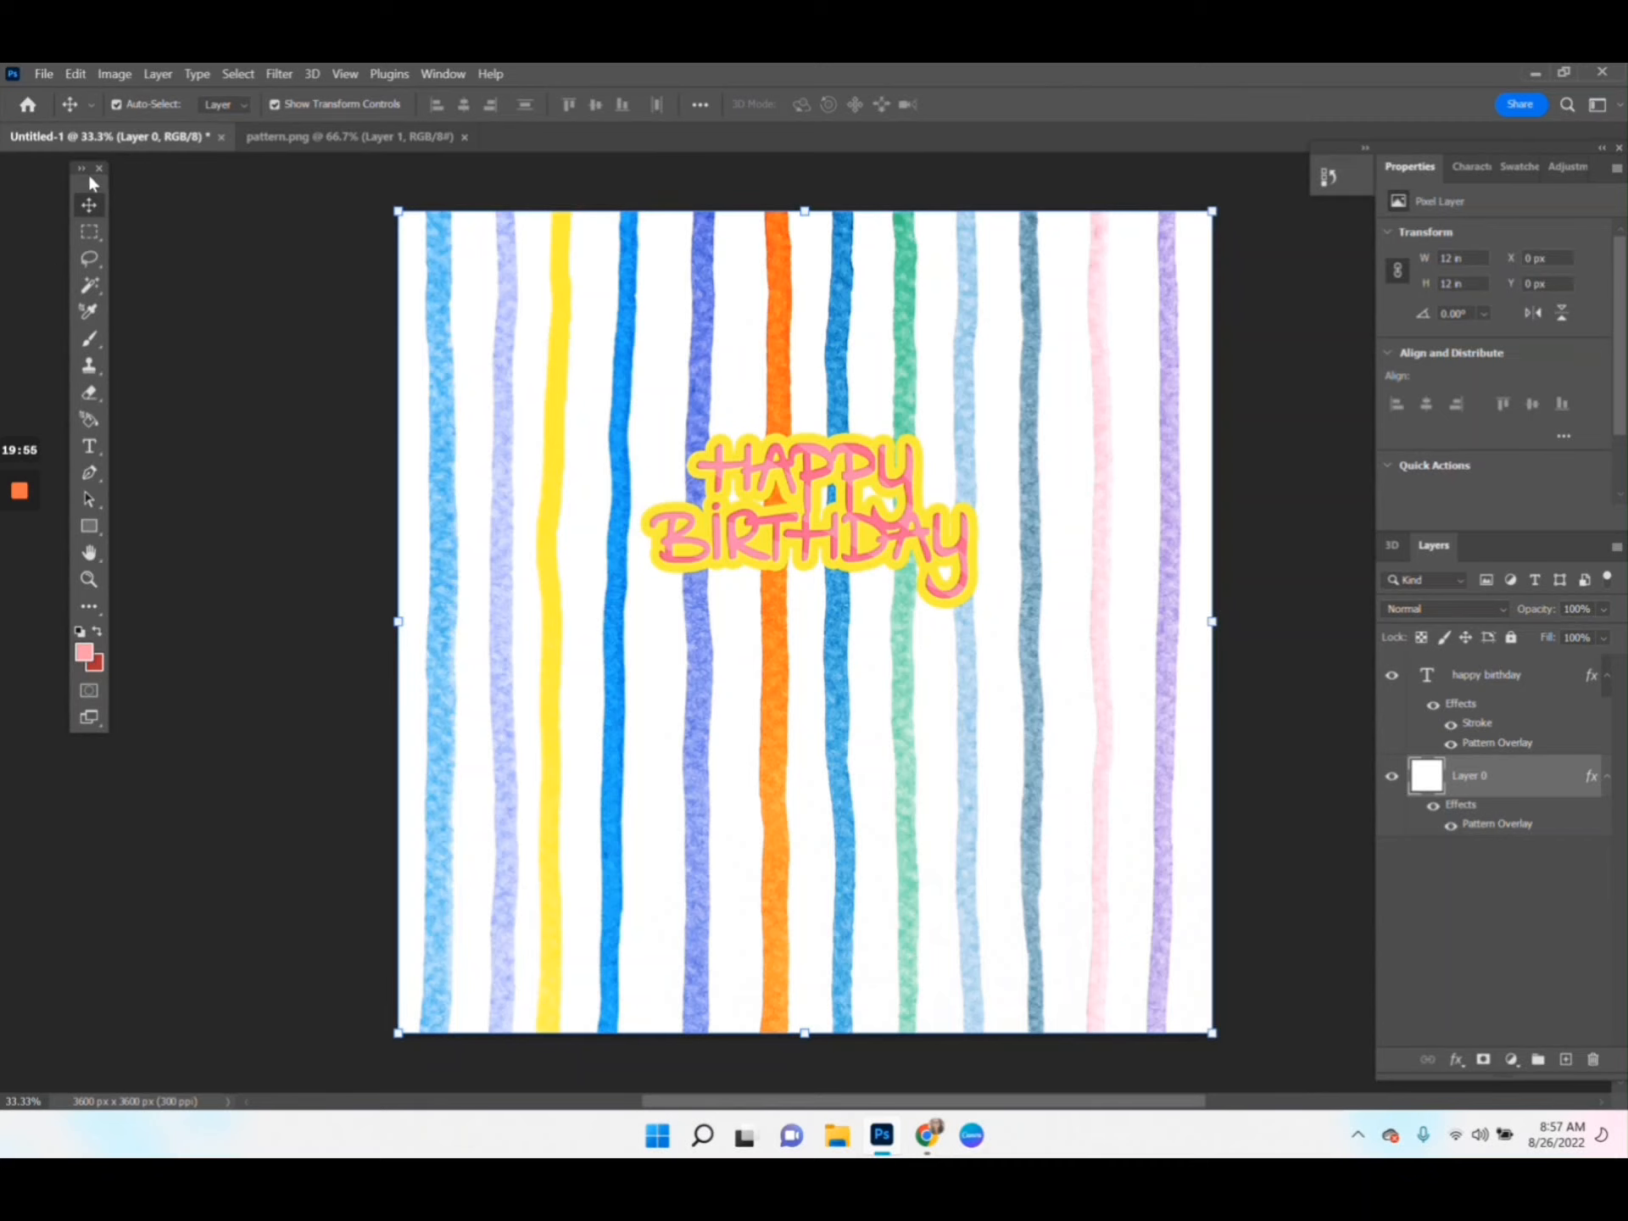
Draw an ellipse about 2293 px wide and 1760 px high over the stripes below the happy birthday text
{"action": "left_click_drag", "start_coordinate": [86, 173], "coordinate": [123, 196]}
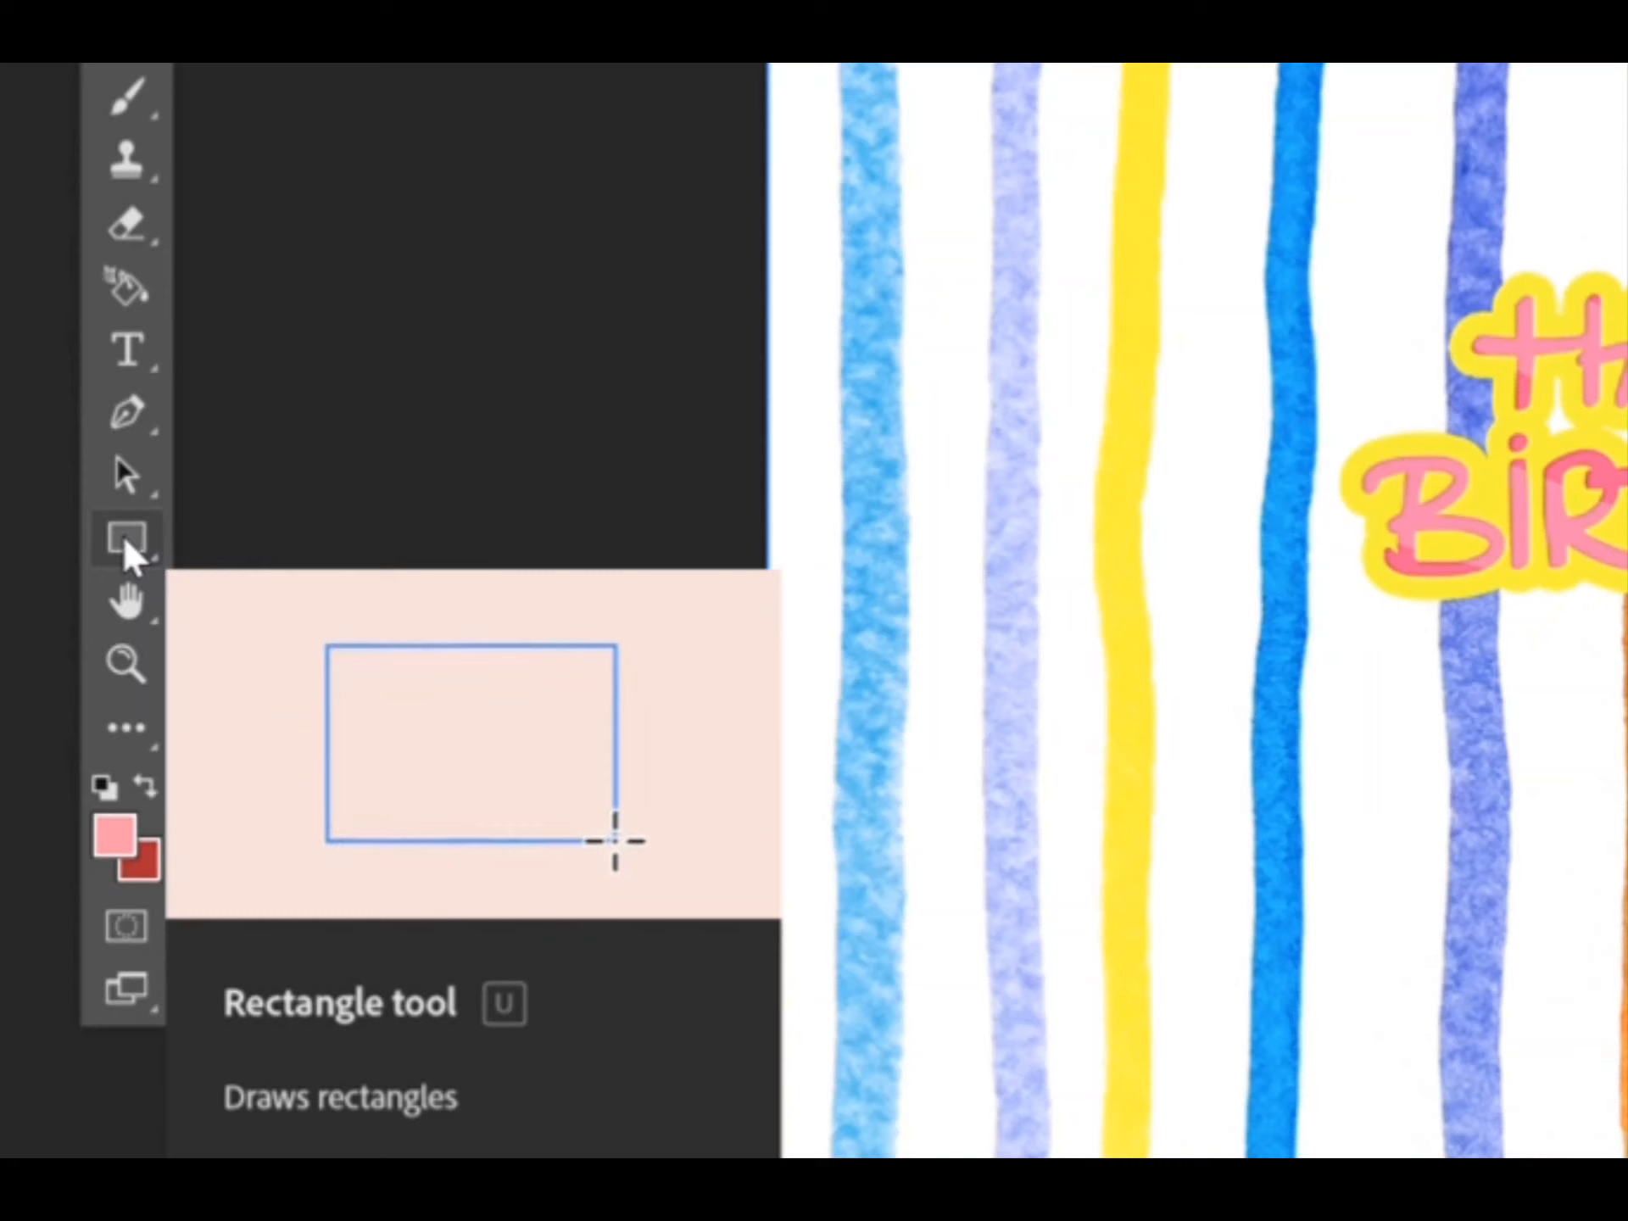
{"action": "left_click", "coordinate": [125, 542]}
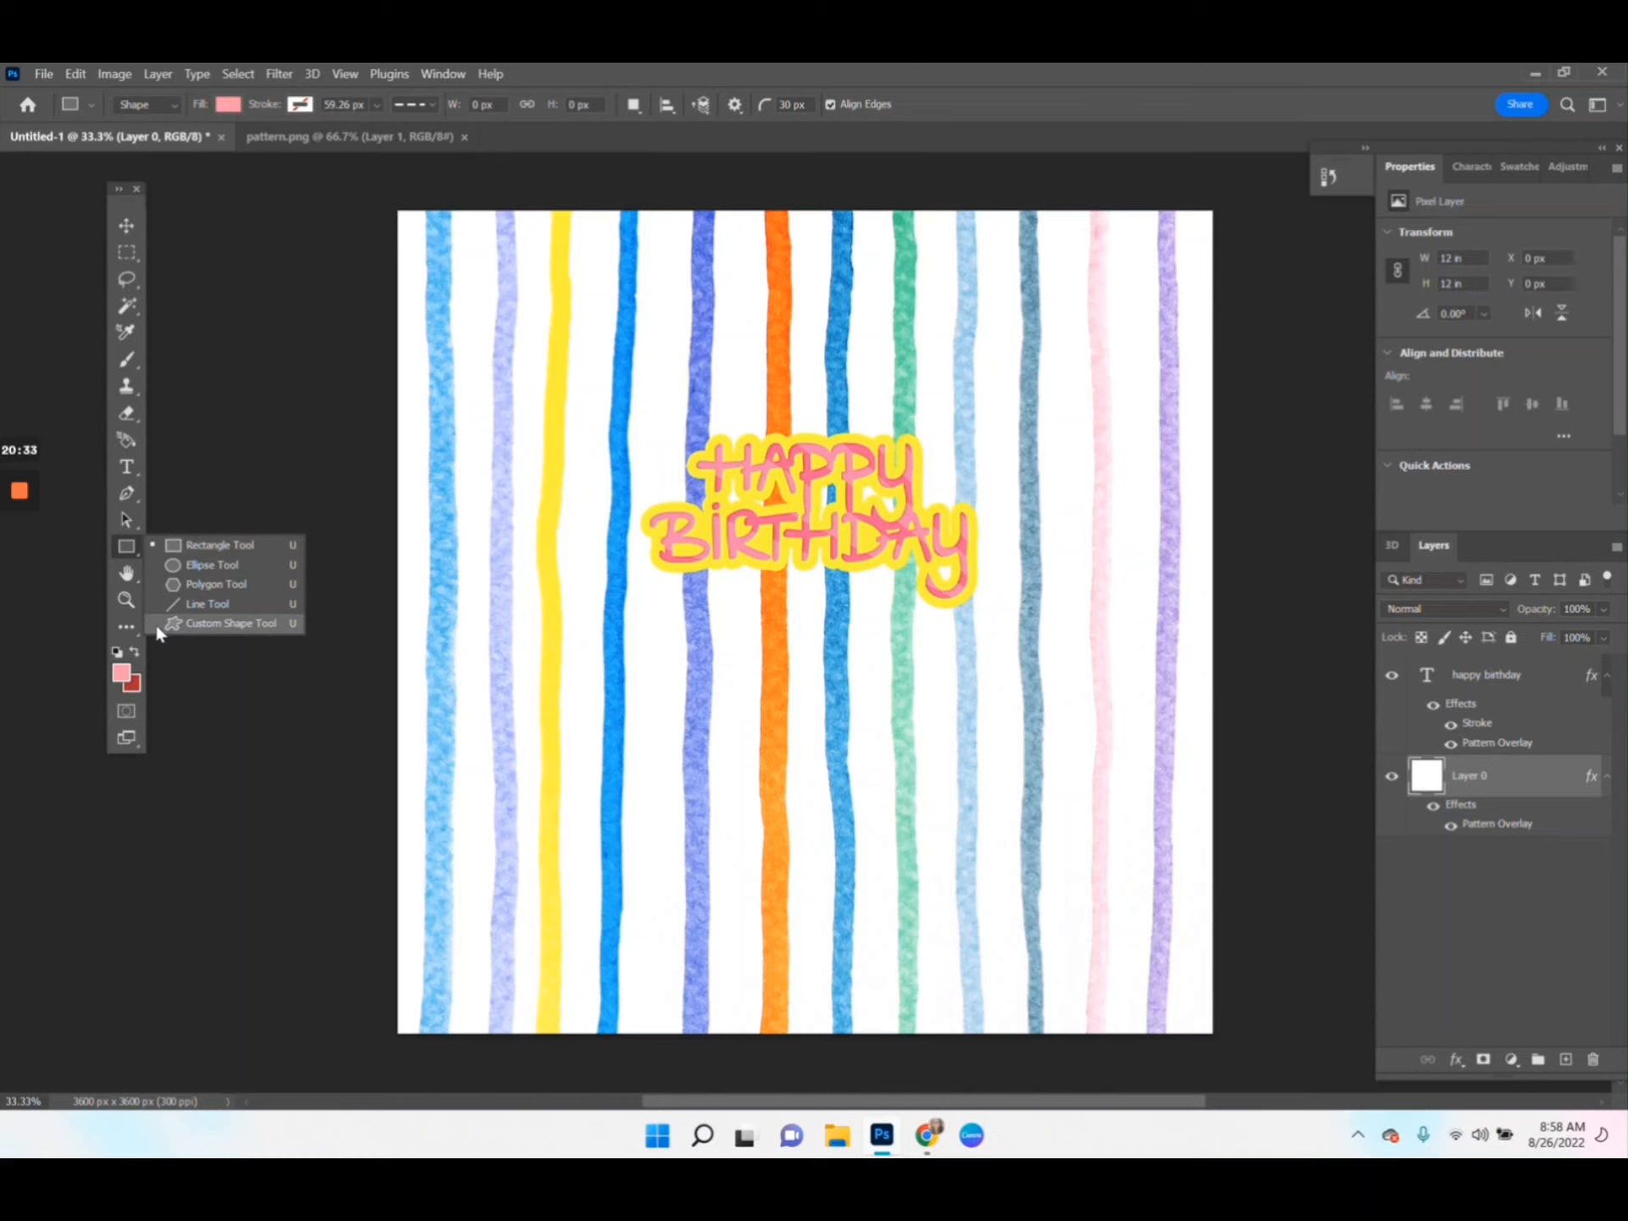
{"action": "left_click", "coordinate": [193, 561]}
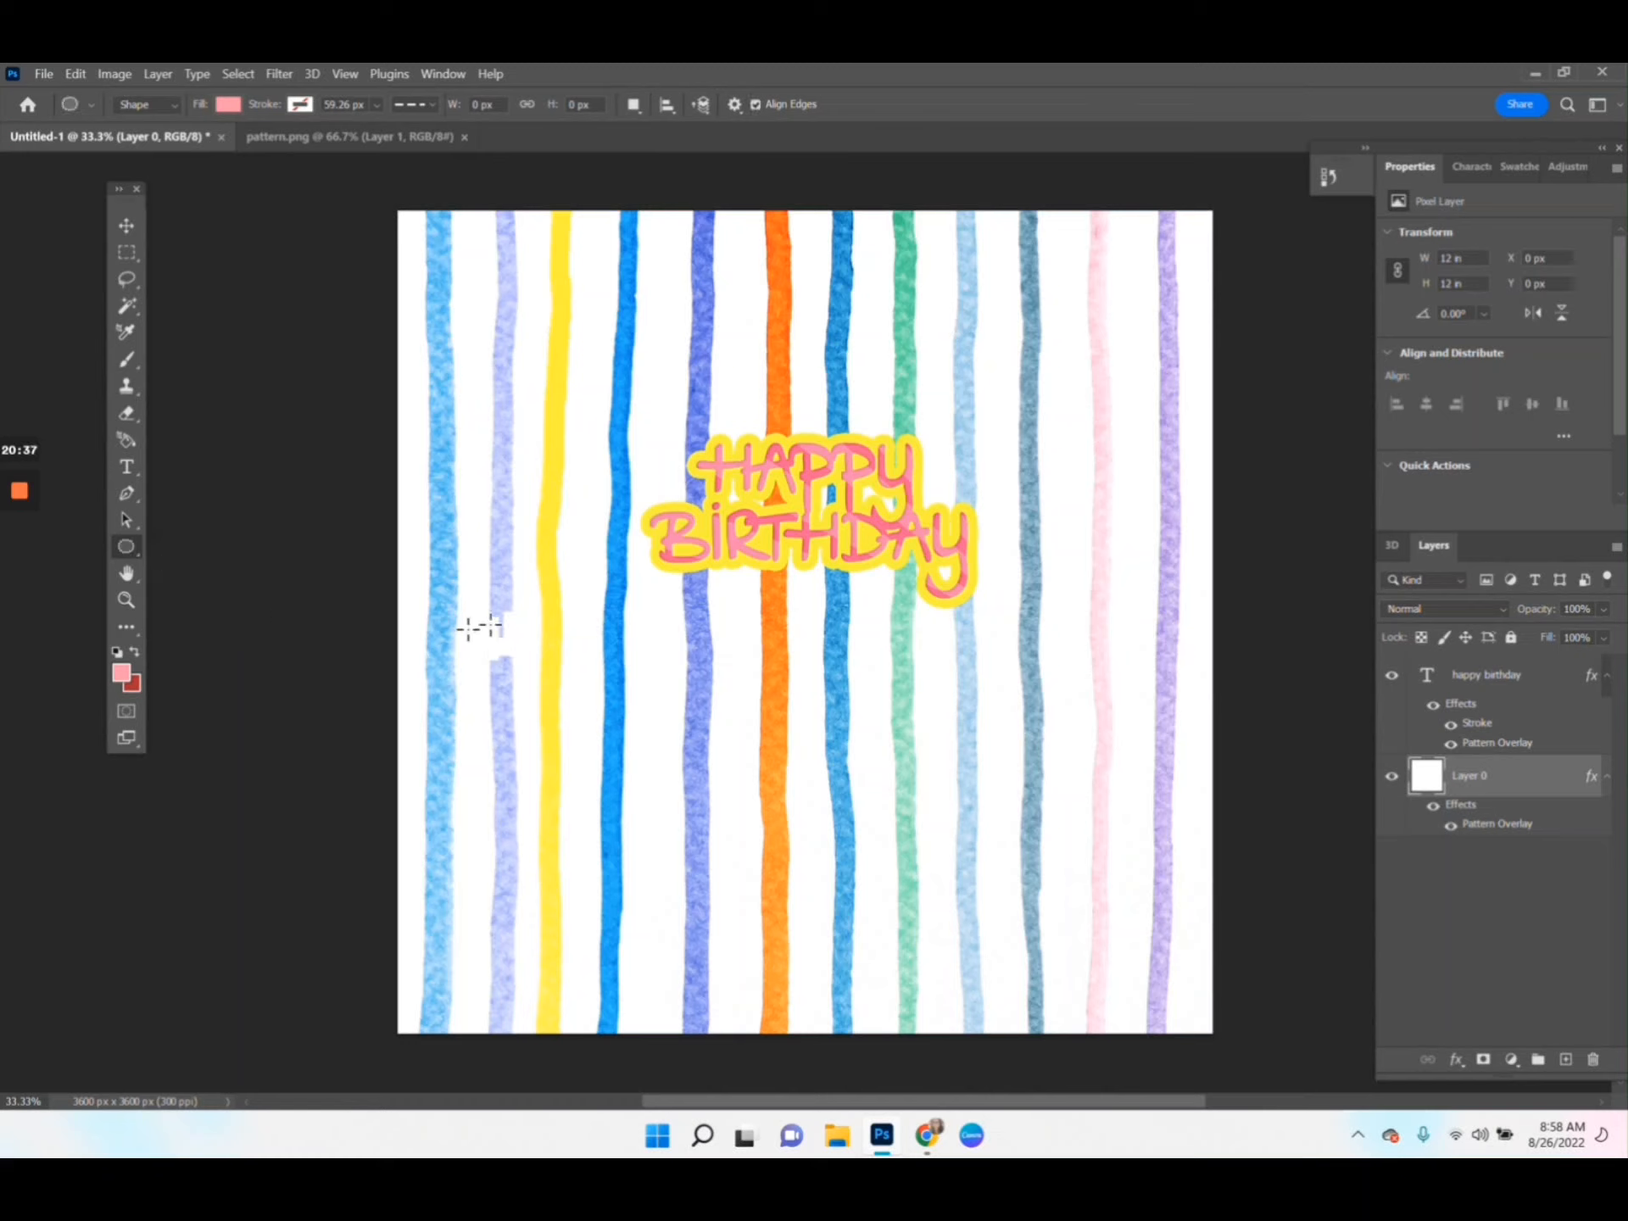
{"action": "left_click_drag", "start_coordinate": [556, 604], "coordinate": [1074, 1005]}
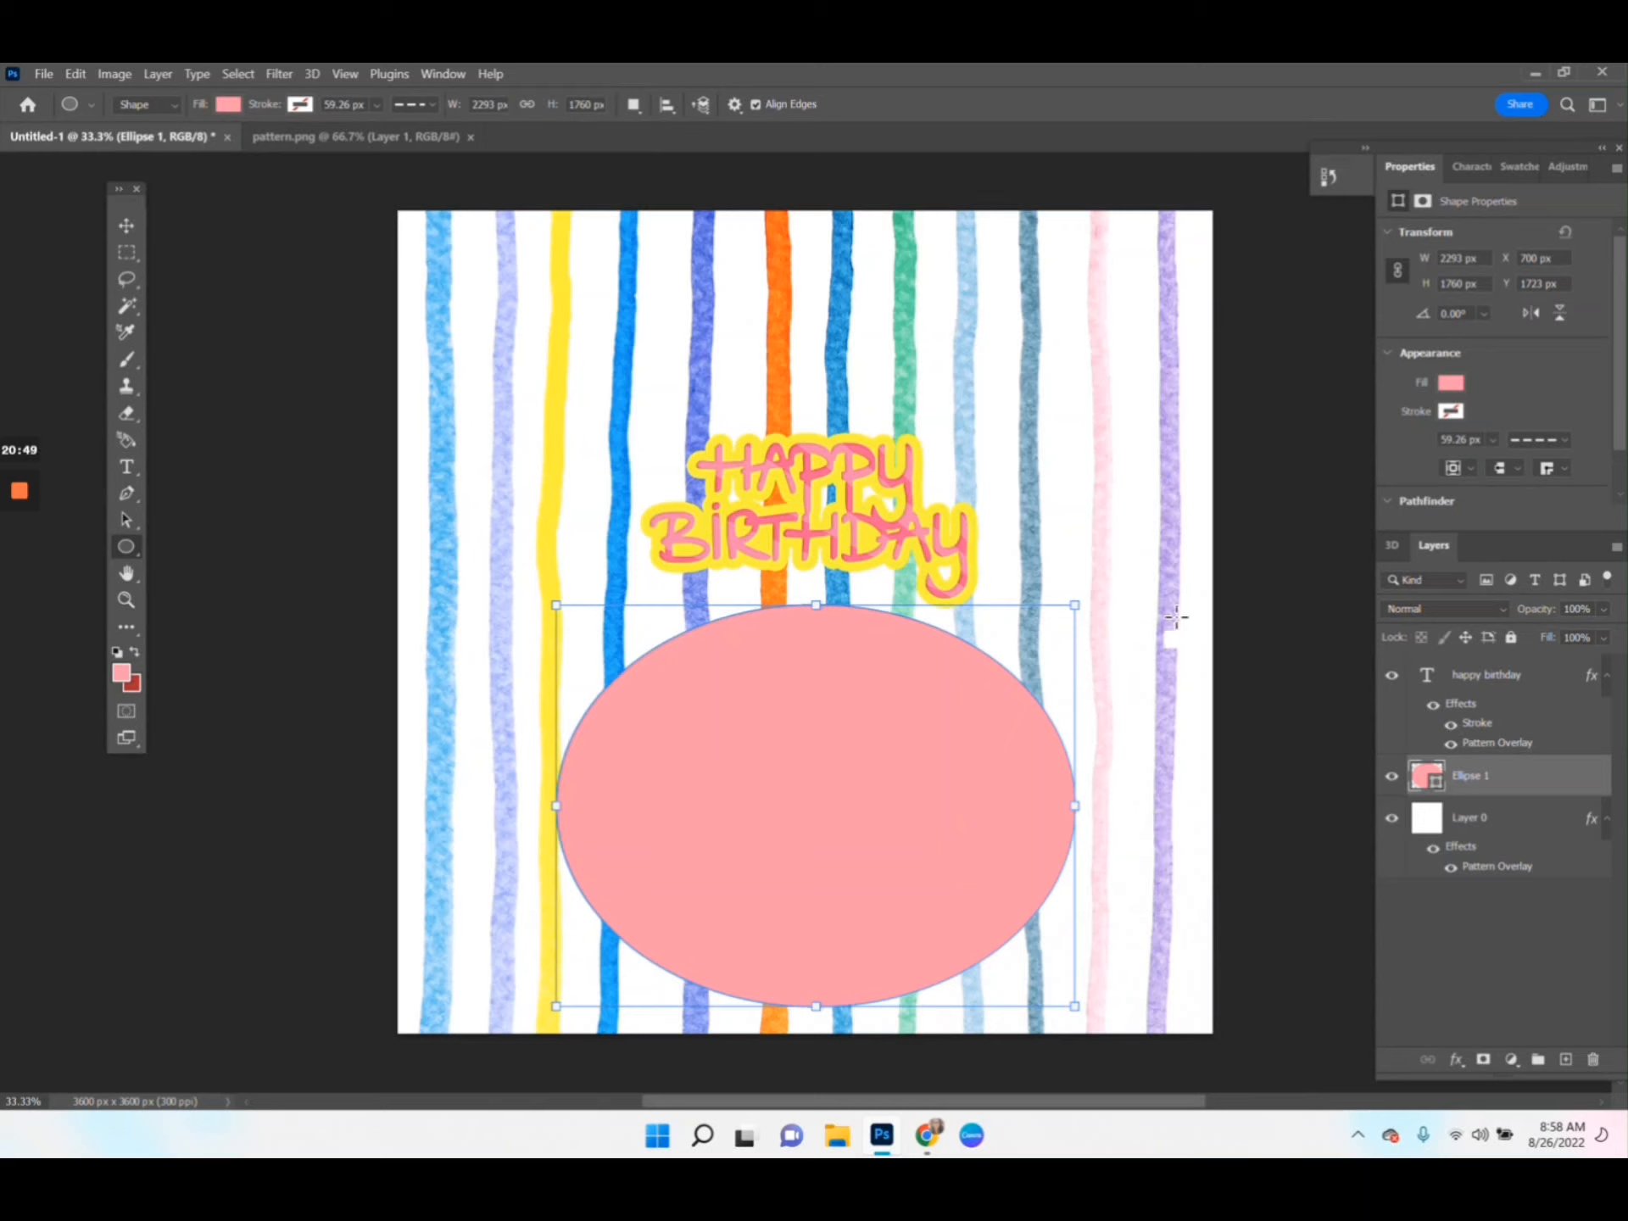
Set the ellipse's fill to yellow and its stroke to dark purple from the recently used colors
{"action": "left_click", "coordinate": [1456, 388]}
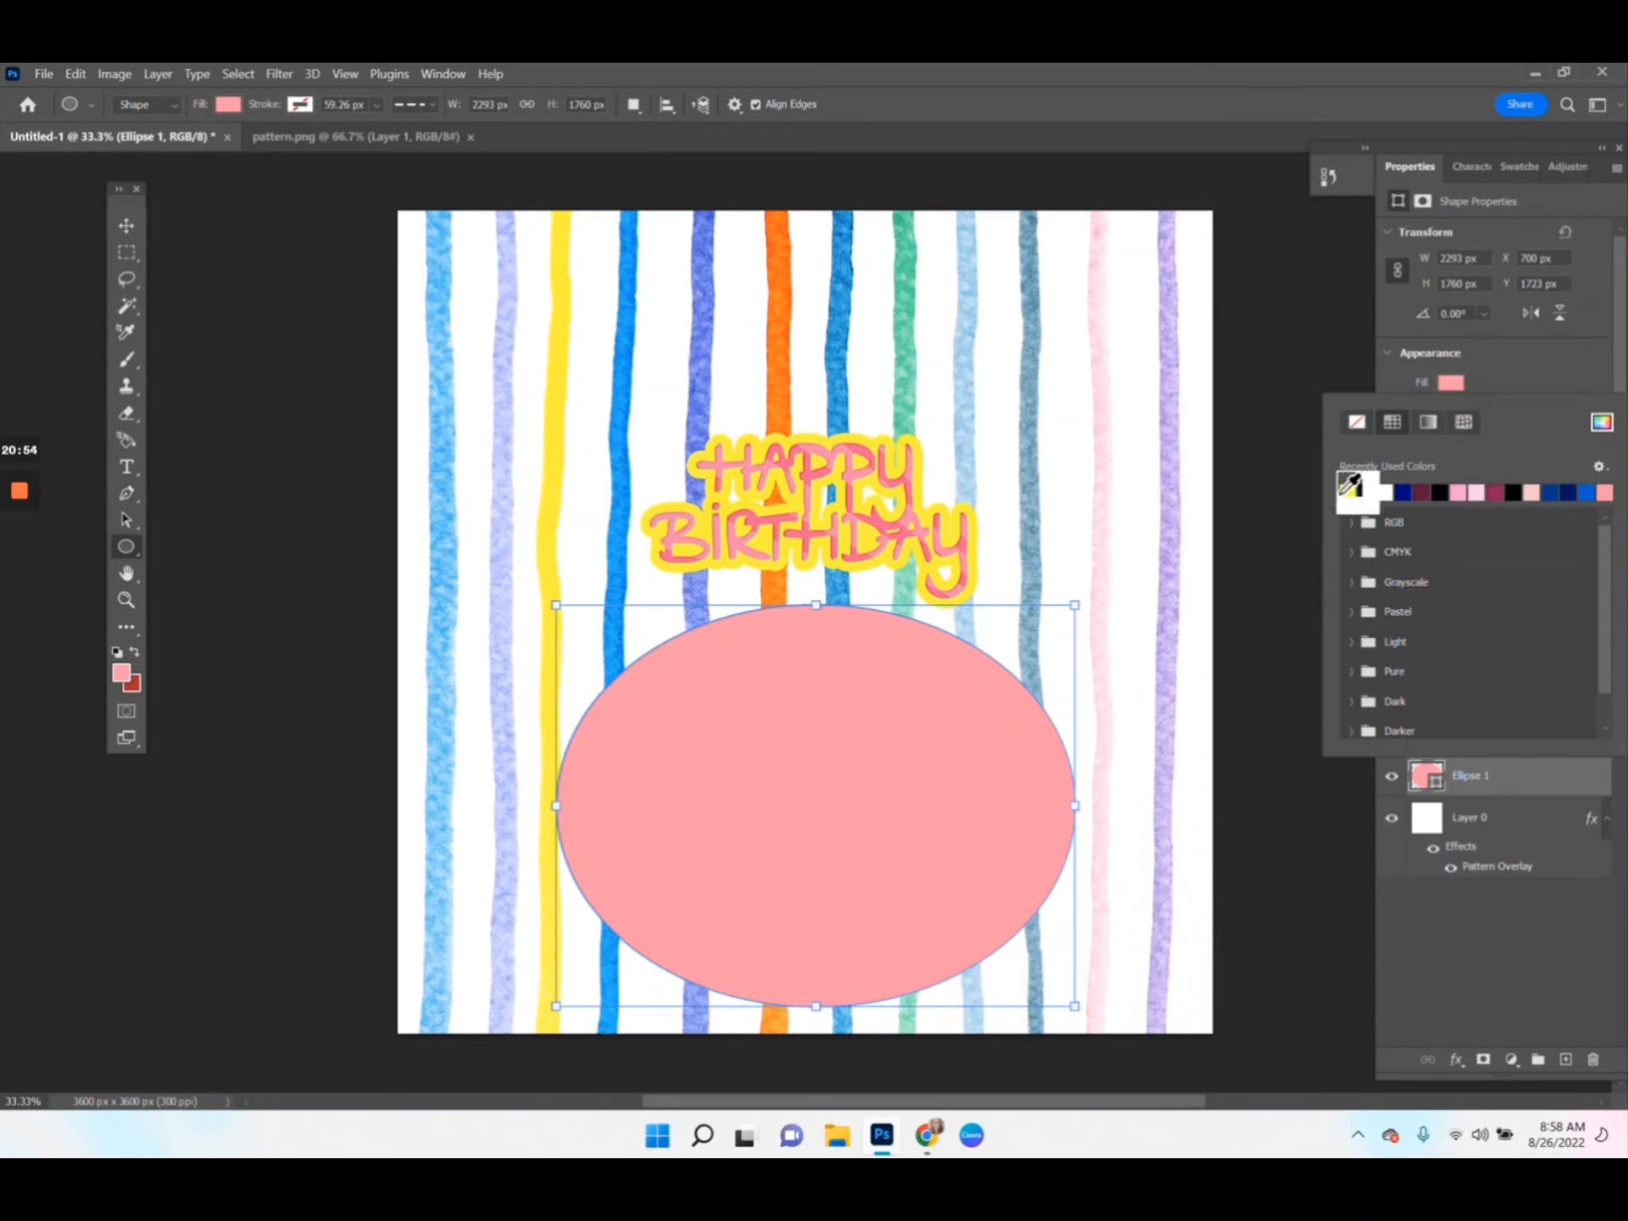
{"action": "left_click", "coordinate": [1347, 492]}
{"action": "left_click", "coordinate": [1483, 363]}
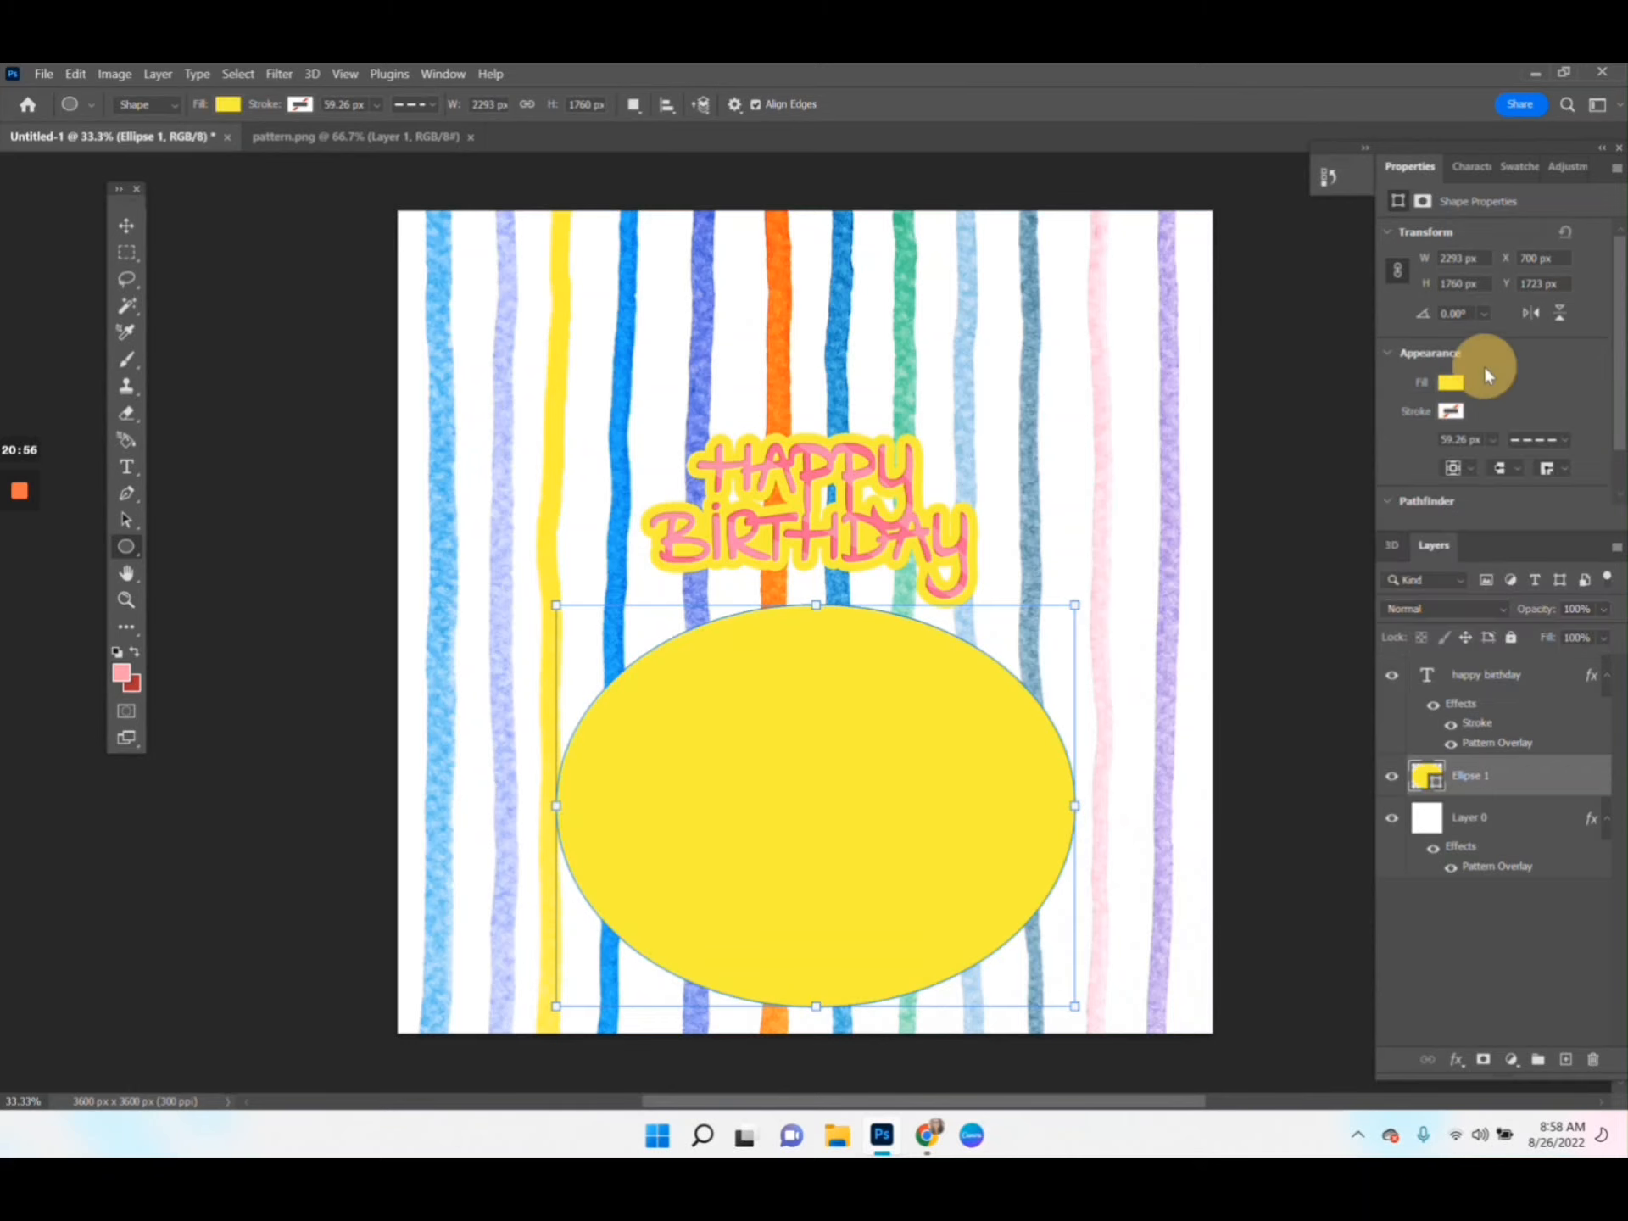
{"action": "left_click", "coordinate": [1450, 410]}
{"action": "left_click", "coordinate": [1440, 519]}
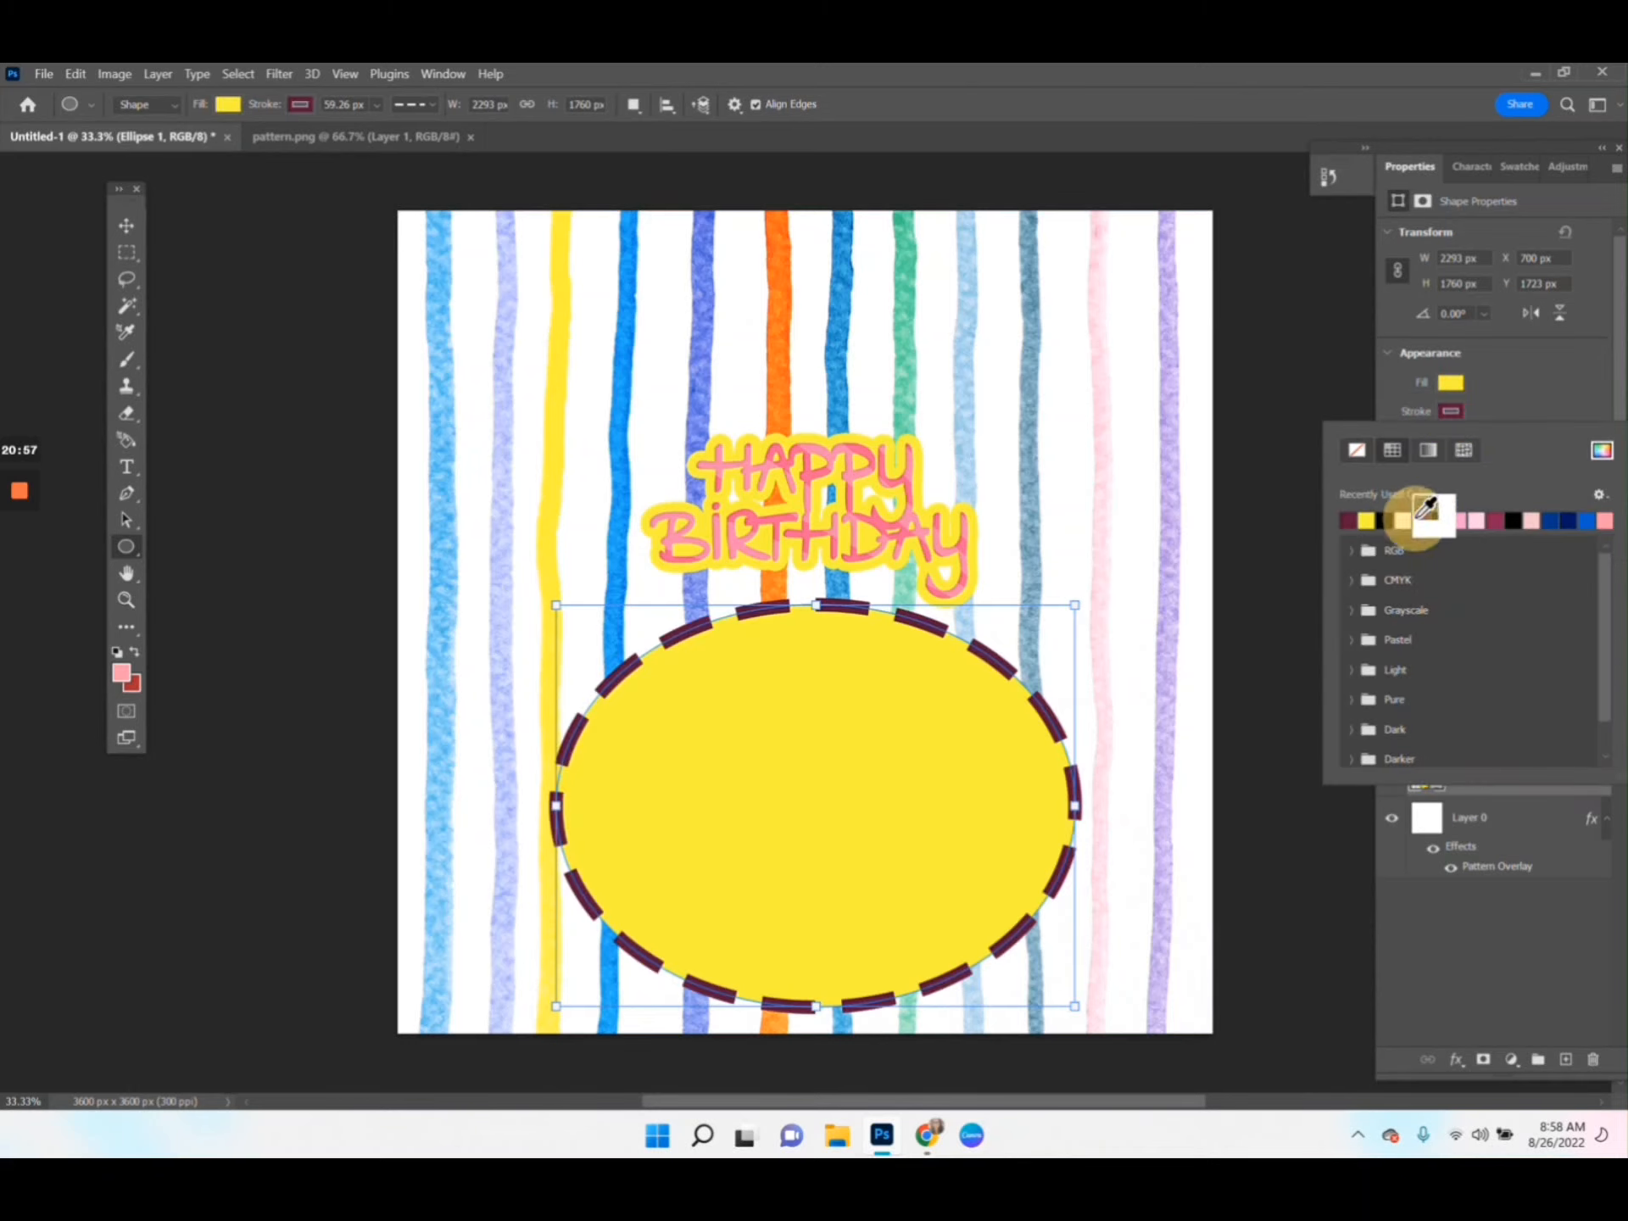
{"action": "left_click", "coordinate": [1509, 410]}
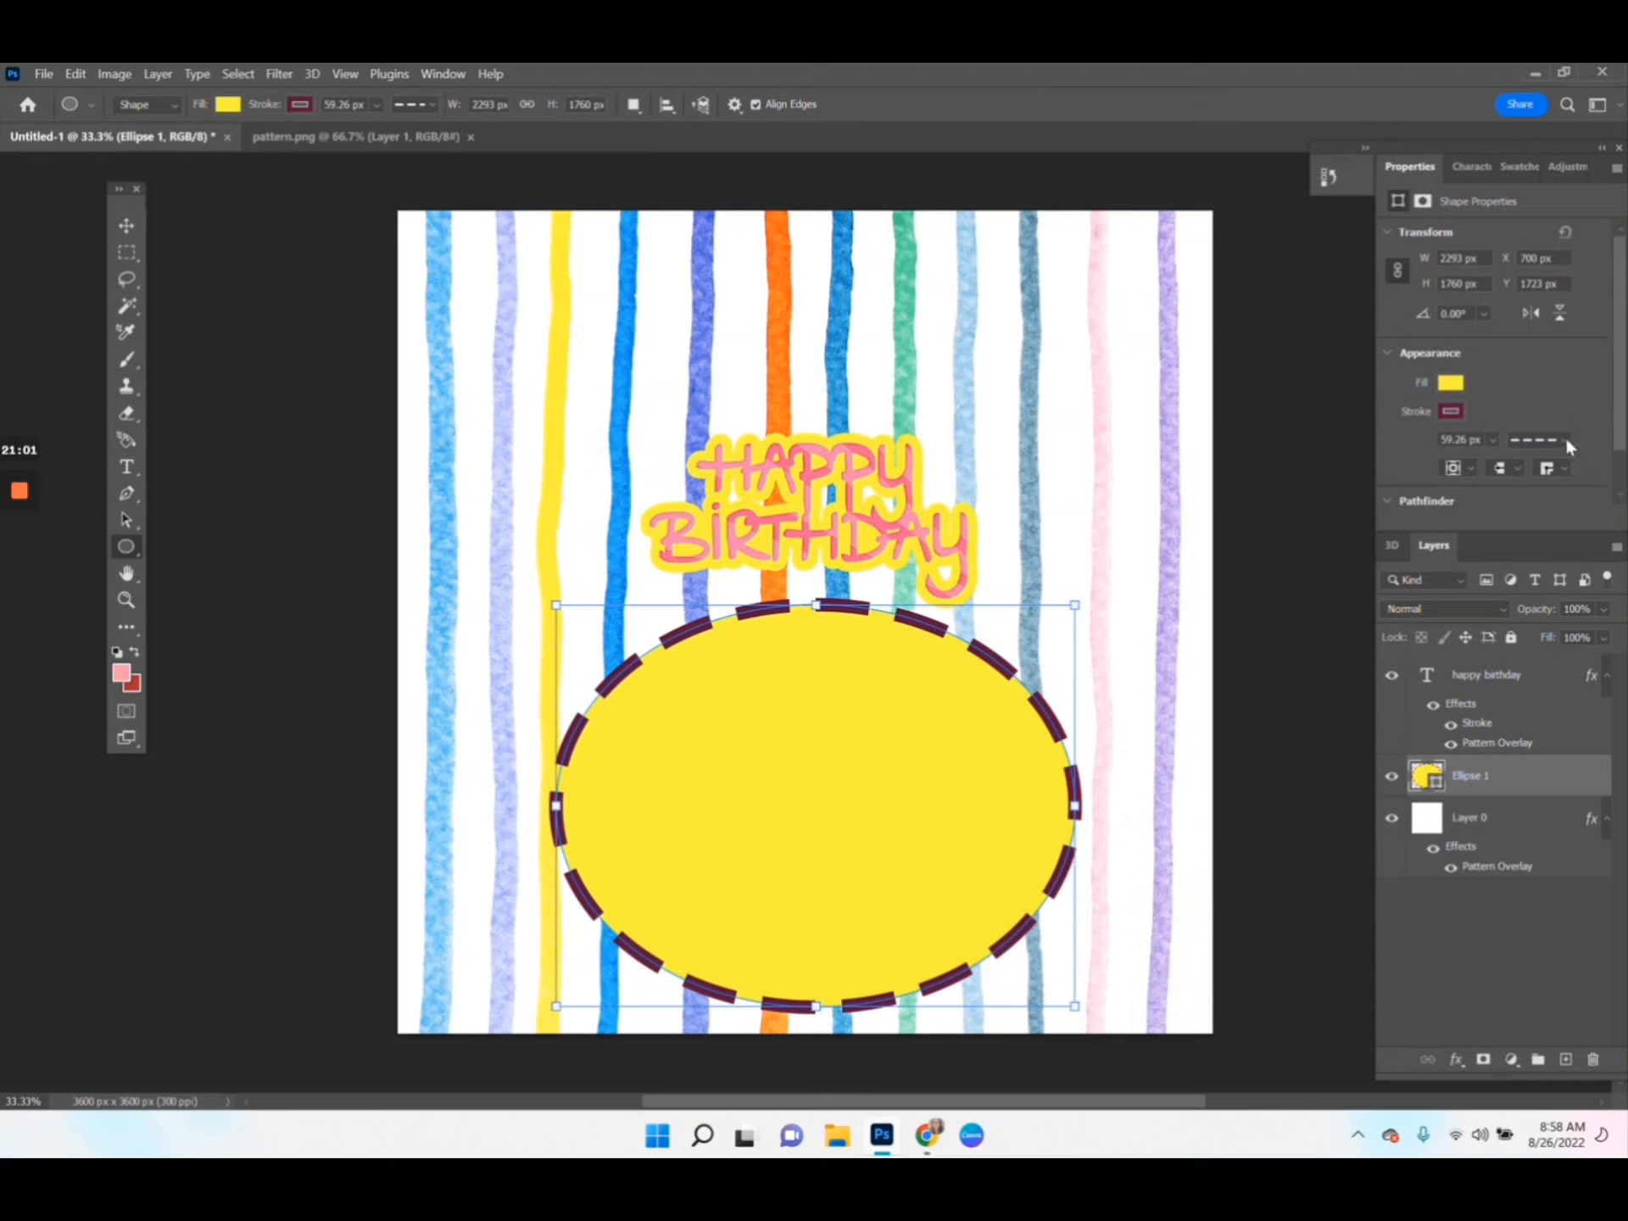
Try the solid and dotted line types for the ellipse's stroke
{"action": "left_click", "coordinate": [1565, 441]}
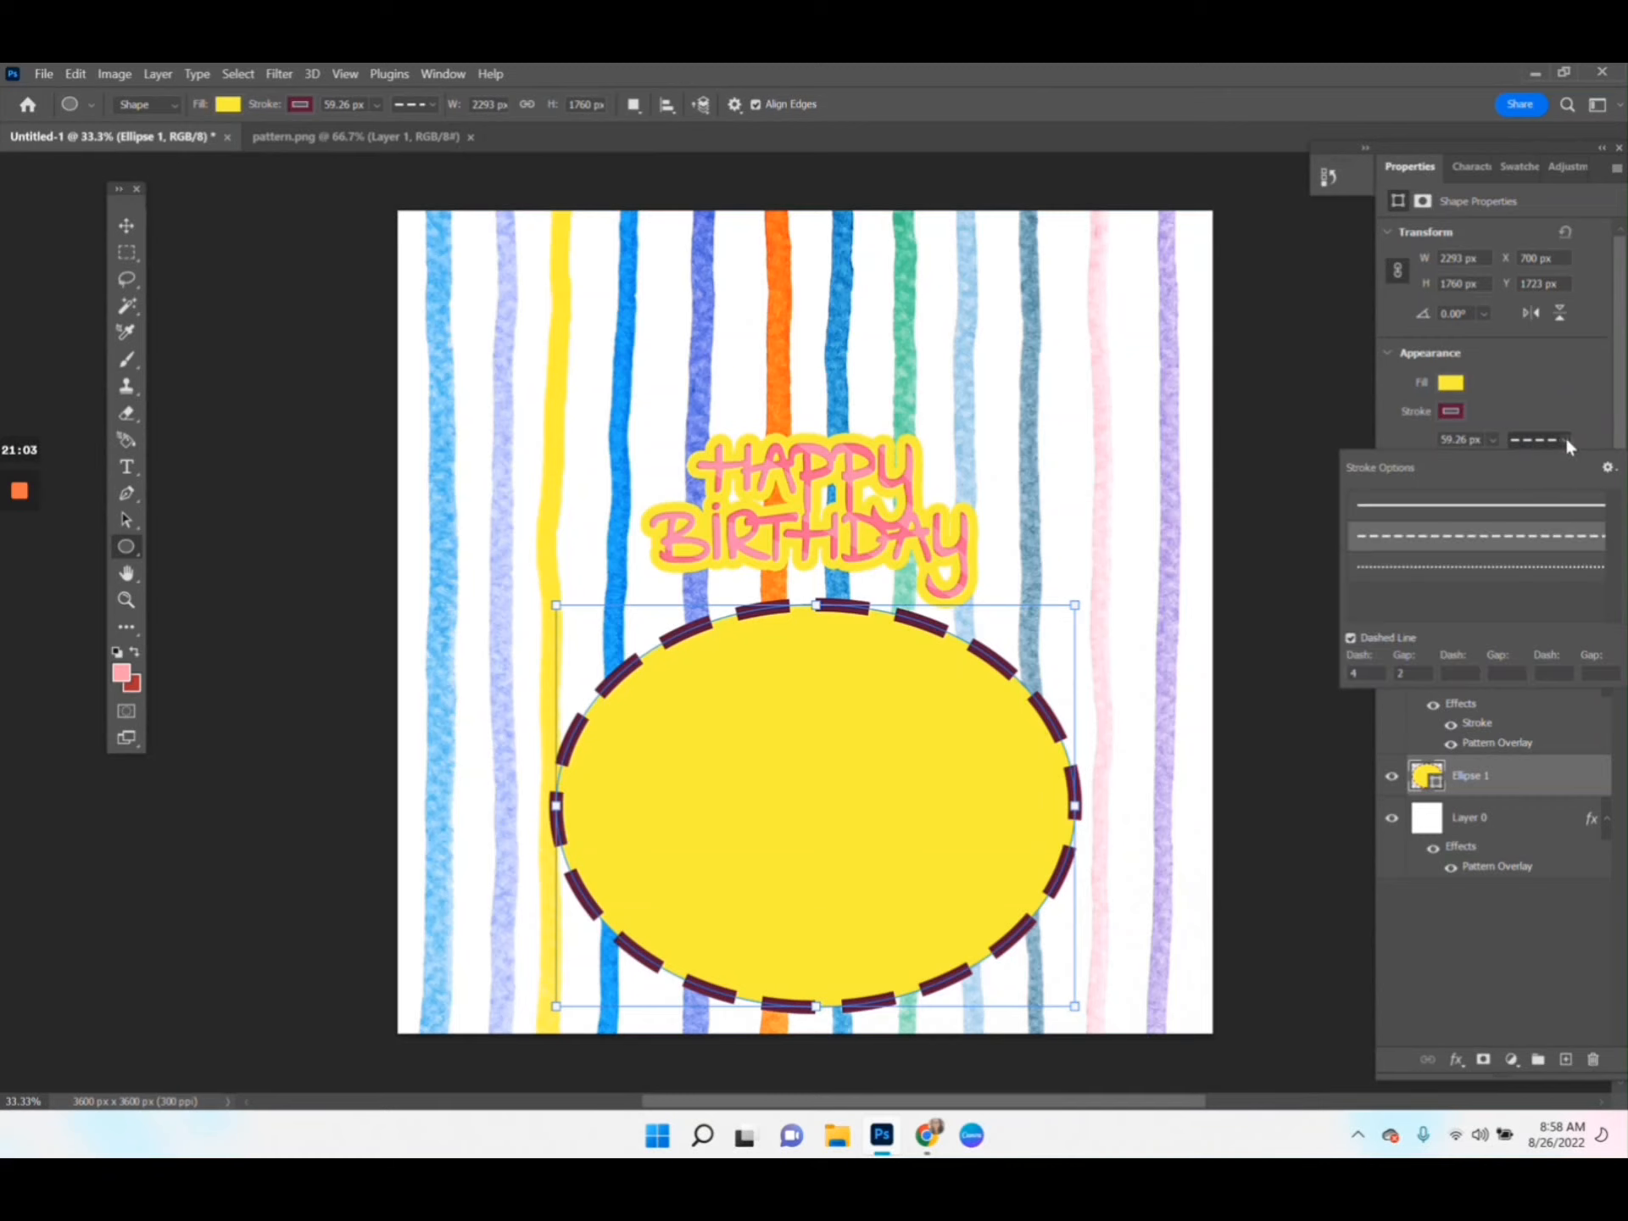
{"action": "left_click", "coordinate": [1460, 507]}
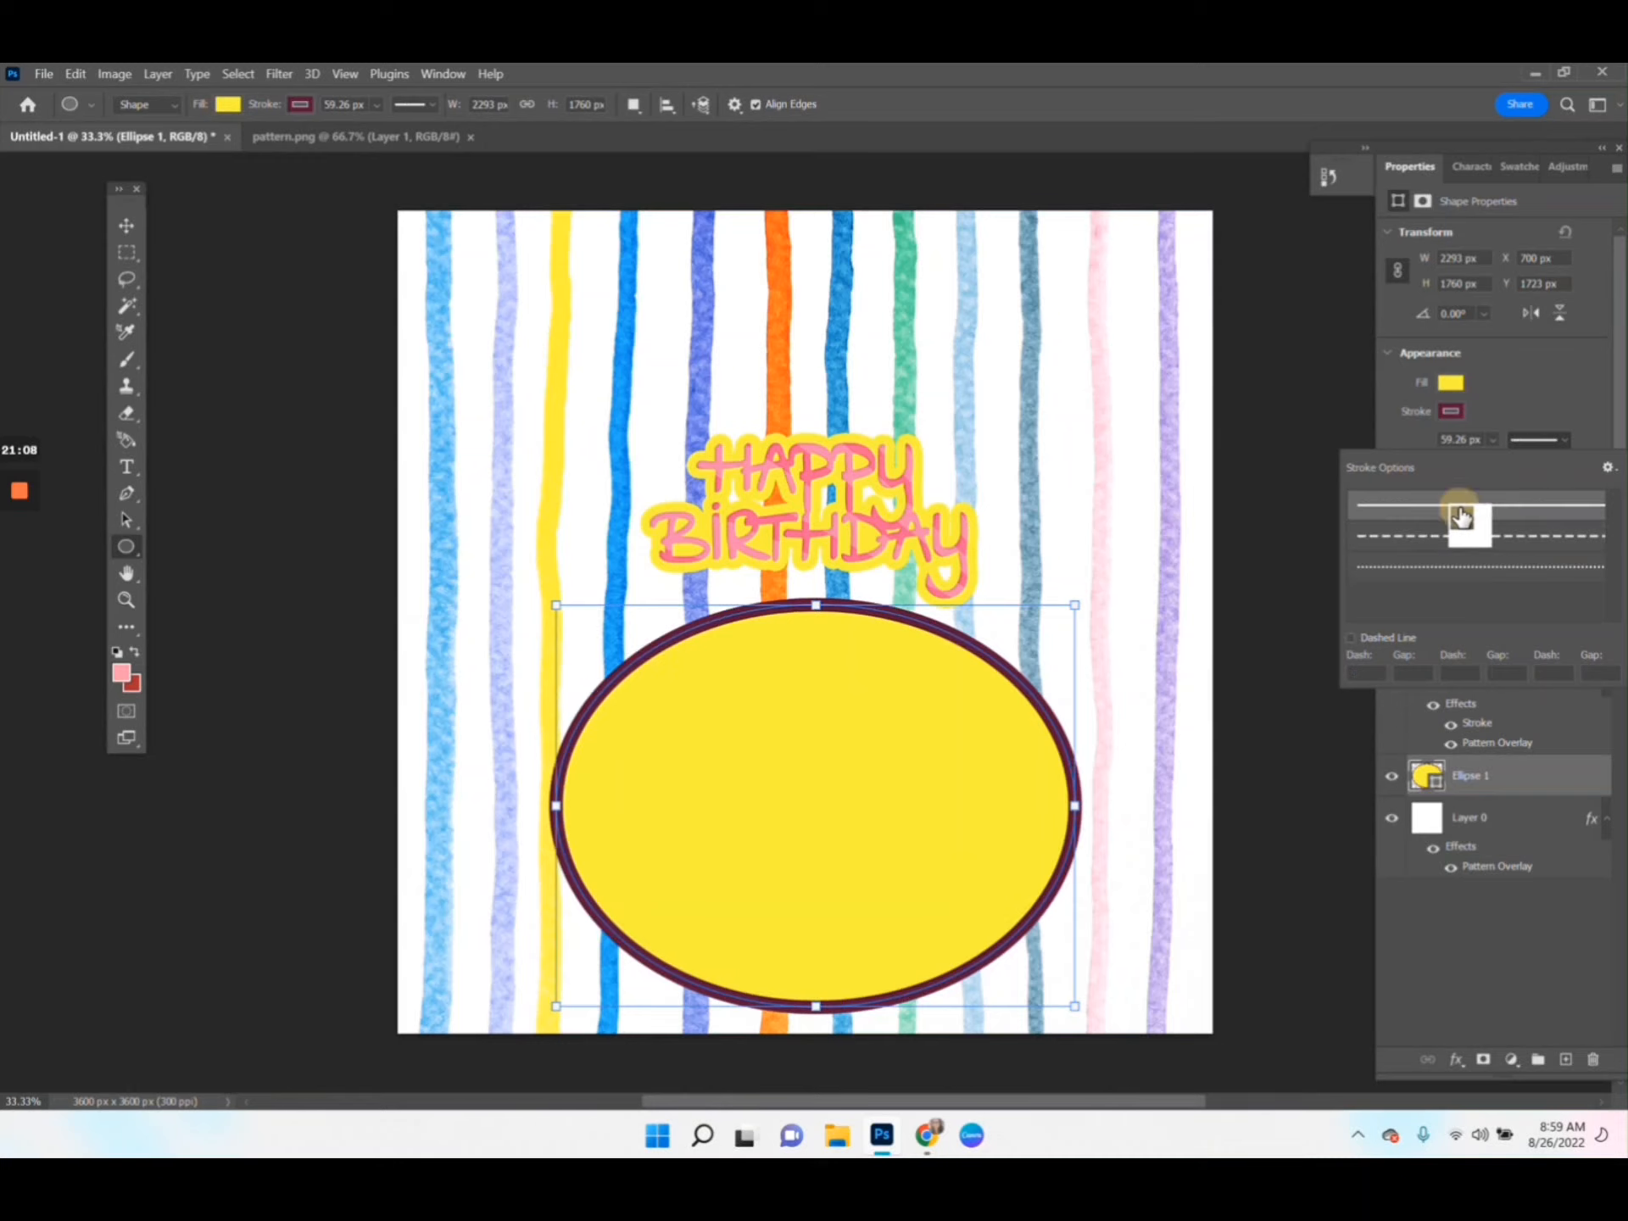
{"action": "left_click", "coordinate": [1457, 578]}
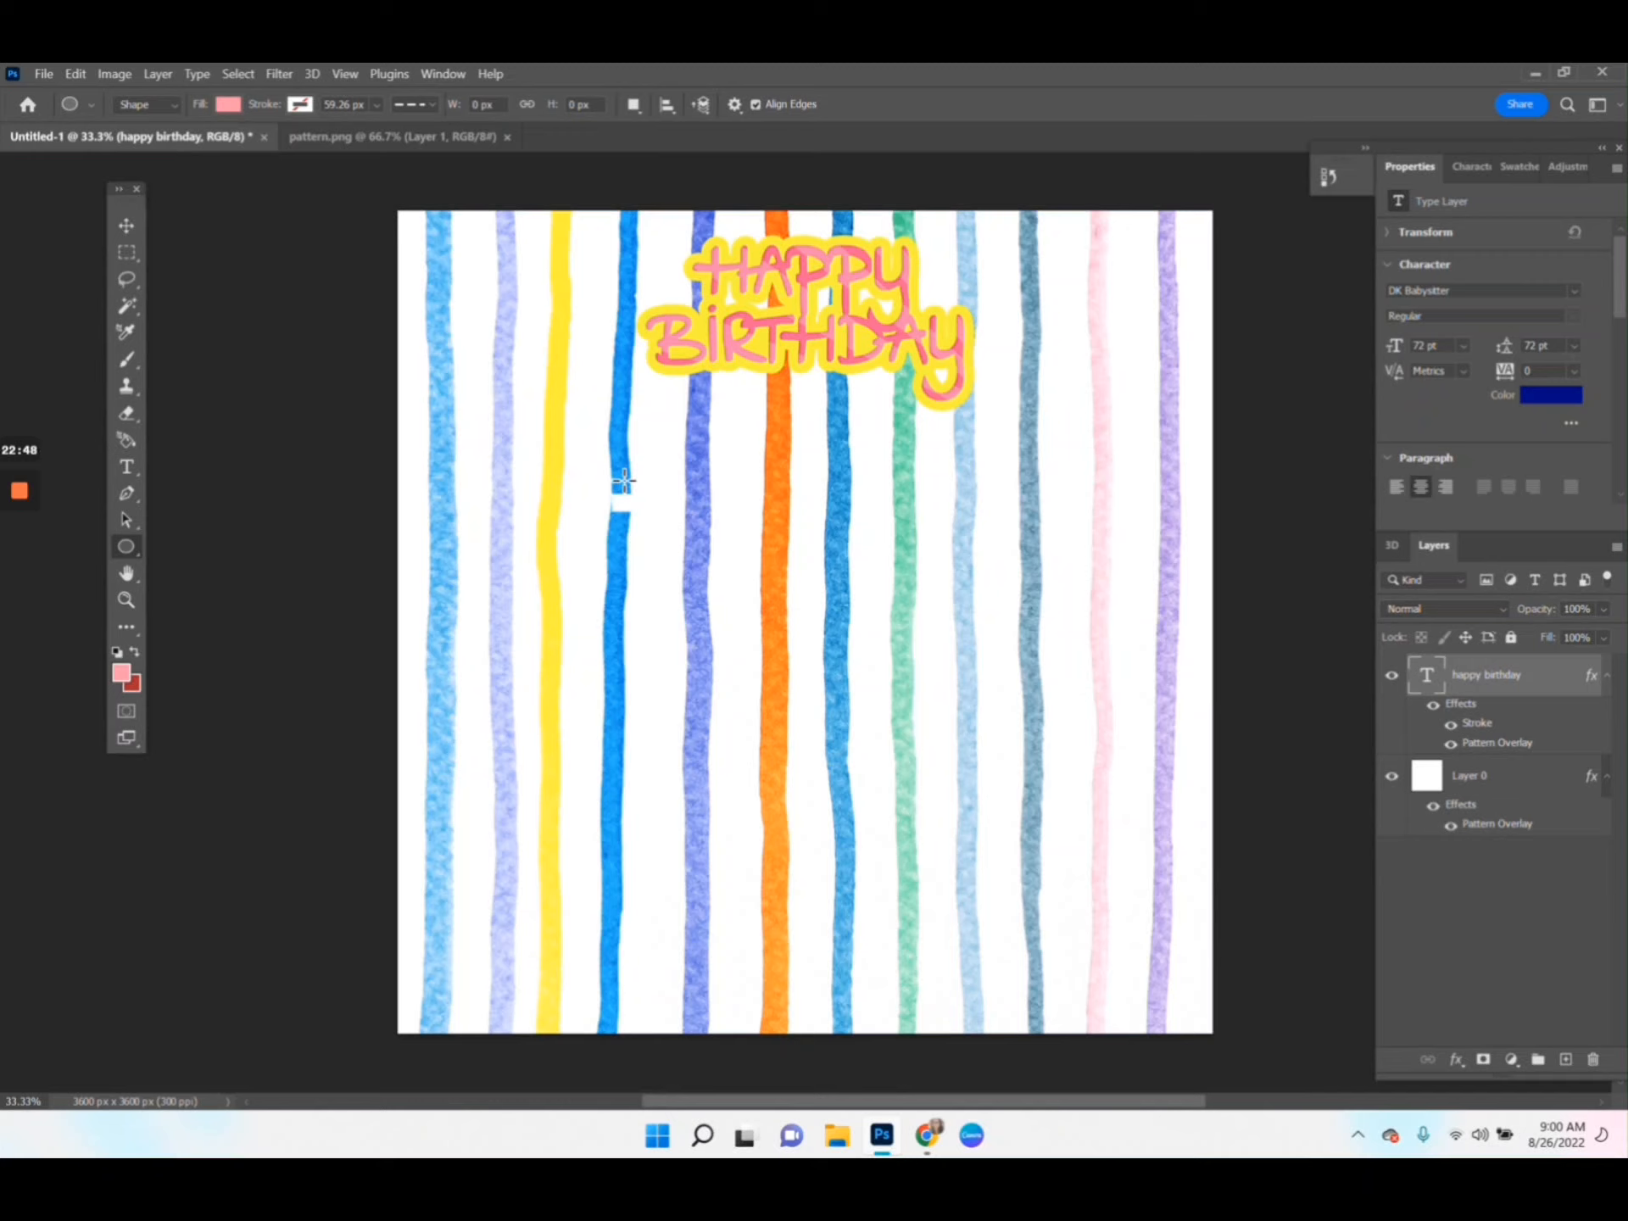
Draw a perfect circle about 2430 px in diameter below the happy birthday text
{"action": "left_click", "coordinate": [579, 458]}
{"action": "left_click_drag", "start_coordinate": [578, 459], "coordinate": [1177, 1014]}
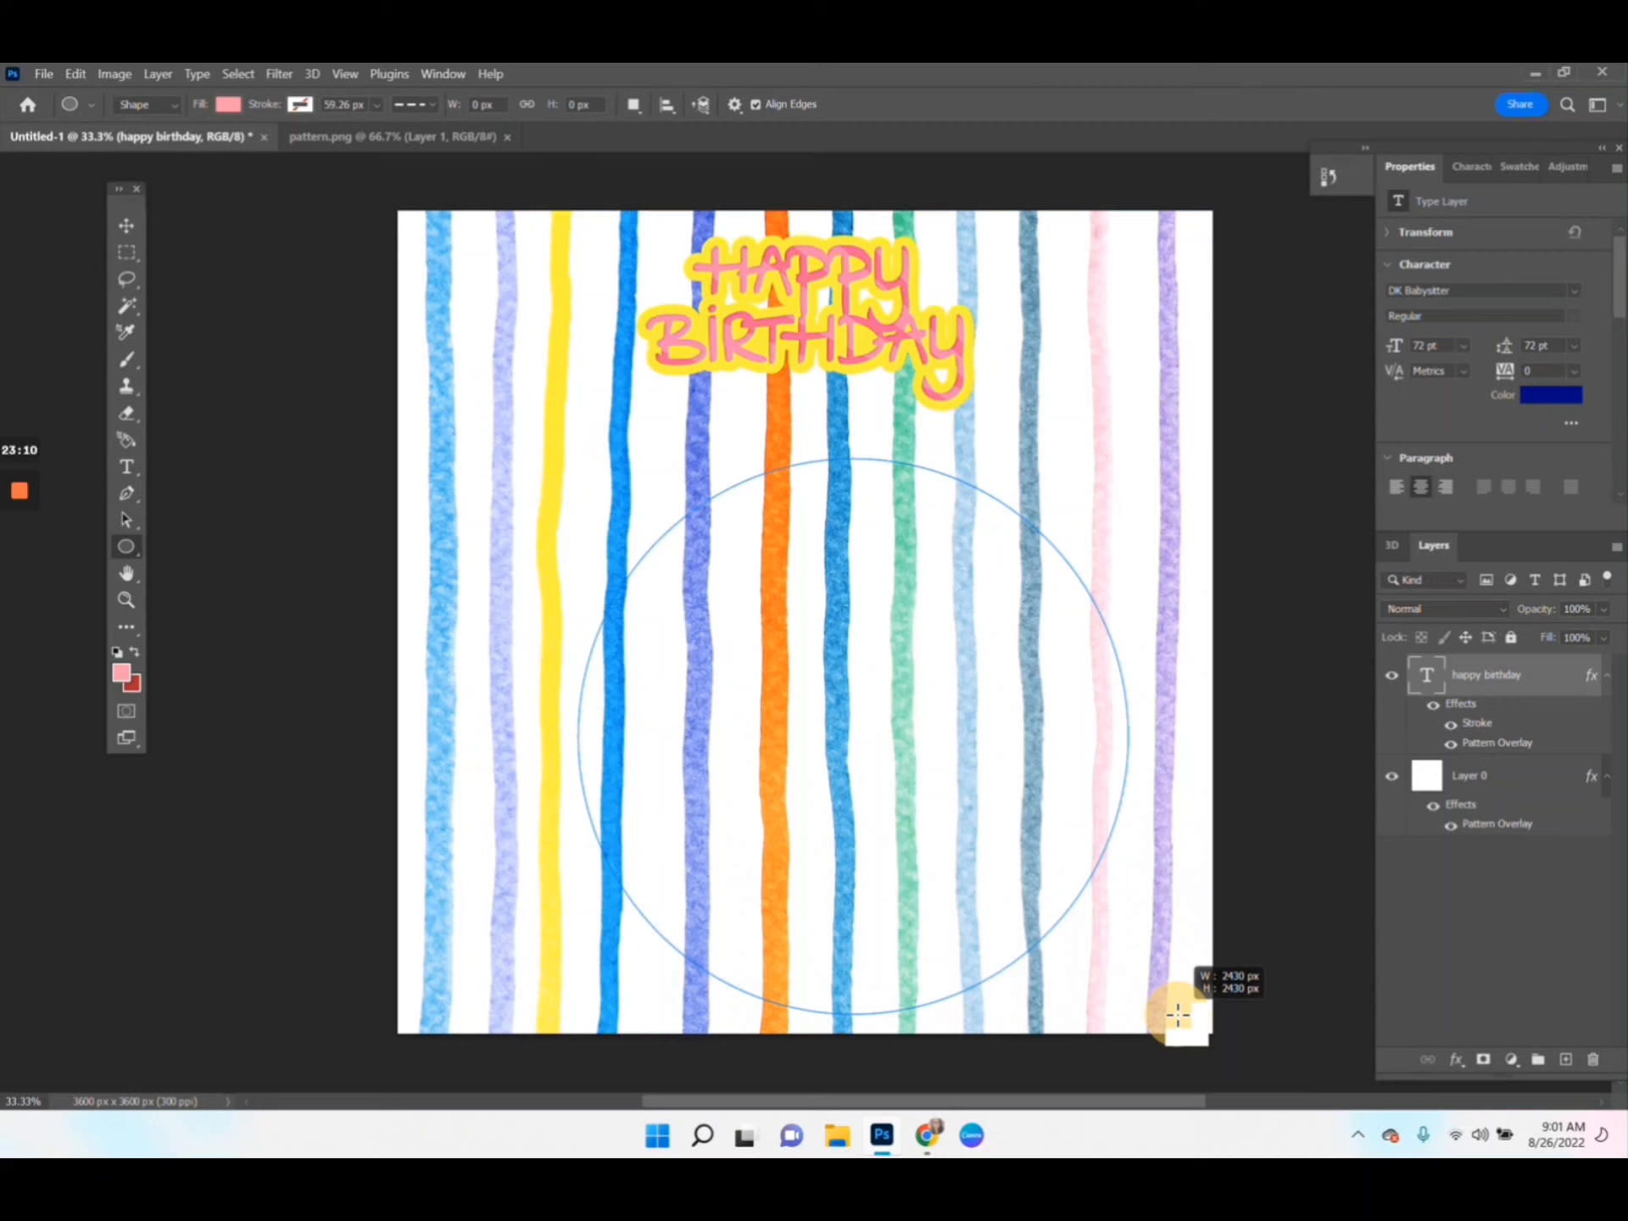
{"action": "left_click_drag", "start_coordinate": [1177, 1014], "coordinate": [1178, 1014]}
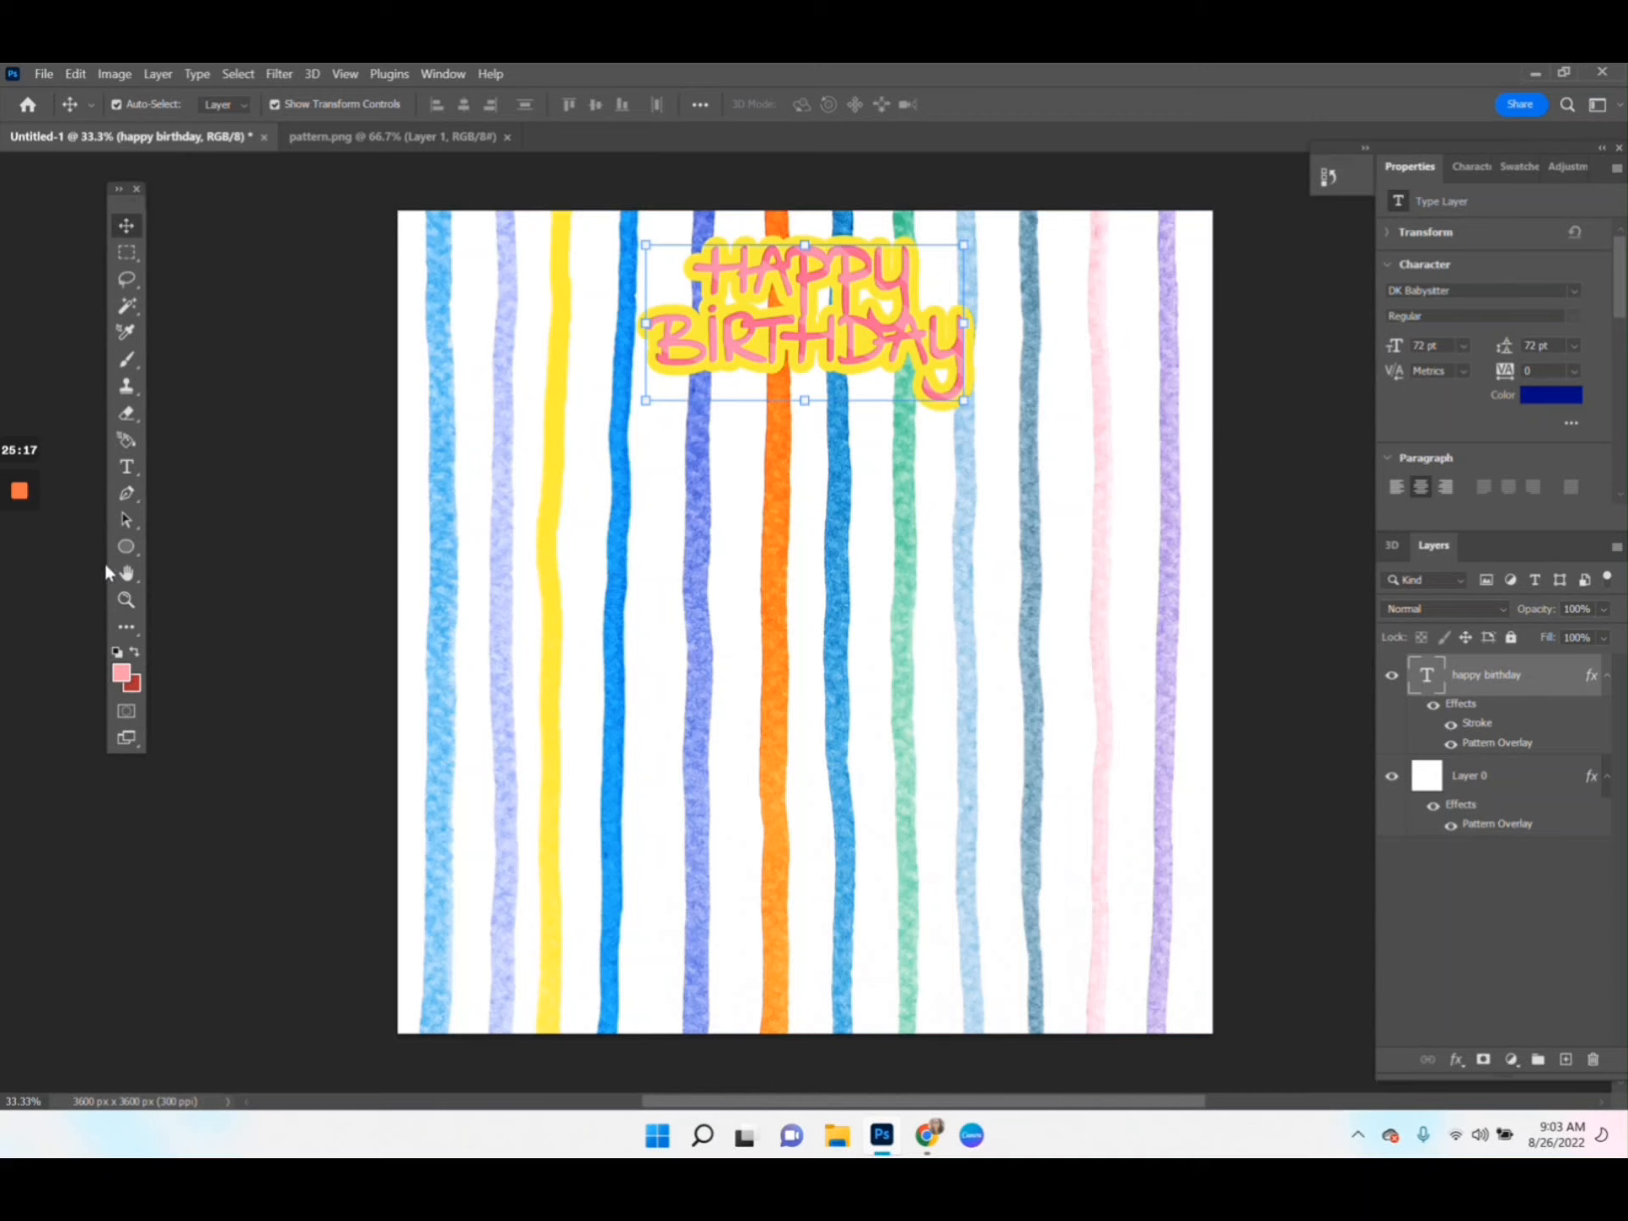
Draw a symmetric five-pointed star with the Polygon tool at a 50% star ratio, about 1940 by 1845 px, below the text
{"action": "left_click", "coordinate": [125, 548]}
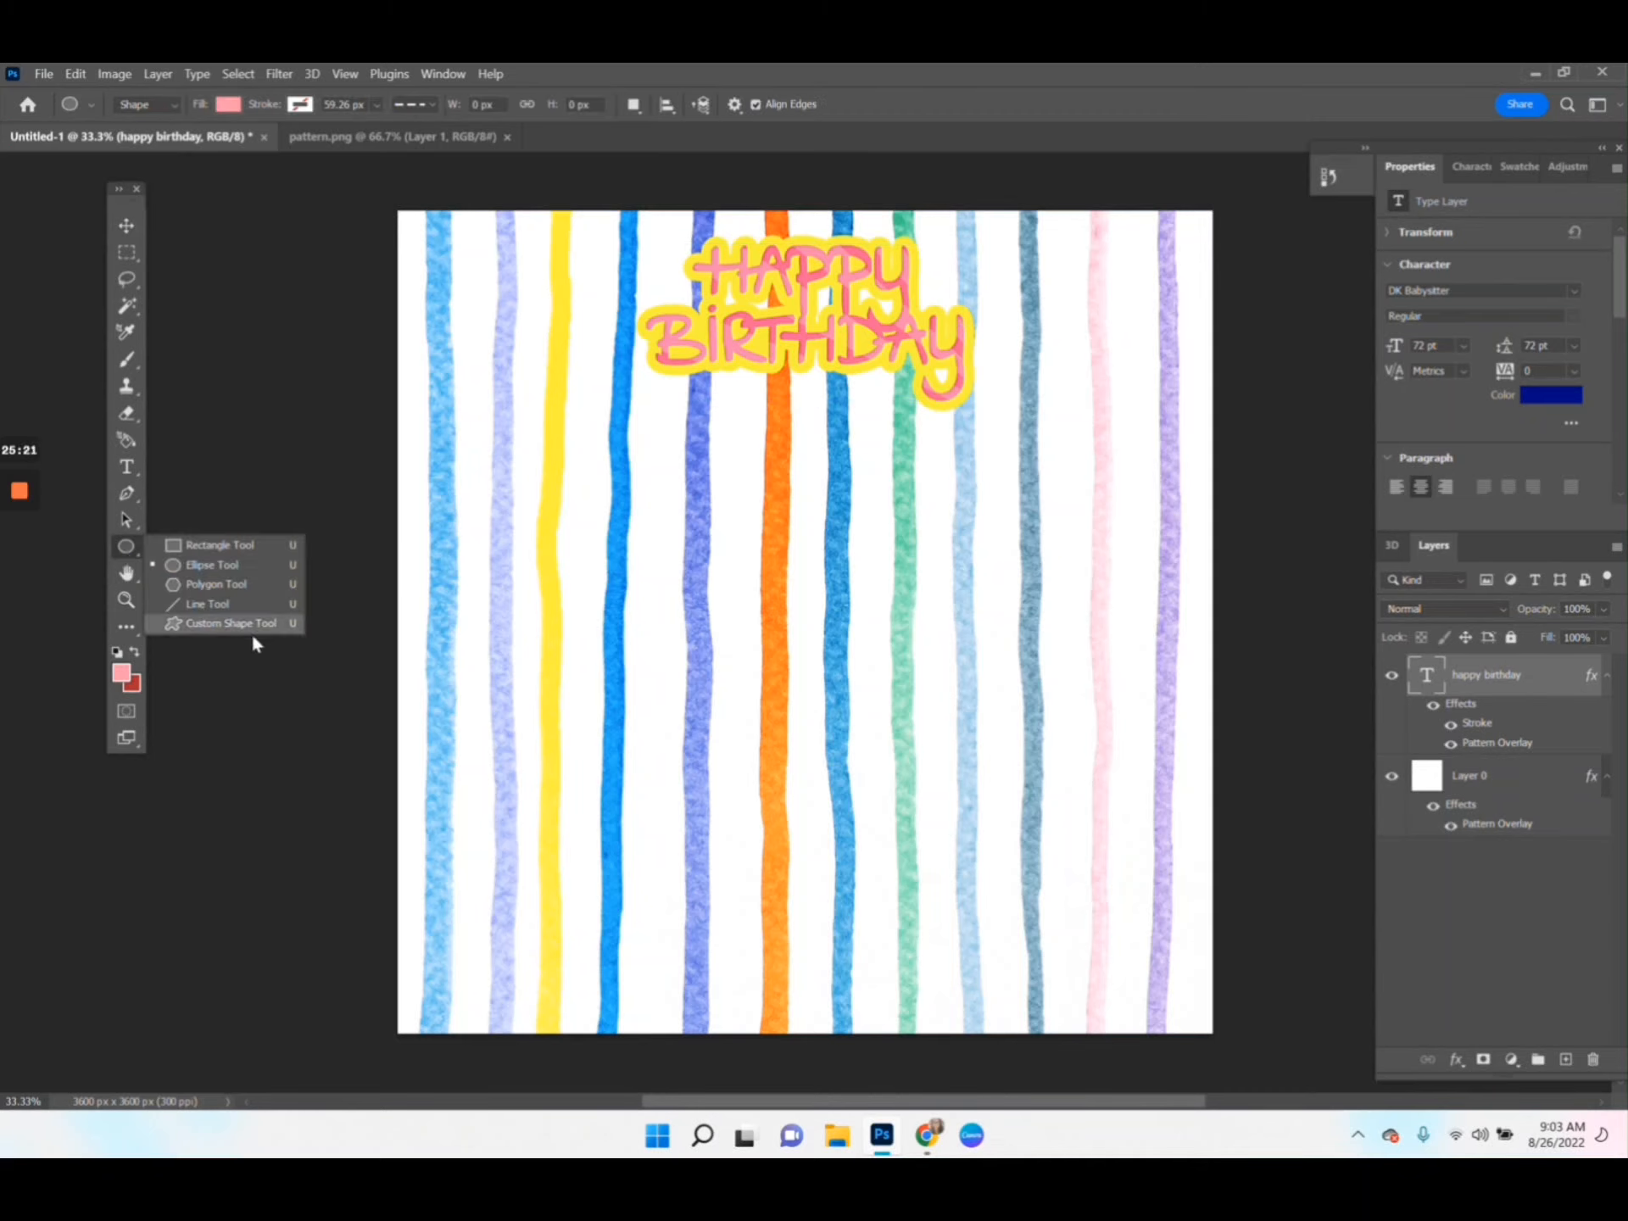
{"action": "left_click", "coordinate": [263, 581]}
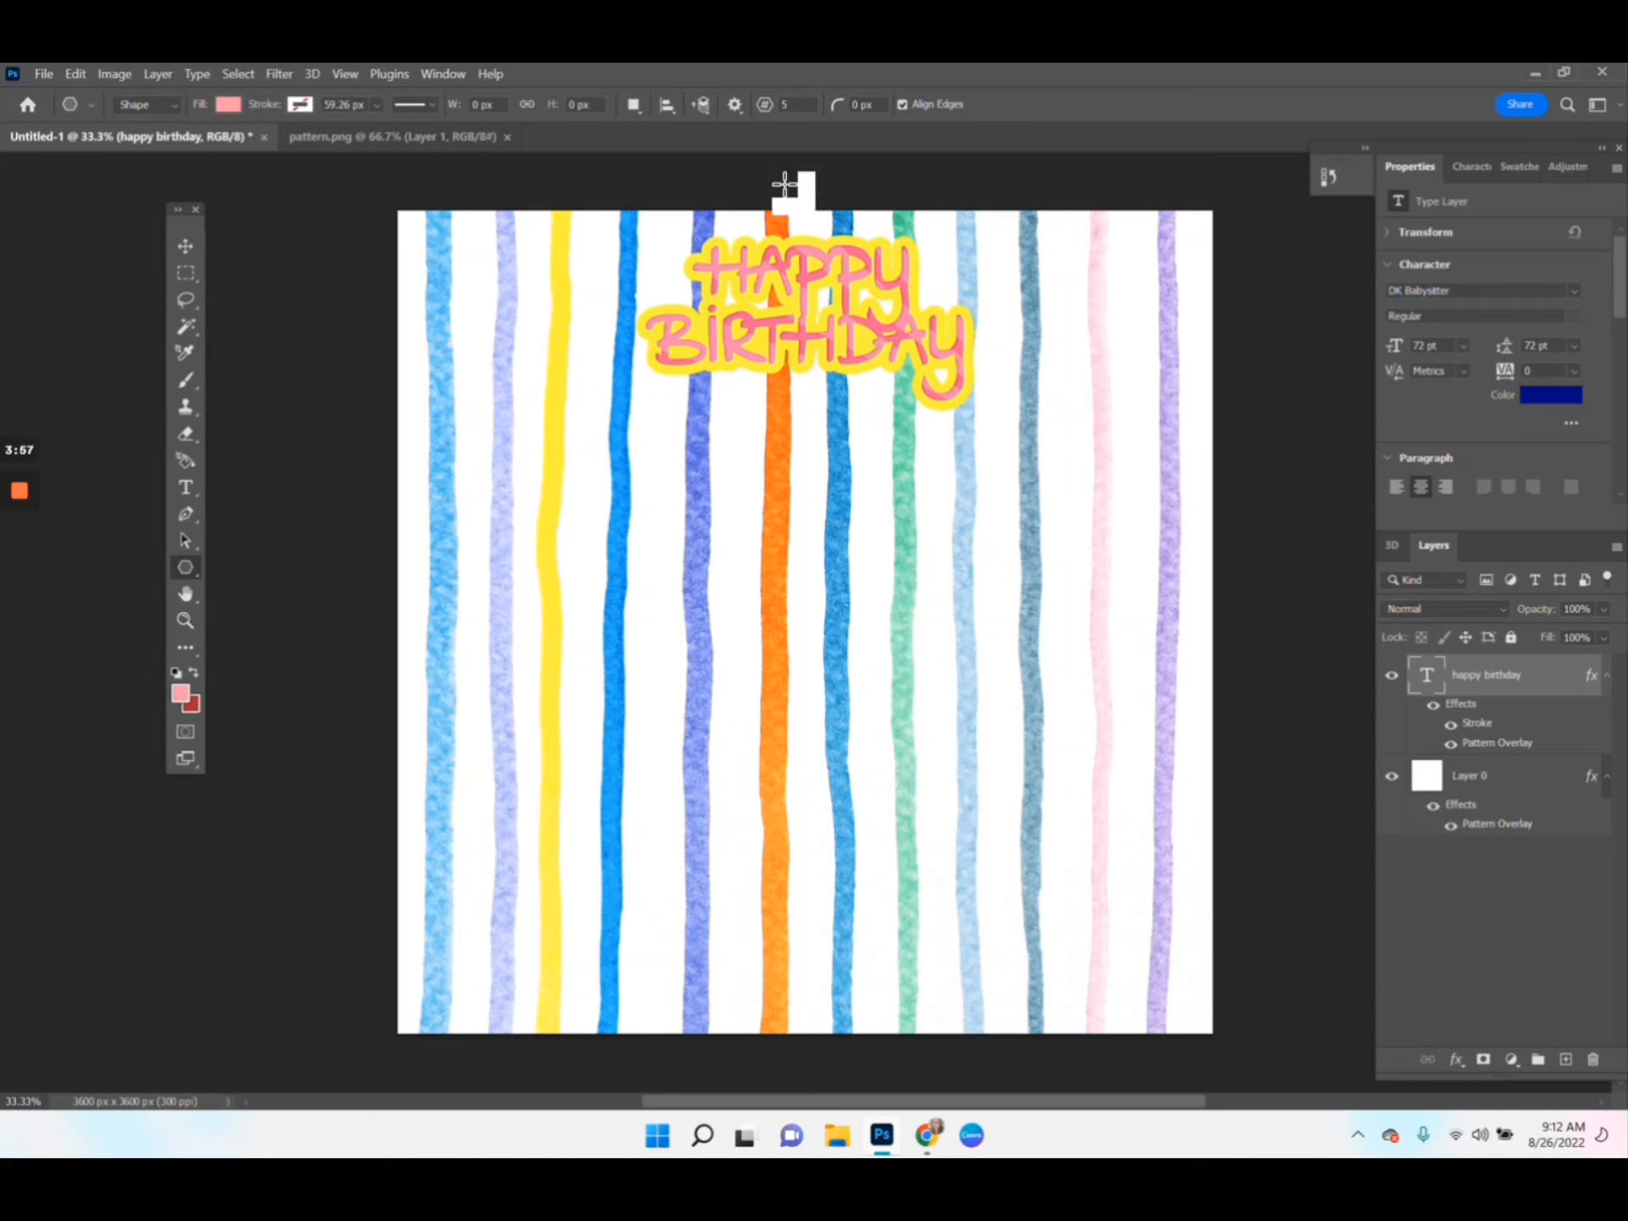
{"action": "left_click", "coordinate": [734, 107]}
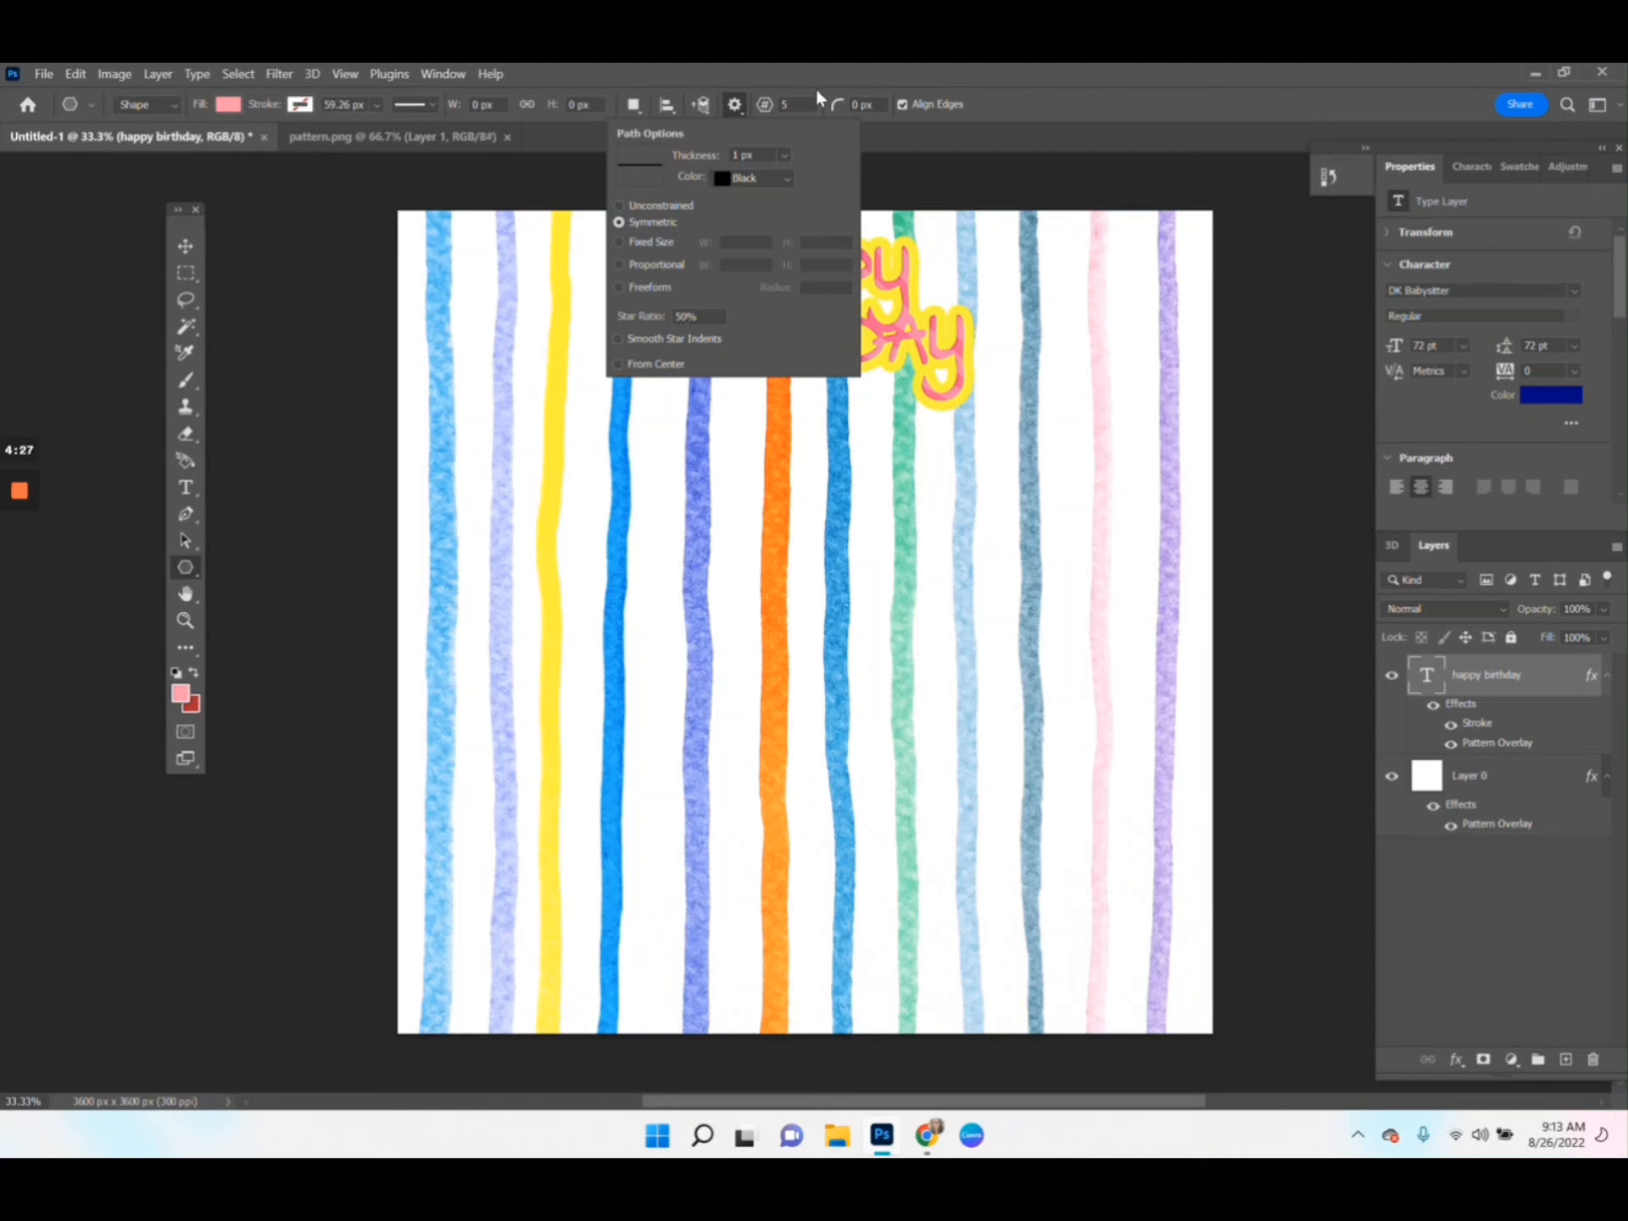
{"action": "left_click", "coordinate": [812, 89]}
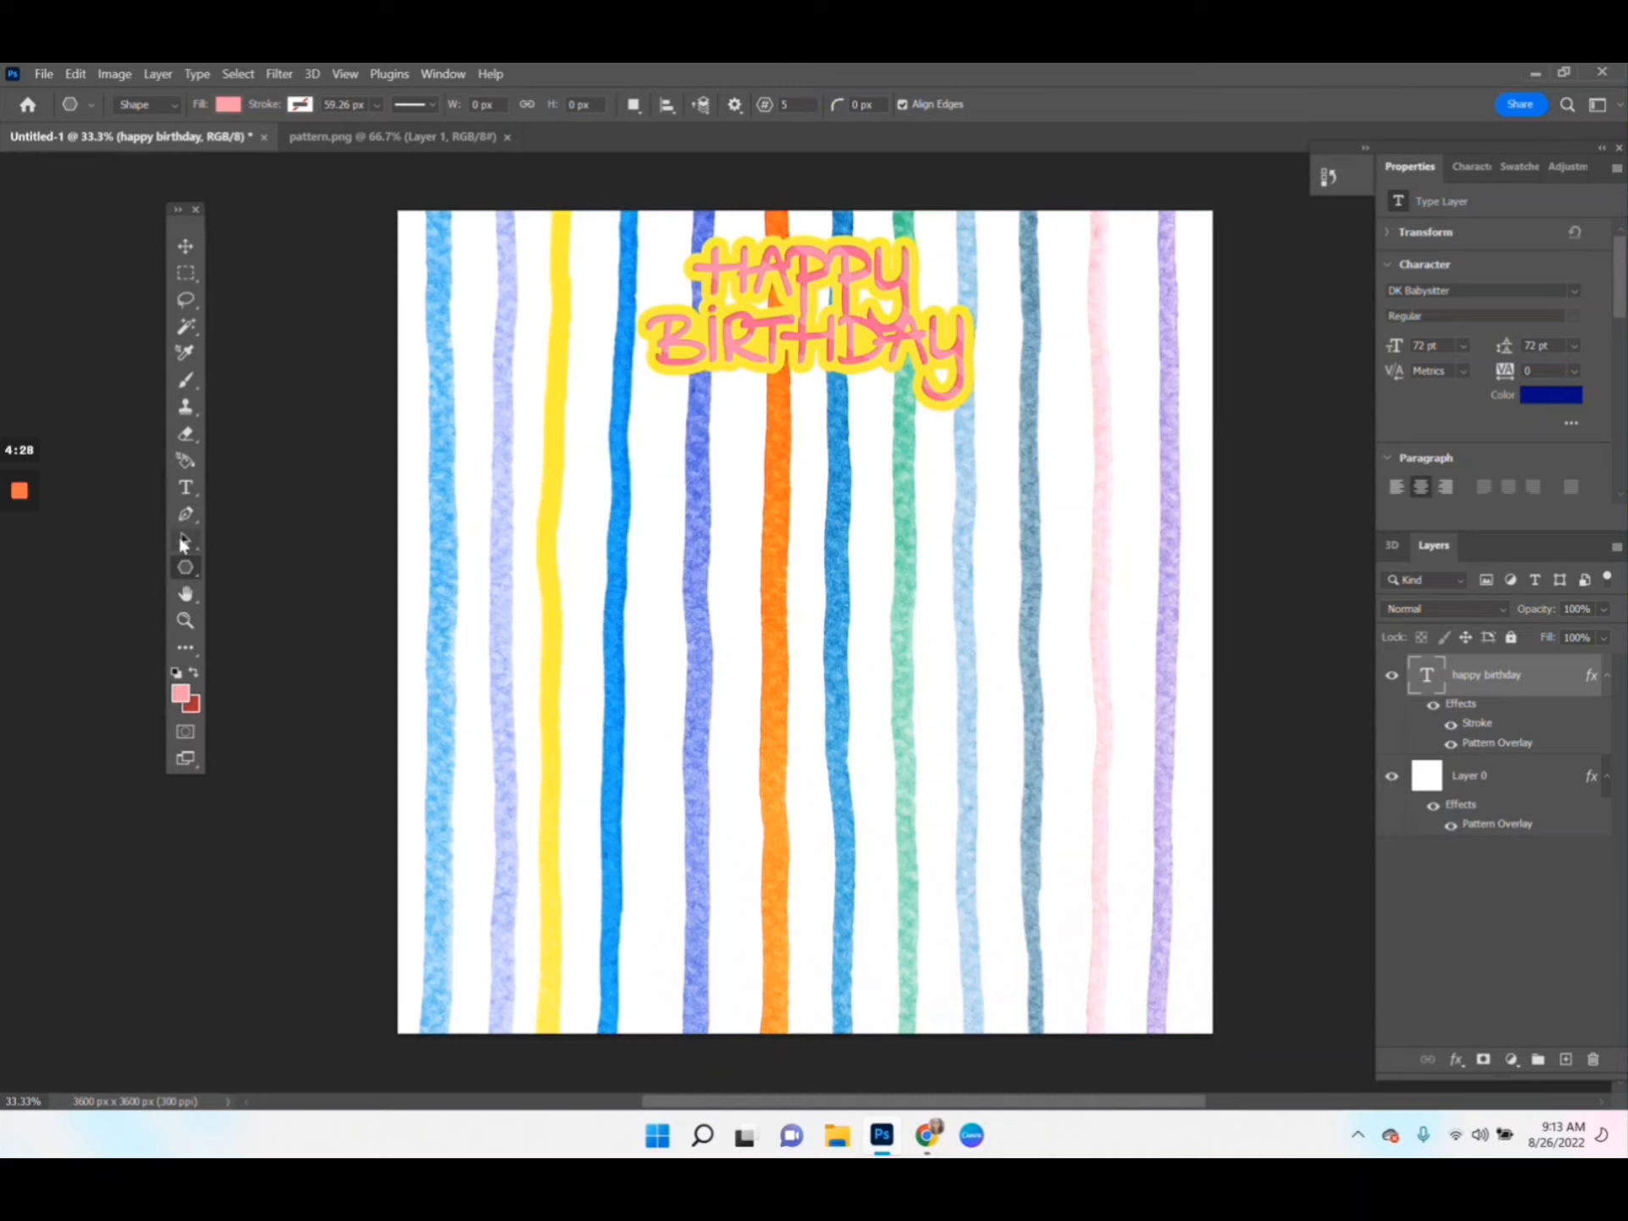
{"action": "right_click", "coordinate": [179, 570]}
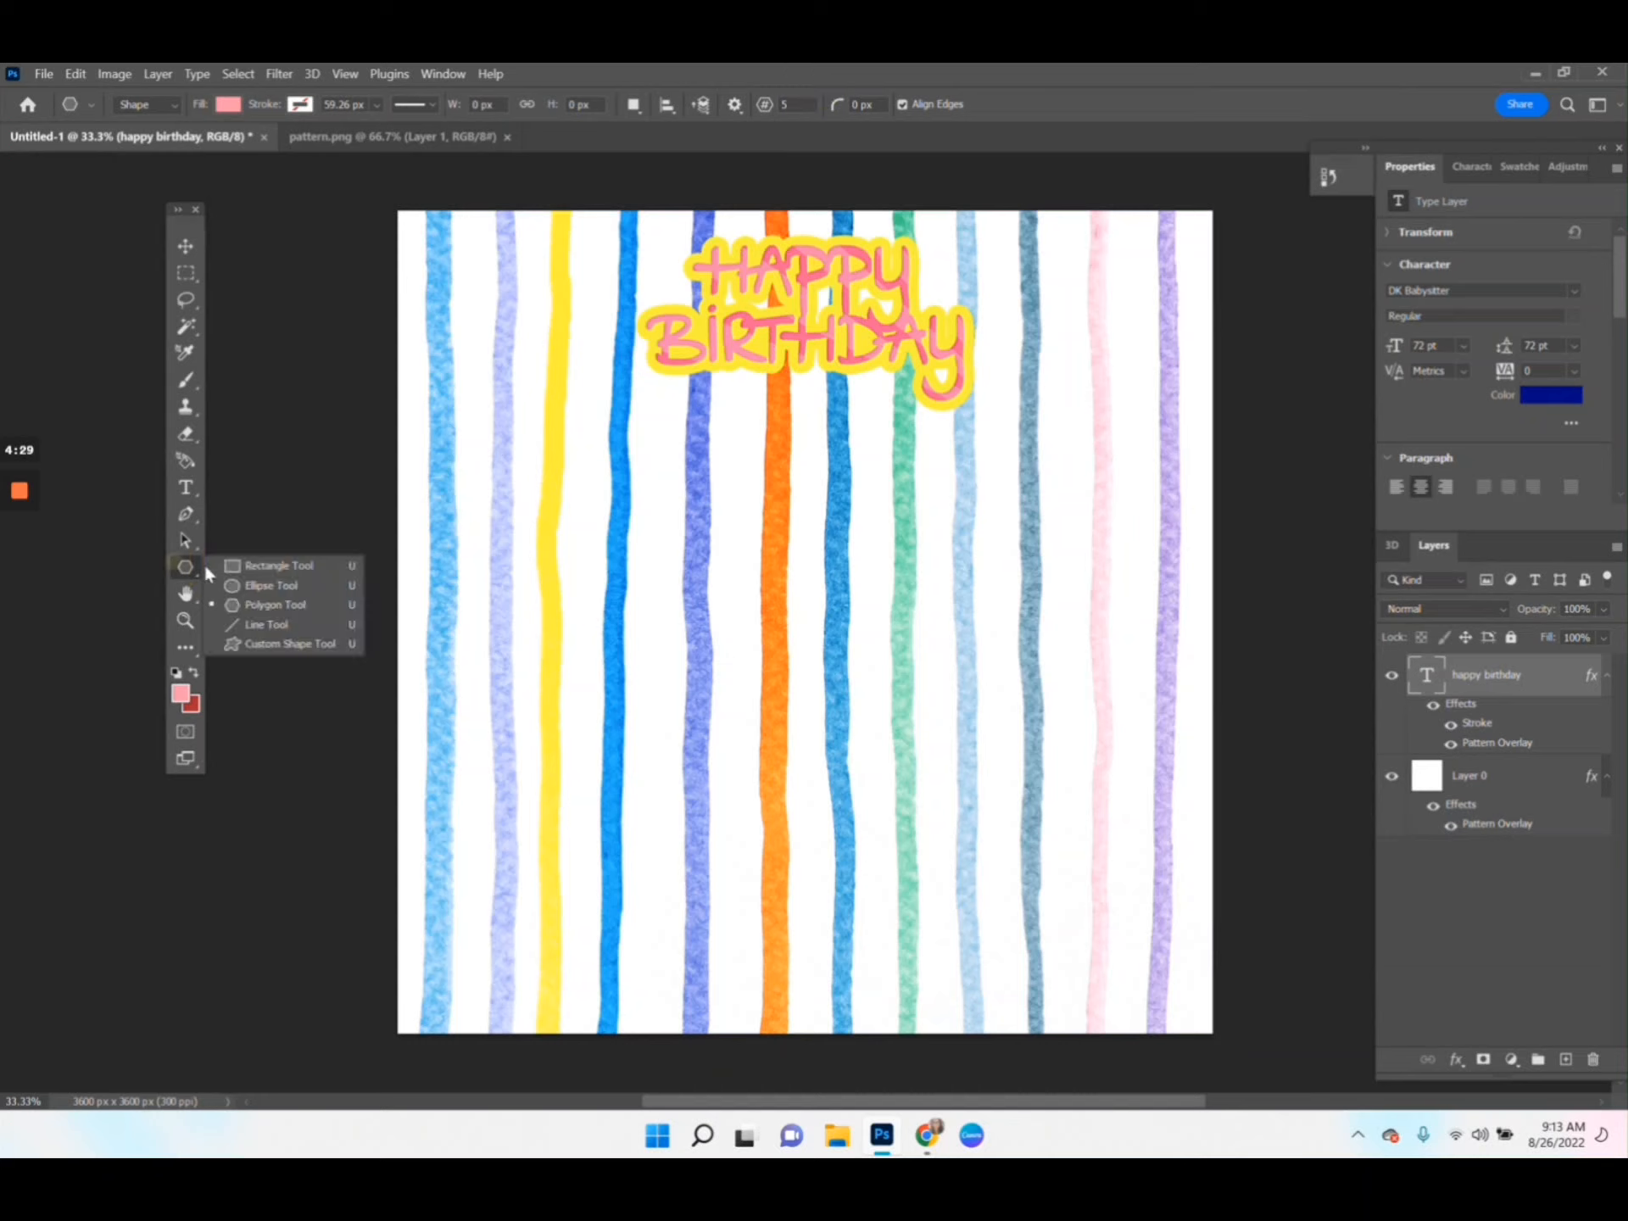
{"action": "left_click", "coordinate": [734, 105]}
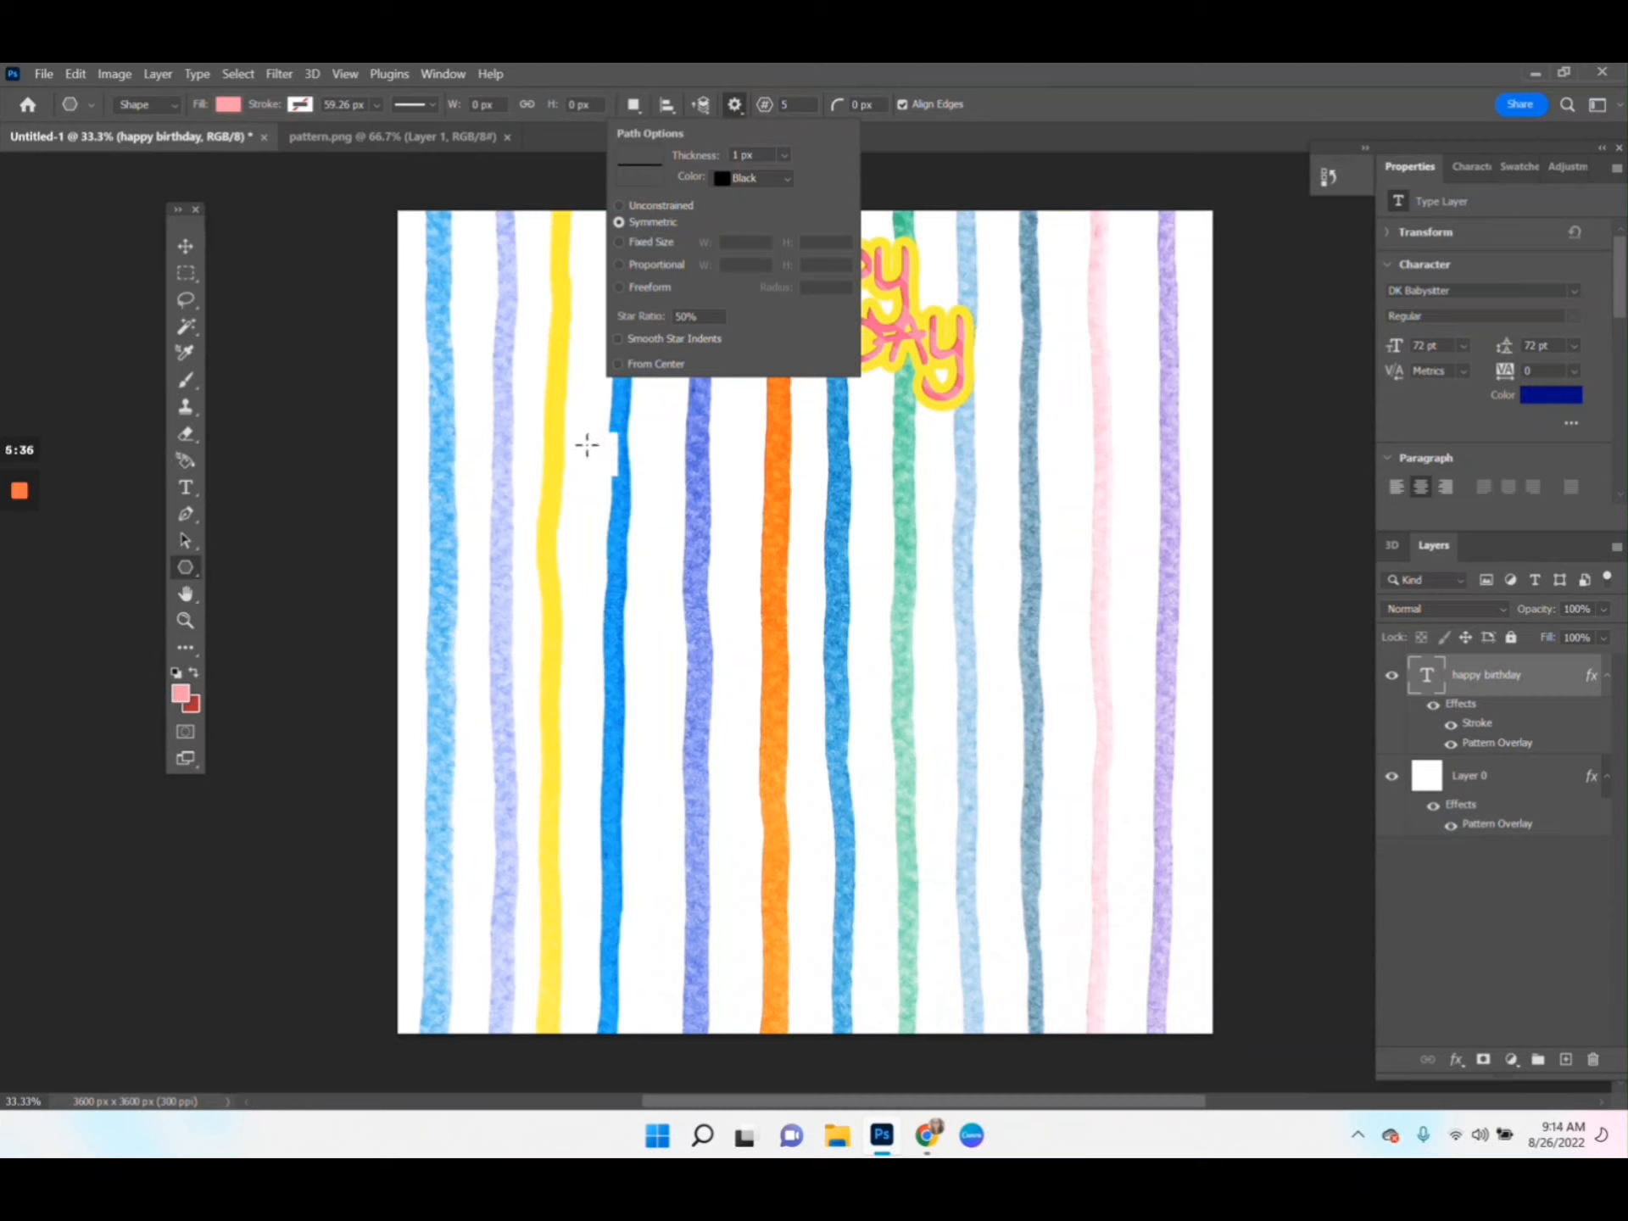
{"action": "left_click_drag", "start_coordinate": [593, 444], "coordinate": [1049, 910]}
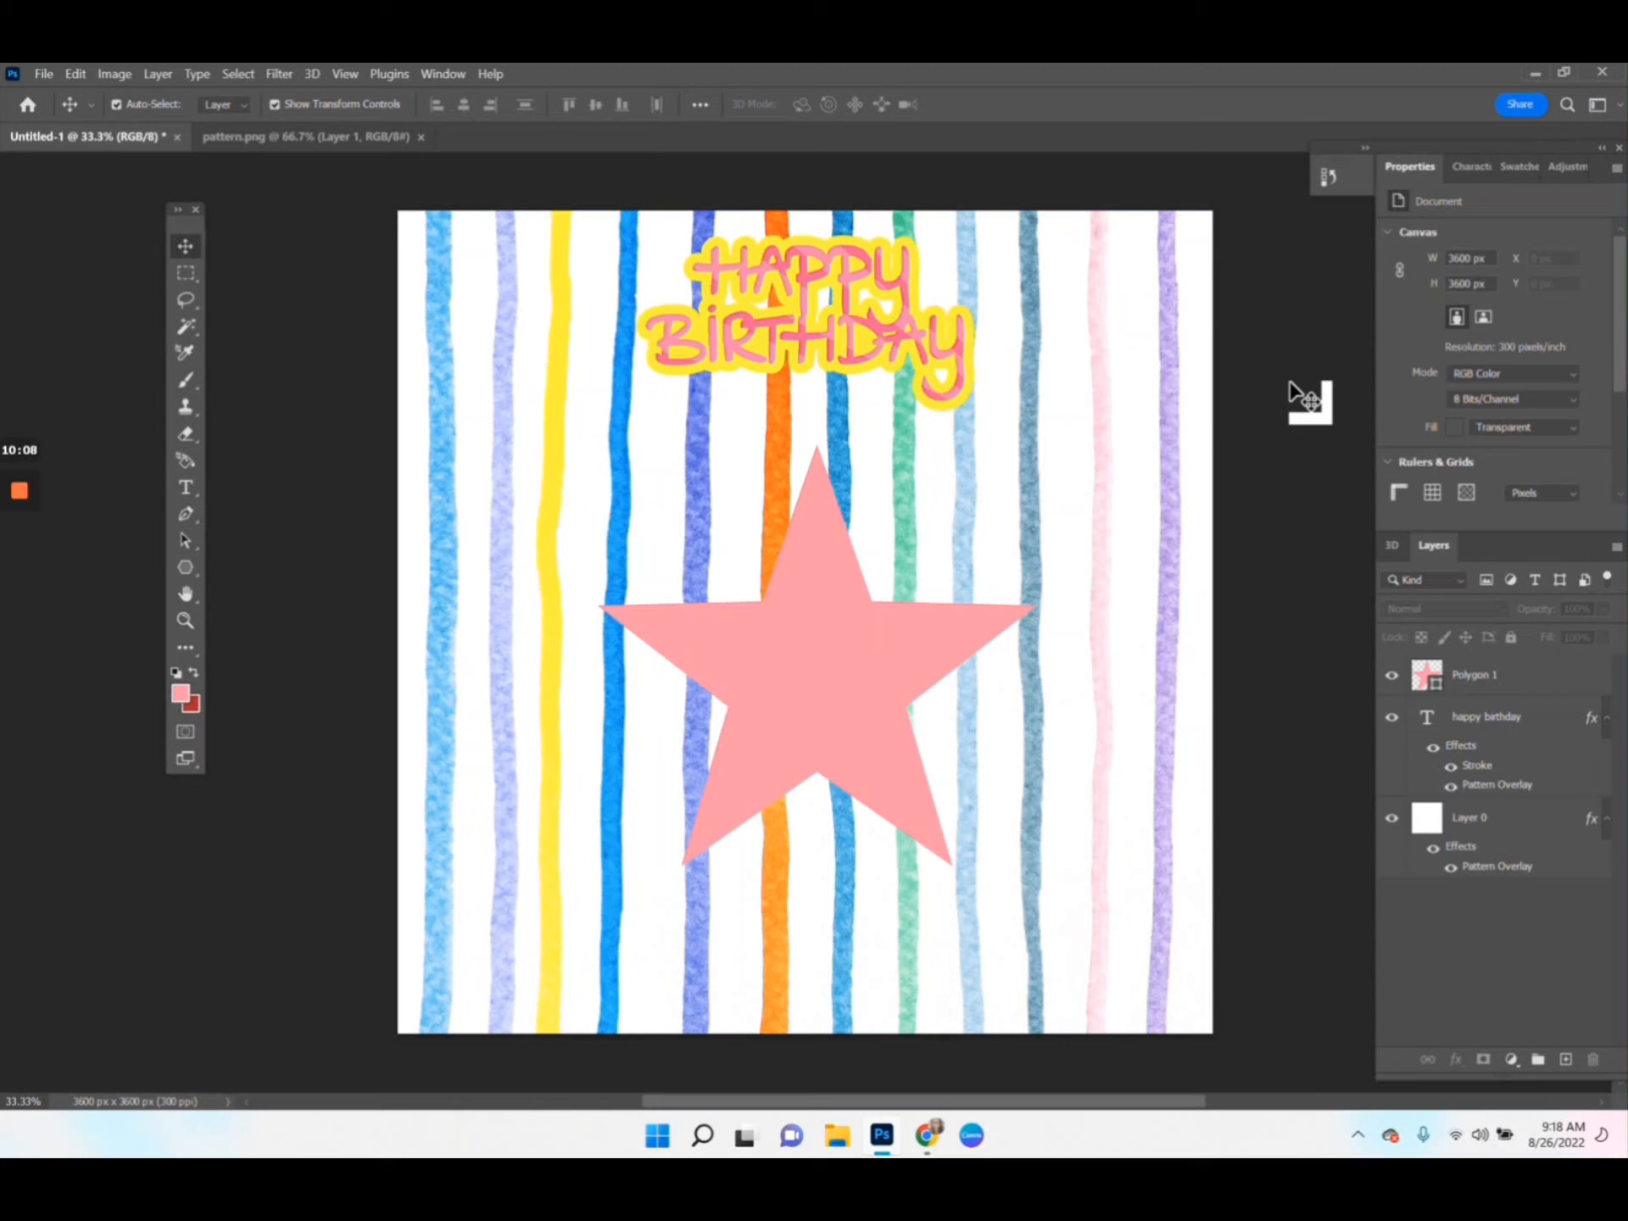
Select the star, text and background layers together on the canvas and try moving them as one
{"action": "left_click", "coordinate": [1283, 644]}
{"action": "left_click_drag", "start_coordinate": [1284, 638], "coordinate": [362, 198]}
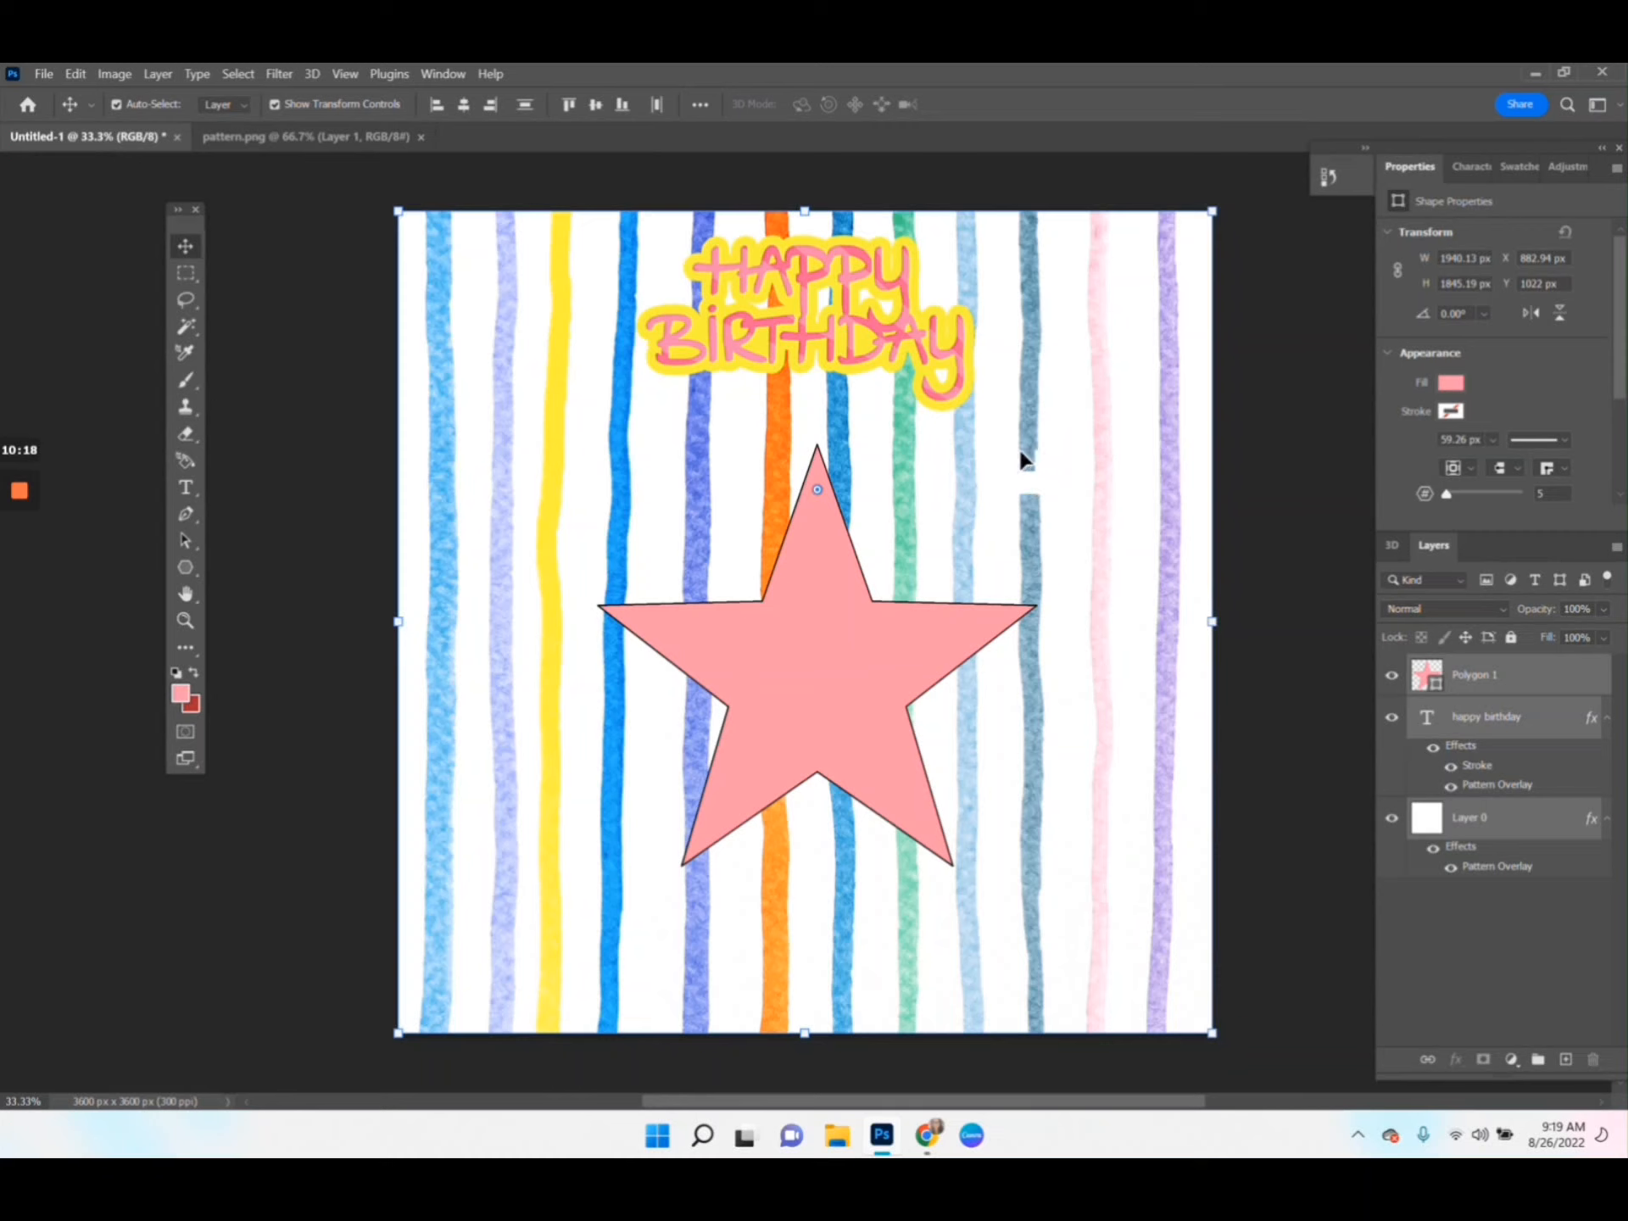
{"action": "left_click_drag", "start_coordinate": [719, 606], "coordinate": [856, 462]}
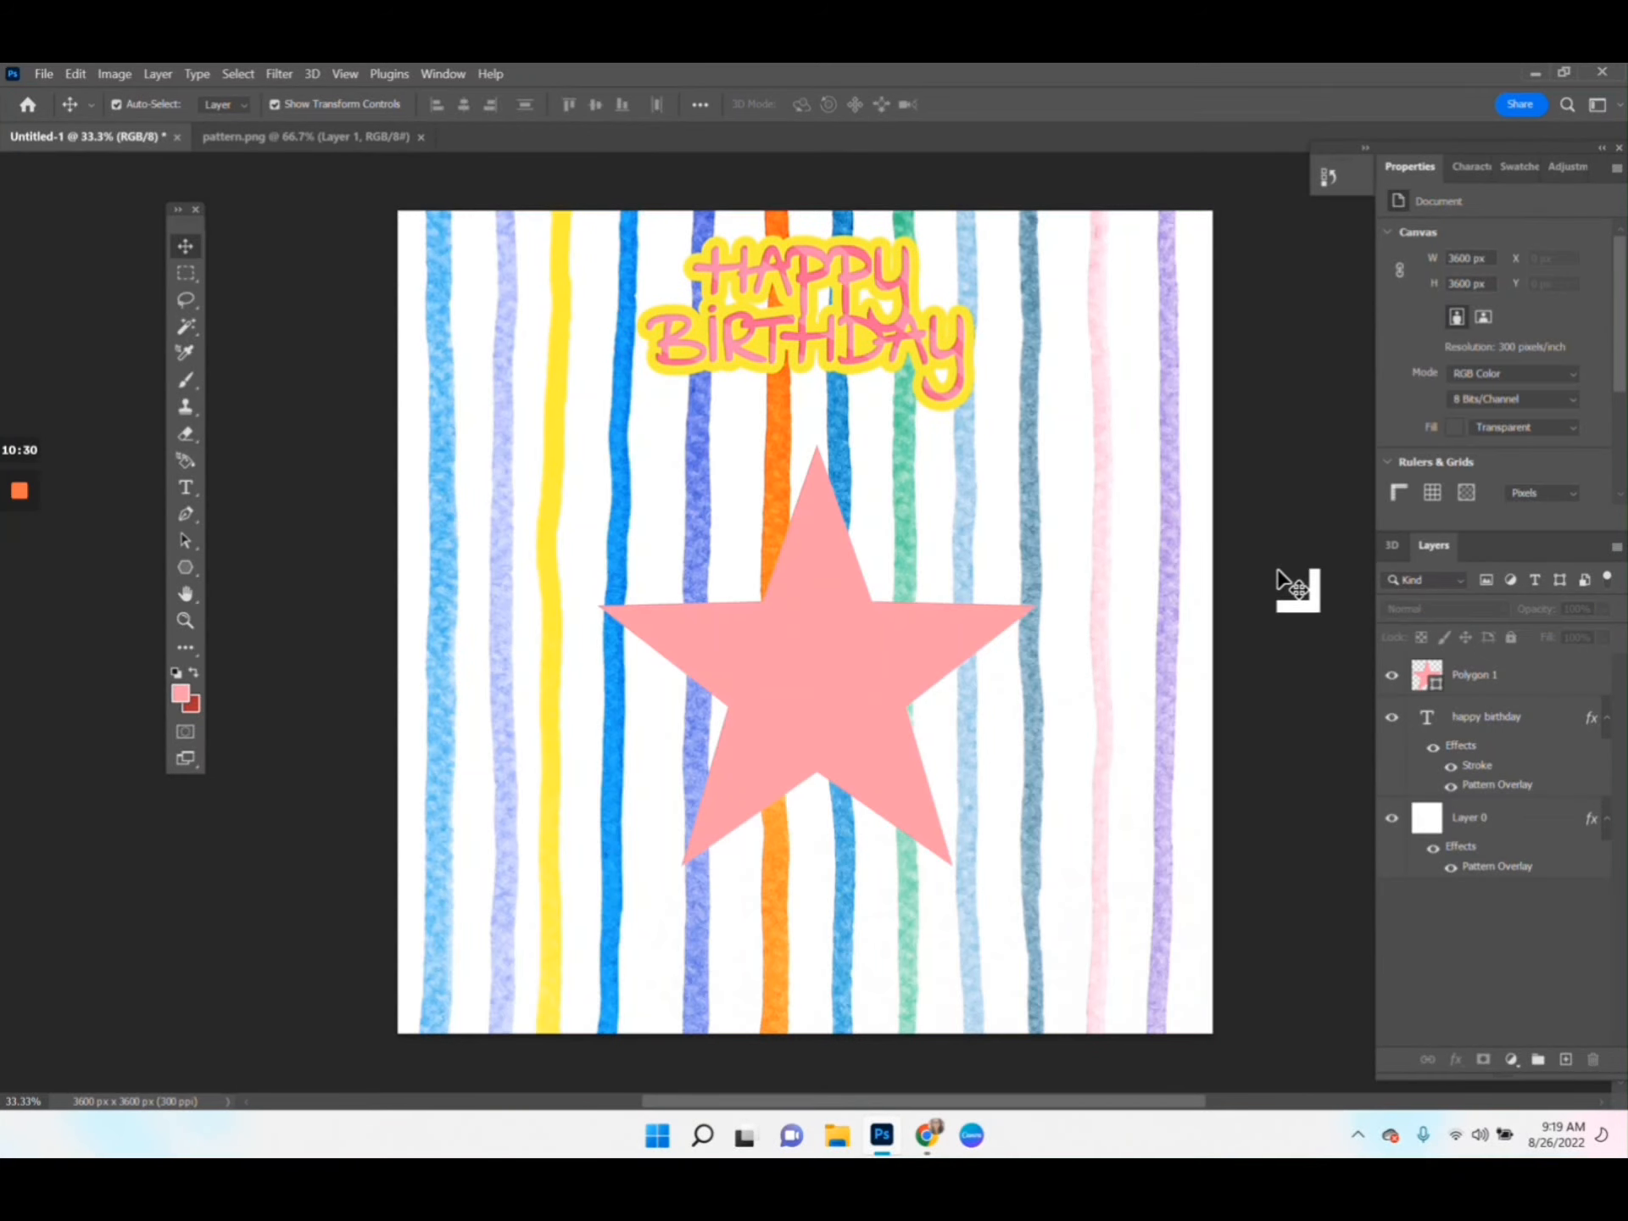
Select only the star and striped background layers, leaving out the text layer, and try moving them together
{"action": "left_click", "coordinate": [1526, 676]}
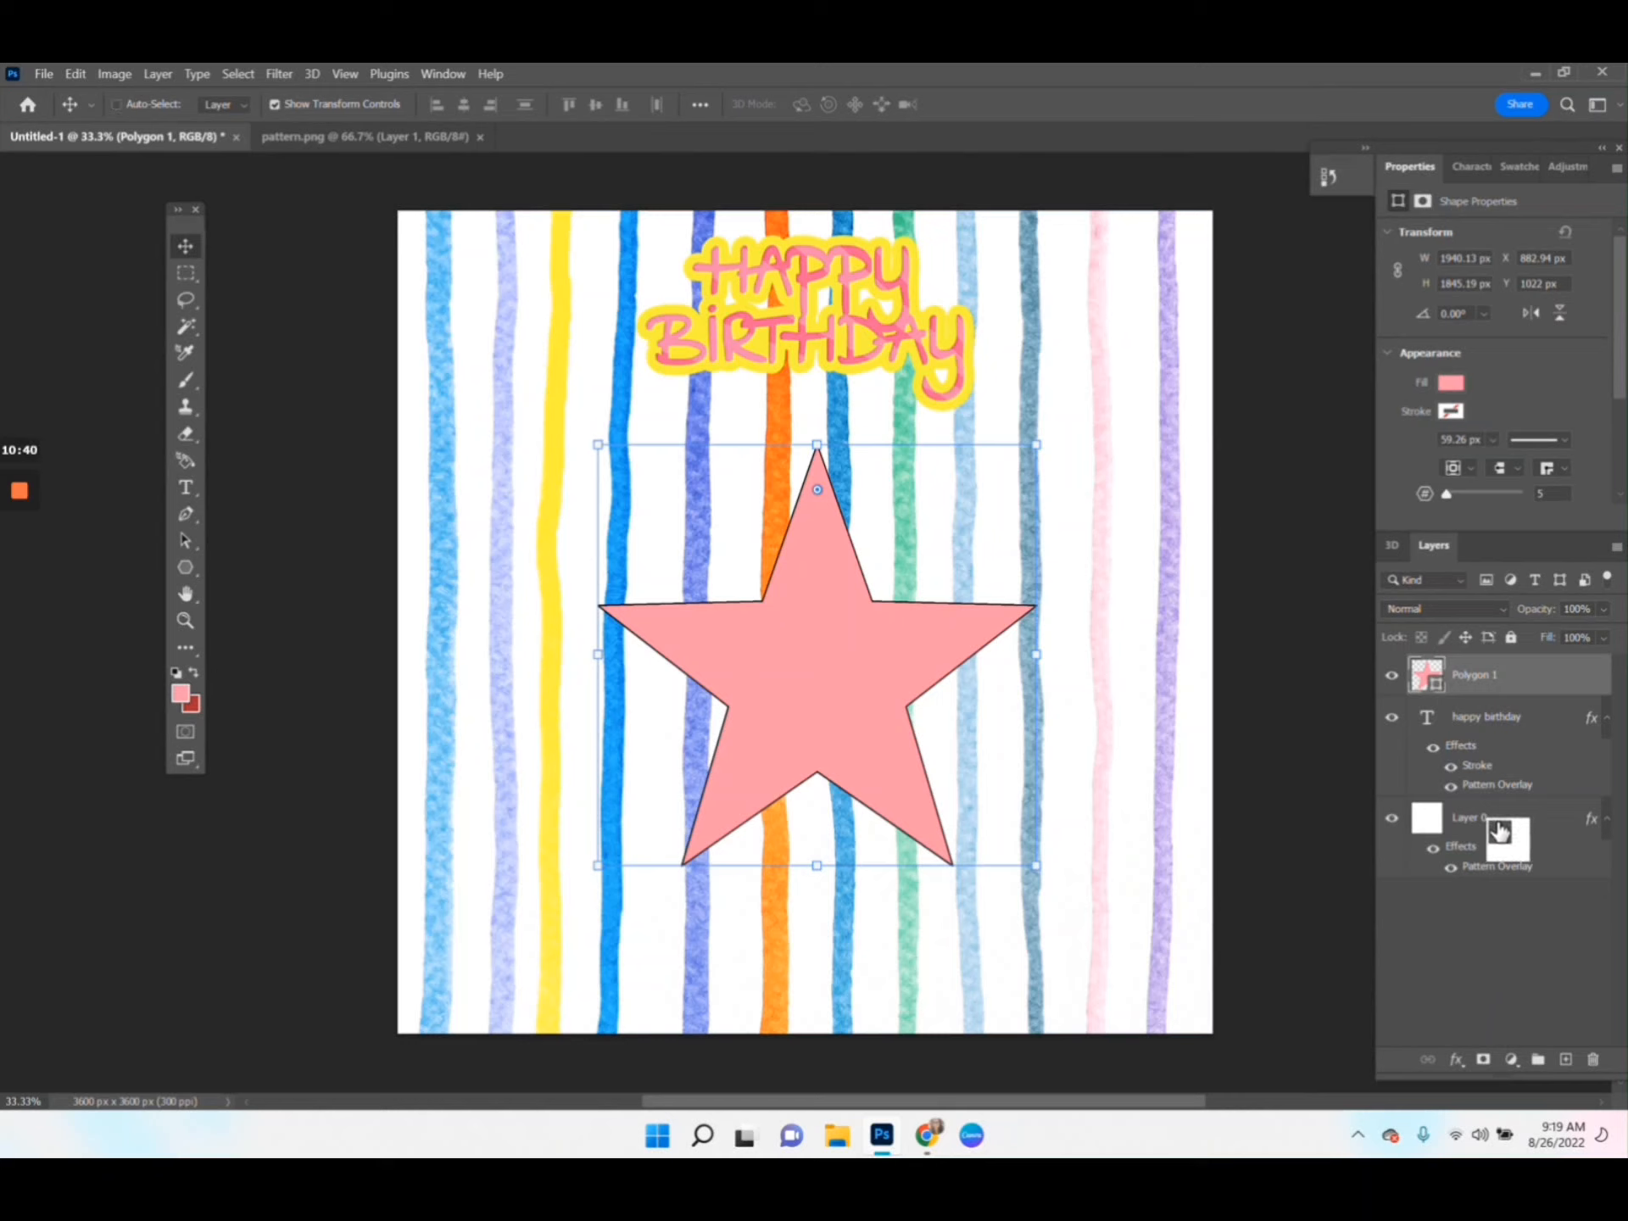
{"action": "left_click", "coordinate": [1492, 819], "text": "ctrl"}
{"action": "left_click_drag", "start_coordinate": [1526, 719], "coordinate": [1541, 900]}
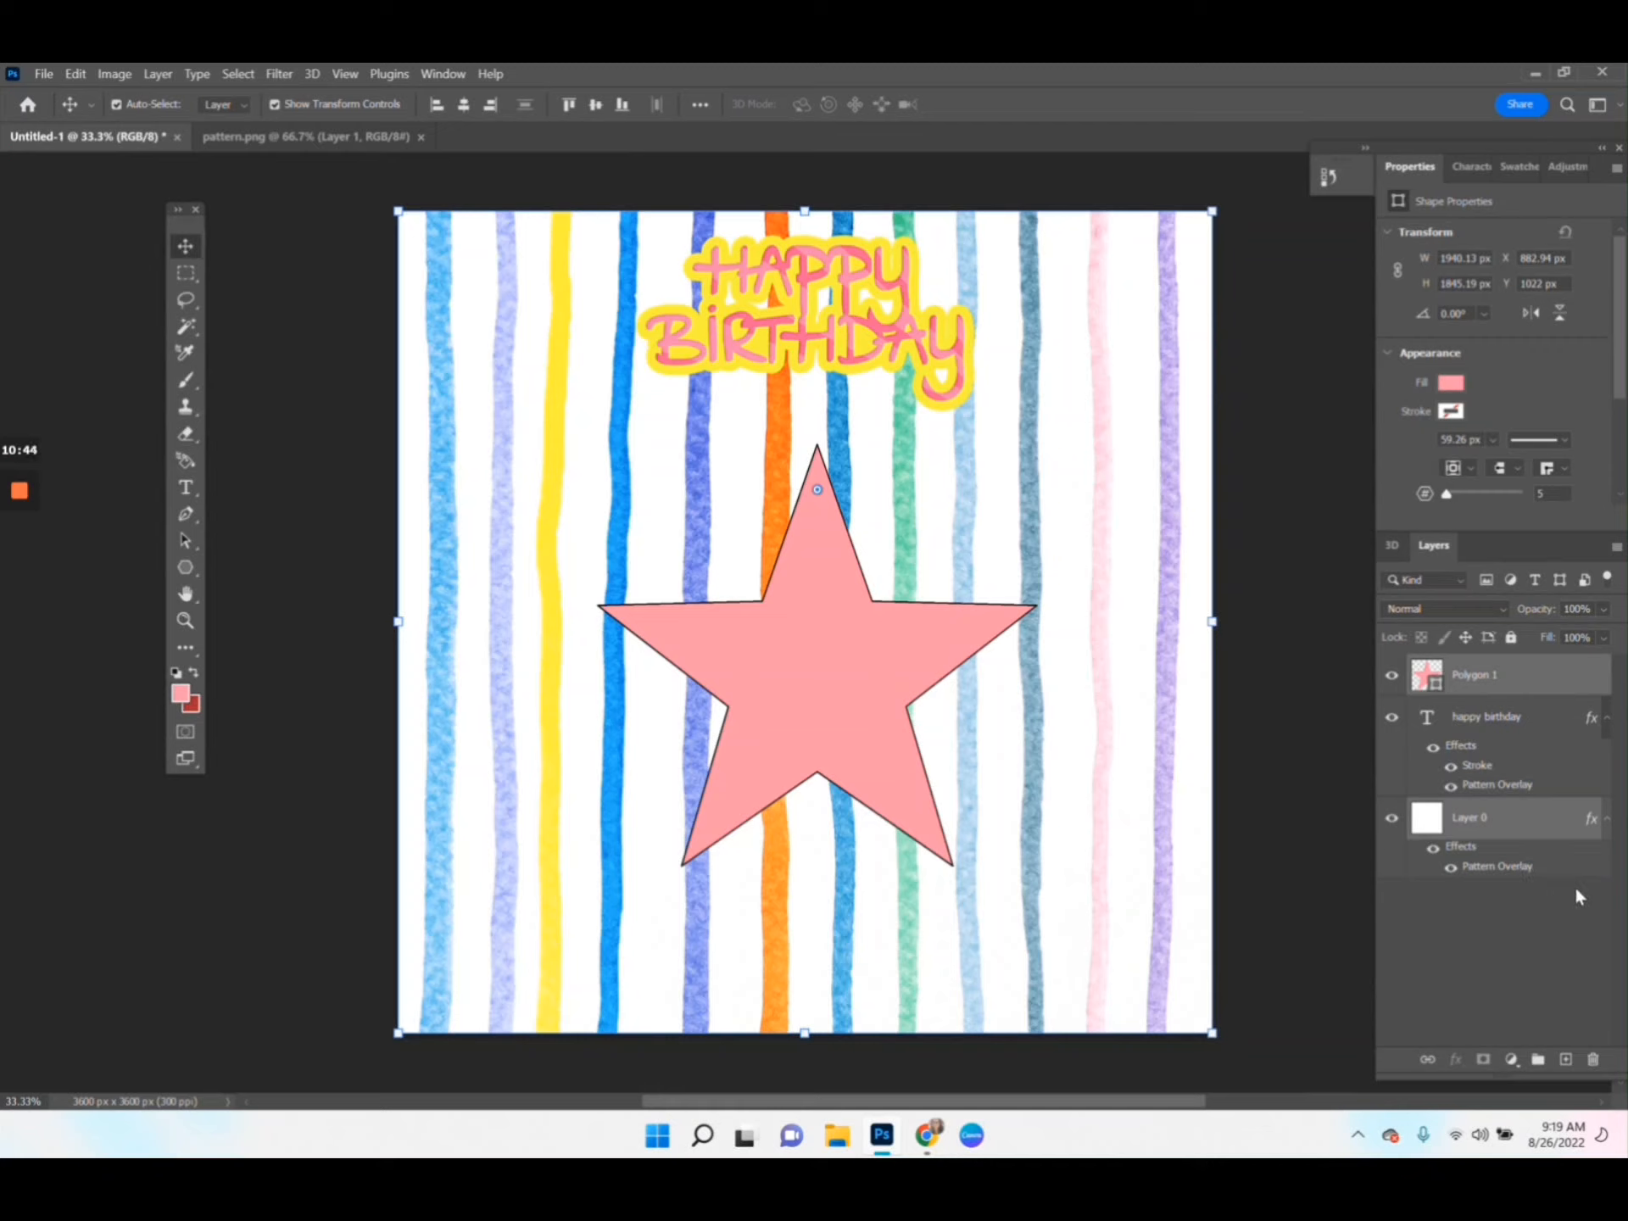
{"action": "left_click_drag", "start_coordinate": [1496, 820], "coordinate": [381, 831]}
{"action": "left_click_drag", "start_coordinate": [903, 717], "coordinate": [957, 634]}
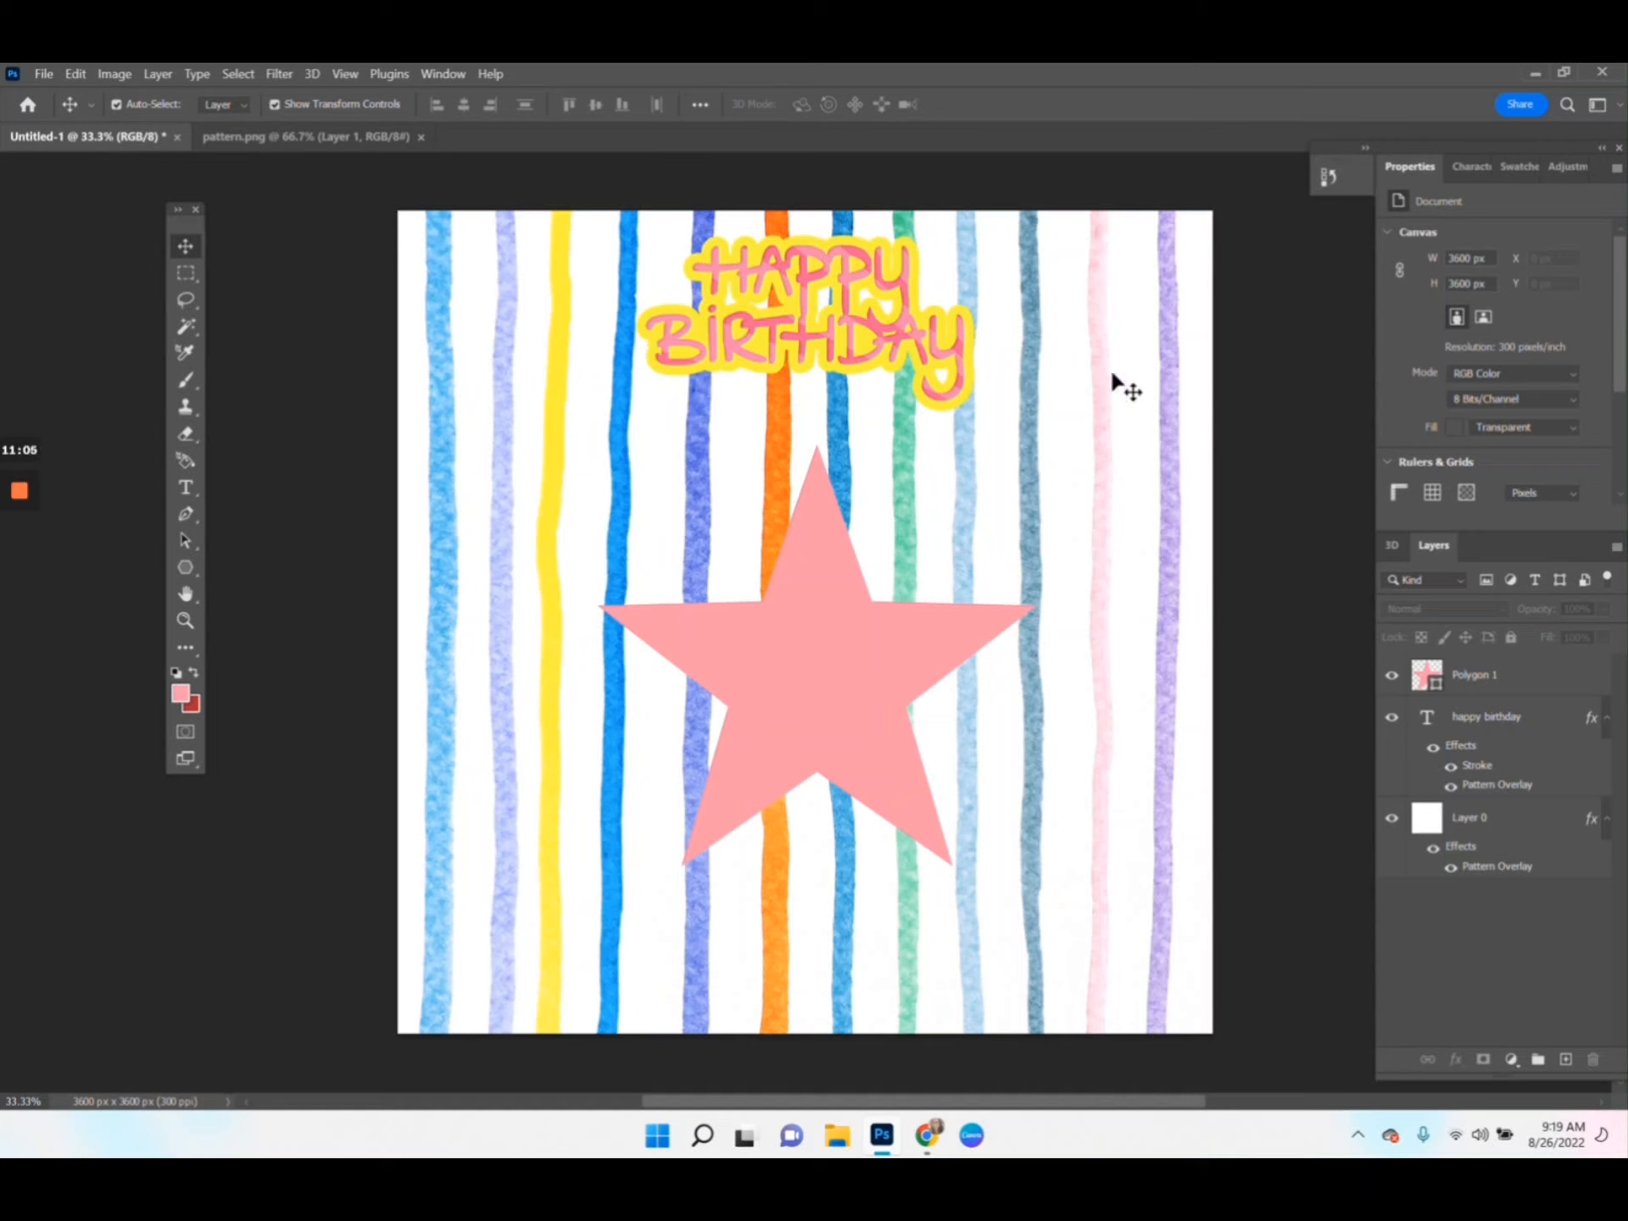
Select only the happy birthday text and star layers, leaving out the striped background, and try moving them together
{"action": "left_click", "coordinate": [826, 276]}
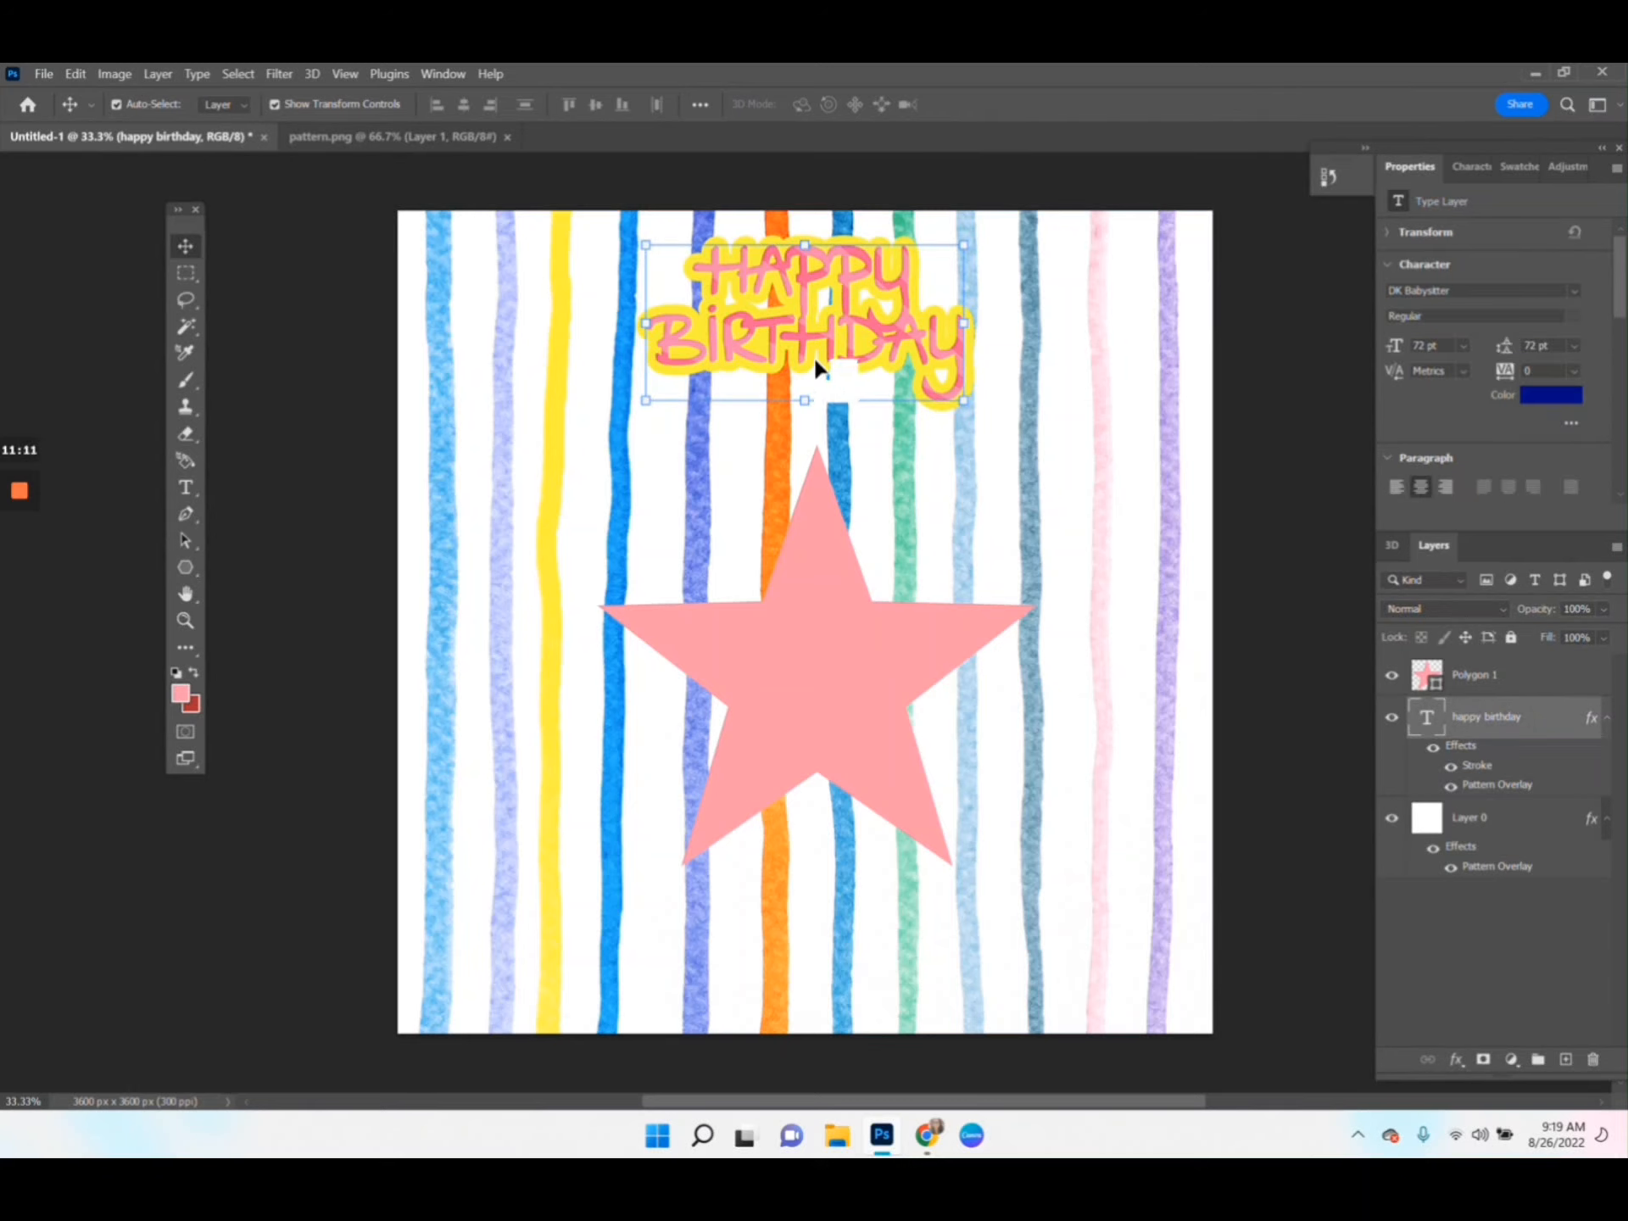
{"action": "left_click", "coordinate": [810, 693]}
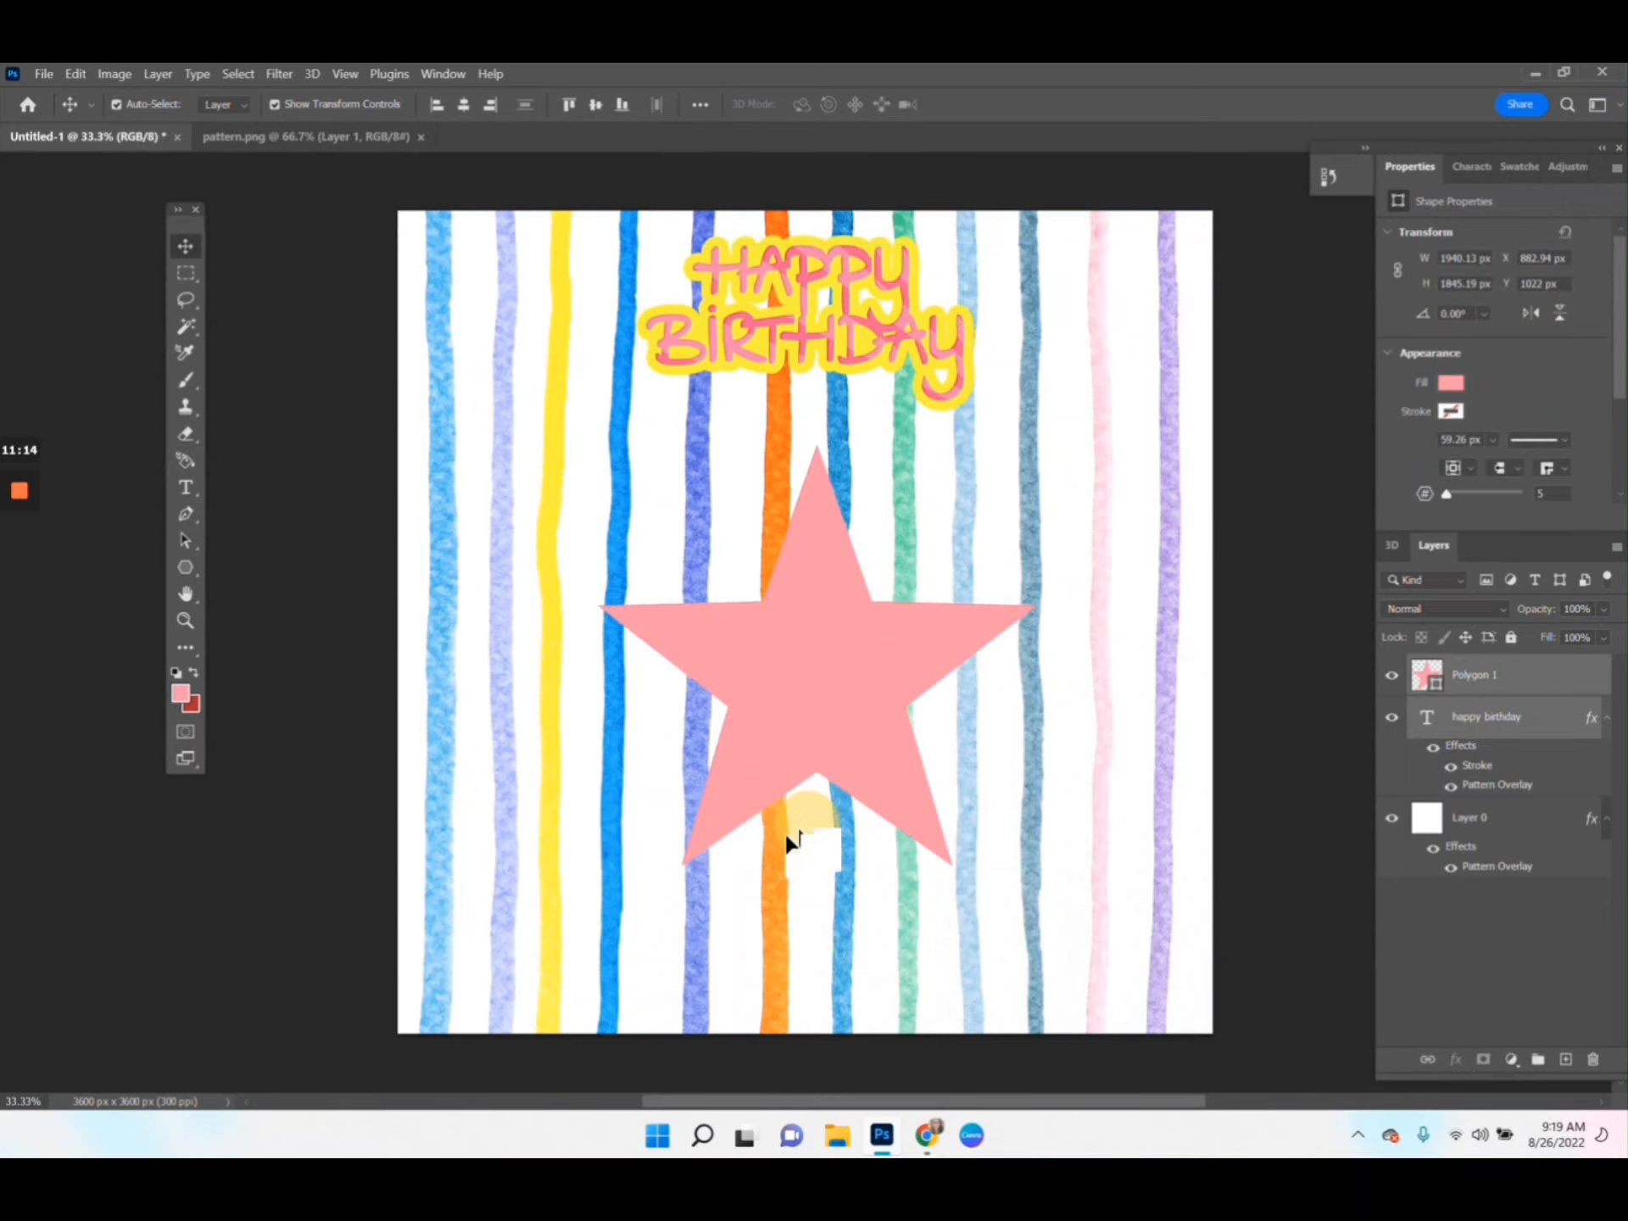
{"action": "left_click_drag", "start_coordinate": [787, 835], "coordinate": [853, 727]}
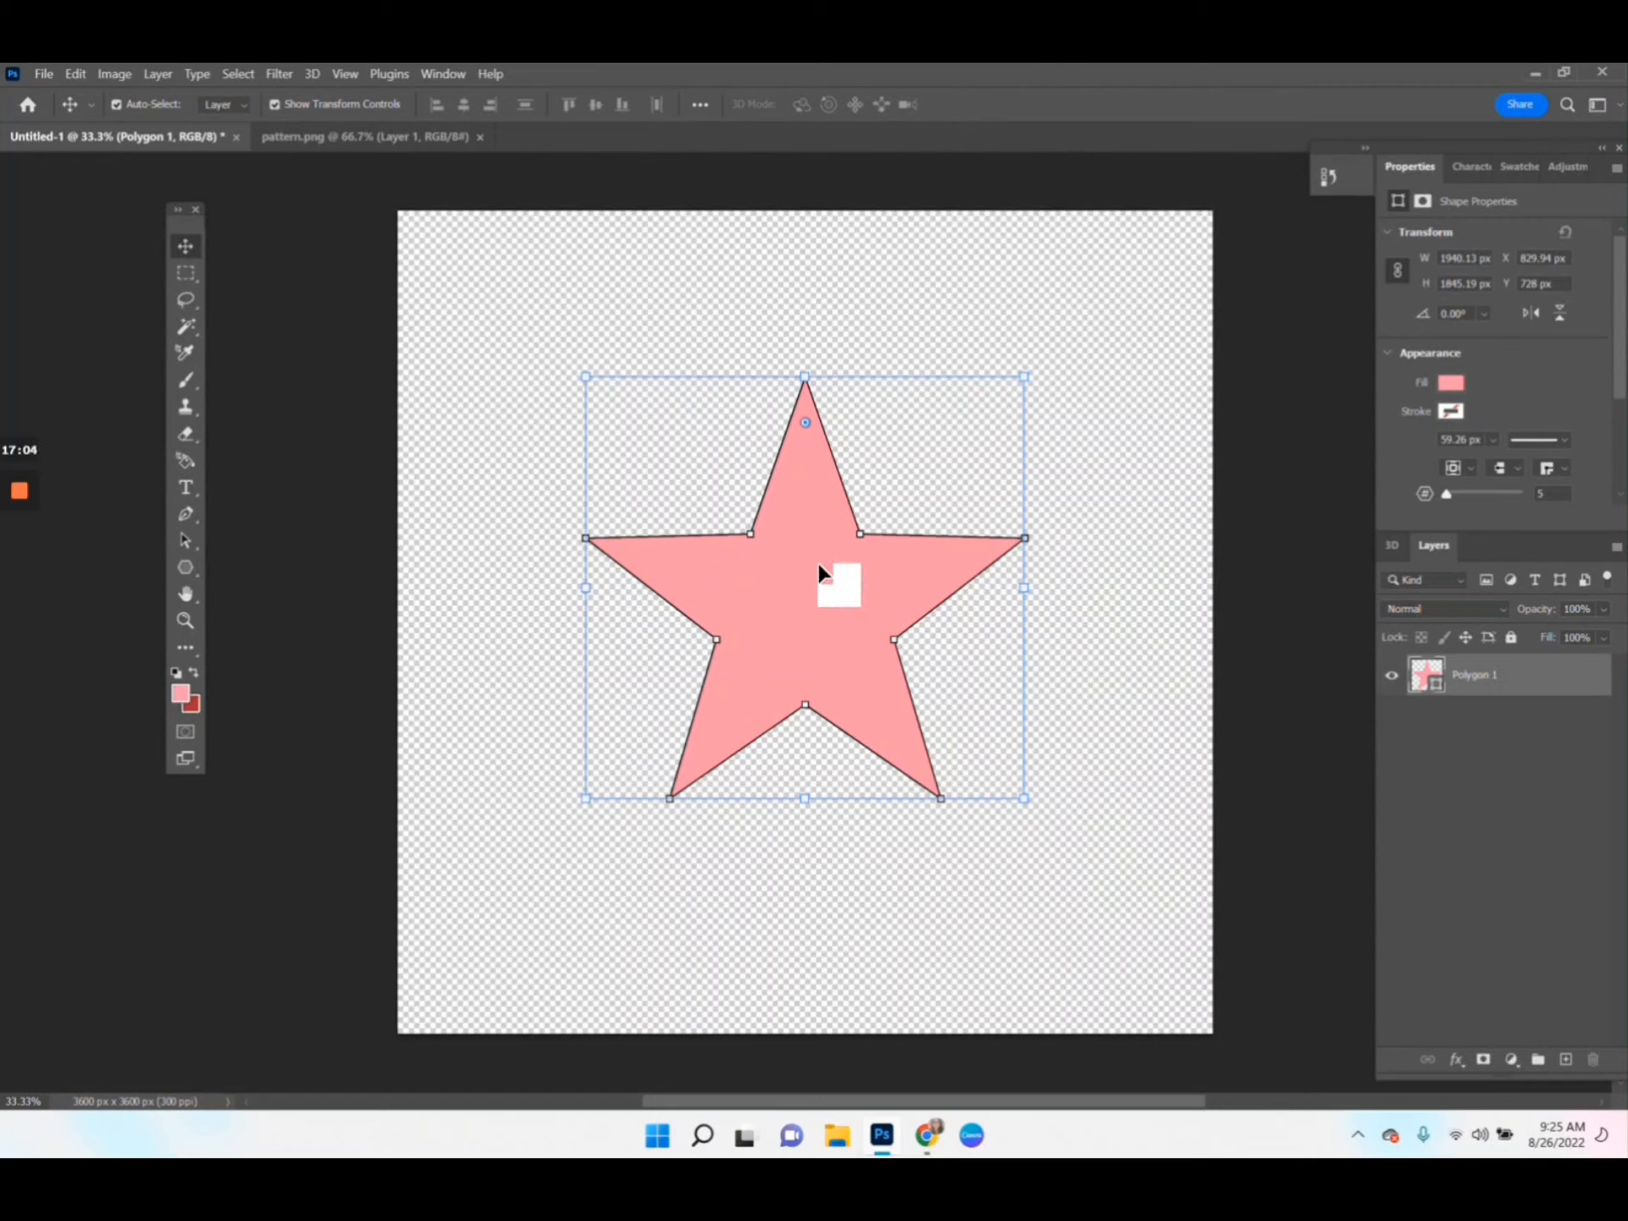
Duplicate the star layer within the same document, try moving the copy around the canvas, and delete the copy
{"action": "left_click_drag", "start_coordinate": [818, 573], "coordinate": [824, 586]}
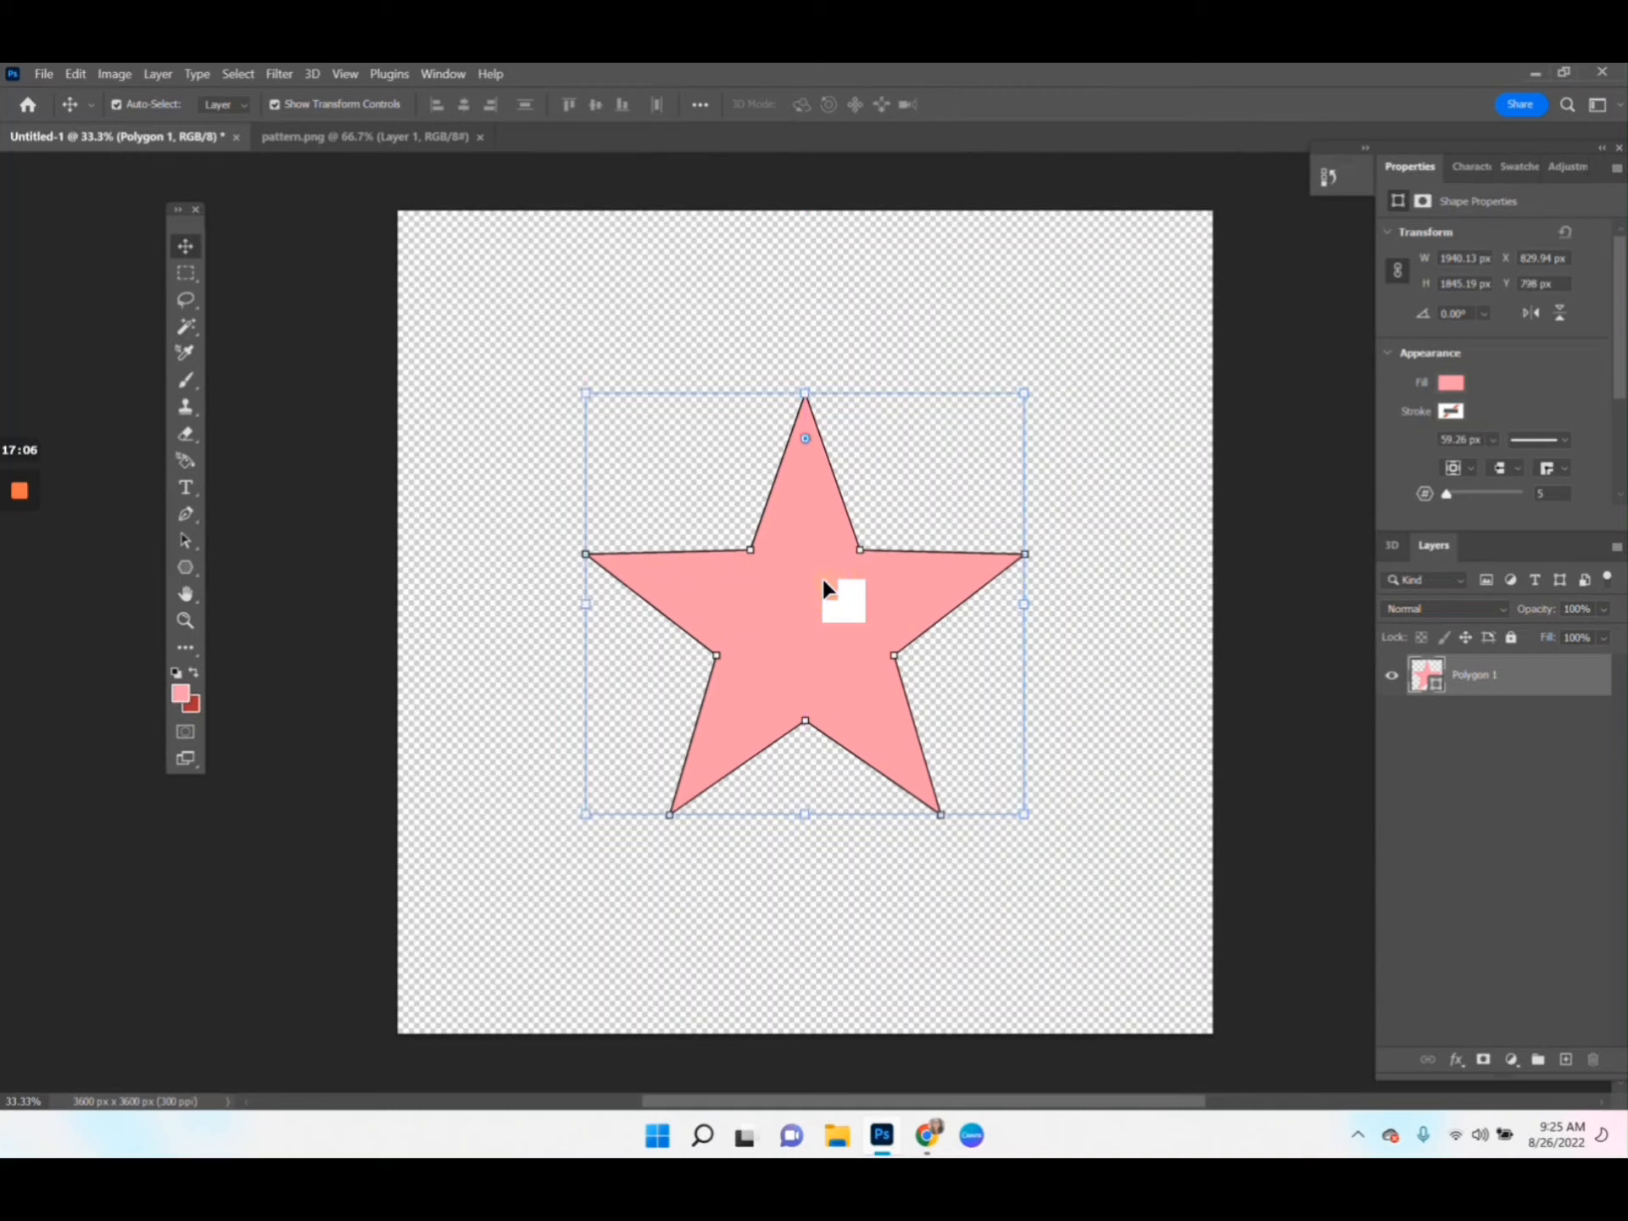
{"action": "left_click", "coordinate": [163, 73]}
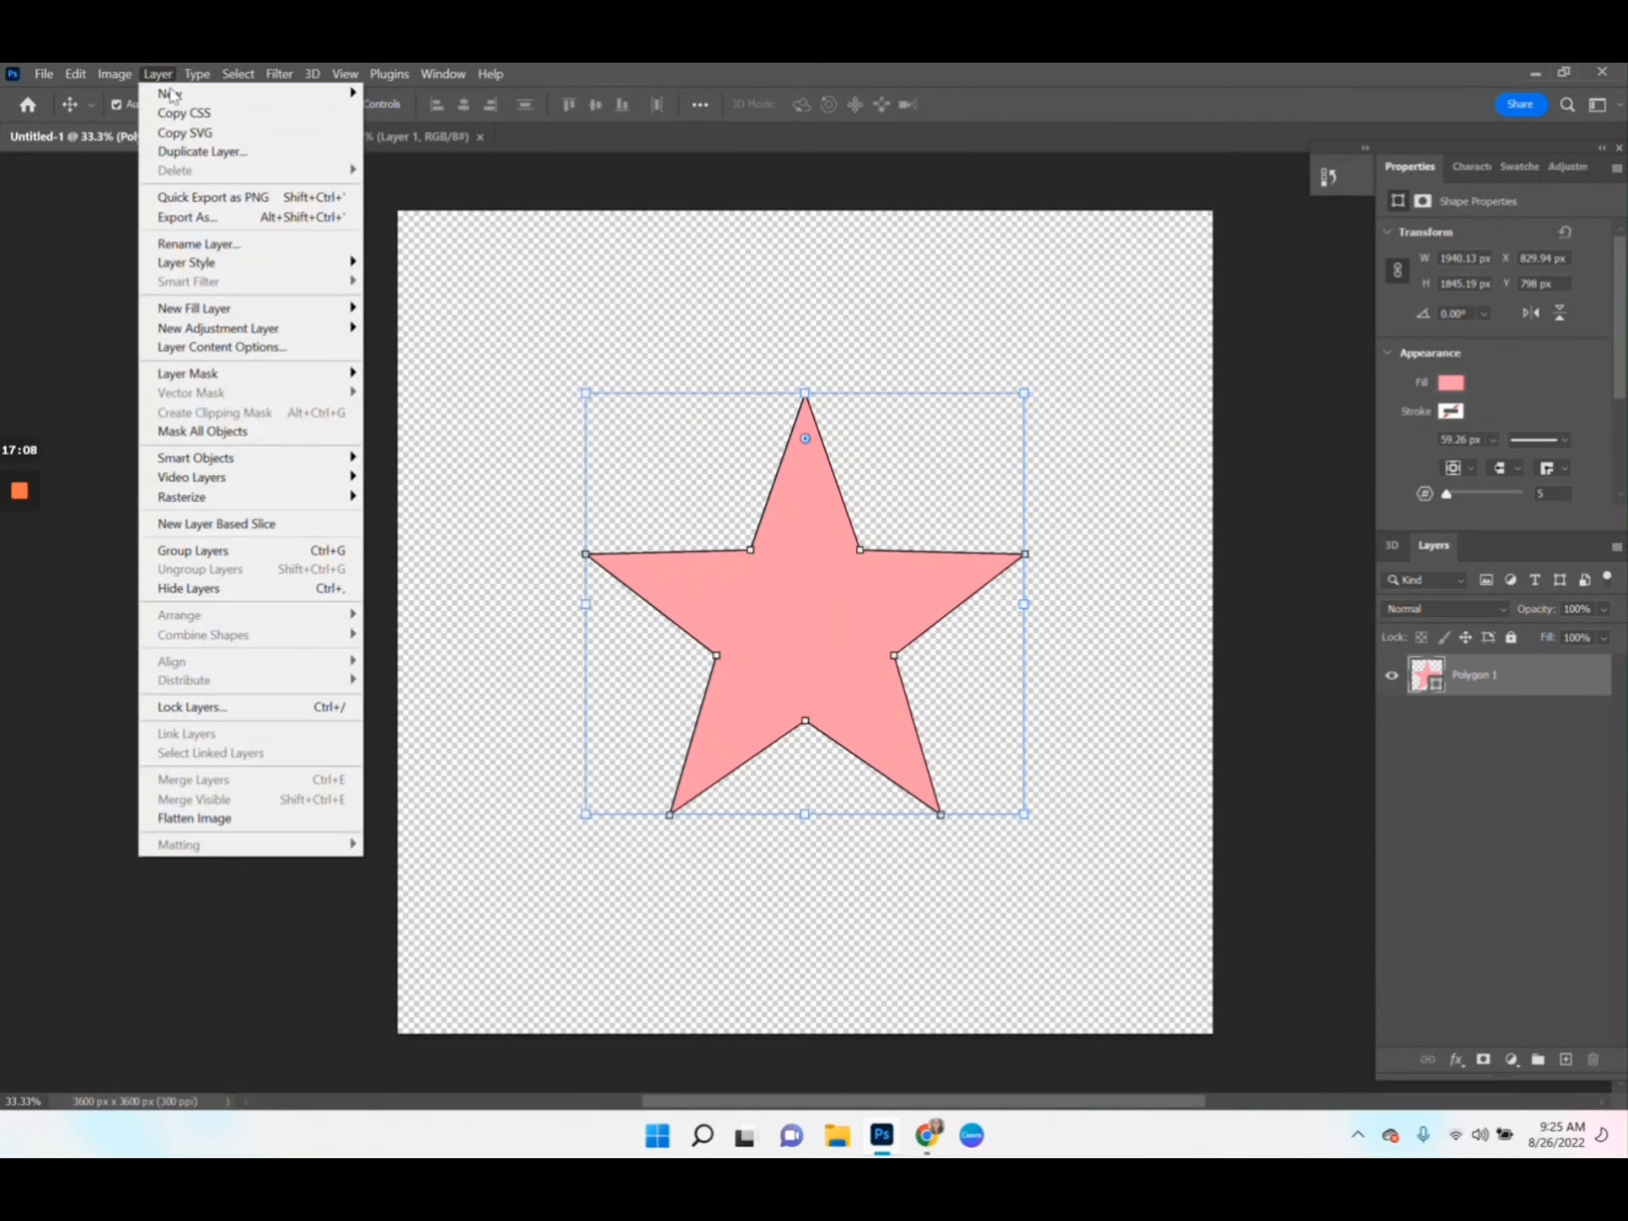
{"action": "left_click", "coordinate": [254, 154]}
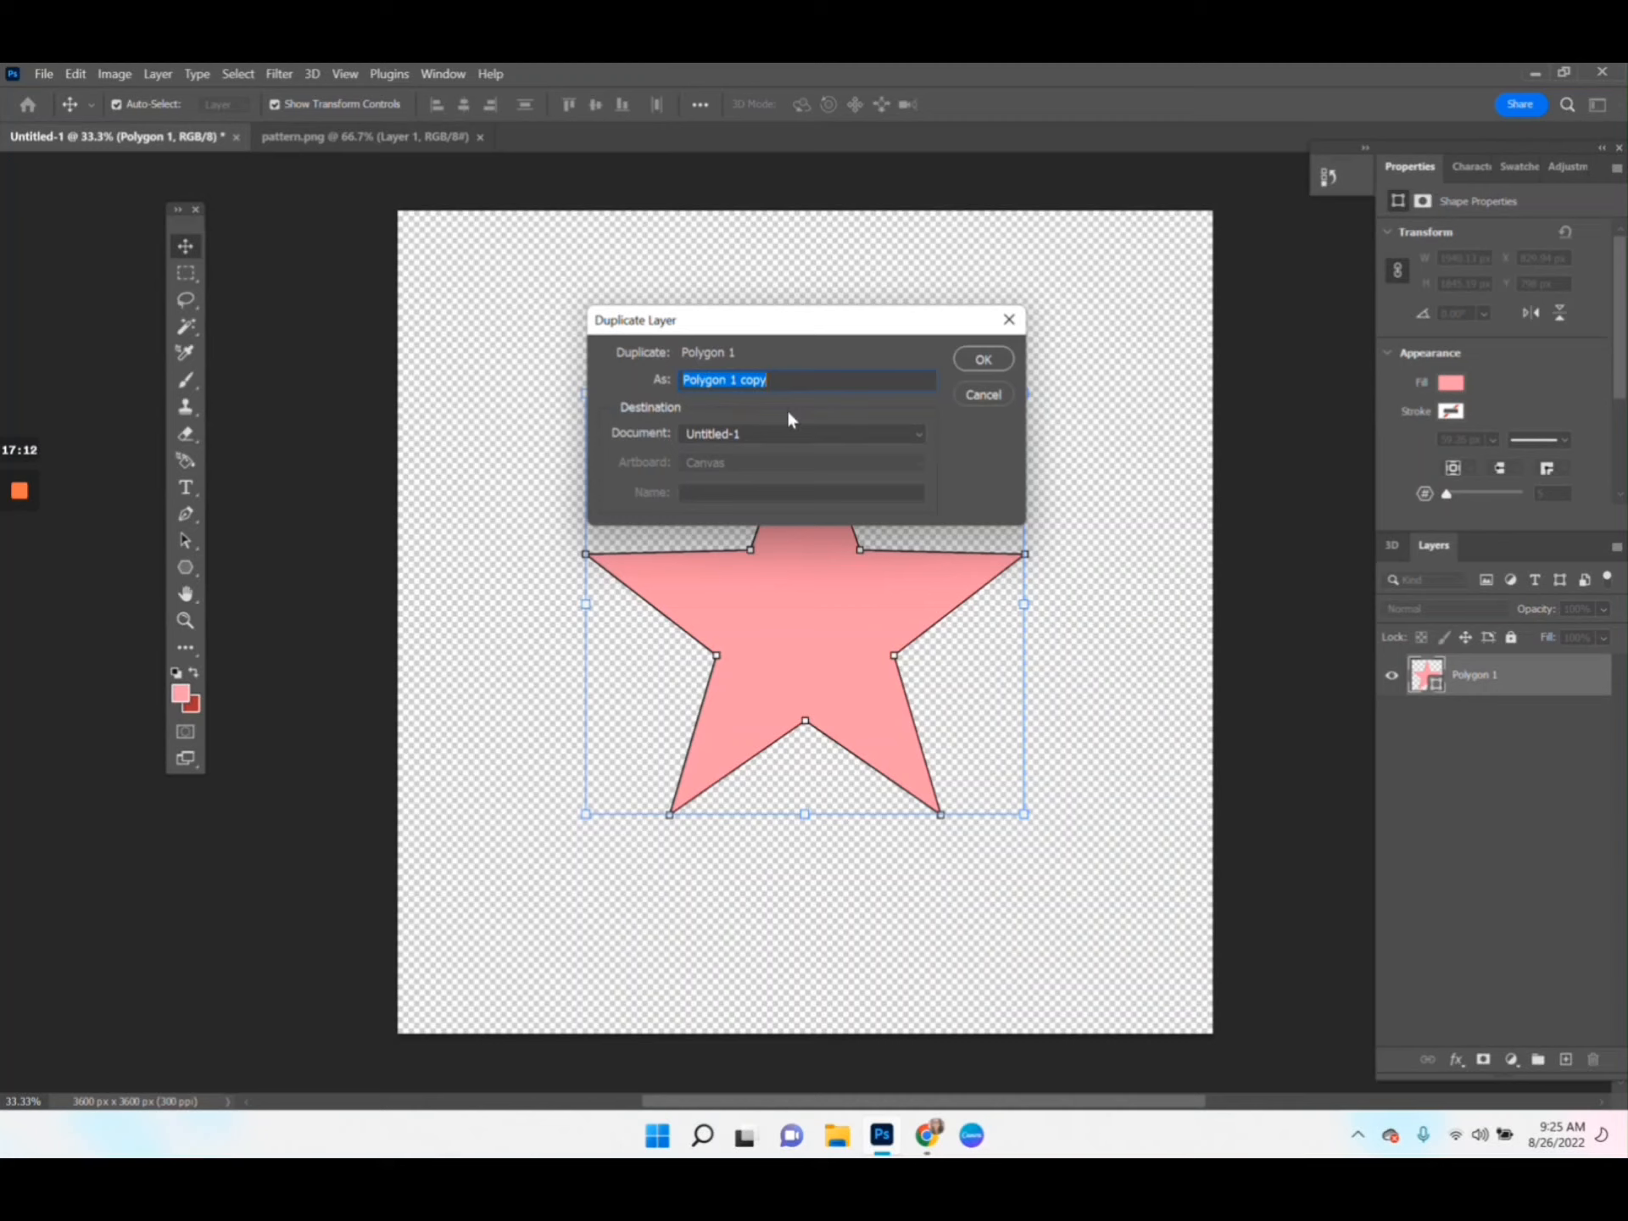
{"action": "left_click", "coordinate": [984, 359]}
{"action": "left_click_drag", "start_coordinate": [856, 555], "coordinate": [990, 772]}
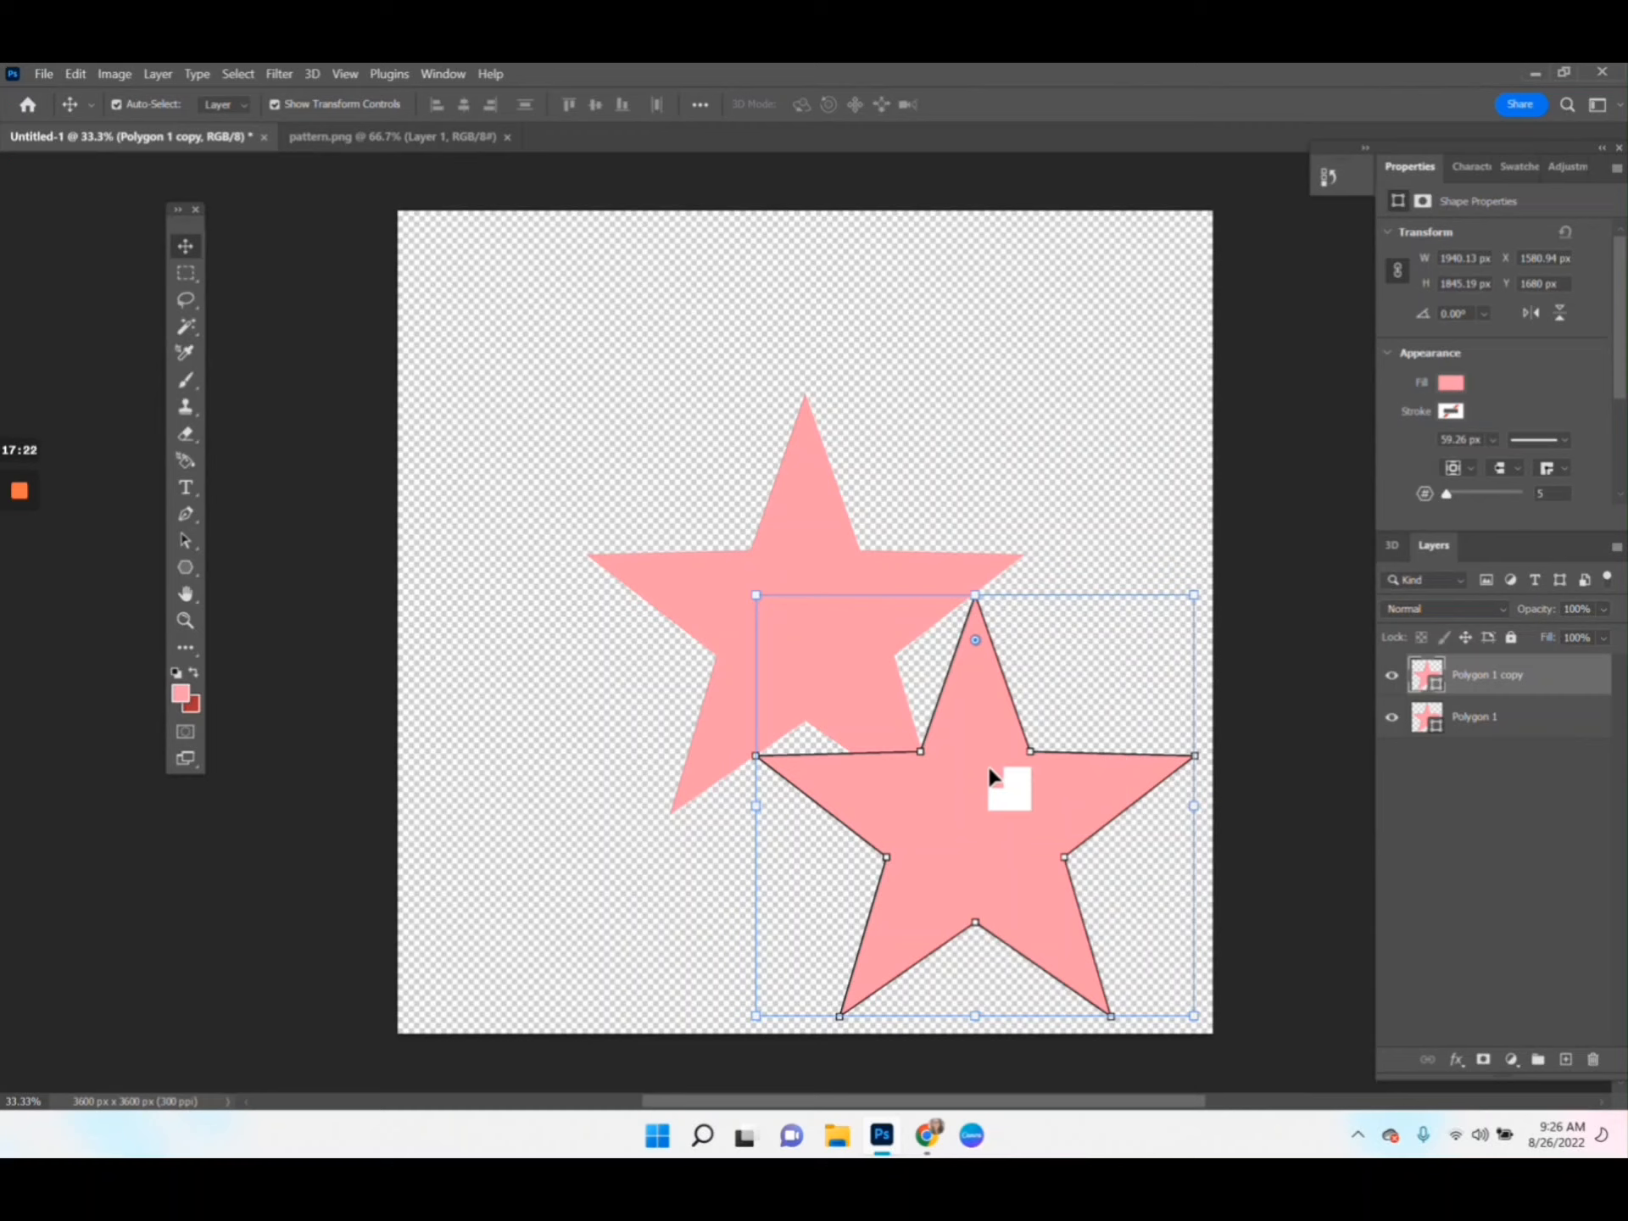
{"action": "left_click_drag", "start_coordinate": [1005, 824], "coordinate": [1046, 593]}
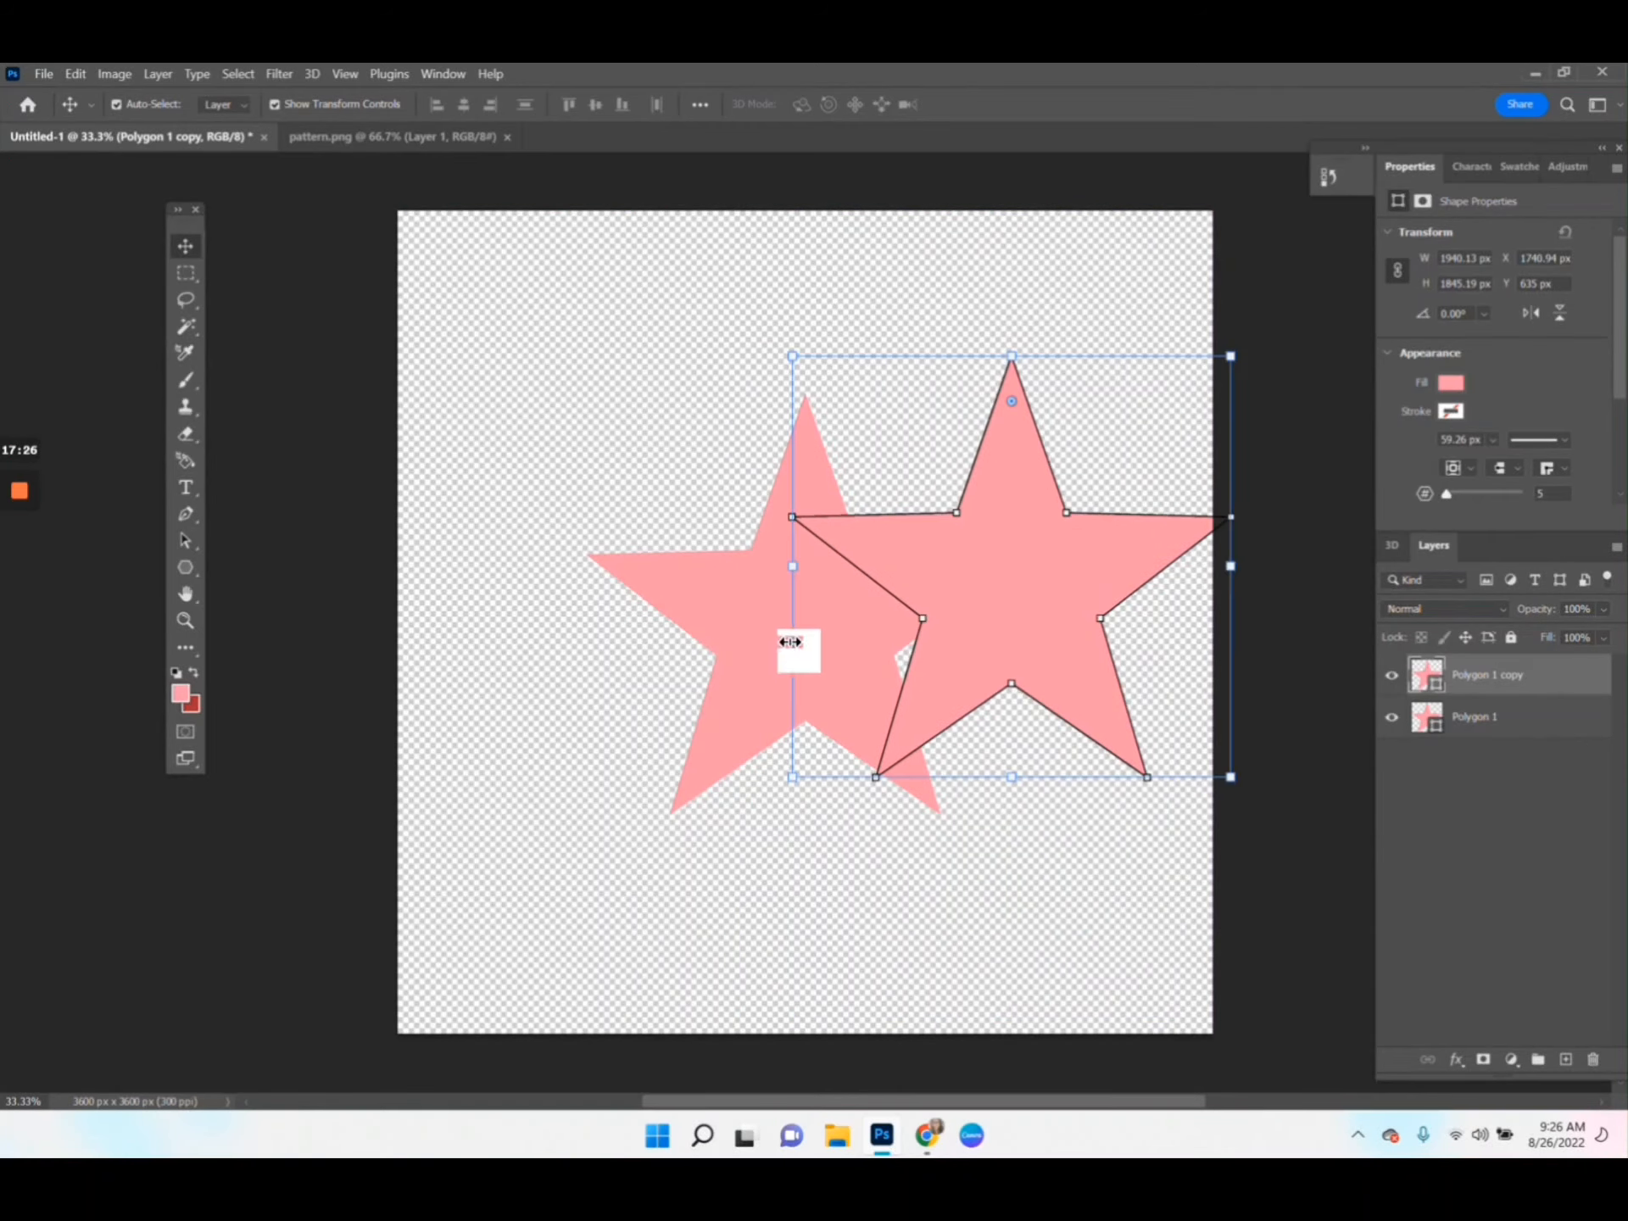
{"action": "key", "text": "Delete"}
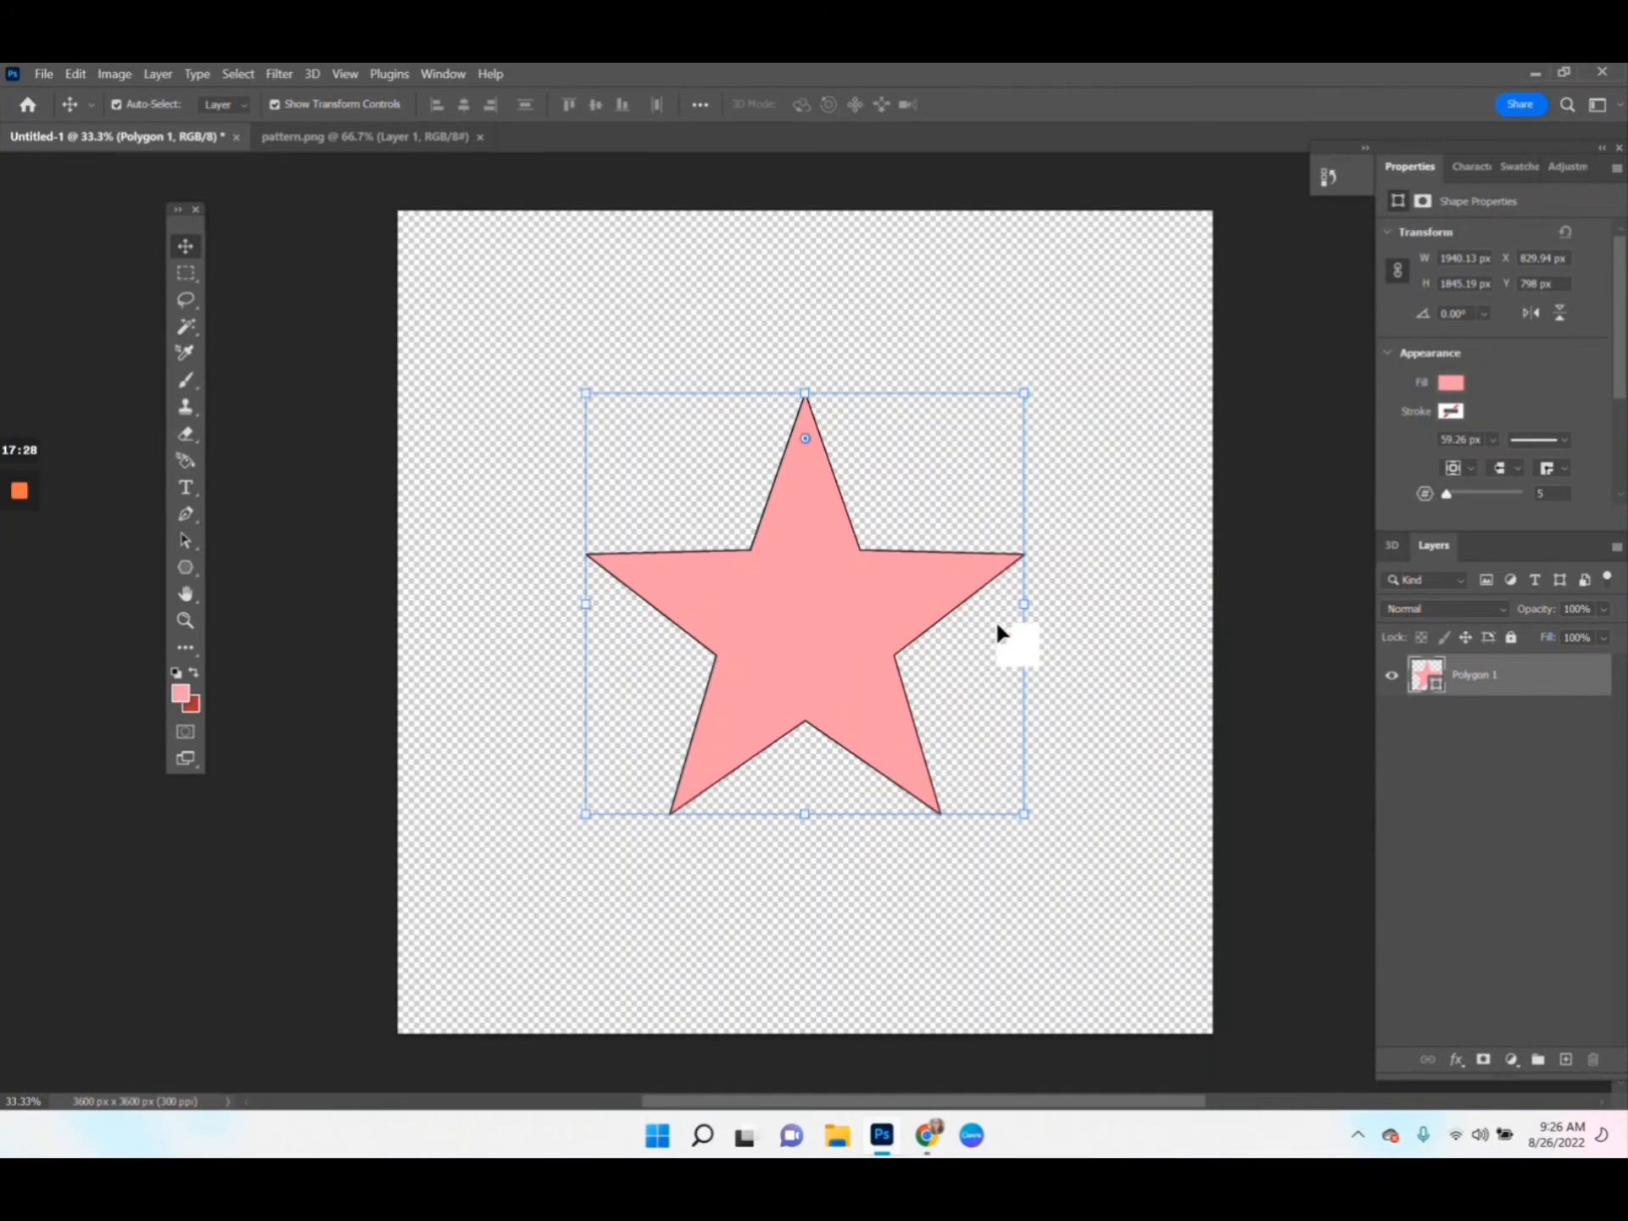
Duplicate the star layer and place the copy at the canvas's upper right and the original in its upper-left corner
{"action": "left_click", "coordinate": [848, 611]}
{"action": "key", "text": "ctrl+j"}
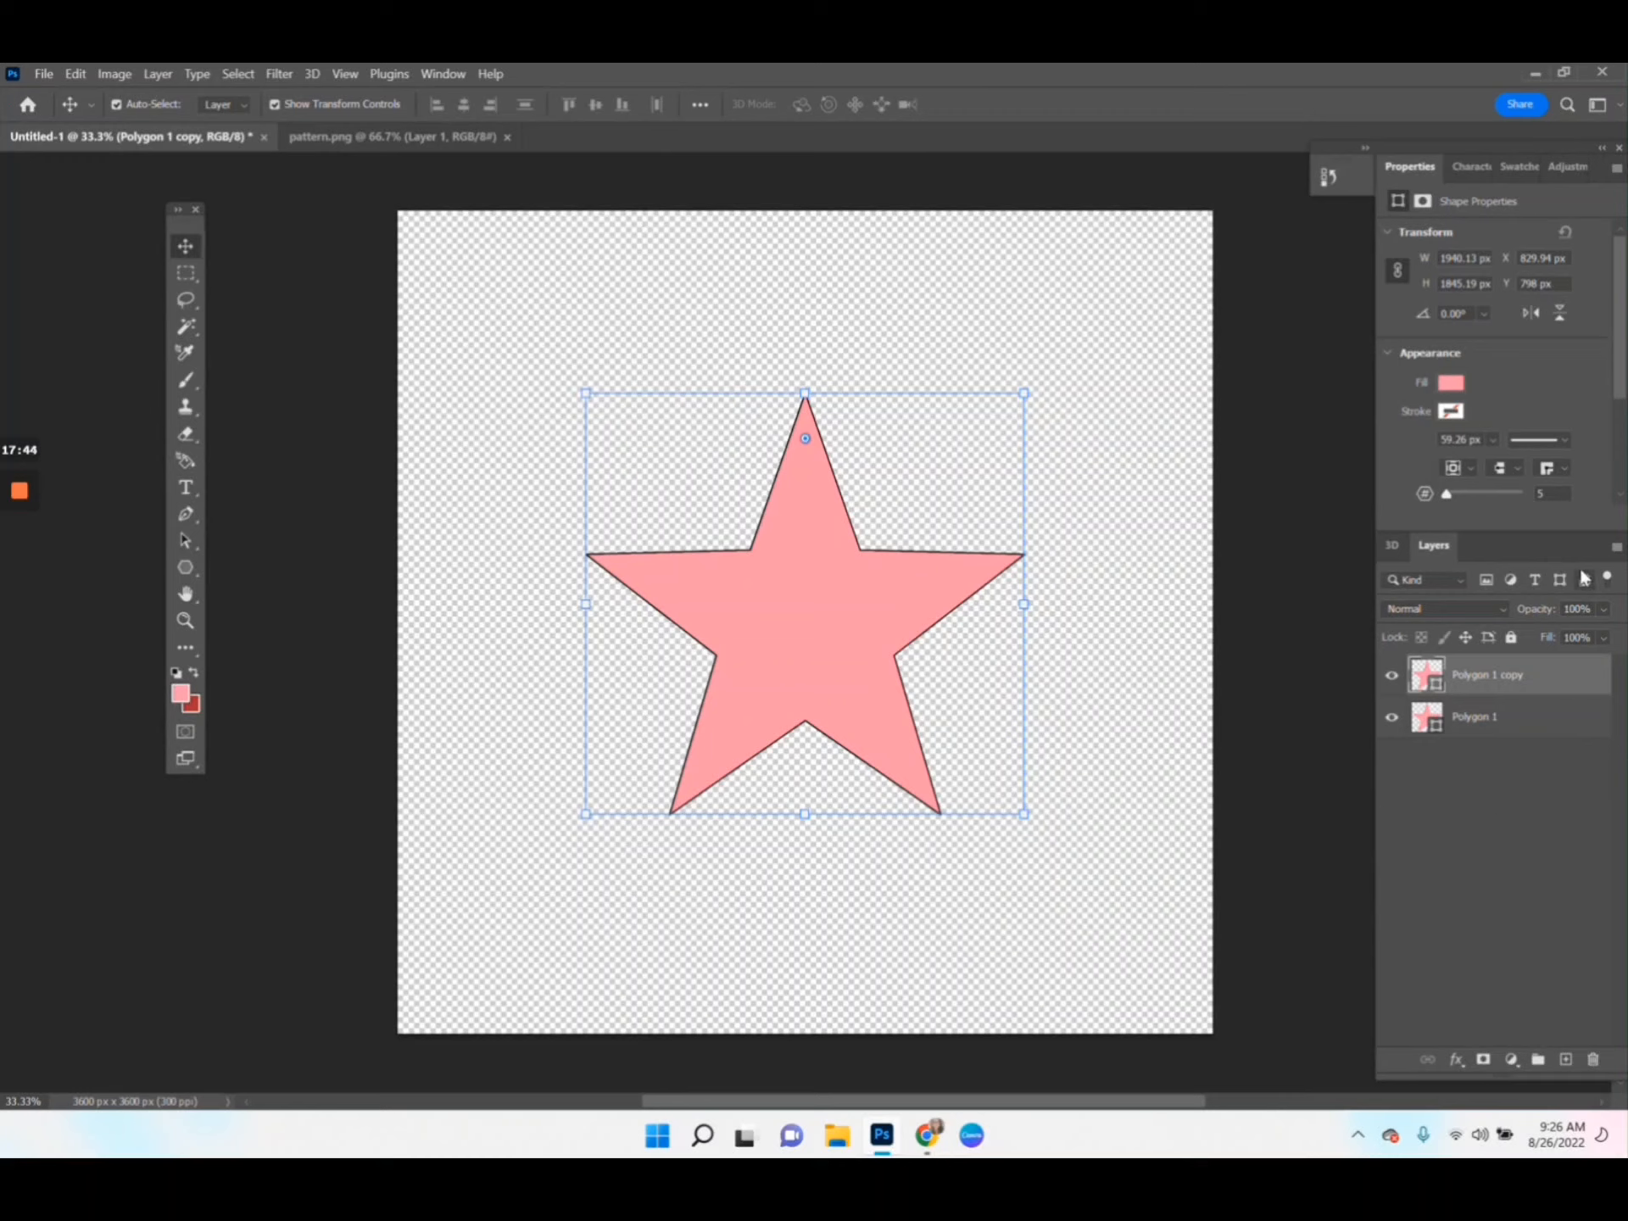
{"action": "left_click", "coordinate": [1498, 718]}
{"action": "left_click", "coordinate": [1505, 678]}
{"action": "left_click_drag", "start_coordinate": [835, 608], "coordinate": [1081, 407]}
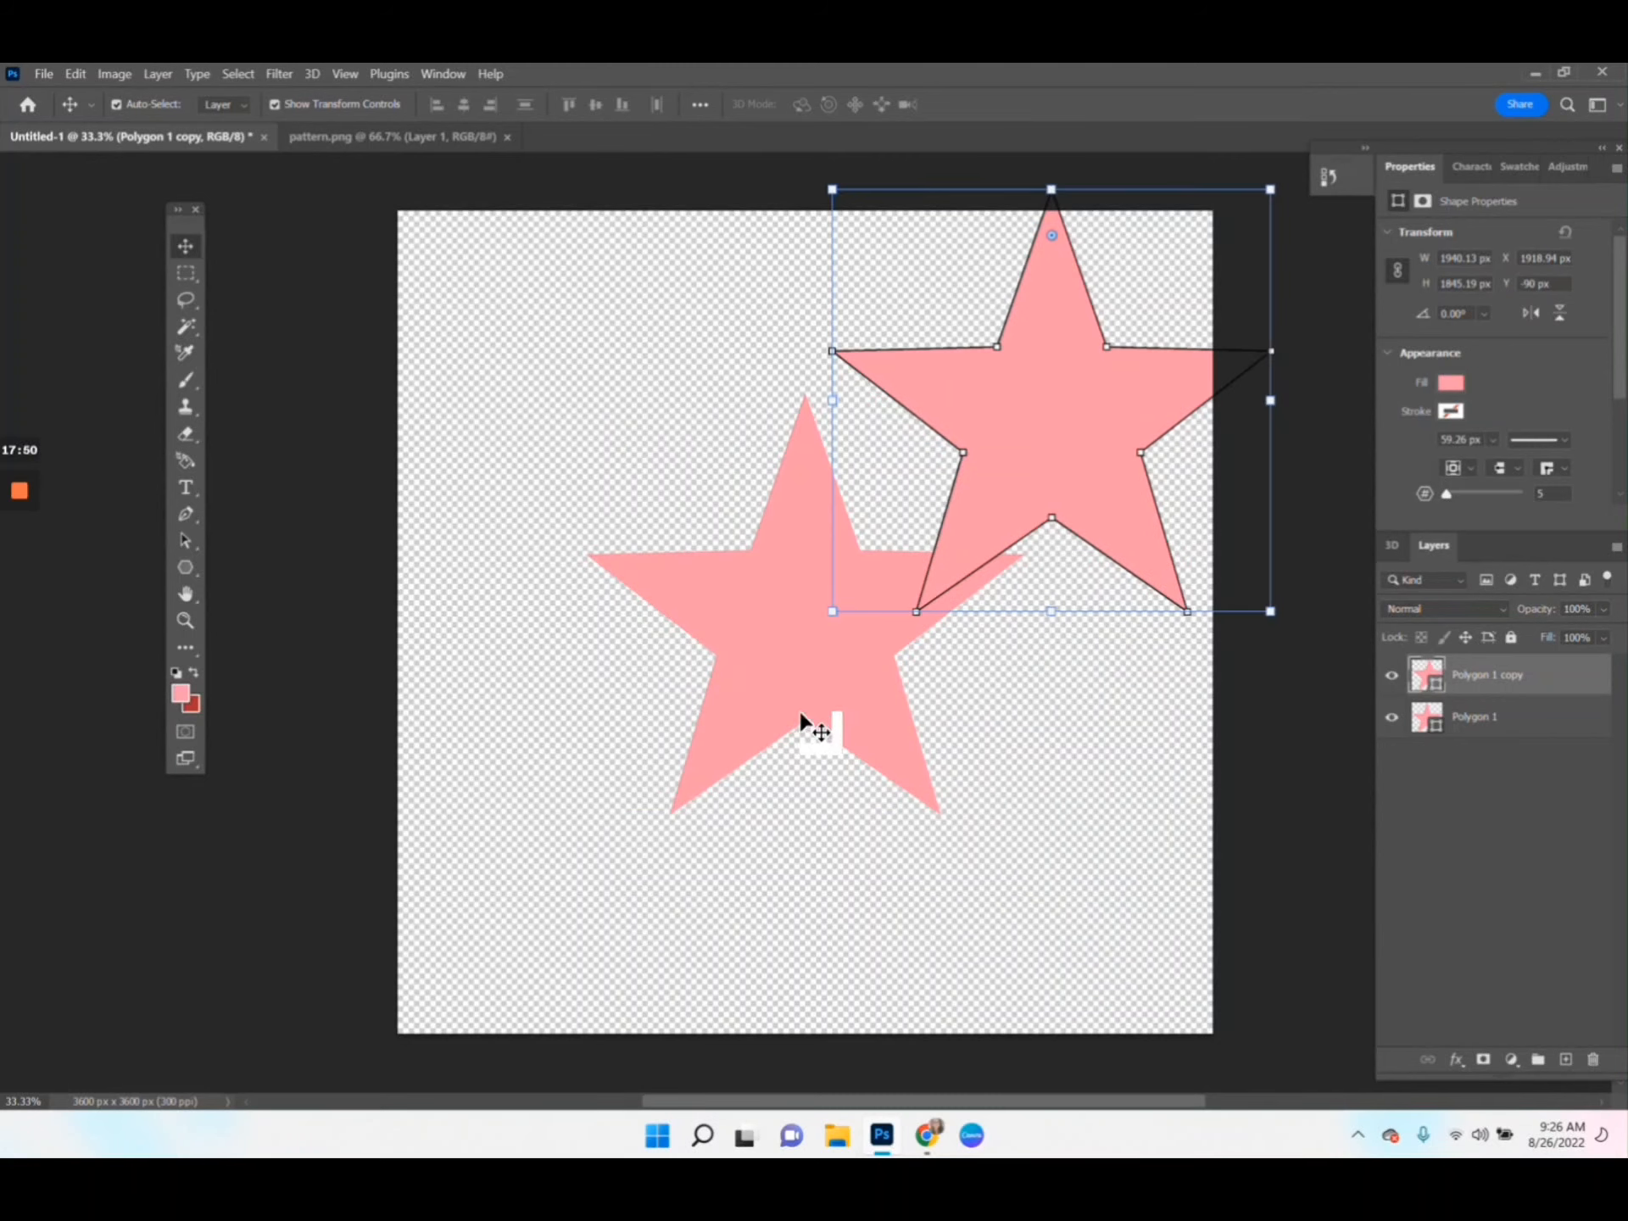
{"action": "left_click_drag", "start_coordinate": [770, 608], "coordinate": [583, 424]}
Select both upper stars, duplicate them together, and move the duplicated pair straight down to the lower half of the canvas
{"action": "left_click_drag", "start_coordinate": [1170, 703], "coordinate": [512, 317]}
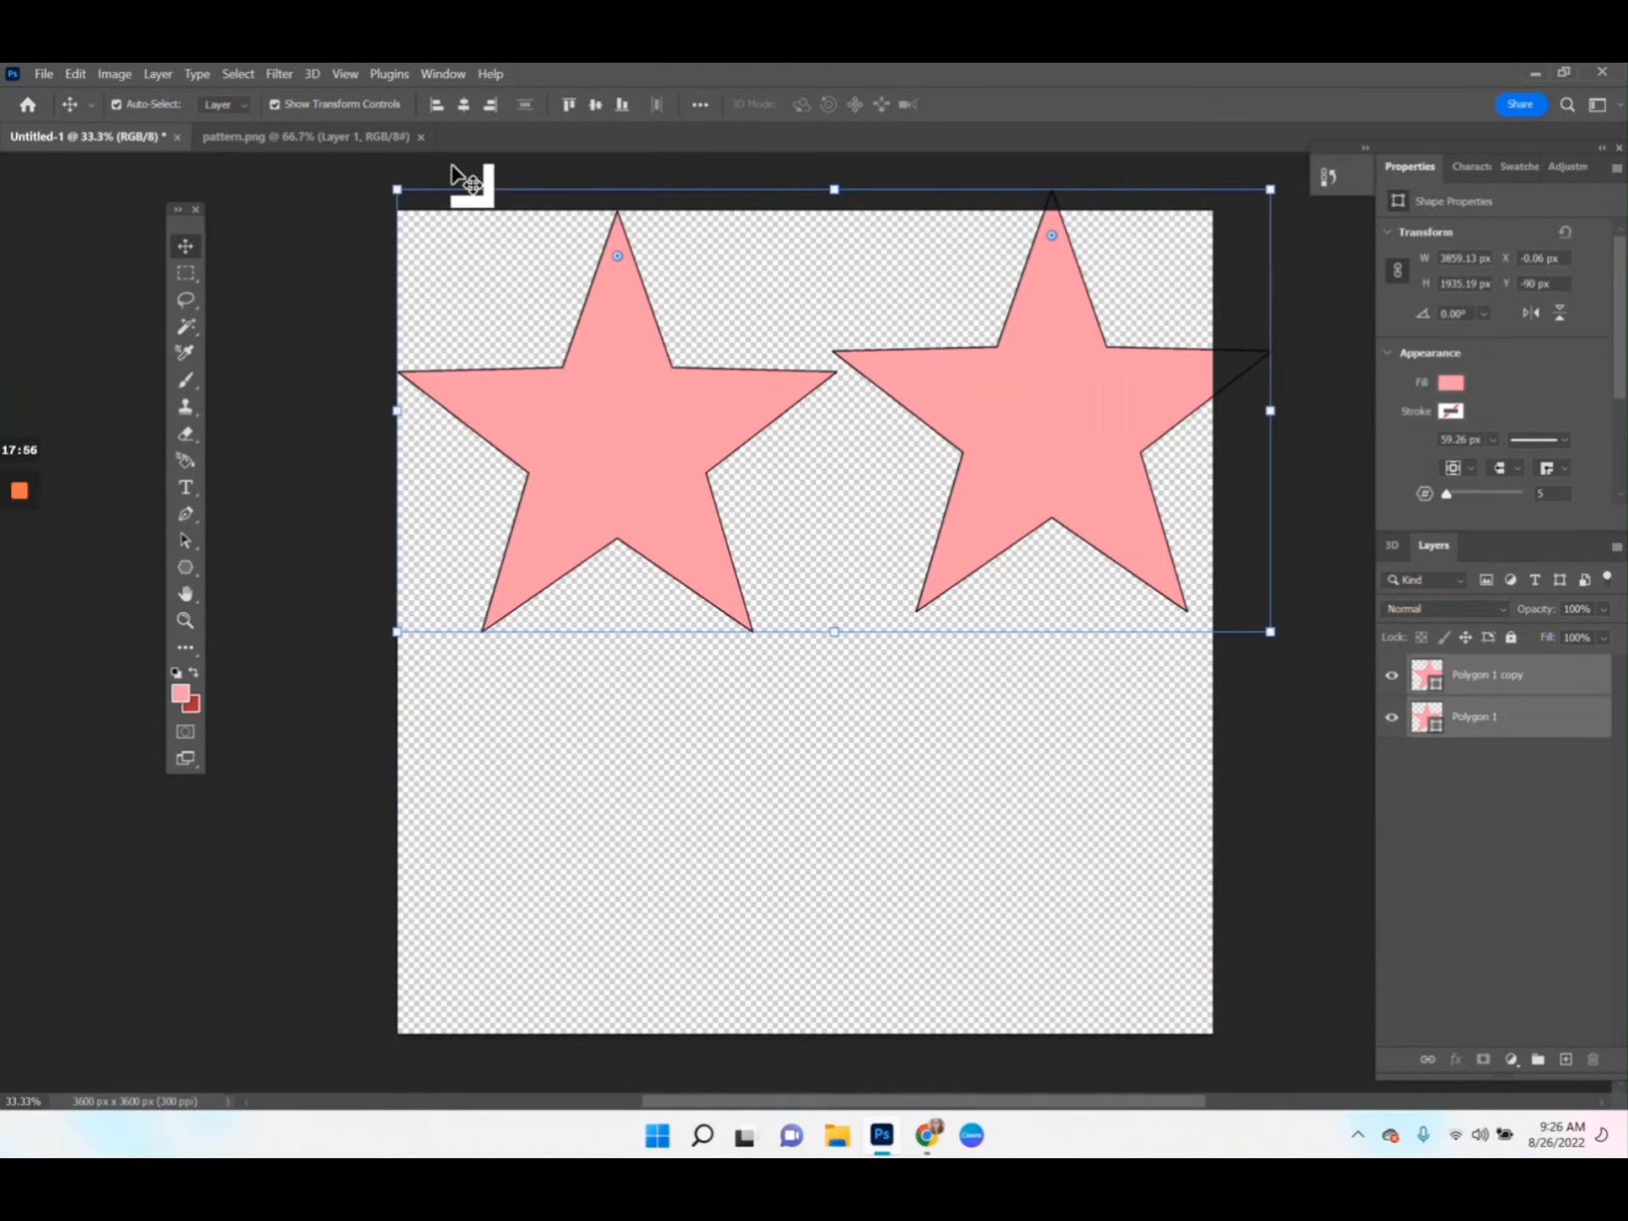
{"action": "key", "text": "ctrl+j"}
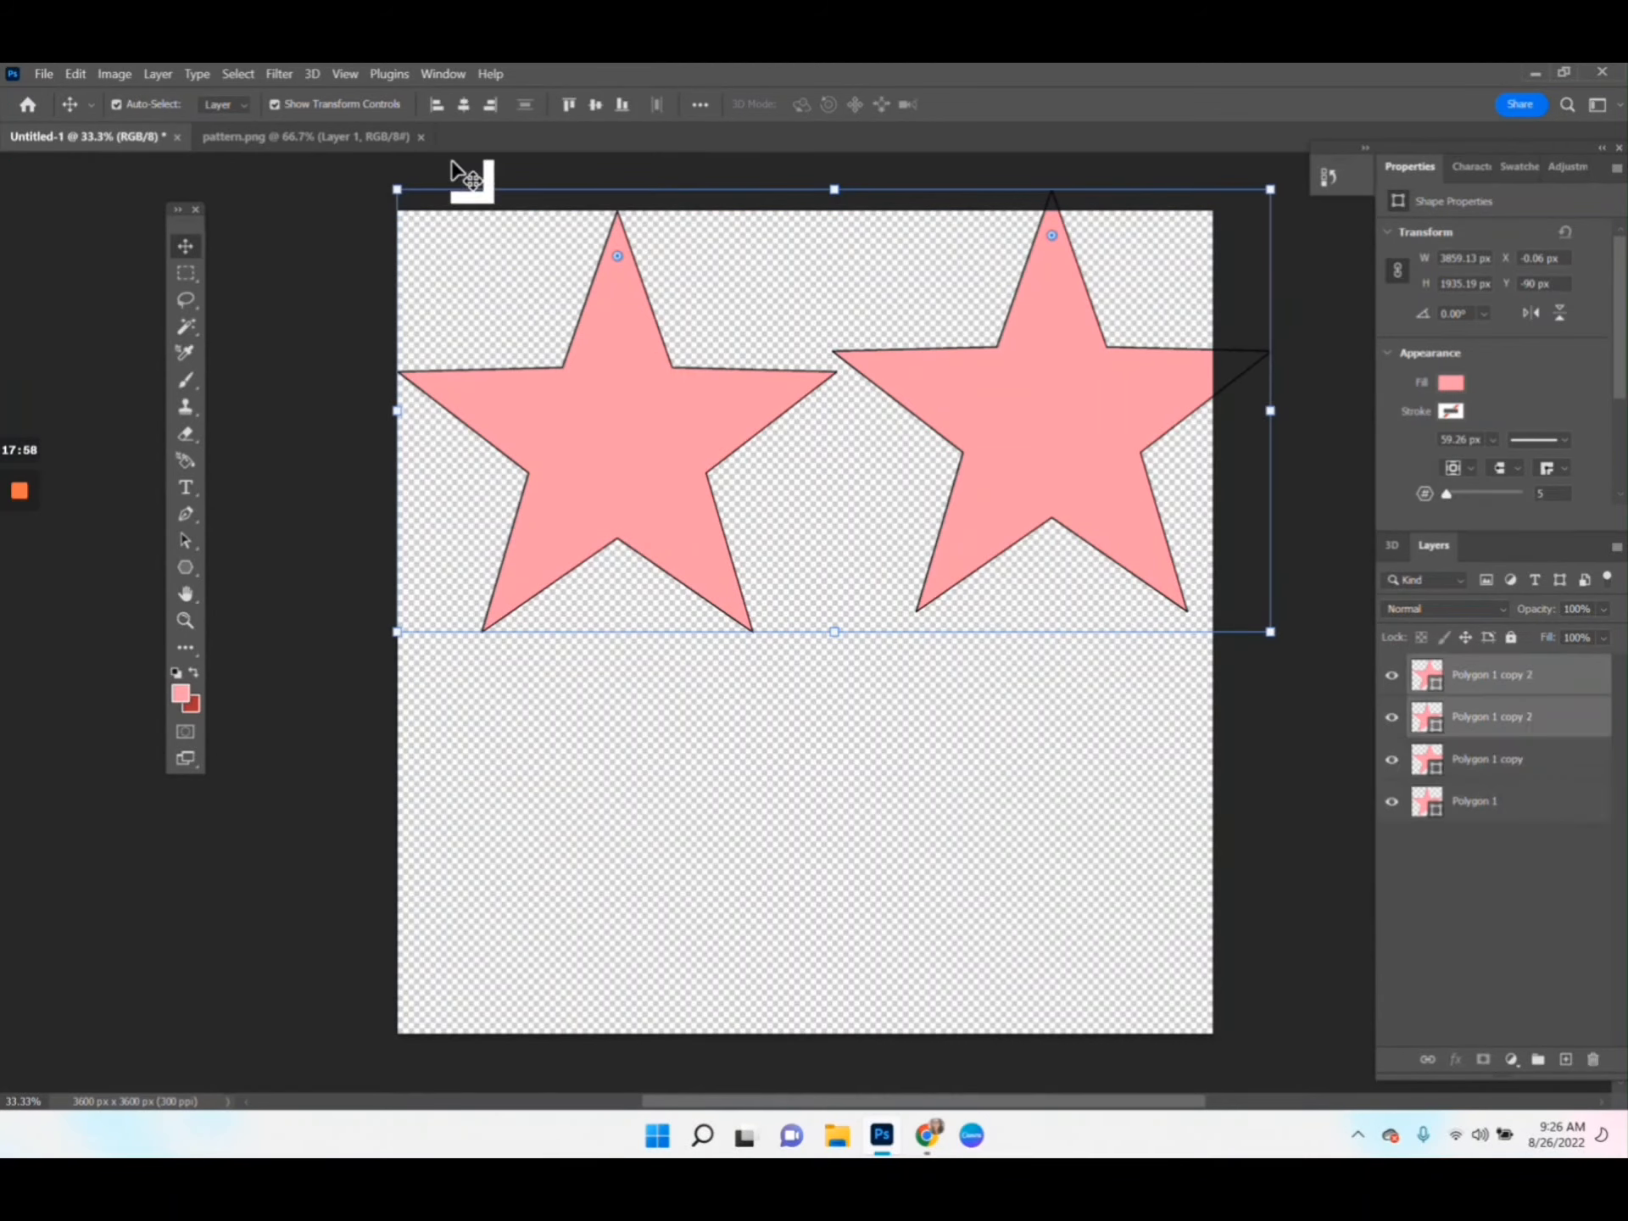
{"action": "left_click_drag", "start_coordinate": [1054, 438], "coordinate": [1054, 835]}
Duplicate the upper-left star and place the copy in the middle of the canvas among the other four
{"action": "left_click", "coordinate": [561, 423]}
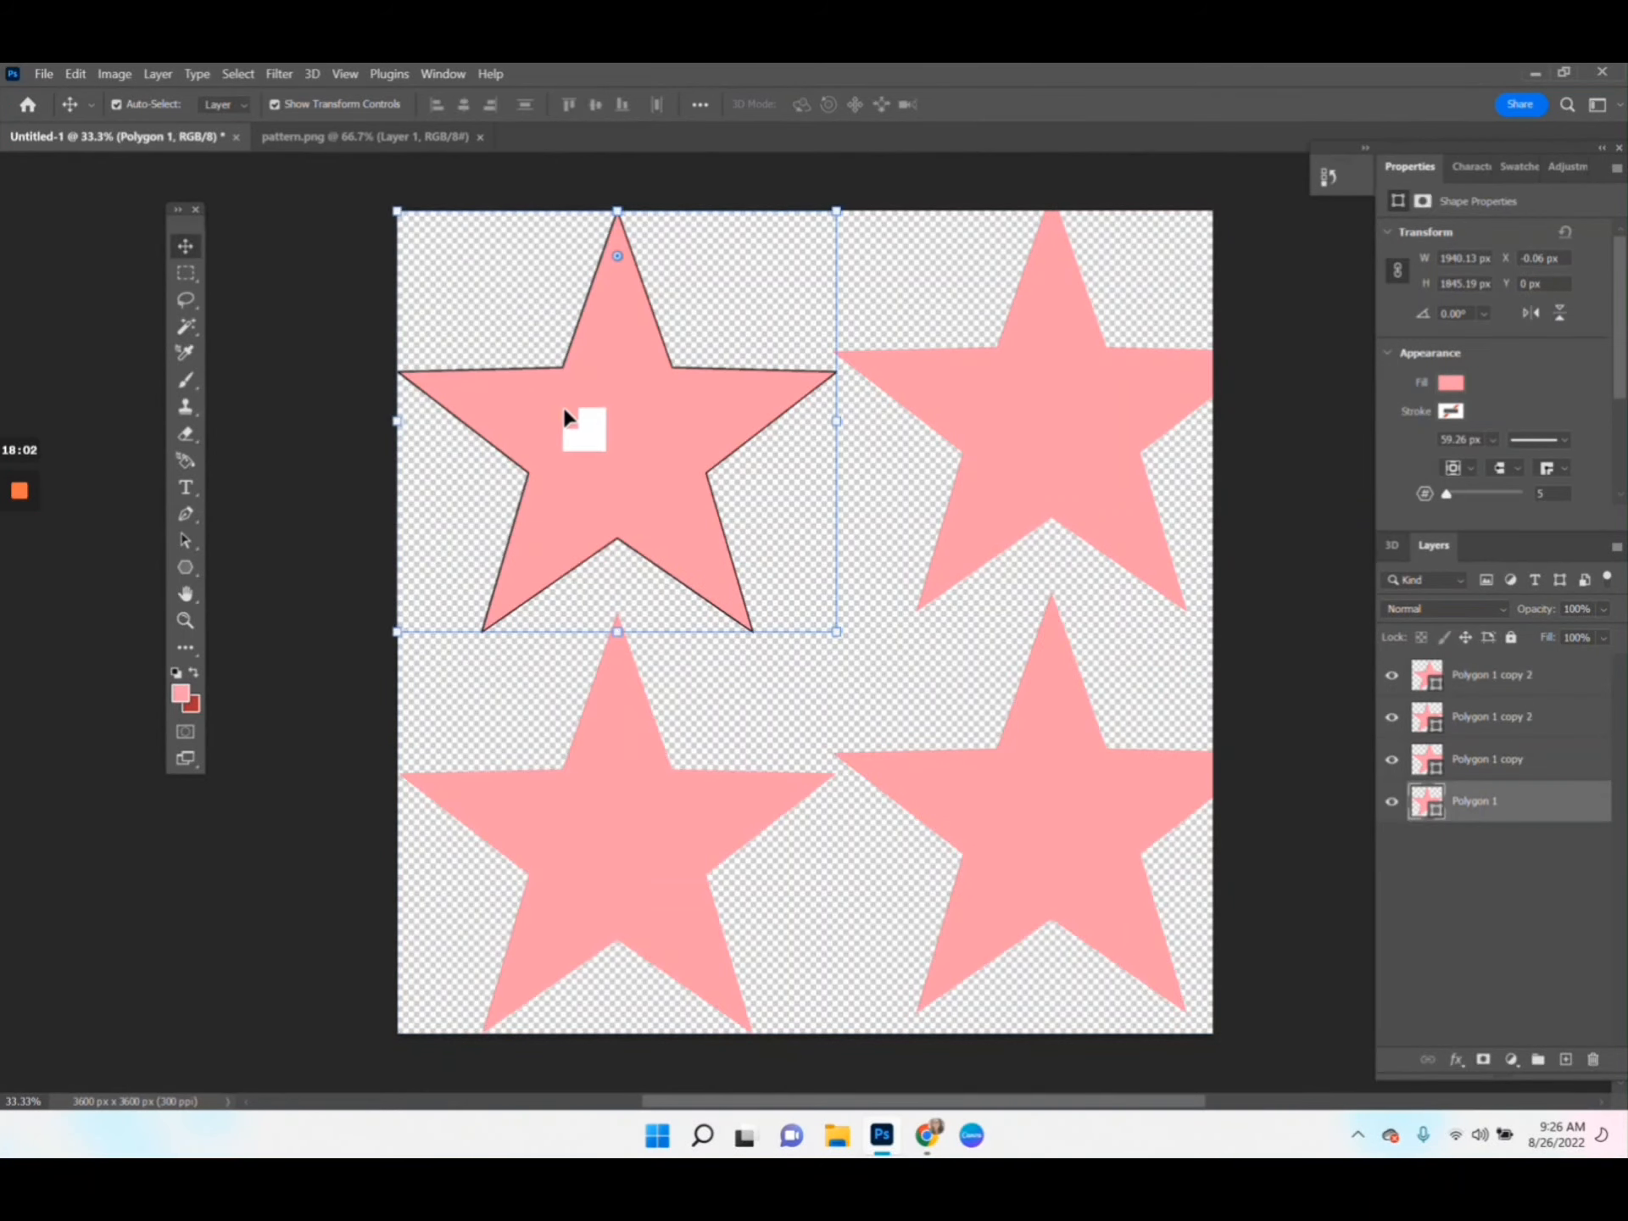
{"action": "key", "text": "ctrl+j"}
{"action": "left_click_drag", "start_coordinate": [579, 390], "coordinate": [773, 535]}
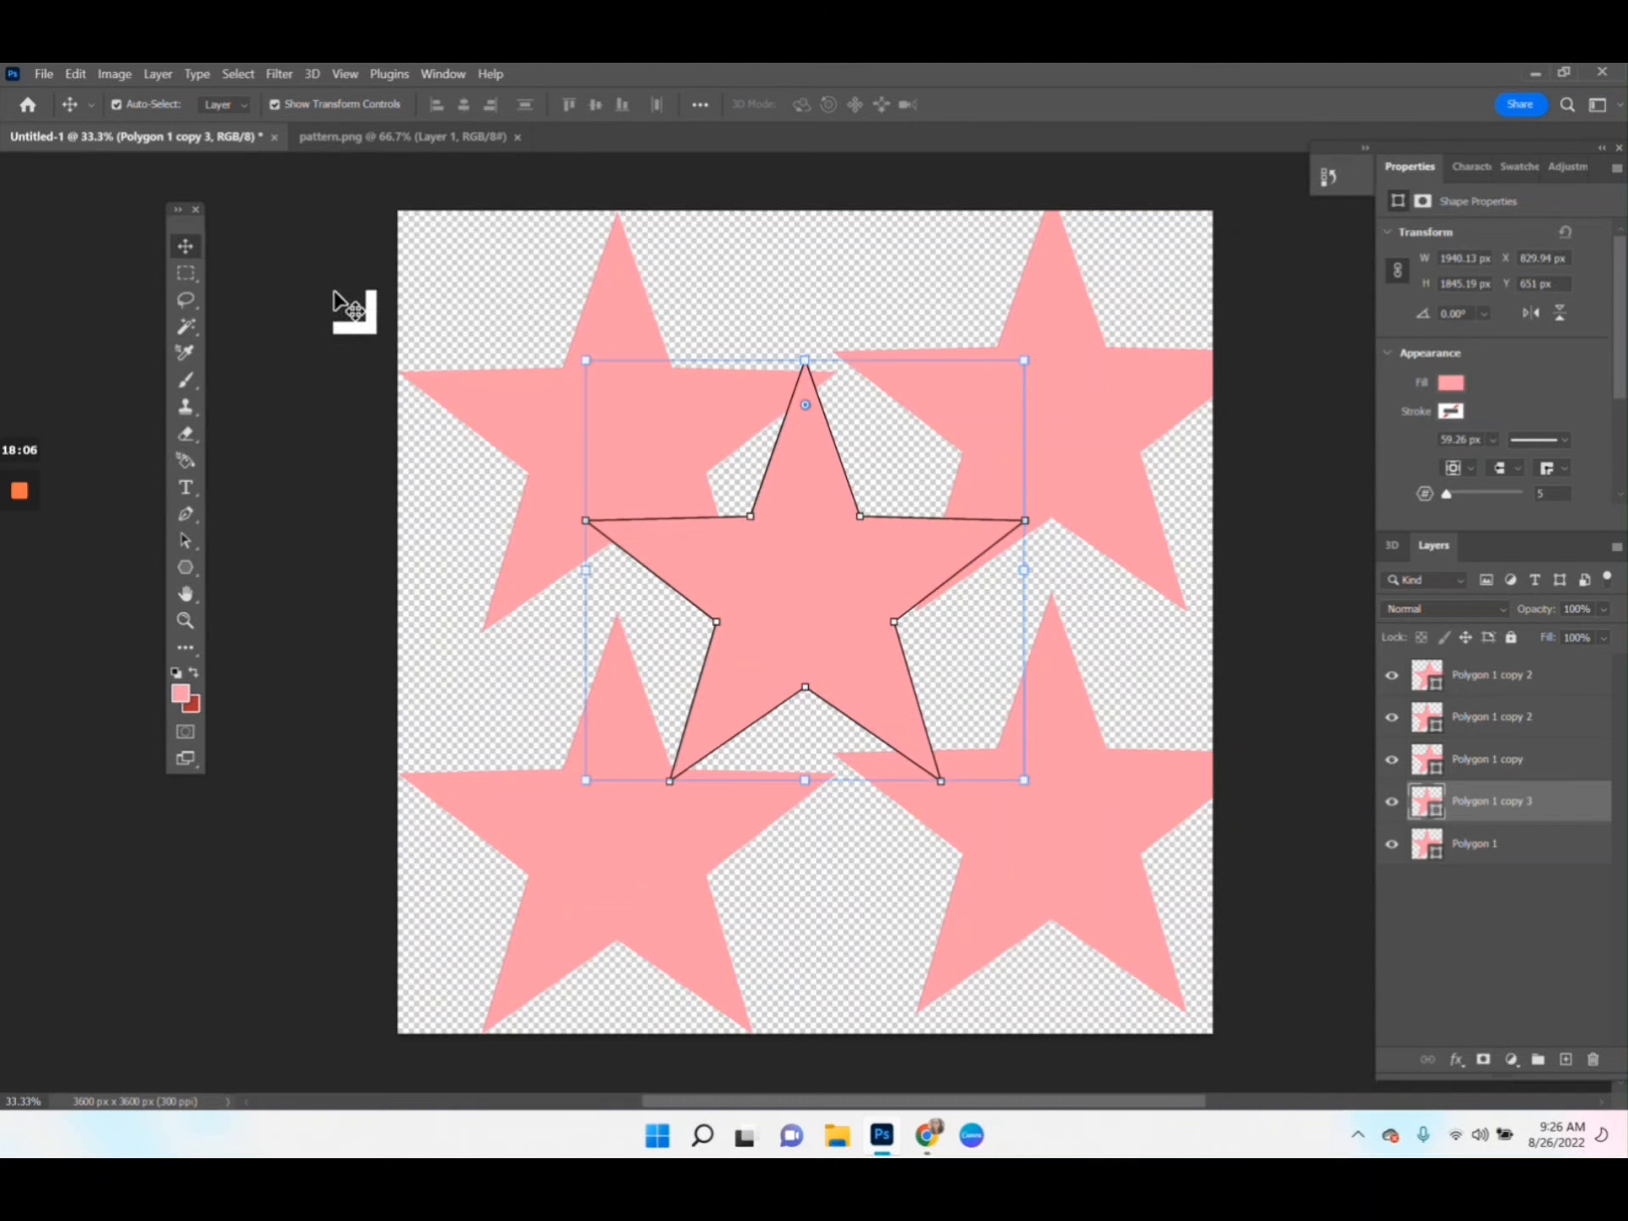
Select all five stars, scale them down together to about 76%, and place the group near the canvas centre
{"action": "left_click_drag", "start_coordinate": [335, 252], "coordinate": [561, 449]}
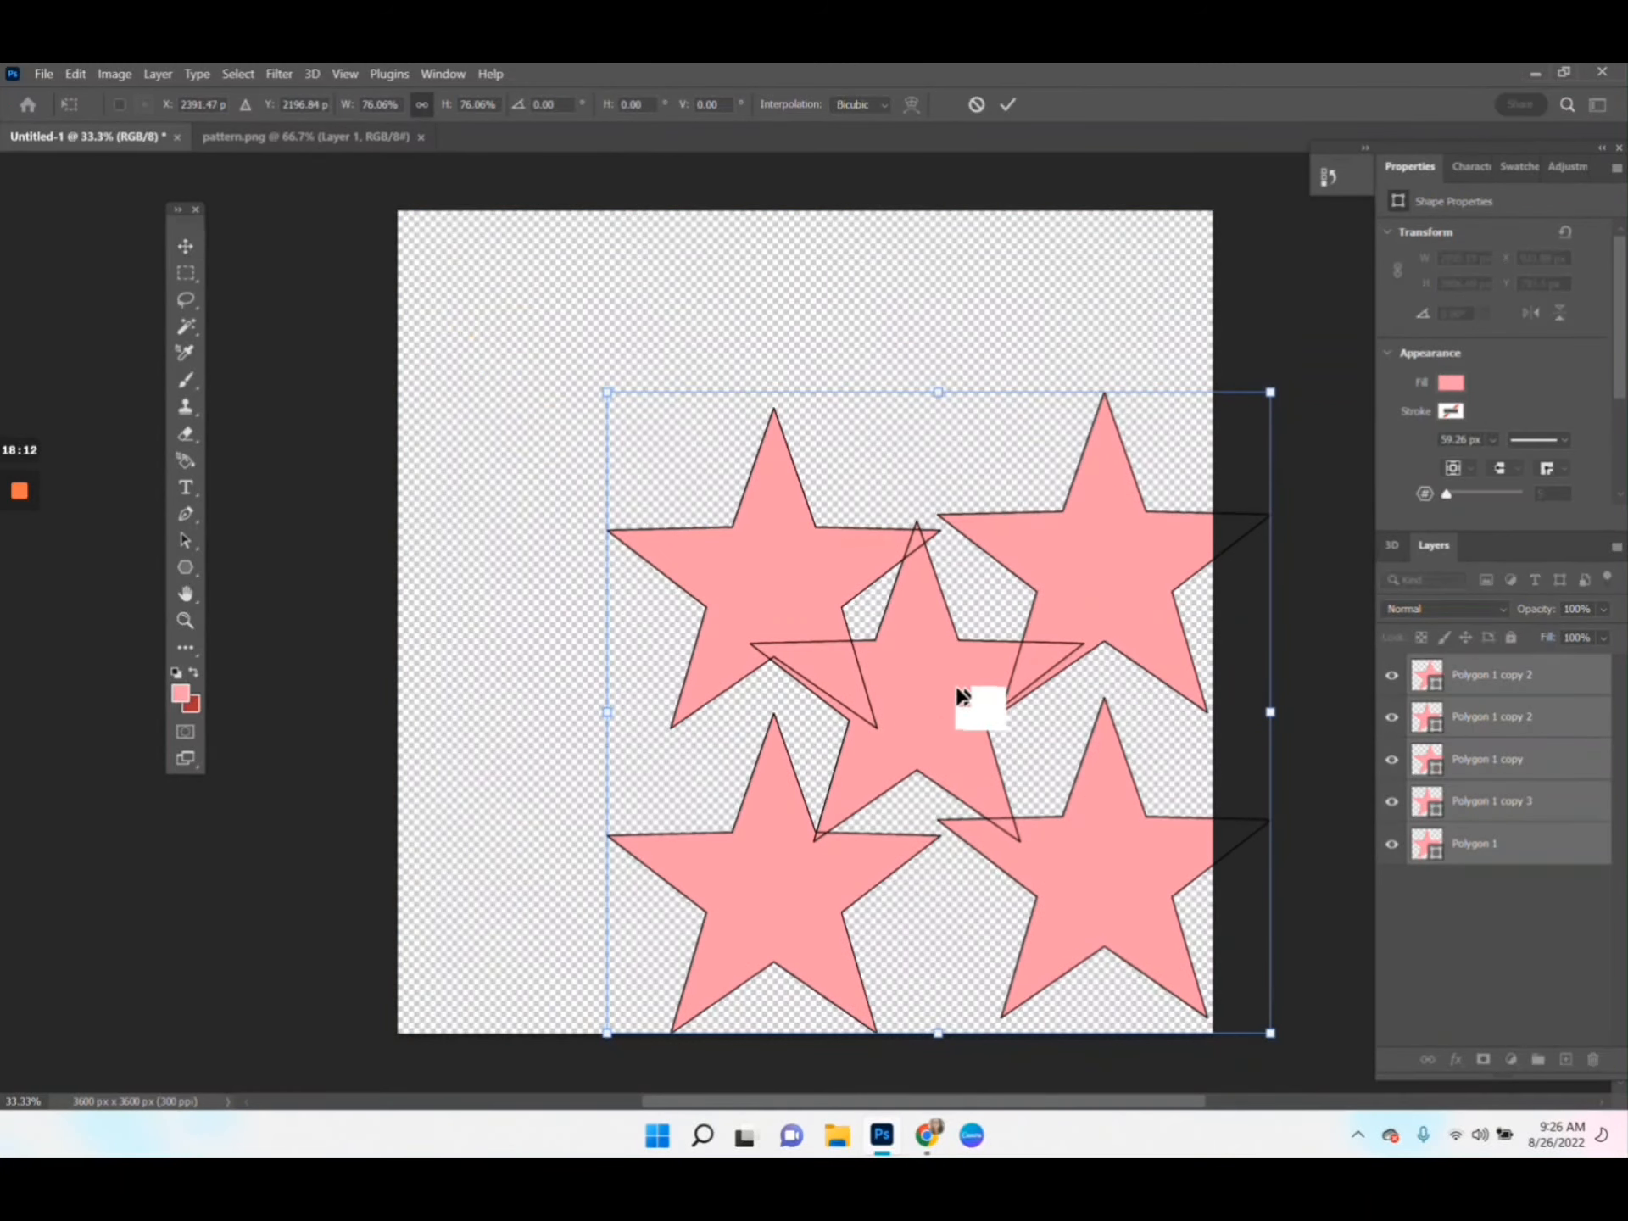
{"action": "left_click_drag", "start_coordinate": [963, 698], "coordinate": [857, 610]}
{"action": "left_click", "coordinate": [1009, 103]}
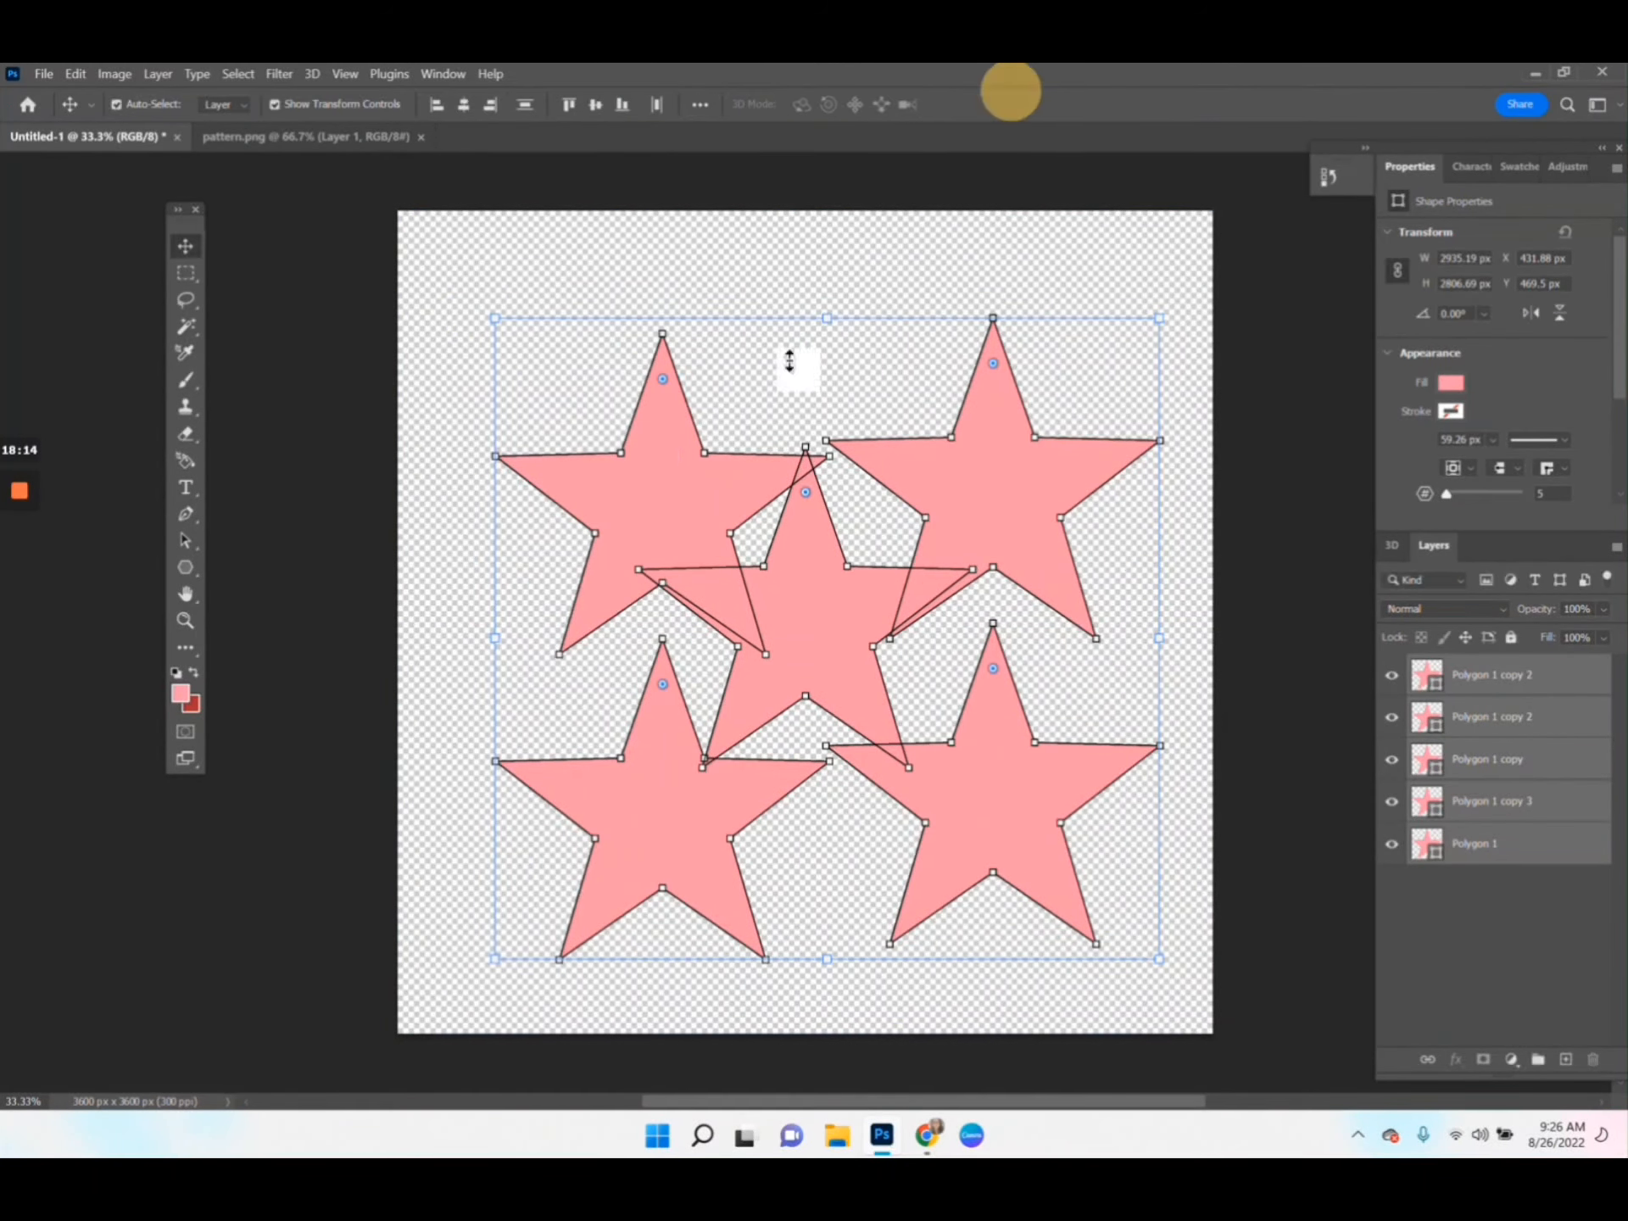
Spread the stars individually so four sit near the canvas corners and one stays in the middle without overlapping the upper pair
{"action": "left_click_drag", "start_coordinate": [628, 449], "coordinate": [545, 326]}
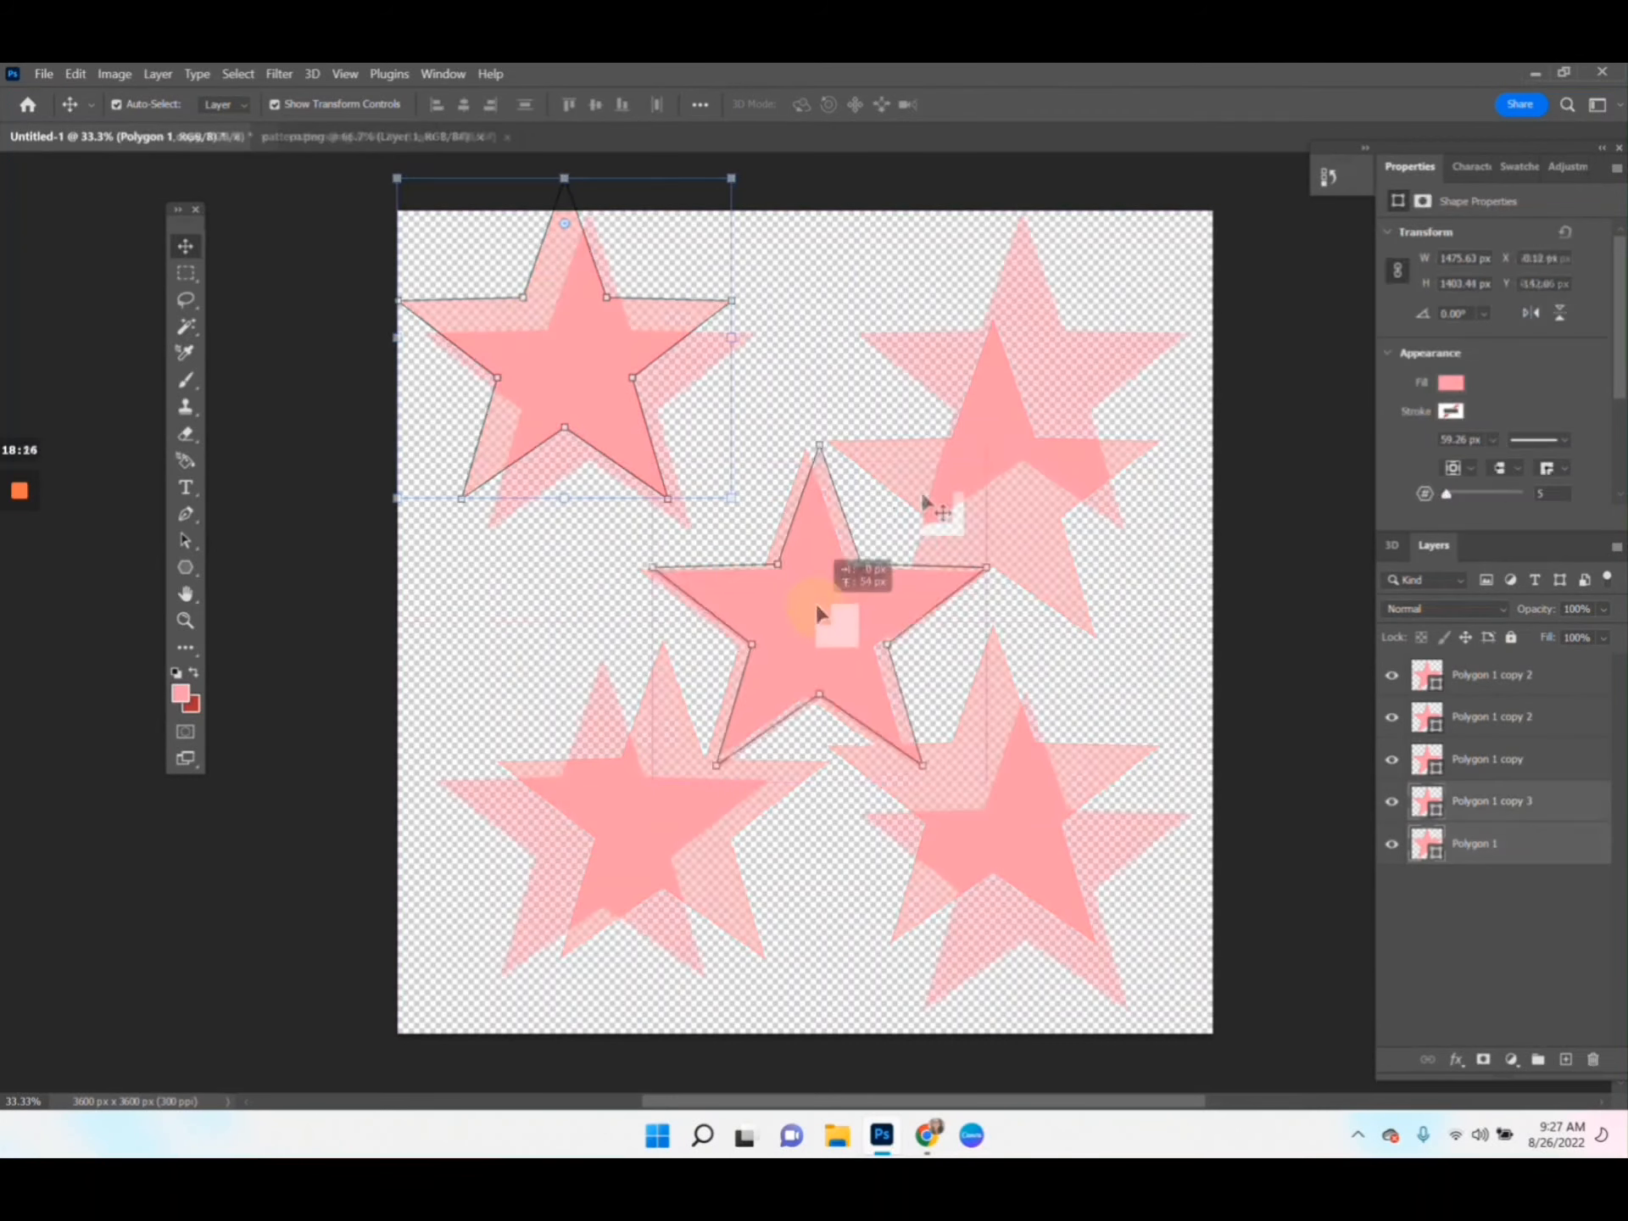
{"action": "left_click_drag", "start_coordinate": [817, 599], "coordinate": [818, 604]}
{"action": "left_click_drag", "start_coordinate": [596, 833], "coordinate": [600, 844]}
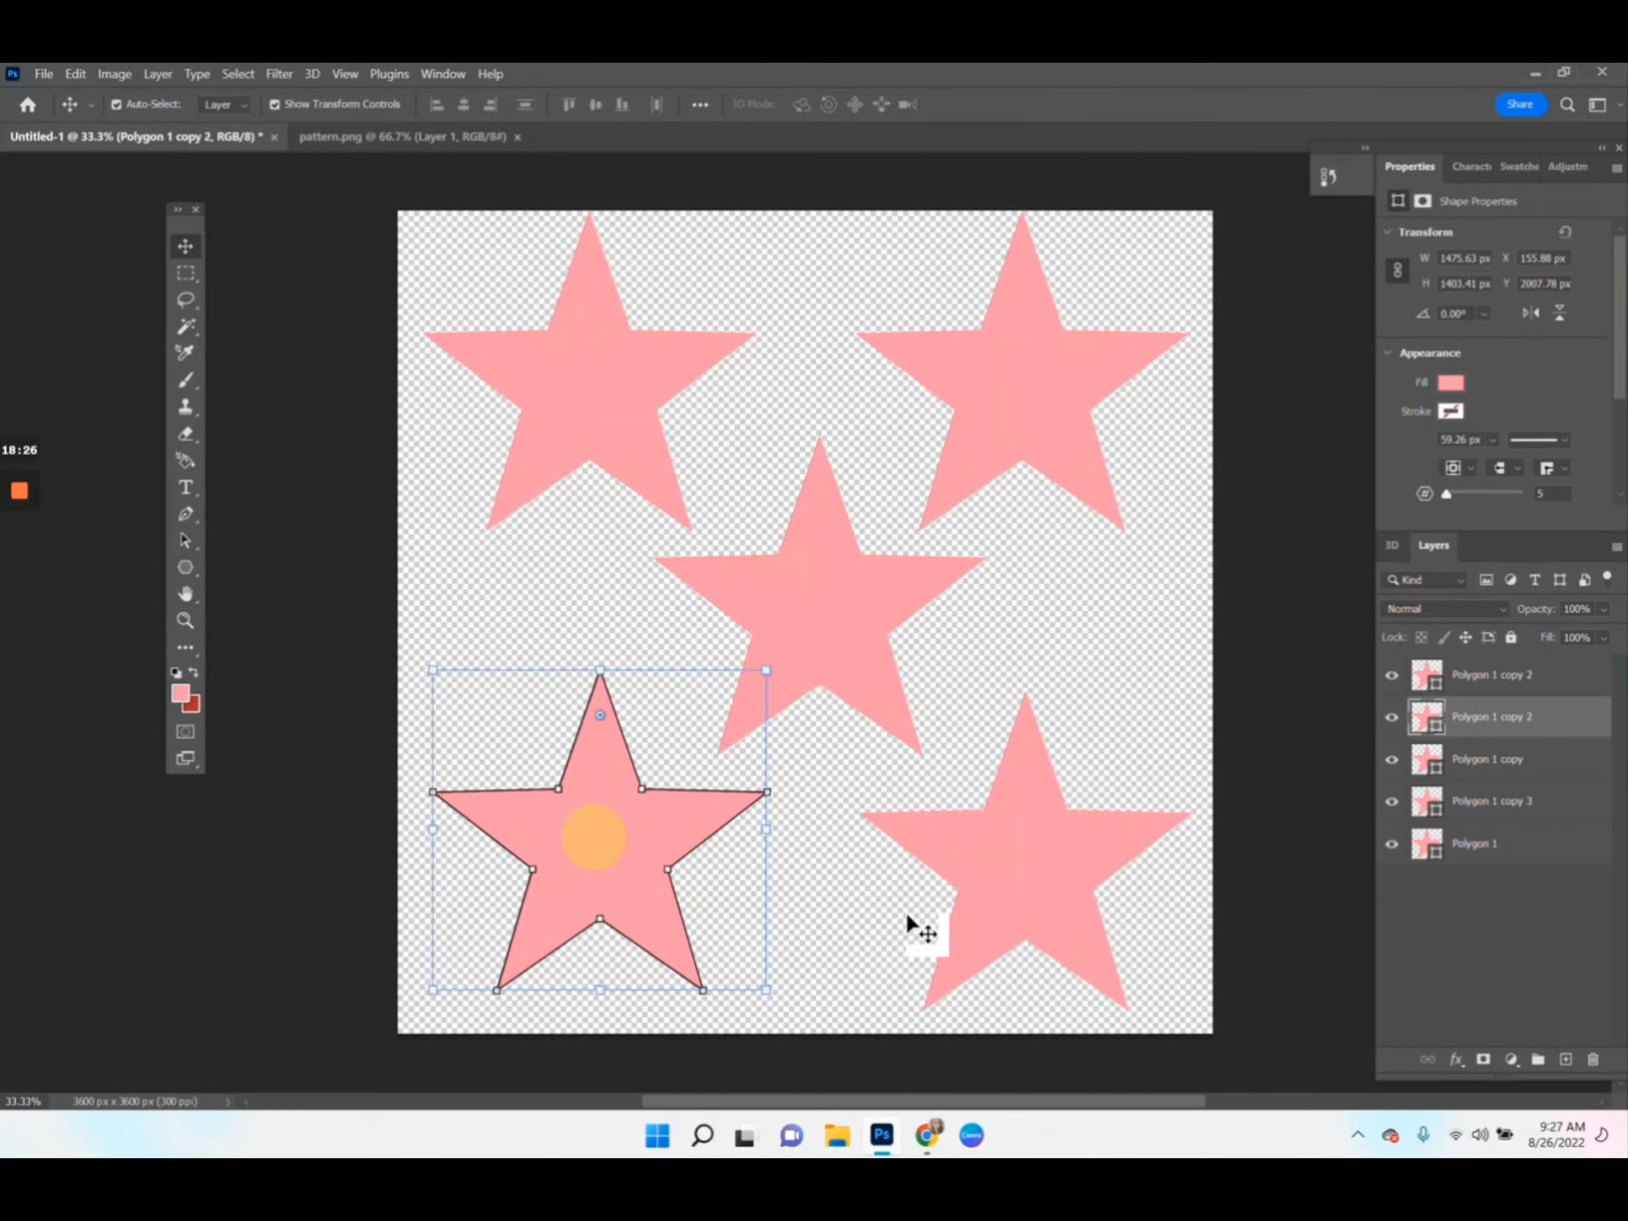
{"action": "left_click_drag", "start_coordinate": [977, 882], "coordinate": [974, 861]}
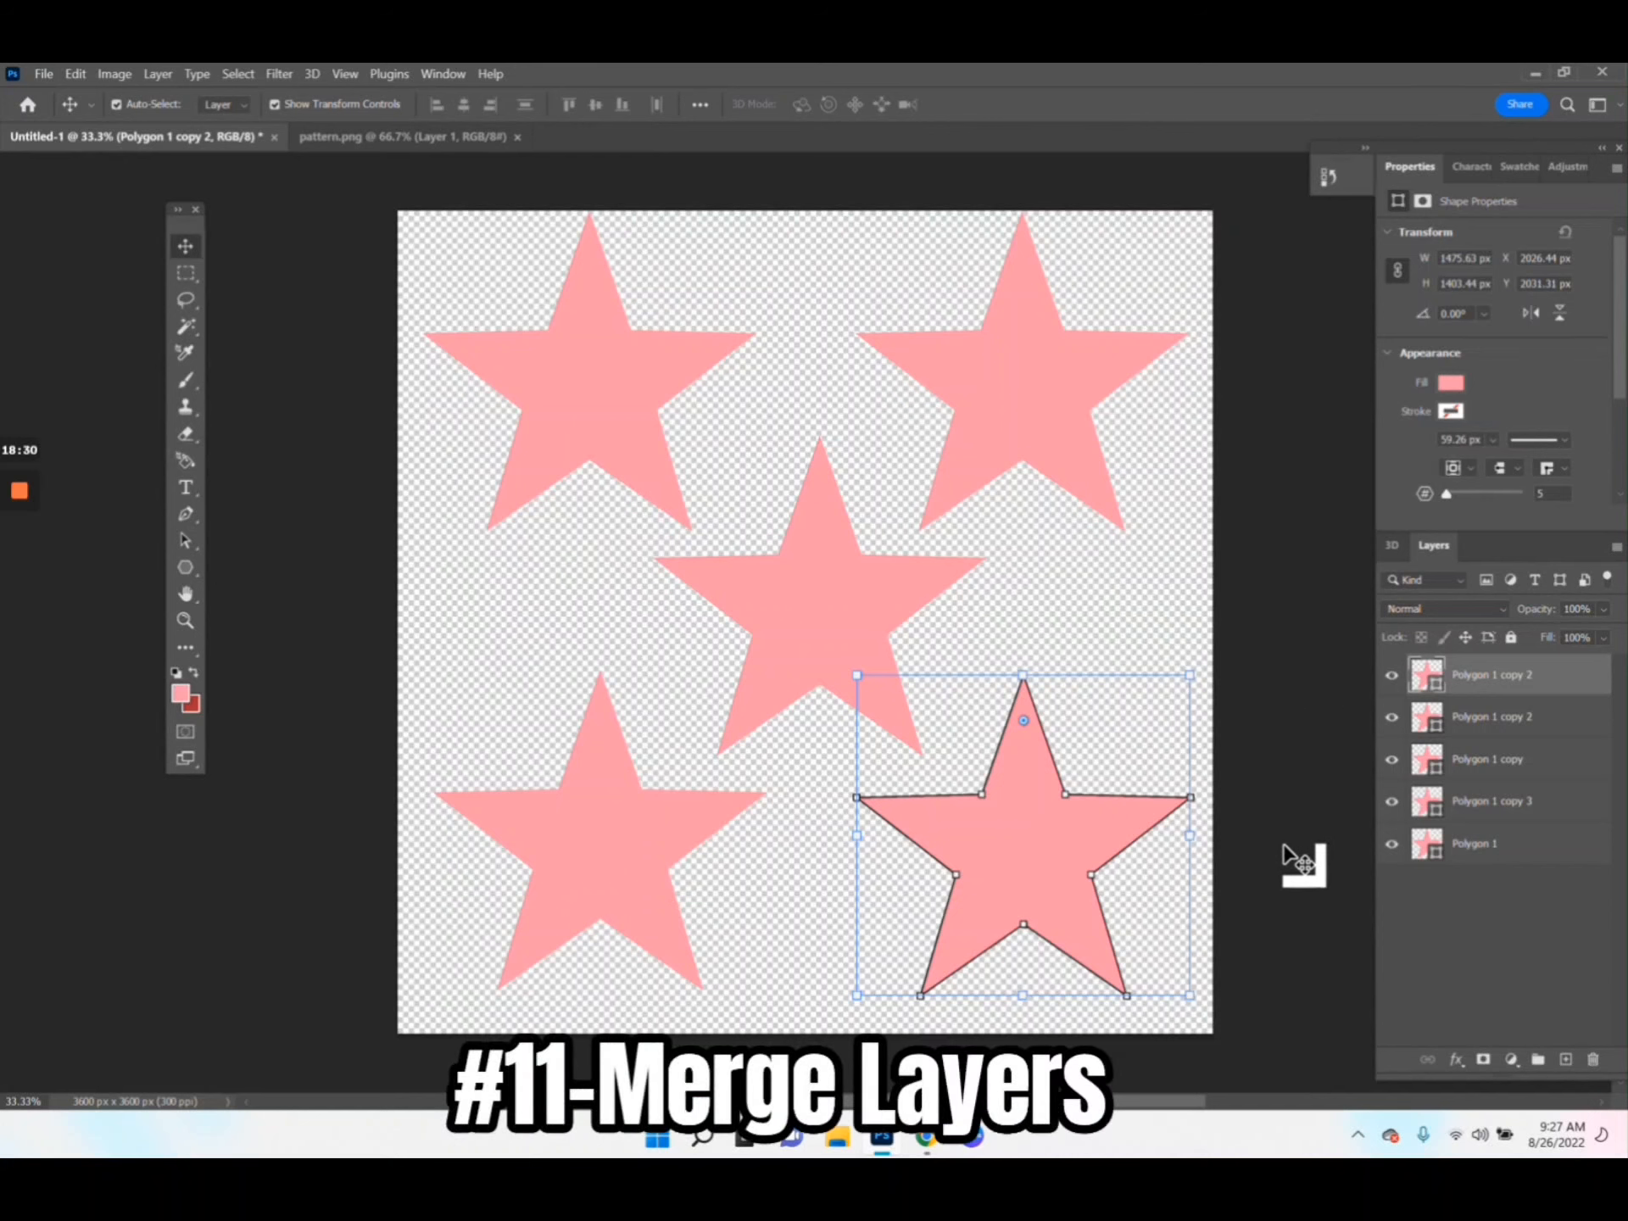
Select all five star layers and apply Merge Shapes to them
{"action": "left_click", "coordinate": [1289, 940]}
{"action": "left_click_drag", "start_coordinate": [1288, 937], "coordinate": [502, 289]}
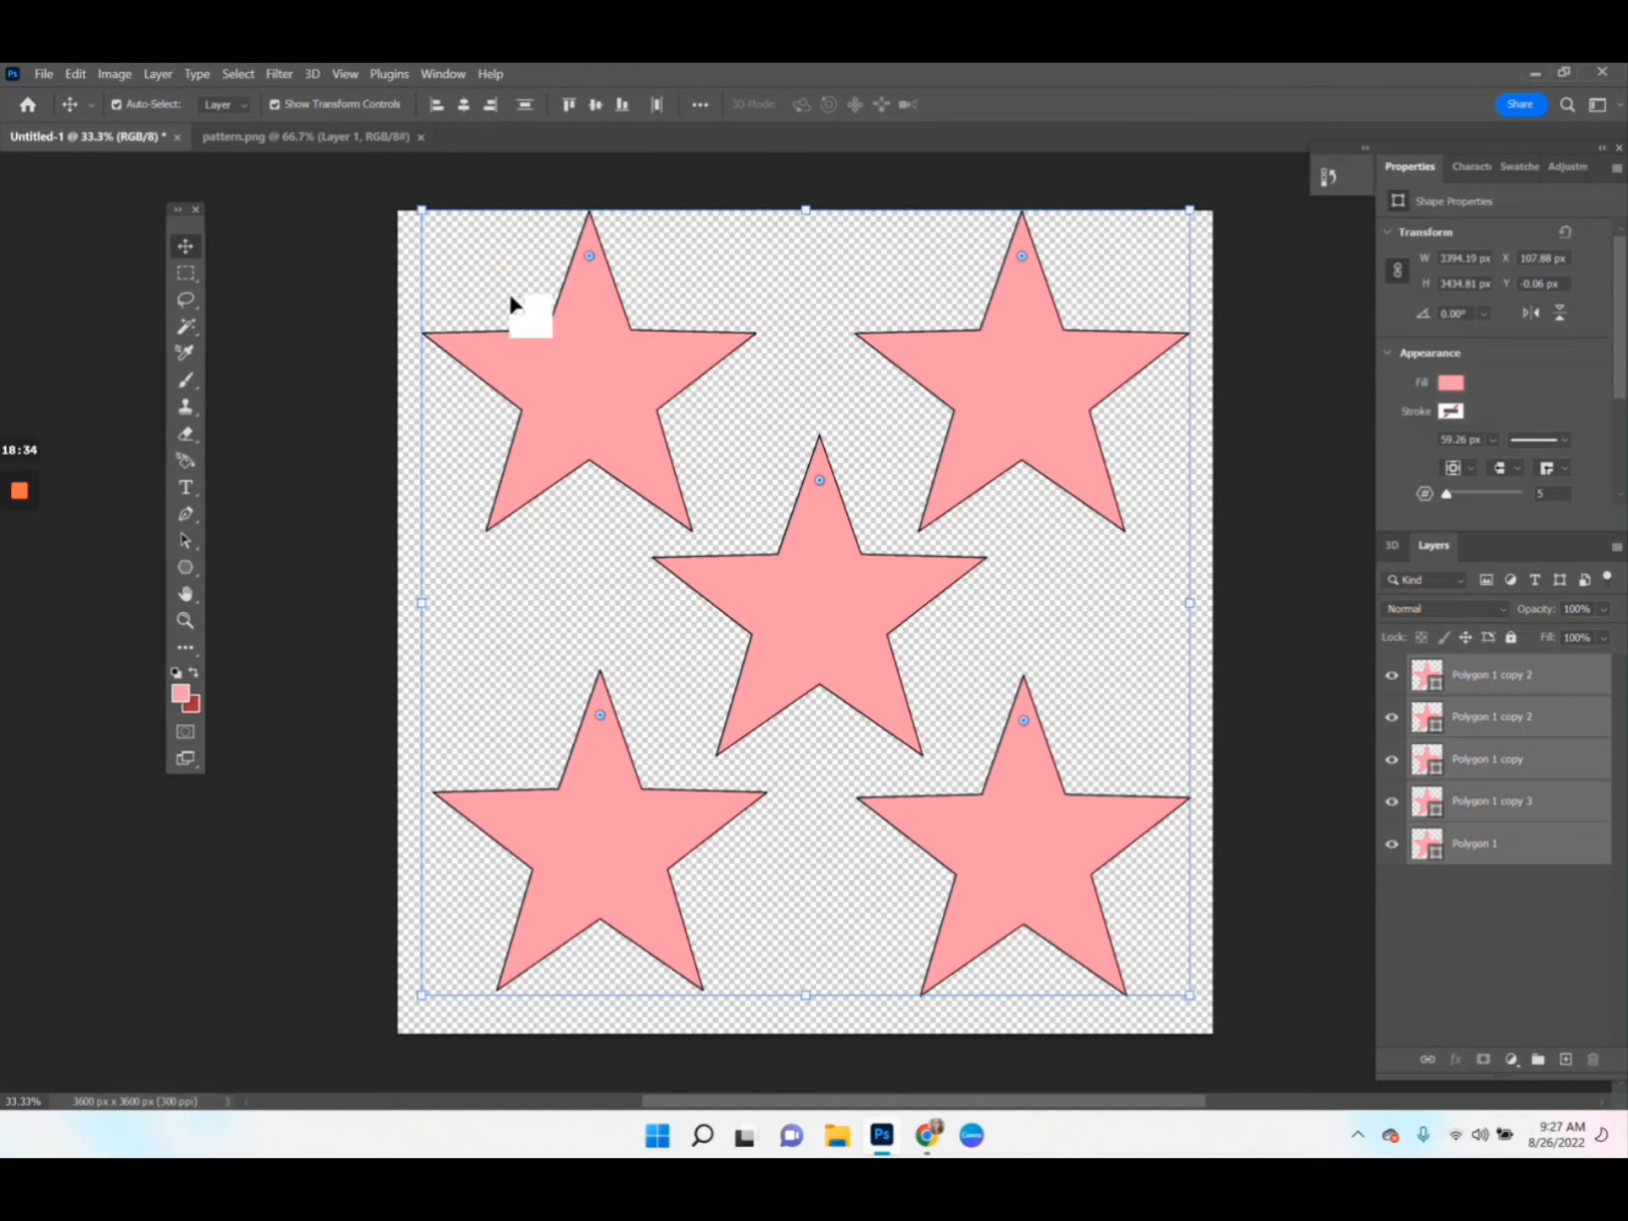
{"action": "left_click", "coordinate": [161, 74]}
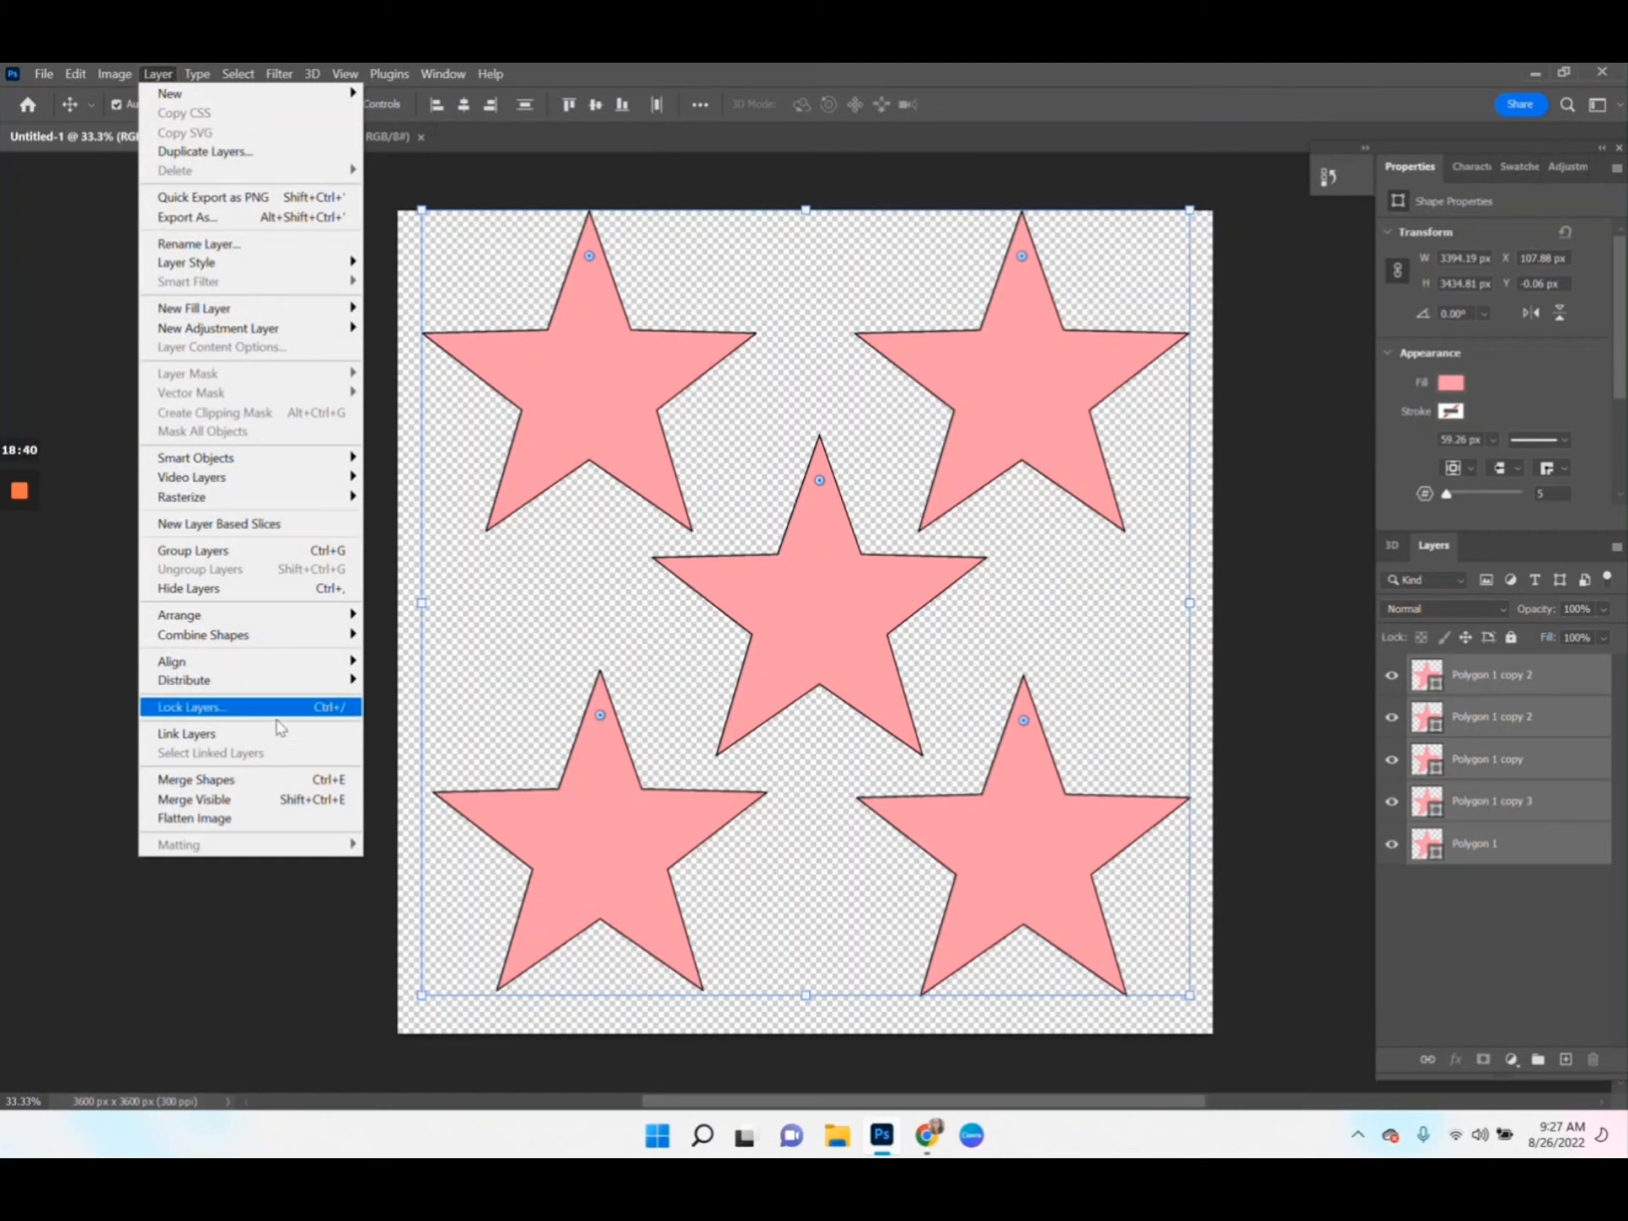
{"action": "left_click", "coordinate": [280, 782]}
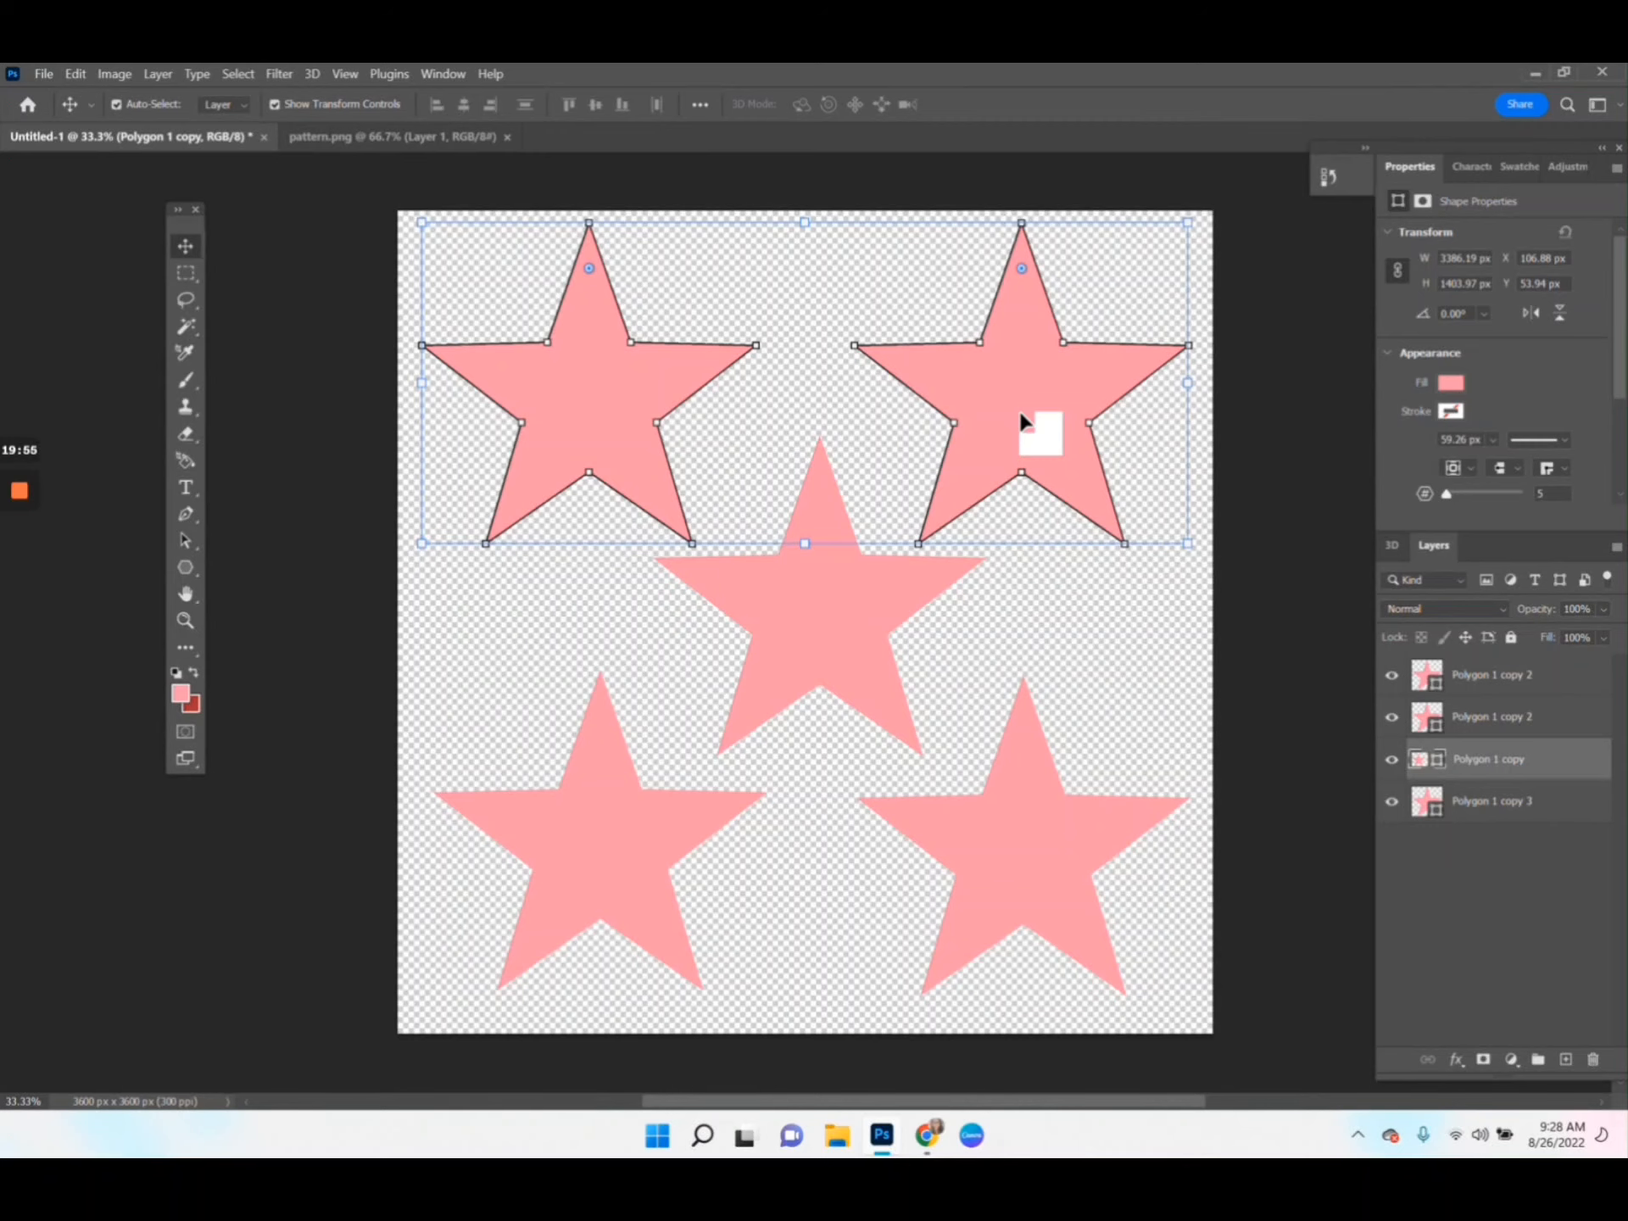
Move the merged upper pair of stars around as one shape and place it about 92 px below the canvas's upper edge
{"action": "left_click_drag", "start_coordinate": [975, 416], "coordinate": [723, 535]}
{"action": "left_click_drag", "start_coordinate": [856, 564], "coordinate": [1007, 390]}
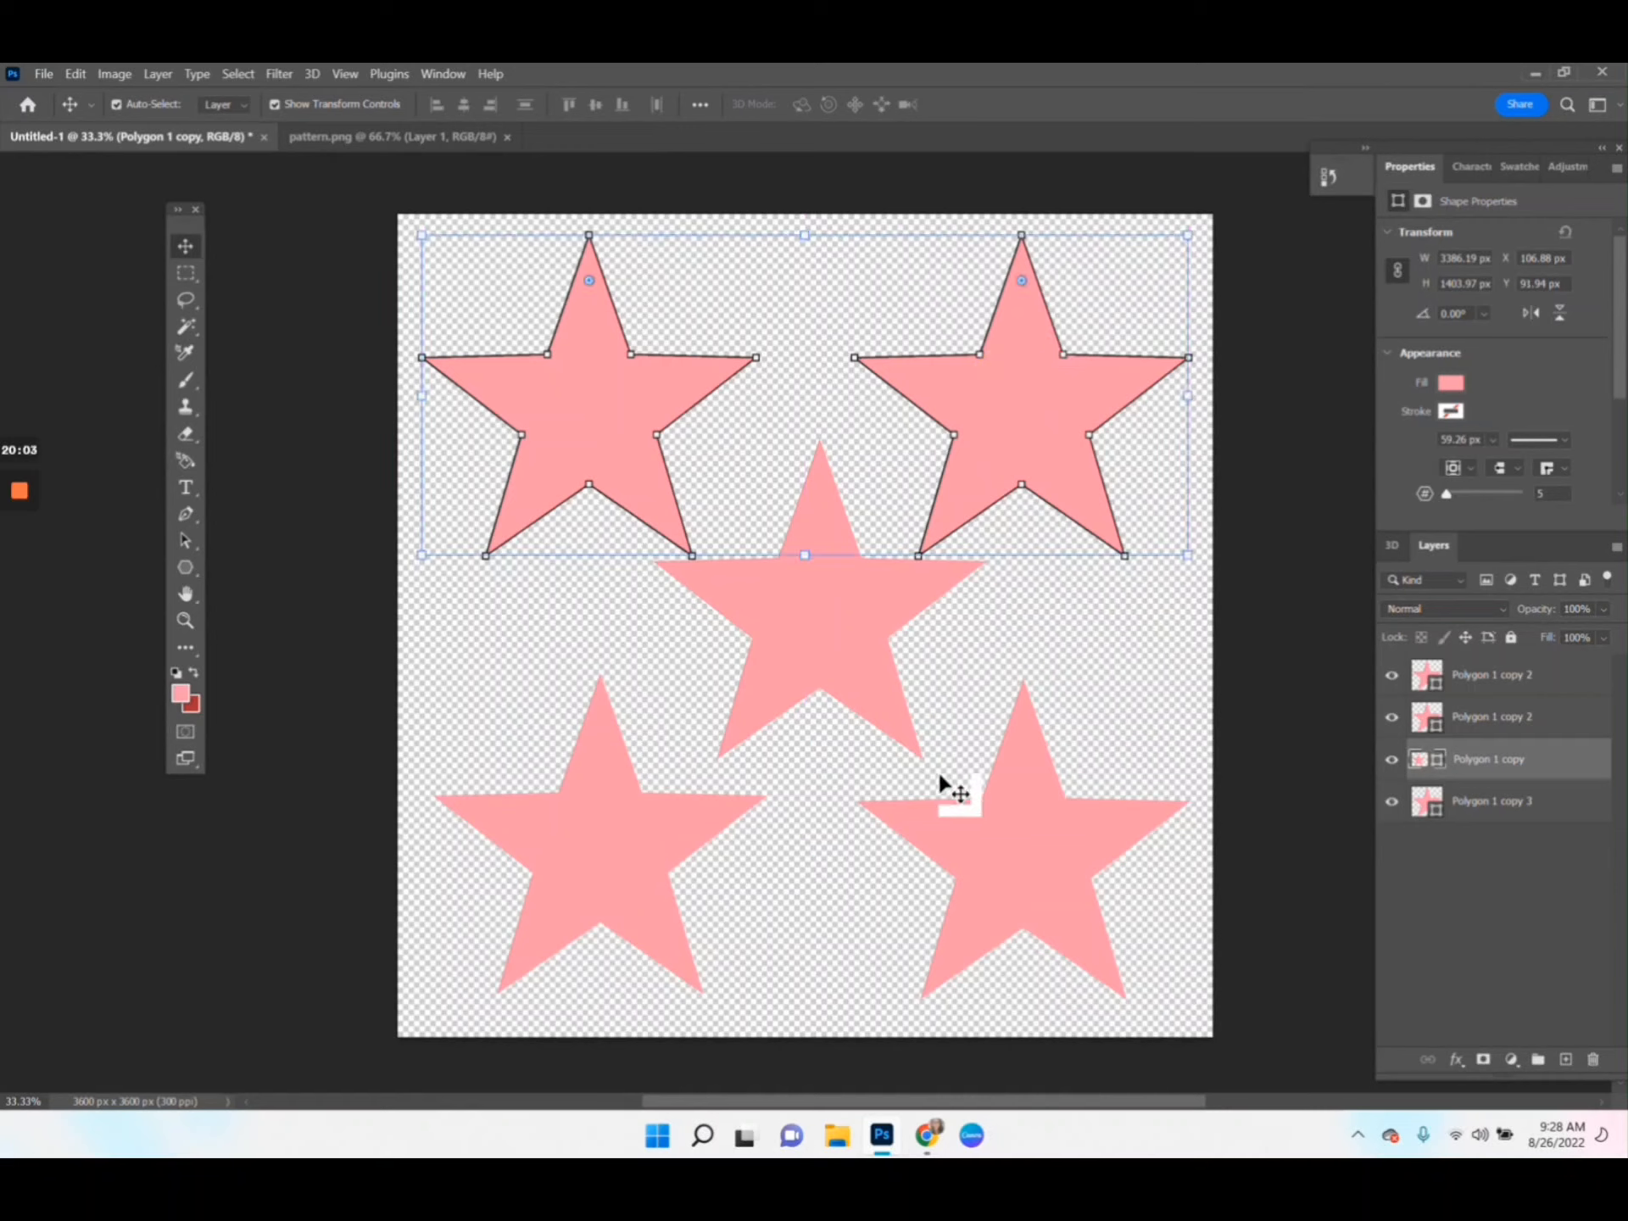
Change the middle star's fill to the recently used dark blue
{"action": "left_click", "coordinate": [803, 670]}
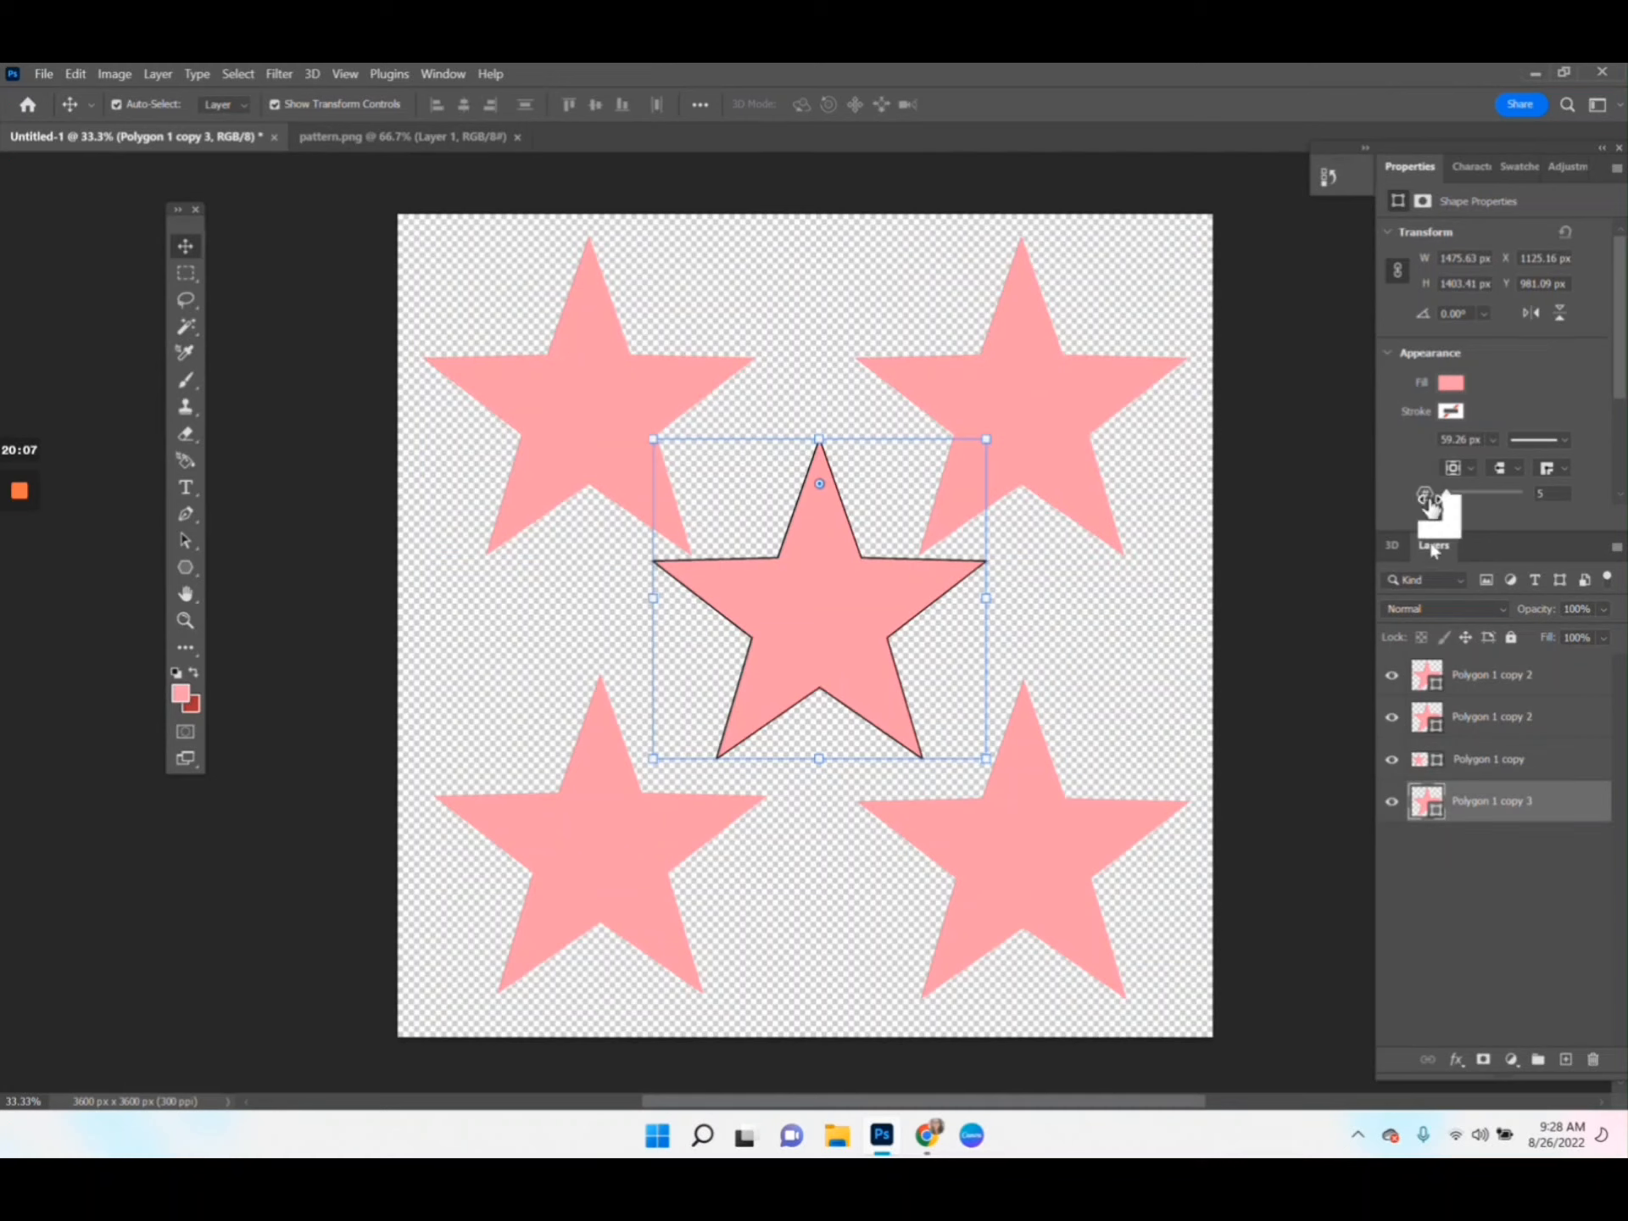
{"action": "left_click", "coordinate": [1450, 383]}
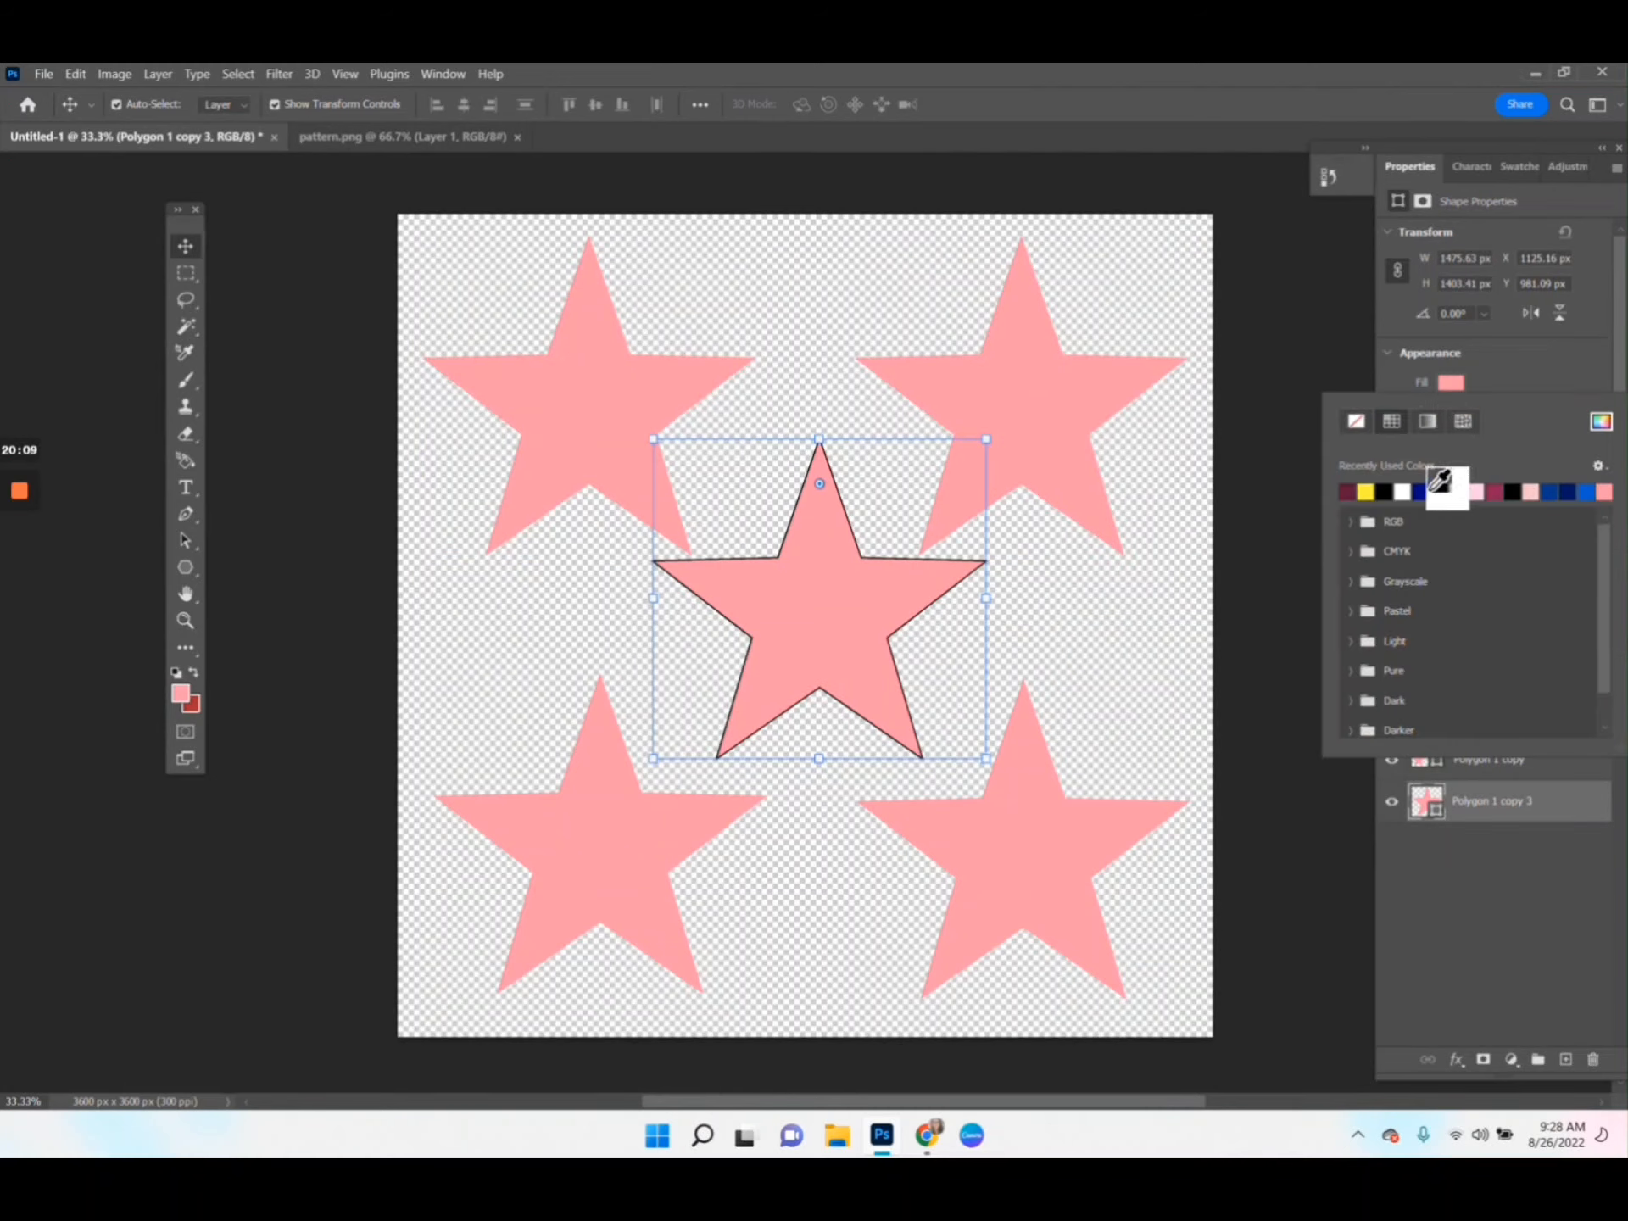
{"action": "left_click", "coordinate": [1427, 491]}
{"action": "left_click", "coordinate": [1303, 356]}
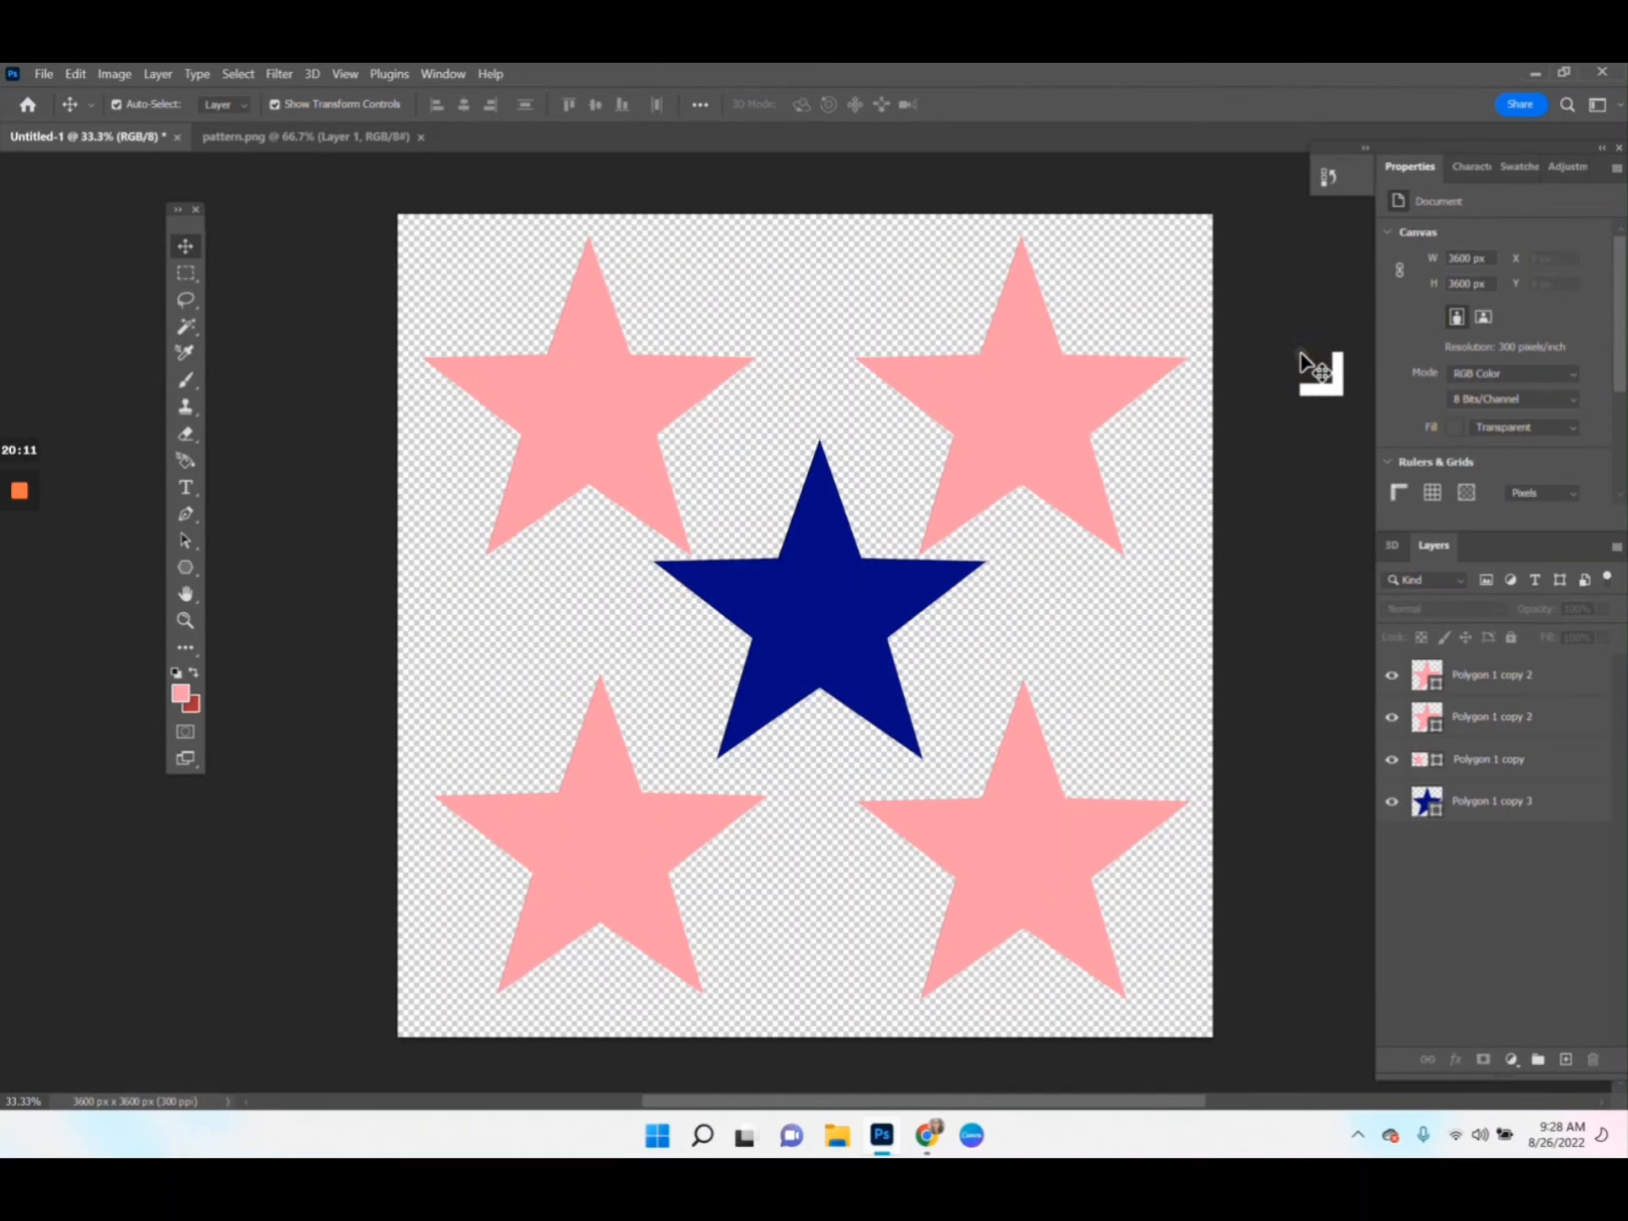
Enlarge the blue star to about 2176 by 2069 px, centre it in the canvas's upper half, and lower the merged pink pair
{"action": "left_click", "coordinate": [838, 684]}
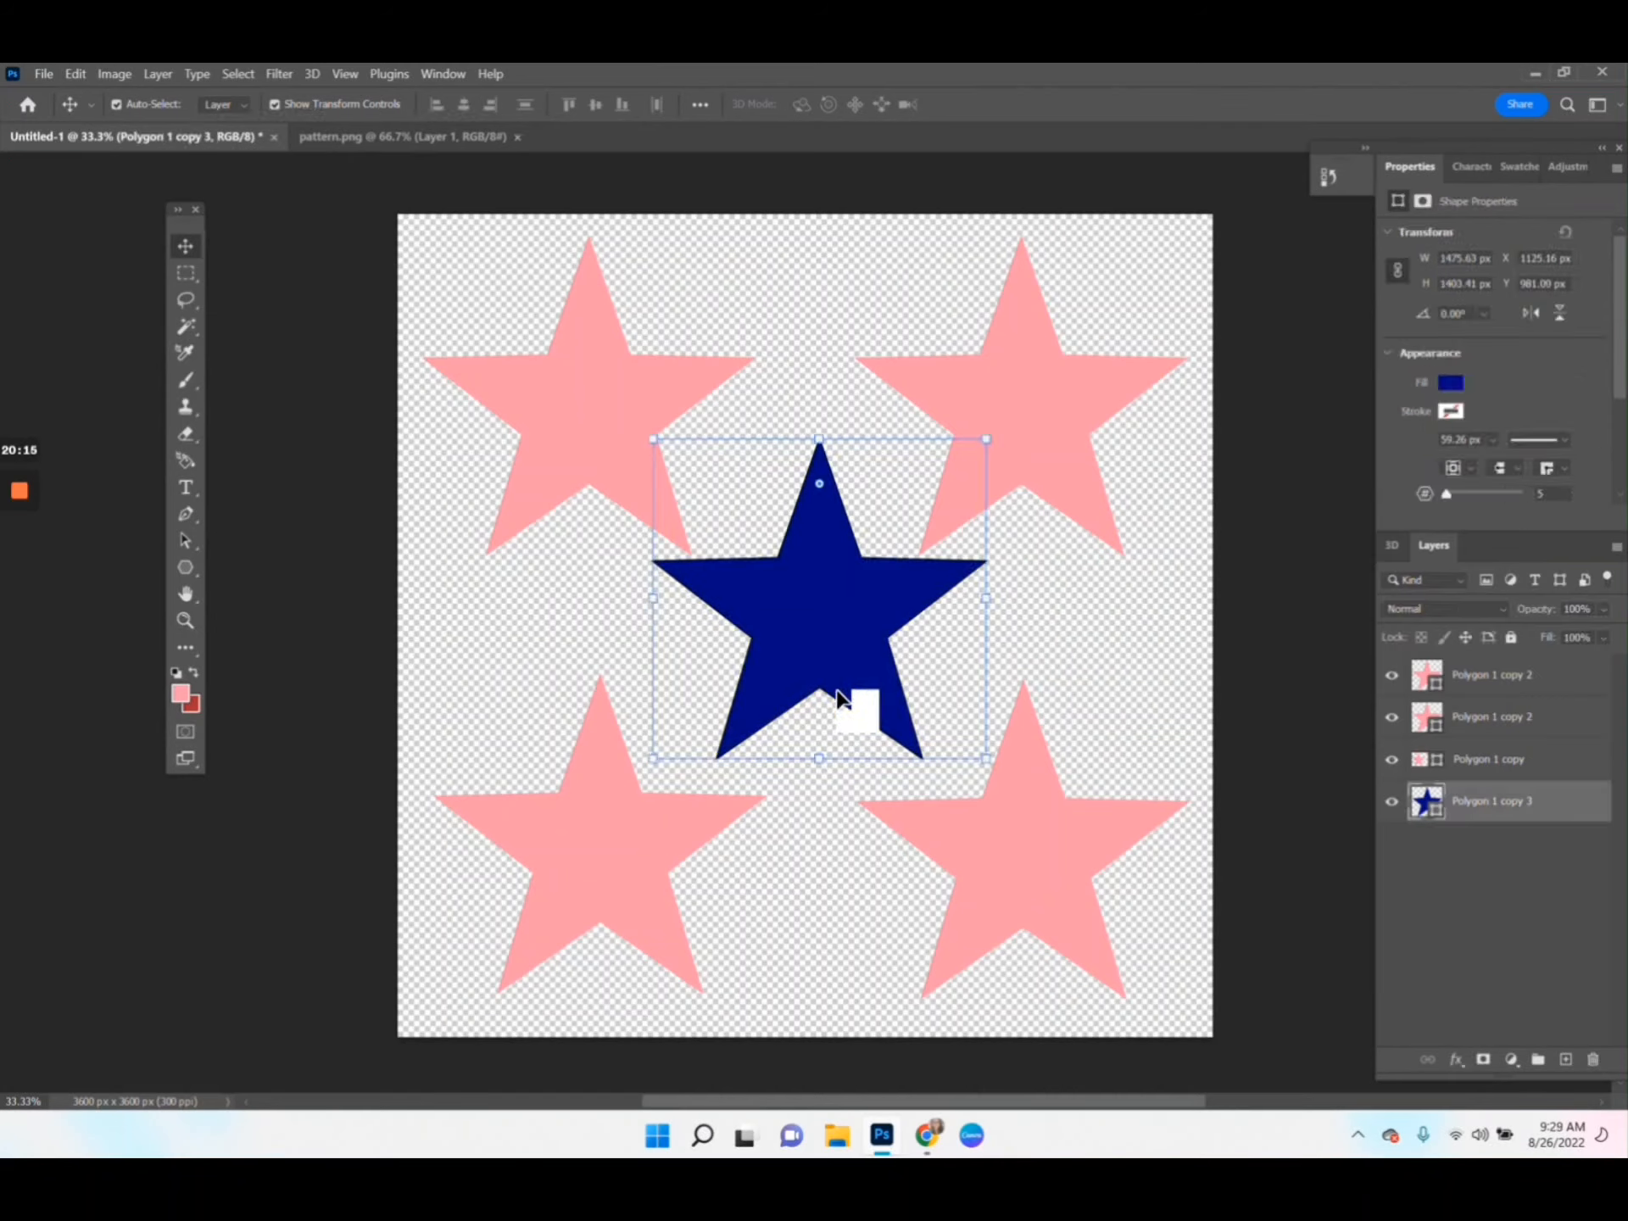
{"action": "left_click_drag", "start_coordinate": [838, 699], "coordinate": [844, 465]}
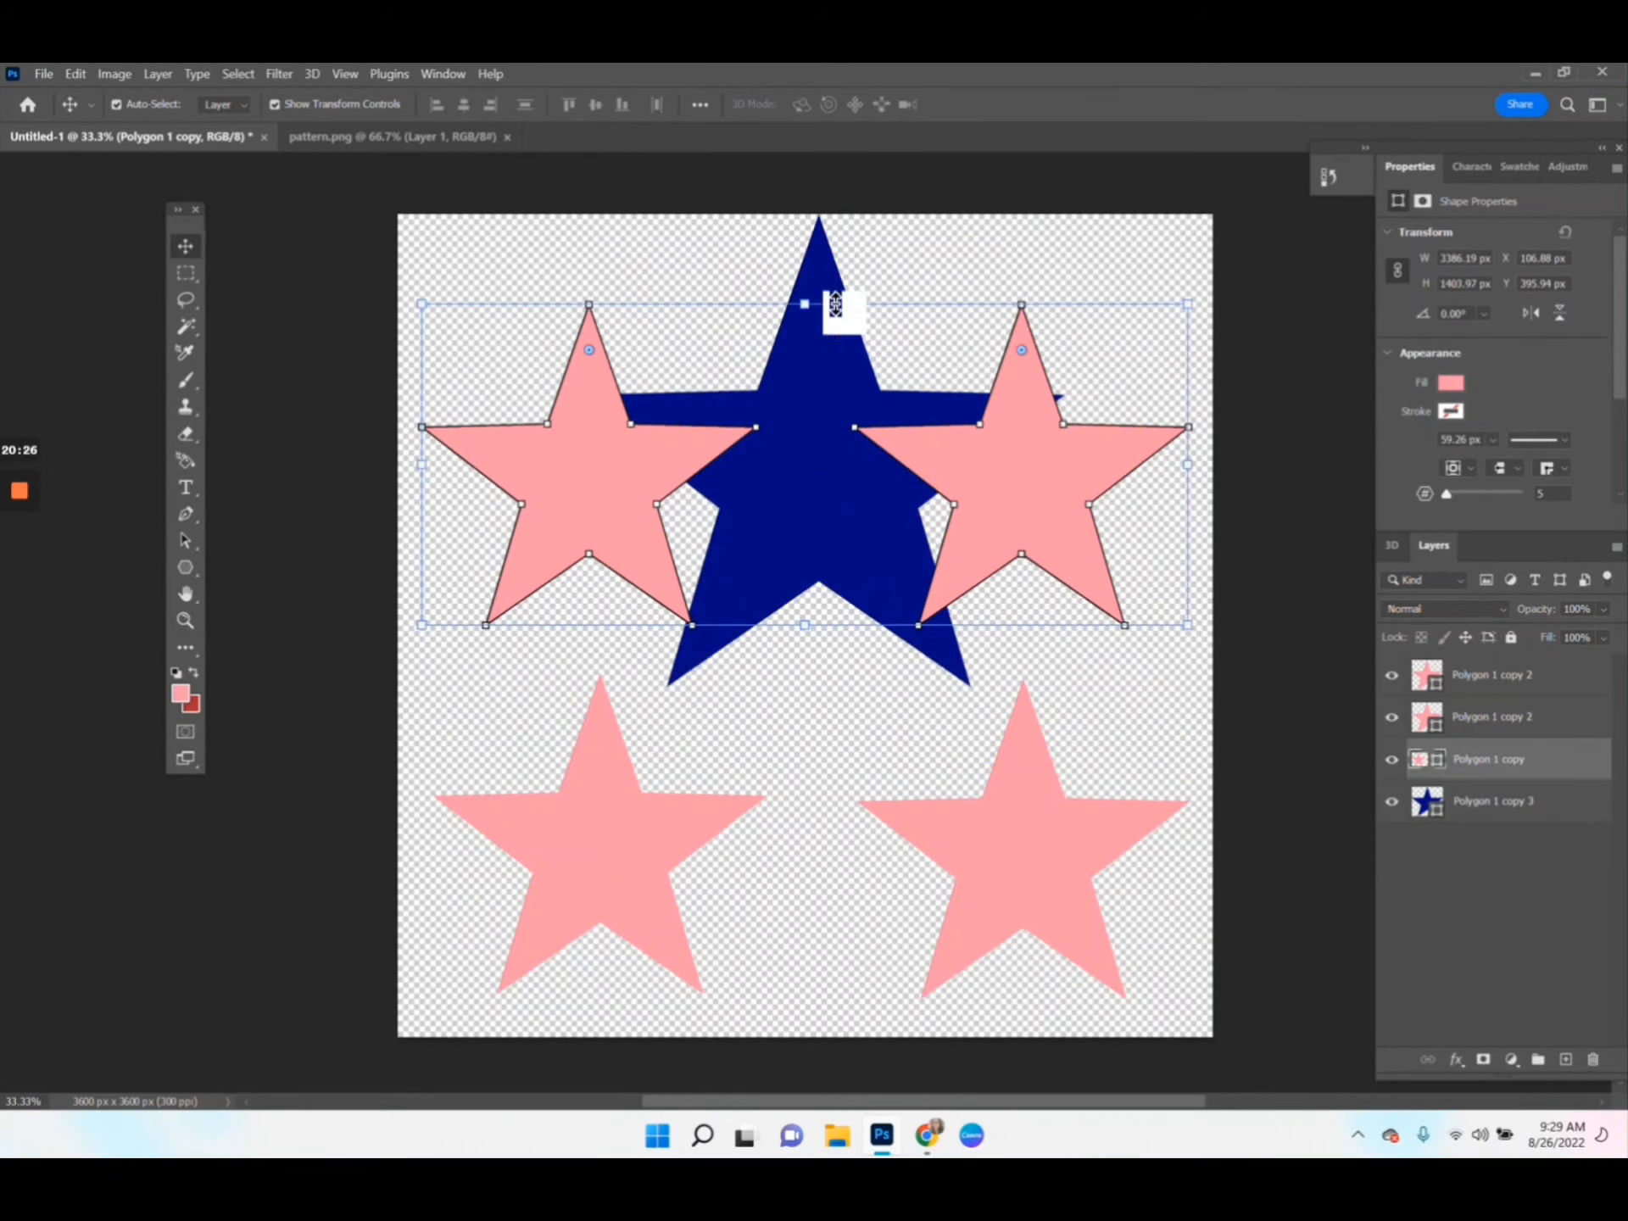
{"action": "mouse_move", "coordinate": [828, 291]}
{"action": "left_mouse_down"}
{"action": "mouse_move", "coordinate": [829, 262]}
{"action": "mouse_move", "coordinate": [740, 280]}
{"action": "mouse_move", "coordinate": [571, 258]}
{"action": "mouse_move", "coordinate": [790, 270]}
{"action": "mouse_move", "coordinate": [801, 246]}
{"action": "mouse_move", "coordinate": [807, 273]}
{"action": "left_mouse_up"}
{"action": "left_click_drag", "start_coordinate": [1117, 457], "coordinate": [1114, 491]}
{"action": "left_click_drag", "start_coordinate": [807, 275], "coordinate": [807, 273]}
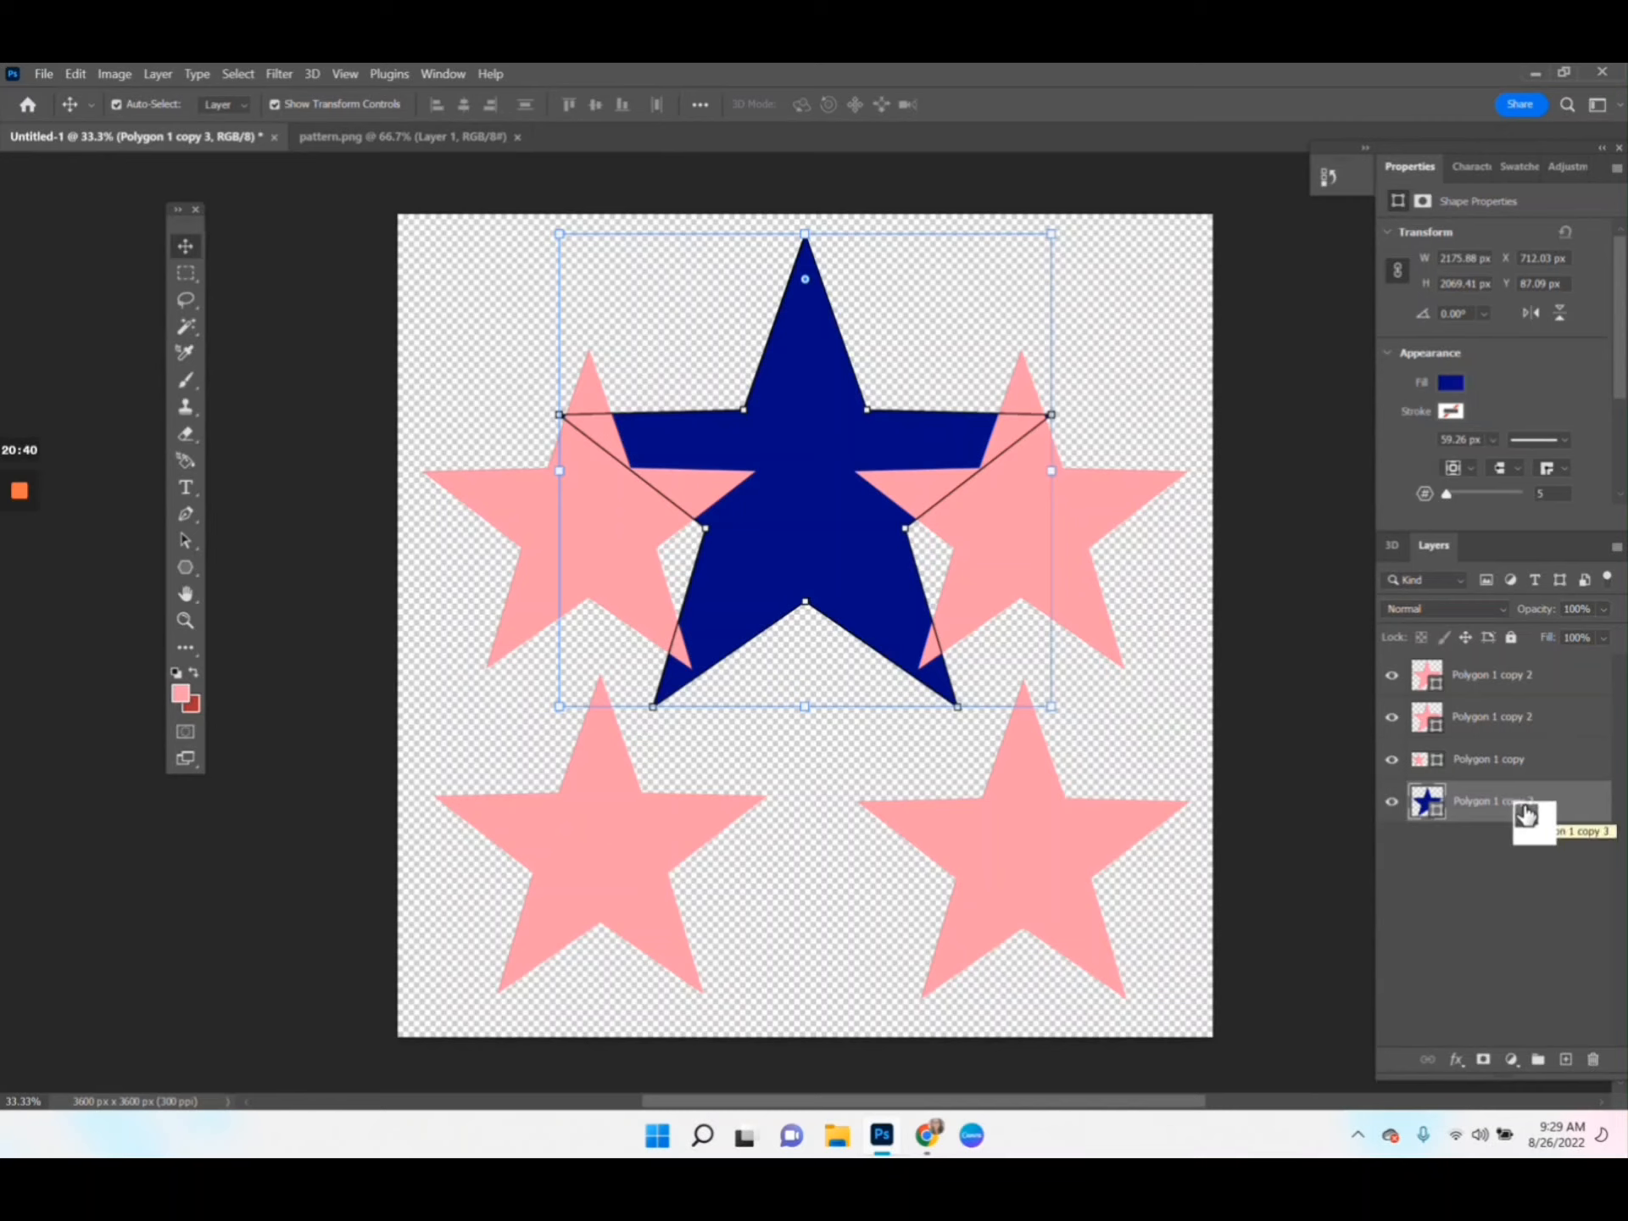
Try placing the blue star layer above all pink stars and moving the star, and return it to the back
{"action": "left_click_drag", "start_coordinate": [1526, 815], "coordinate": [1519, 670]}
{"action": "left_click_drag", "start_coordinate": [803, 446], "coordinate": [783, 488]}
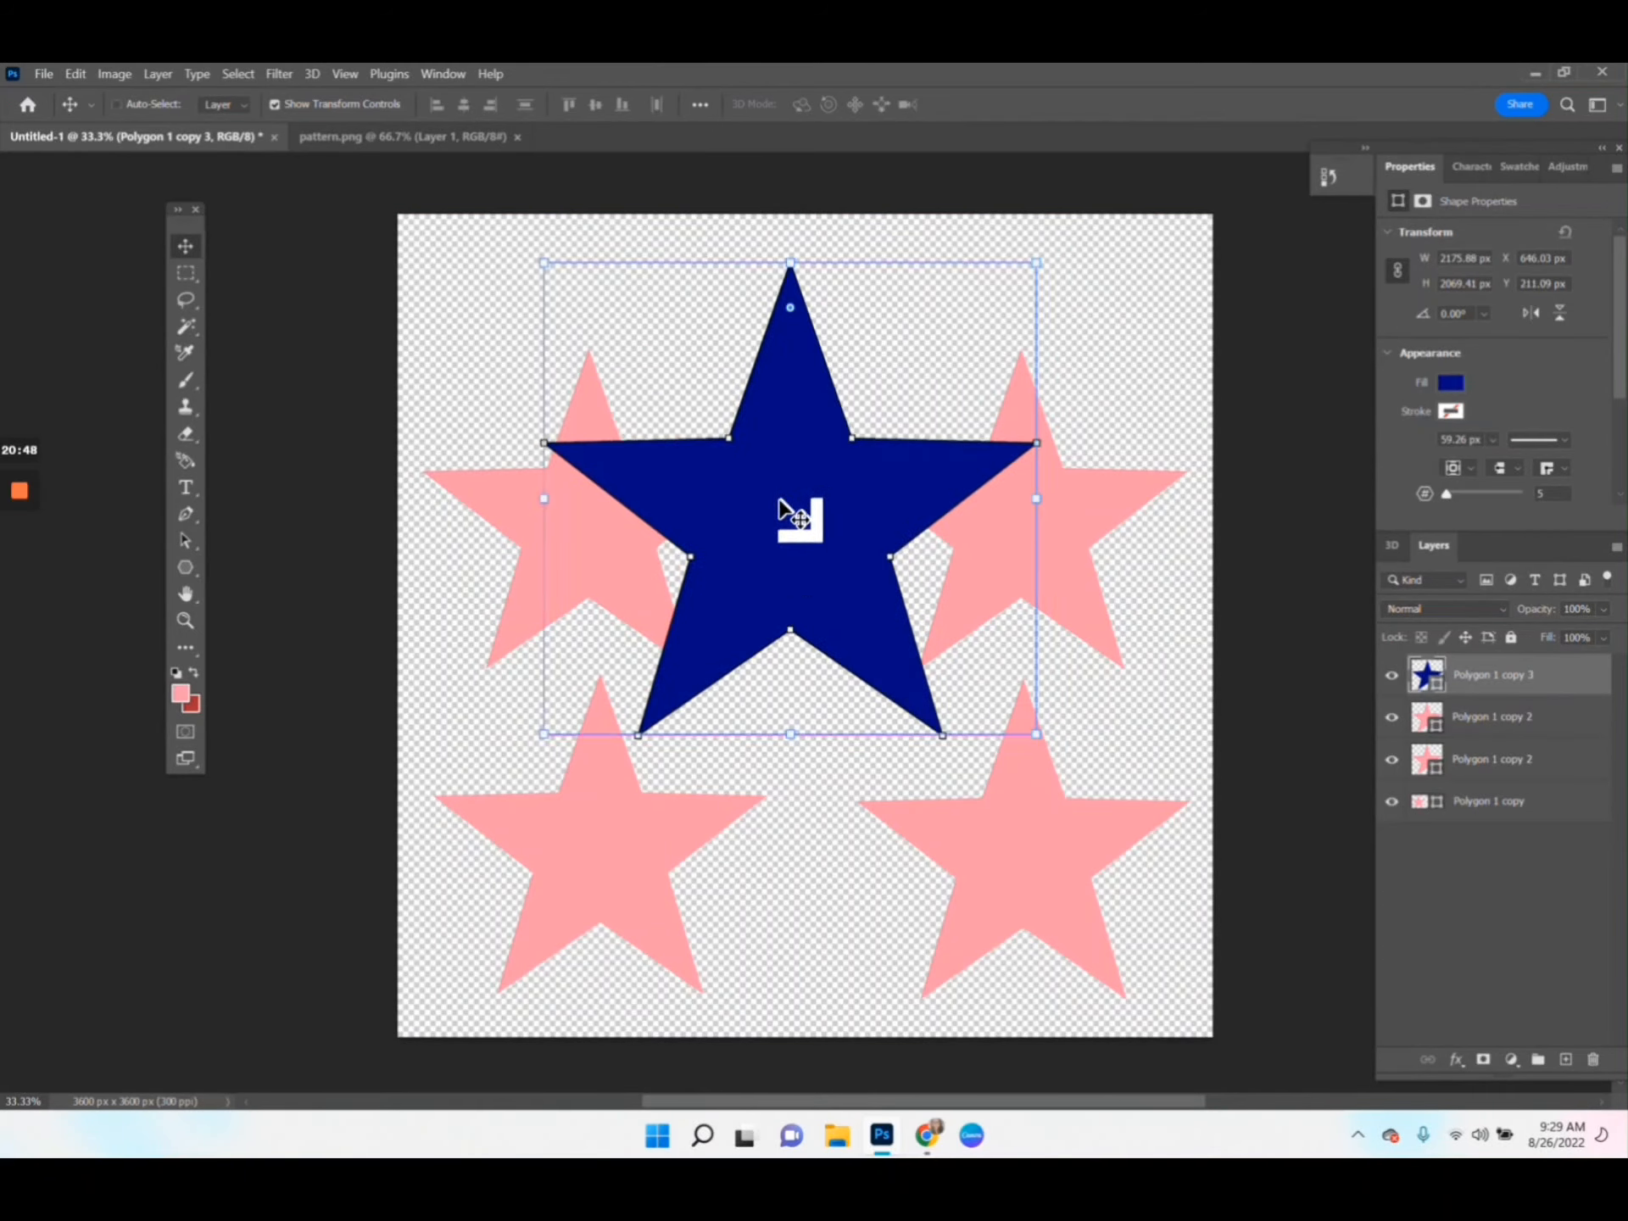
{"action": "key", "text": "ctrl+z"}
{"action": "key", "text": "ctrl+shift+bracketleft"}
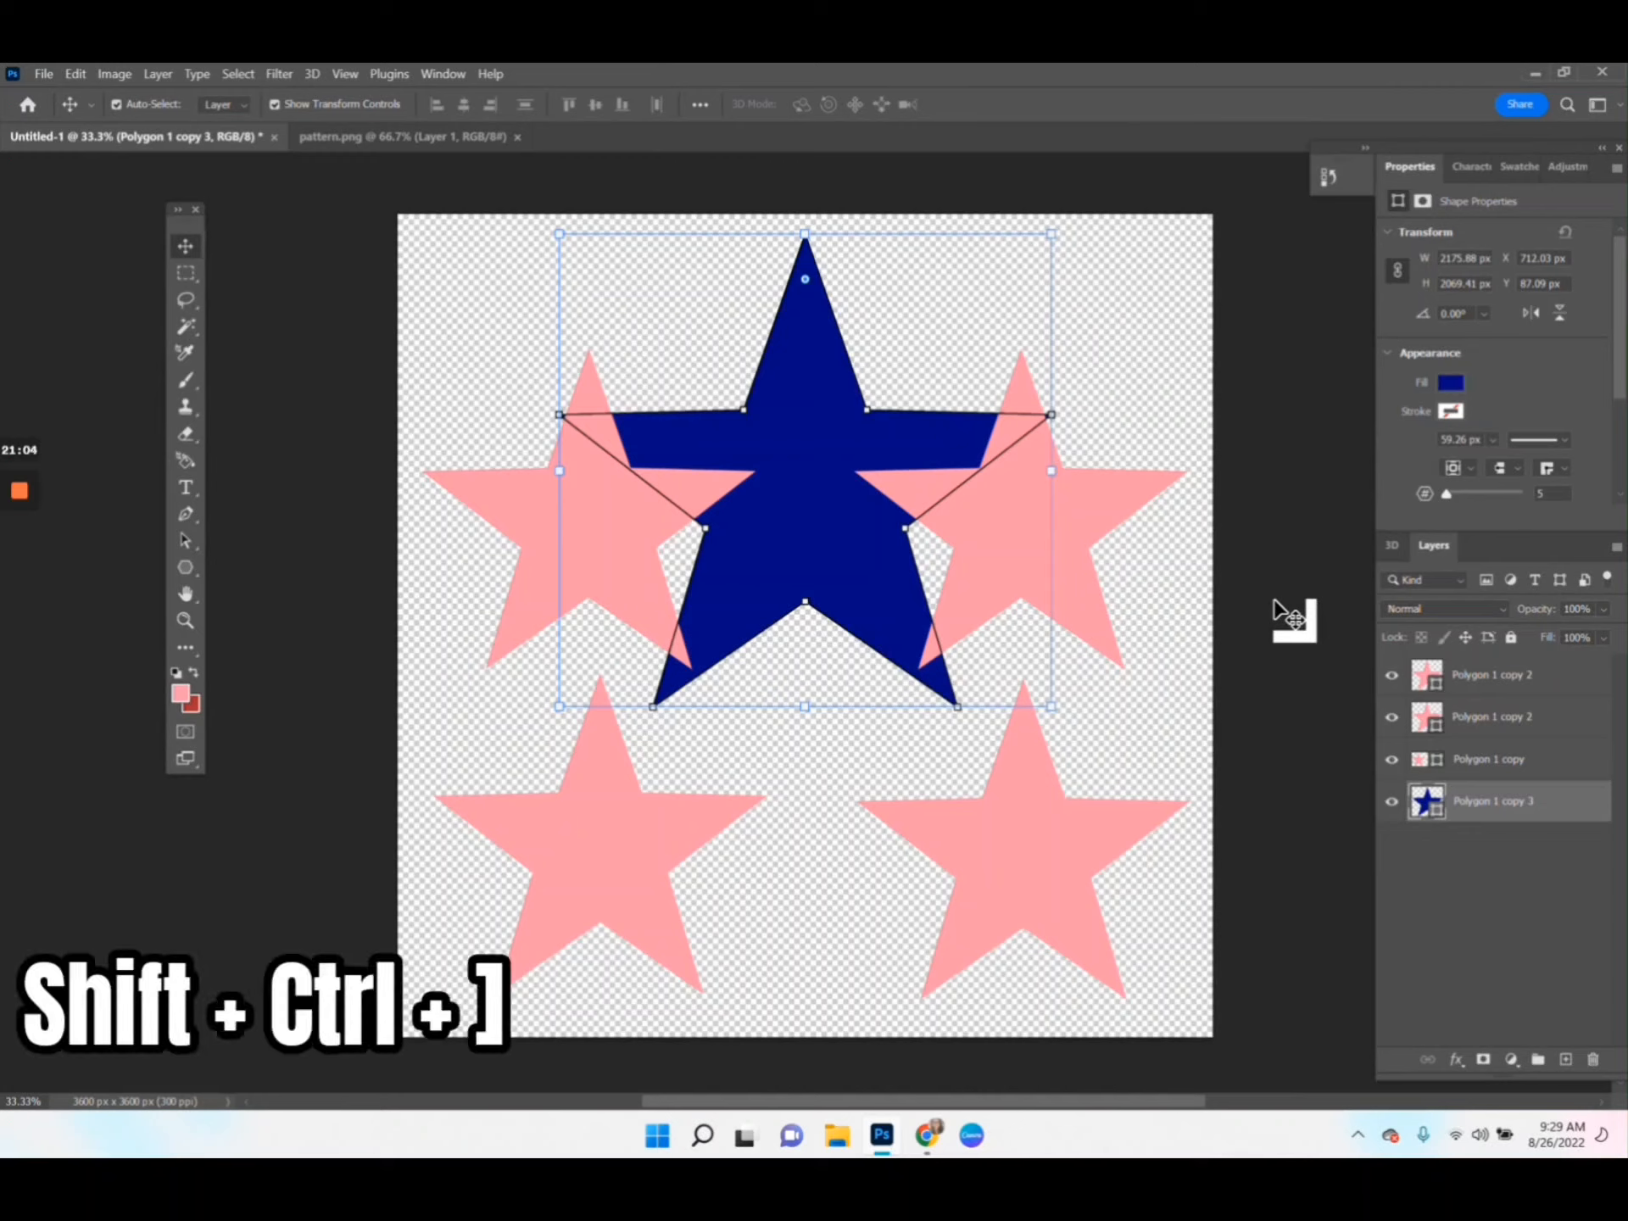
Bring the blue star layer to the front, send it to the back, and bring it to the front again
{"action": "key", "text": "ctrl+shift+bracketright"}
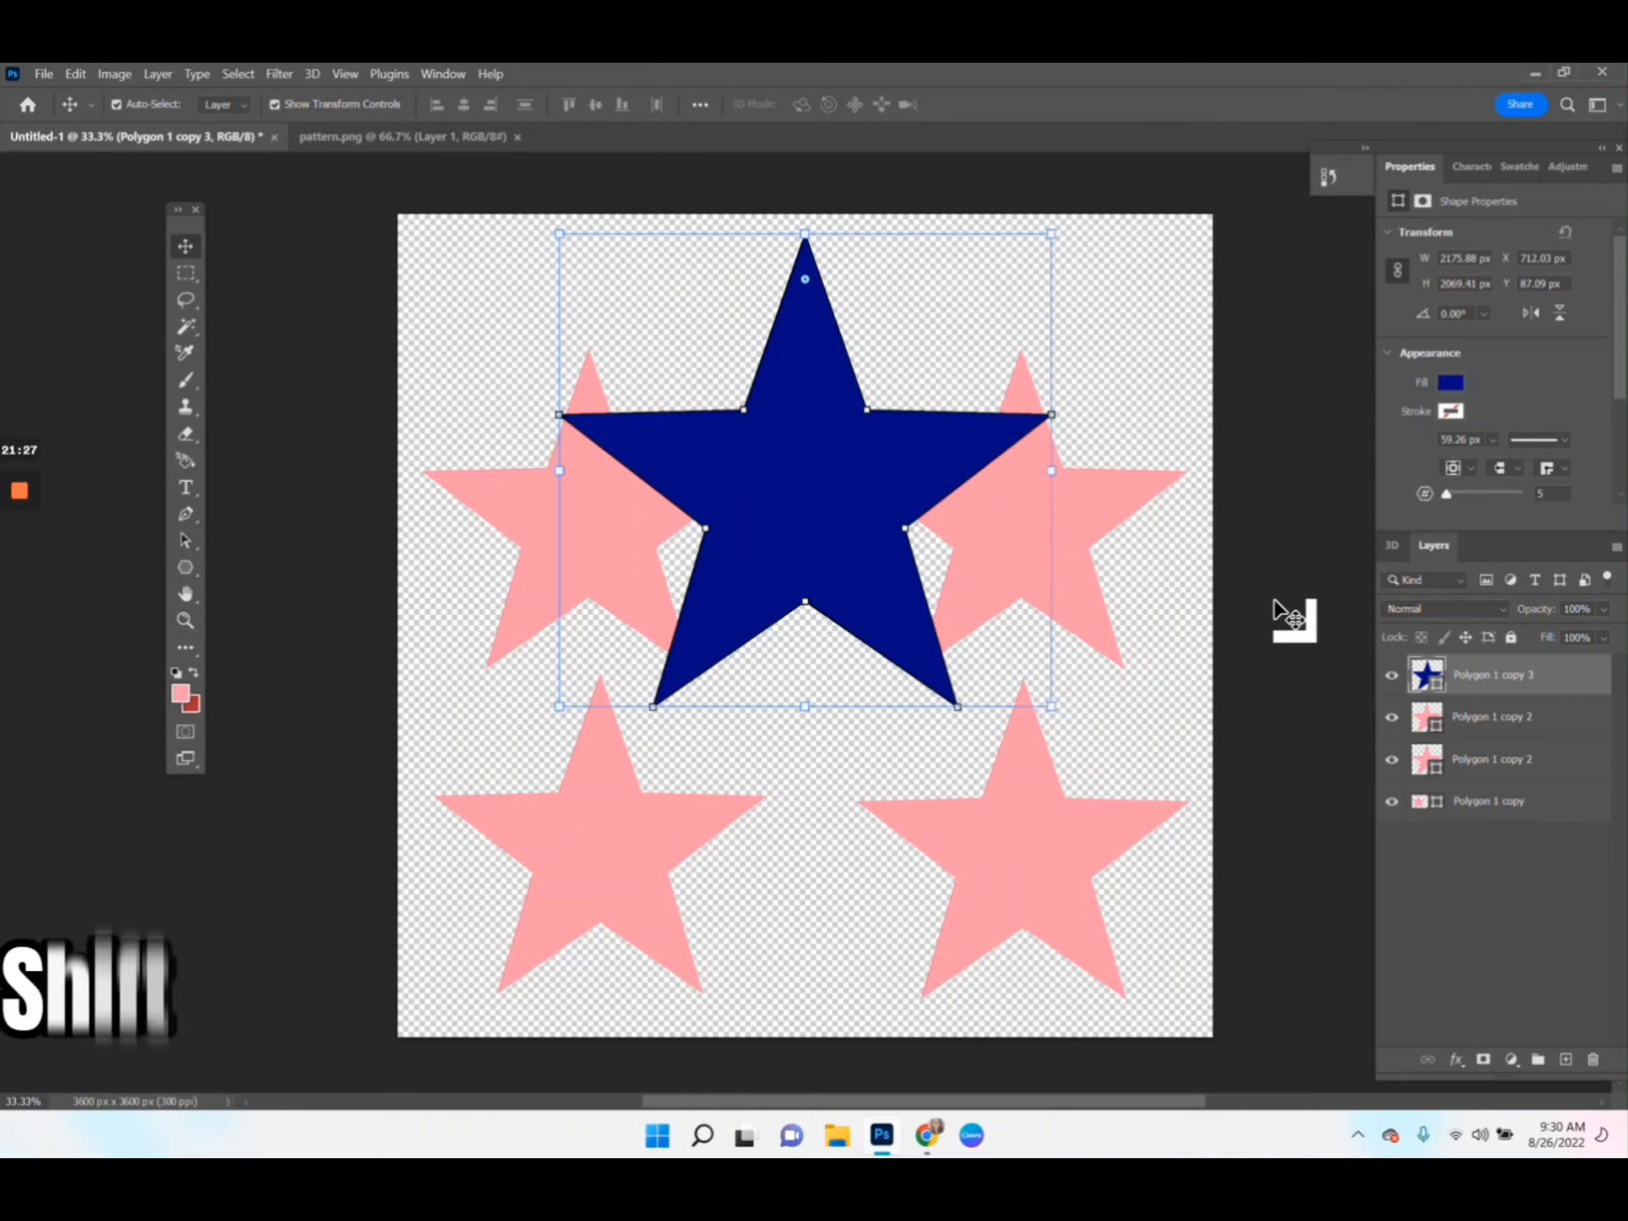
{"action": "key", "text": "ctrl+shift+bracketleft"}
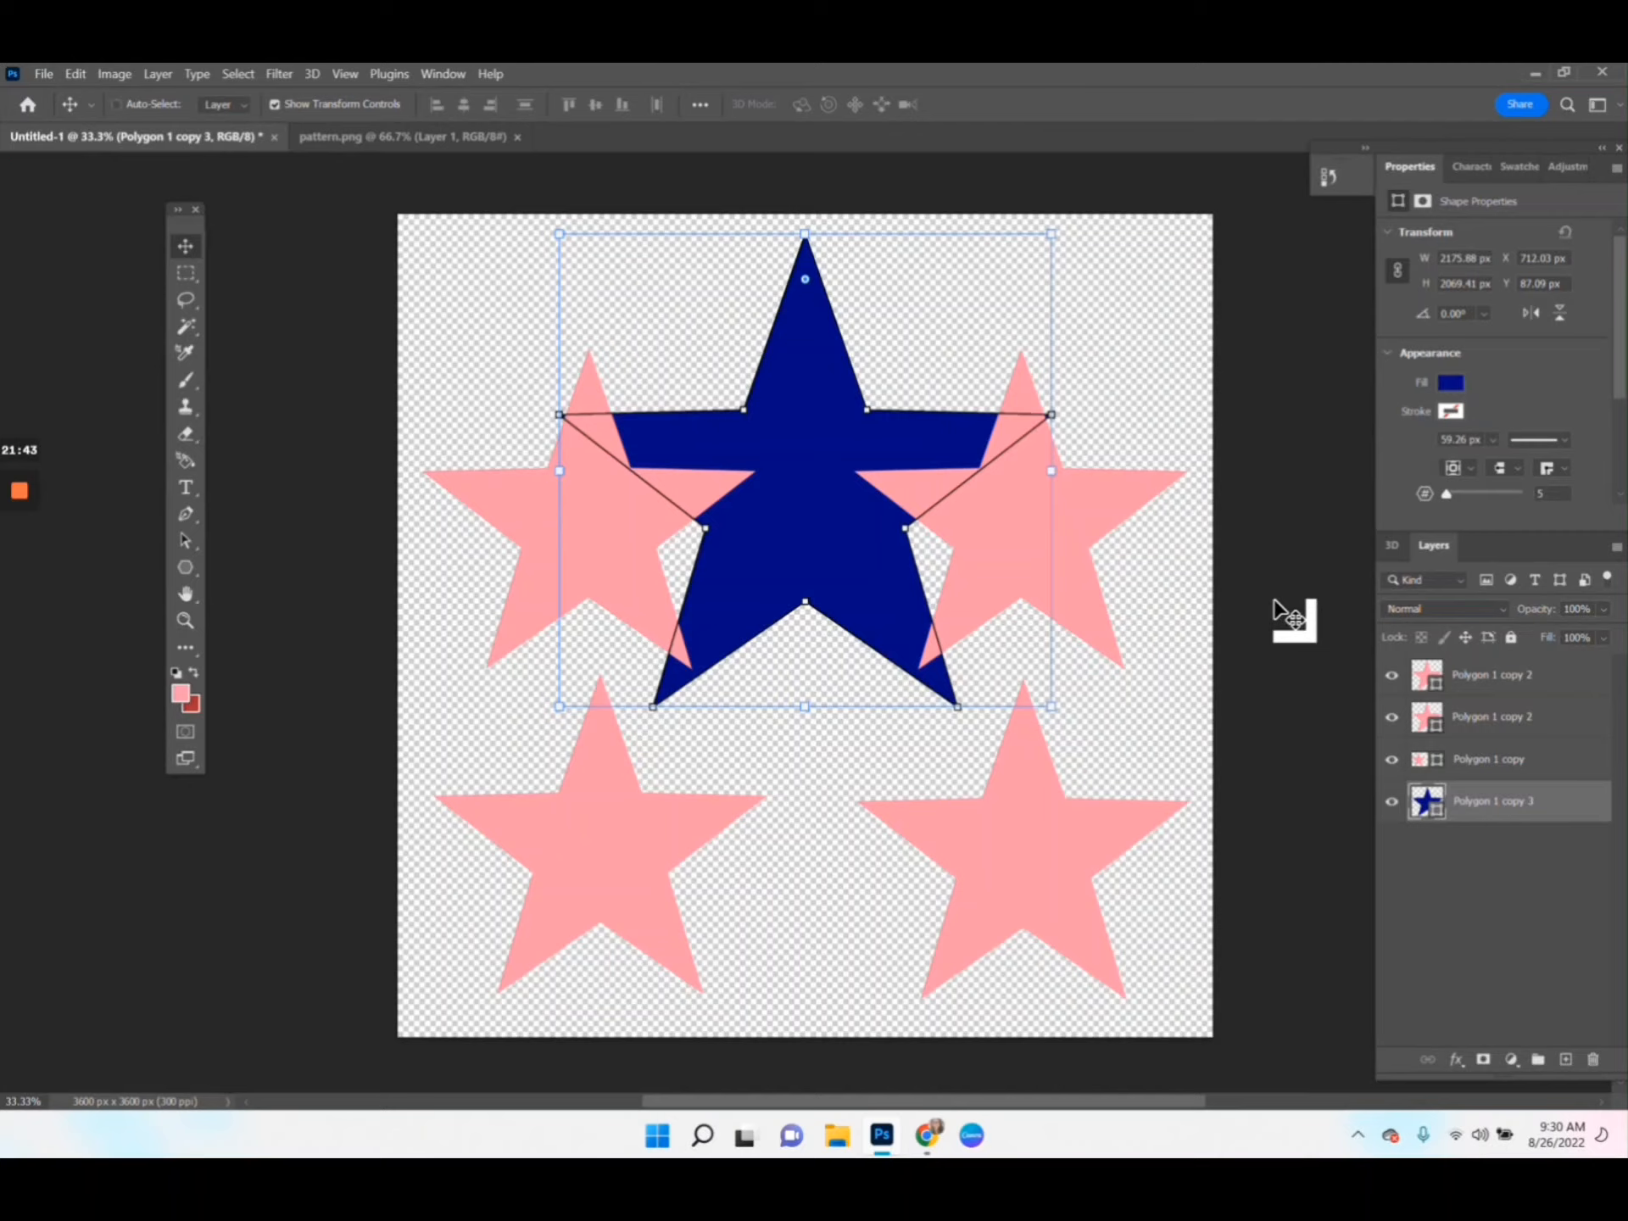
{"action": "key", "text": "ctrl+shift+bracketright"}
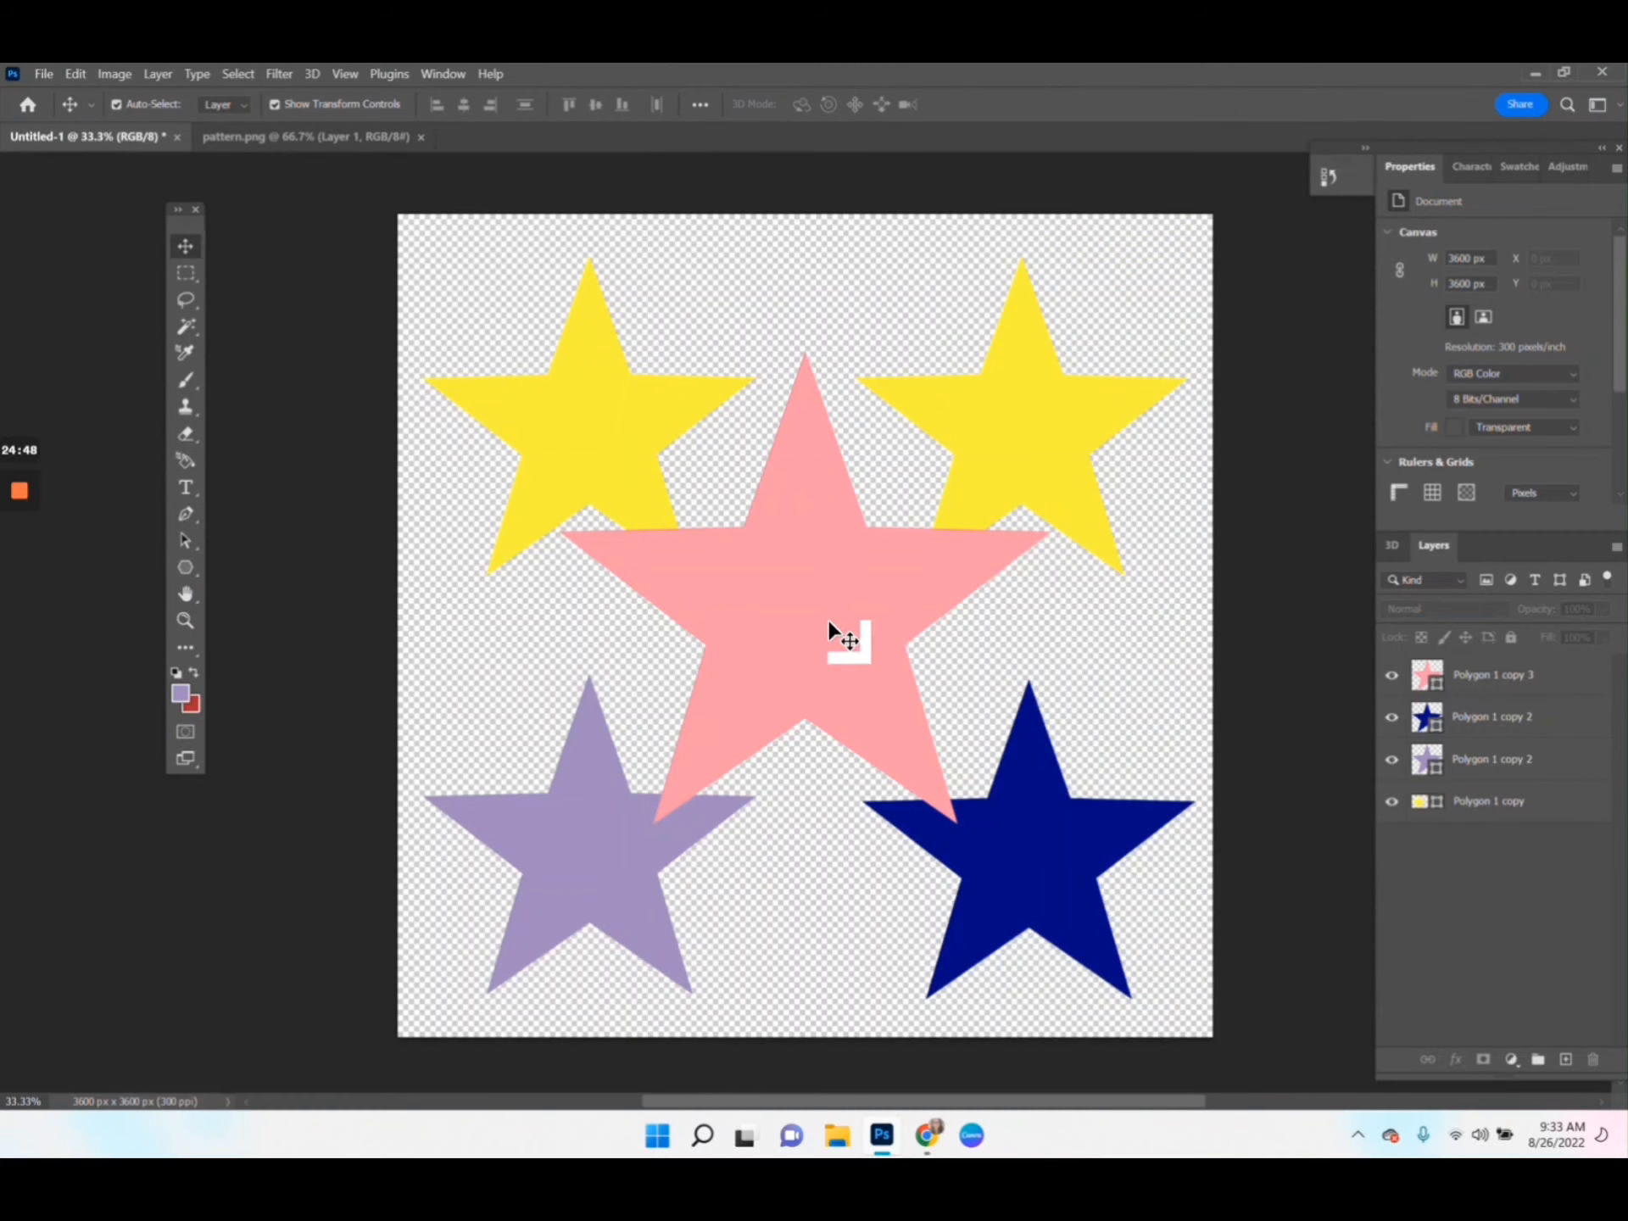
Select the purple star and sample the yellow, dark blue and purple stars in turn as foreground color, keeping purple #a186be
{"action": "left_click", "coordinate": [828, 622]}
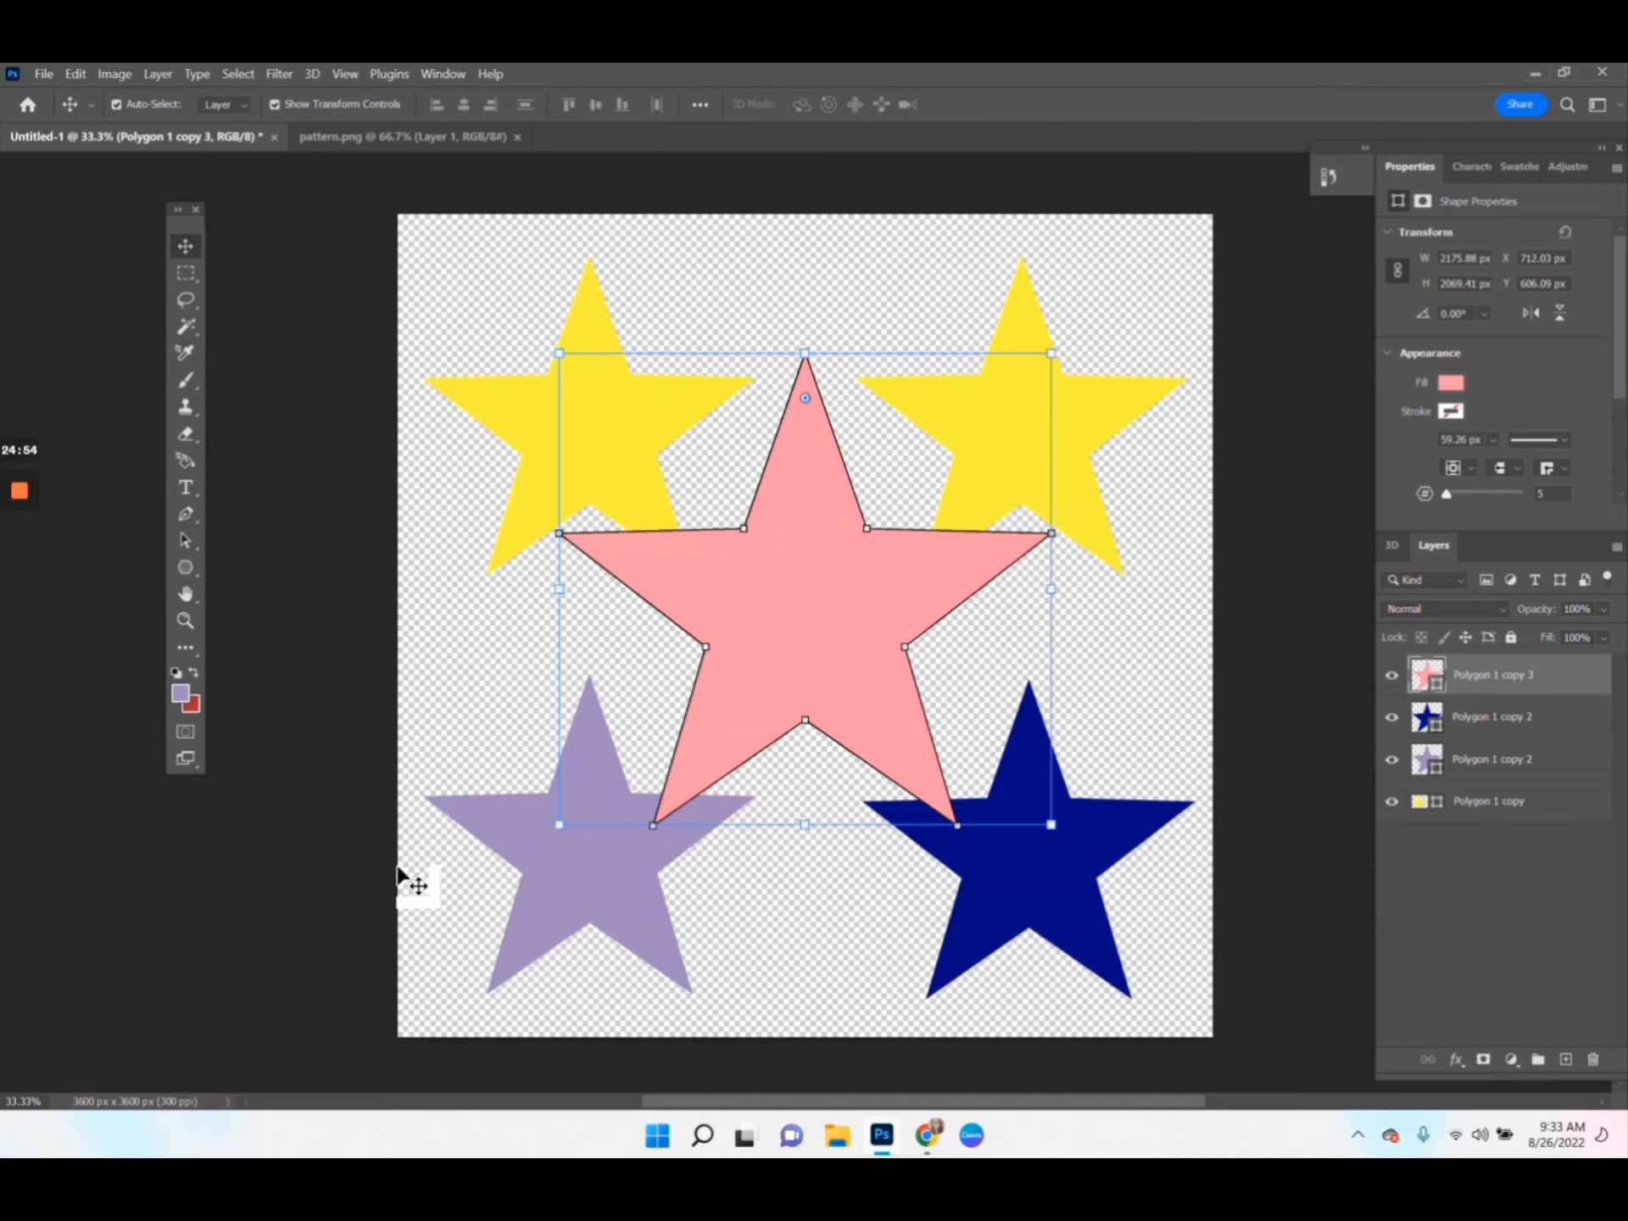
{"action": "left_click", "coordinate": [568, 901]}
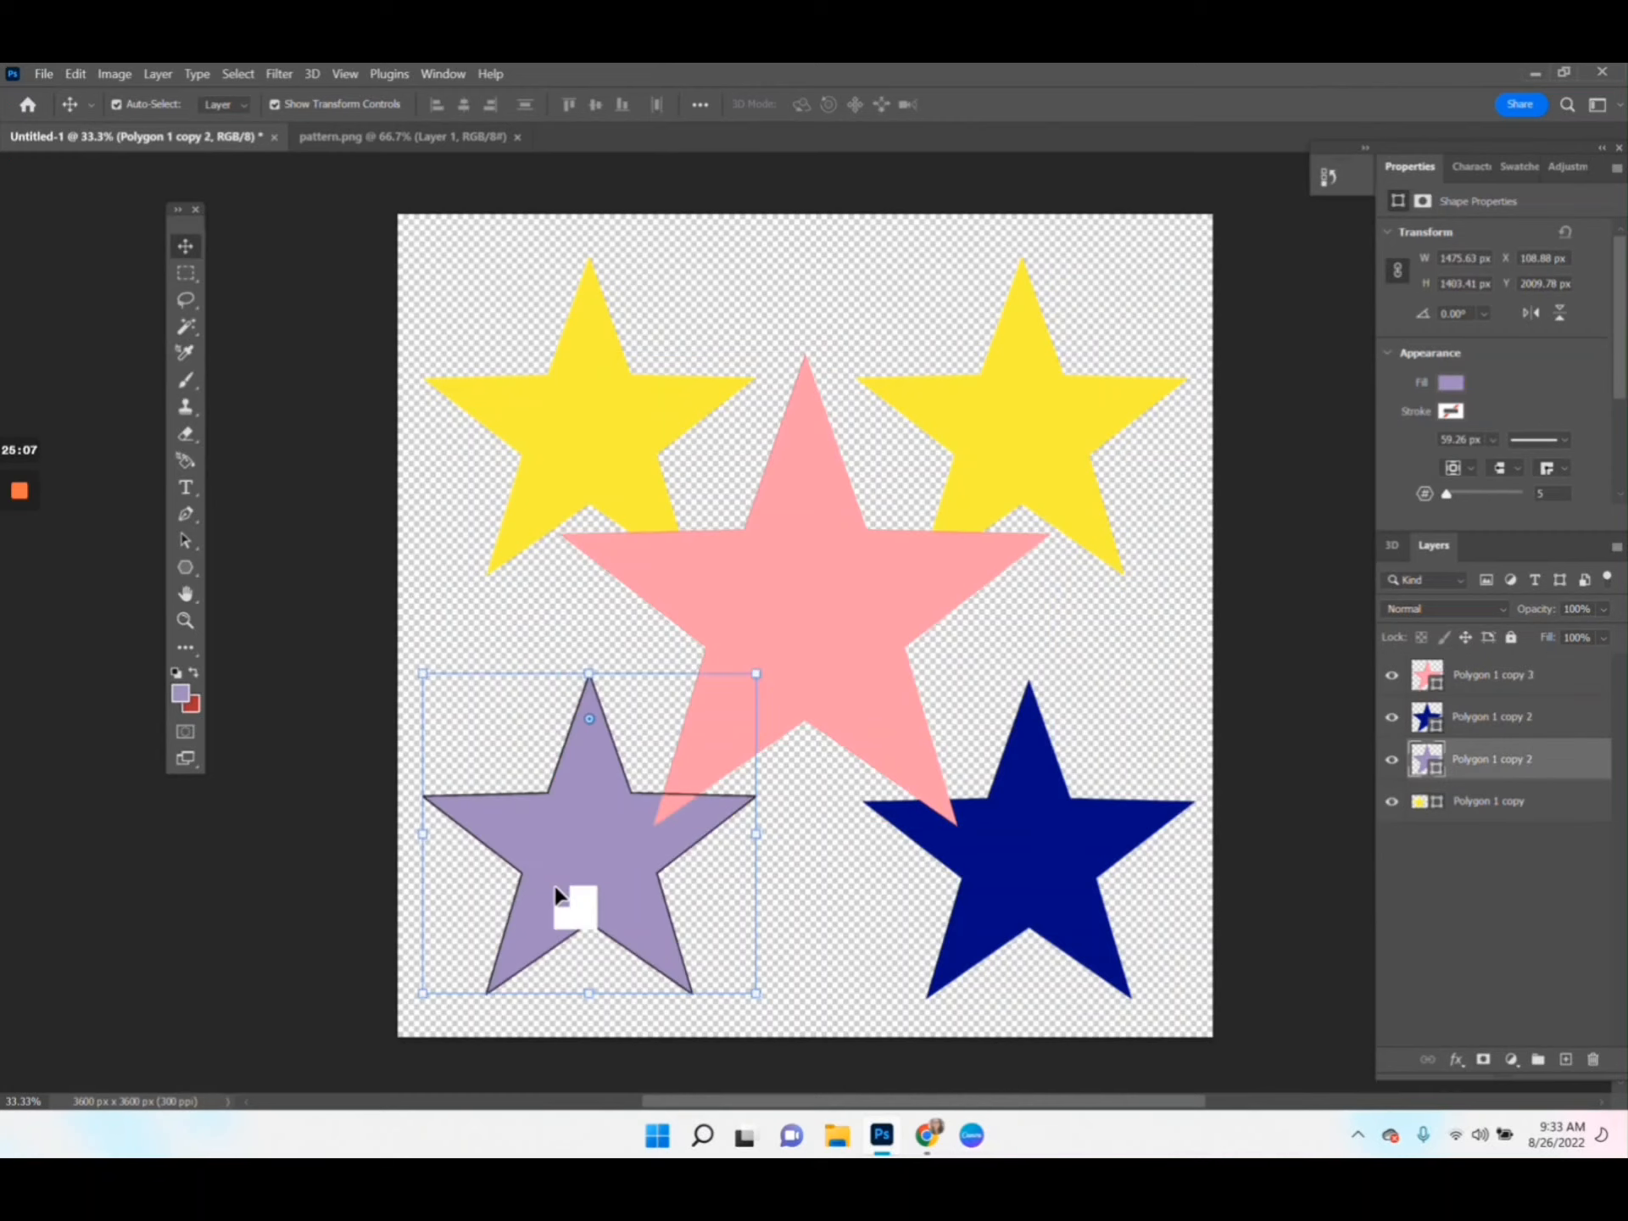
{"action": "left_click", "coordinate": [182, 695]}
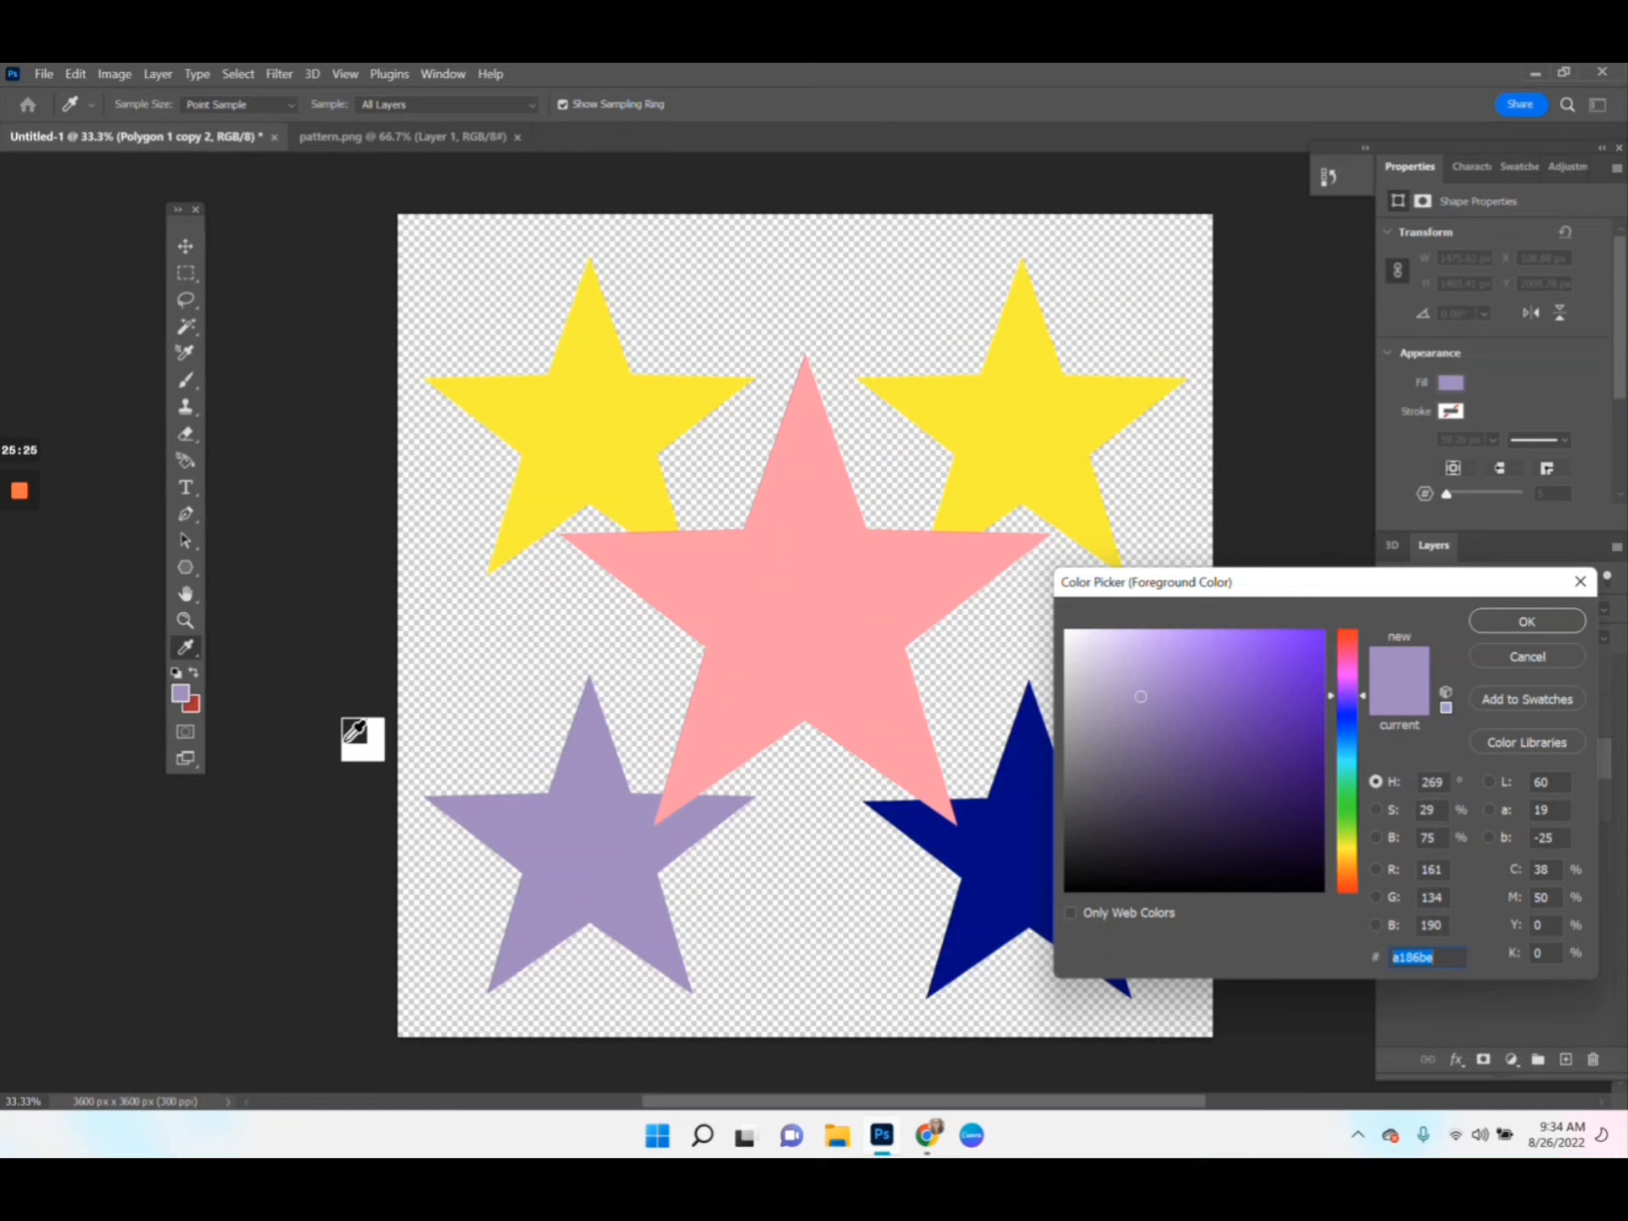
{"action": "left_click", "coordinate": [612, 405]}
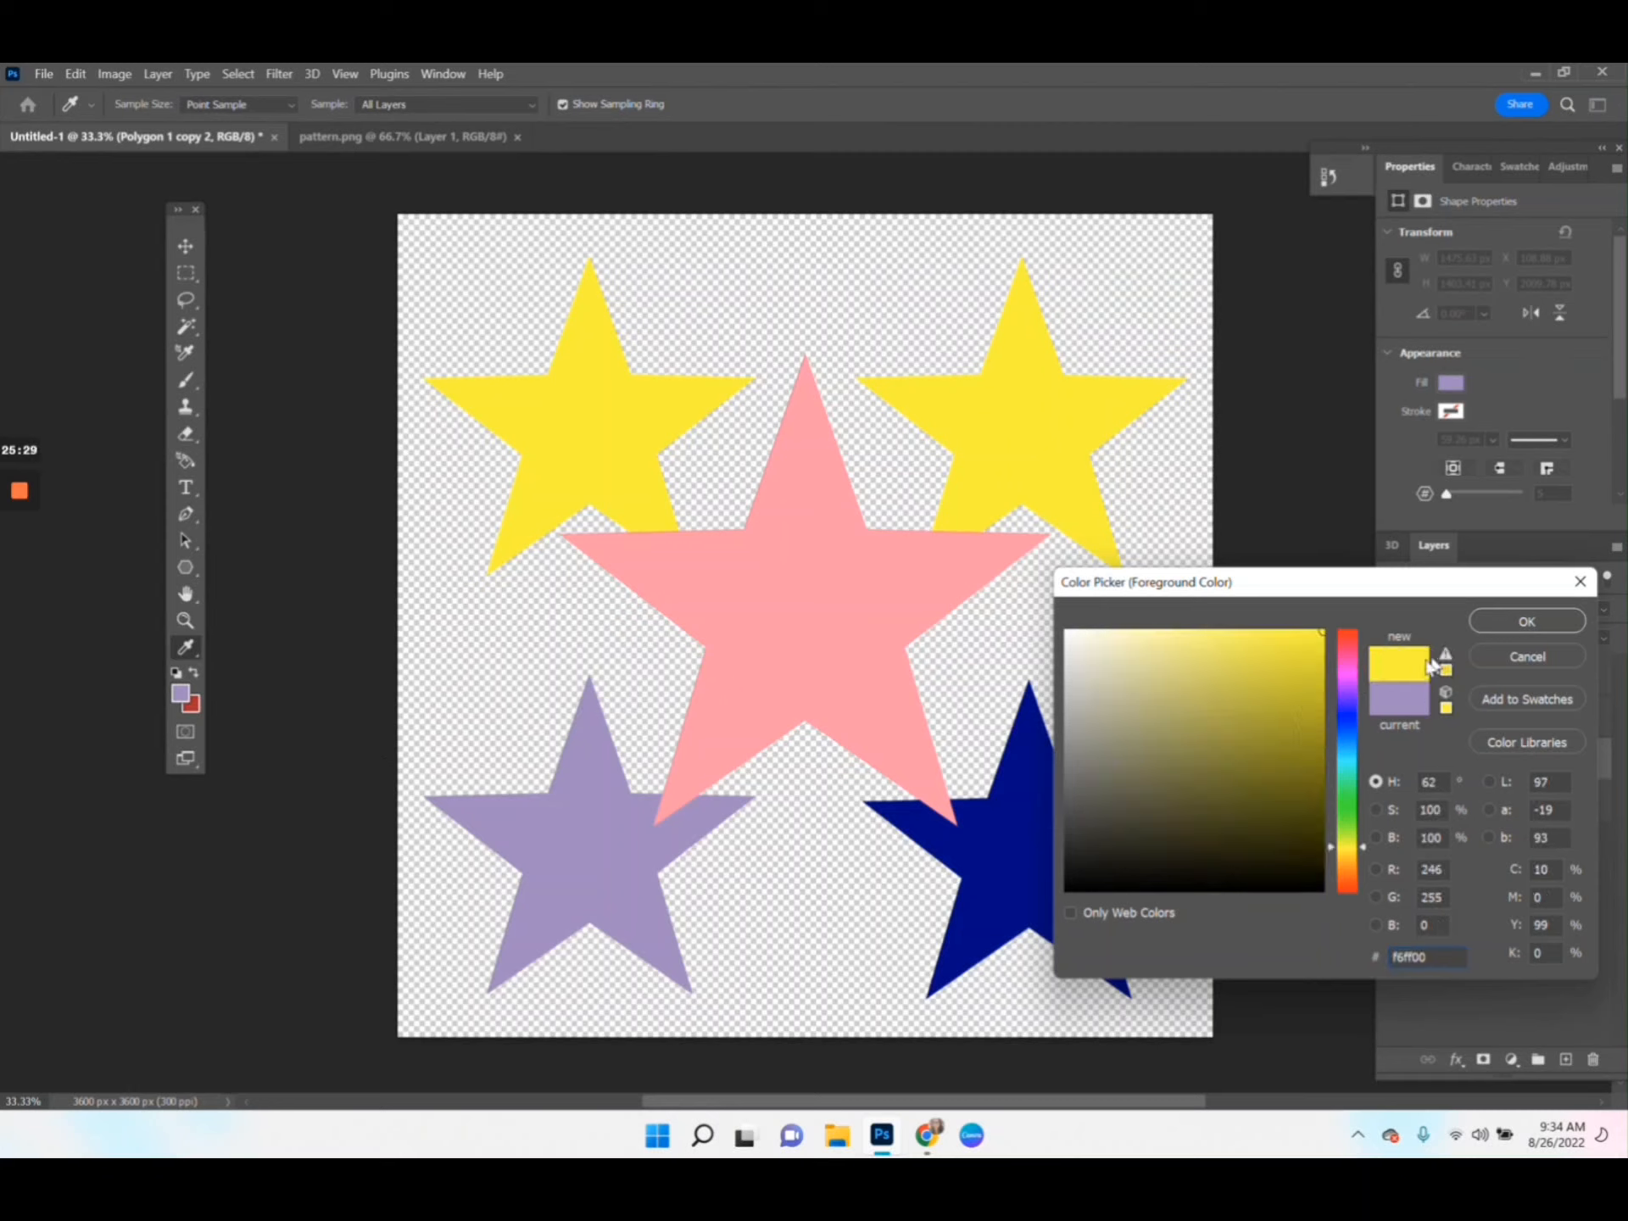
{"action": "left_click", "coordinate": [1005, 906]}
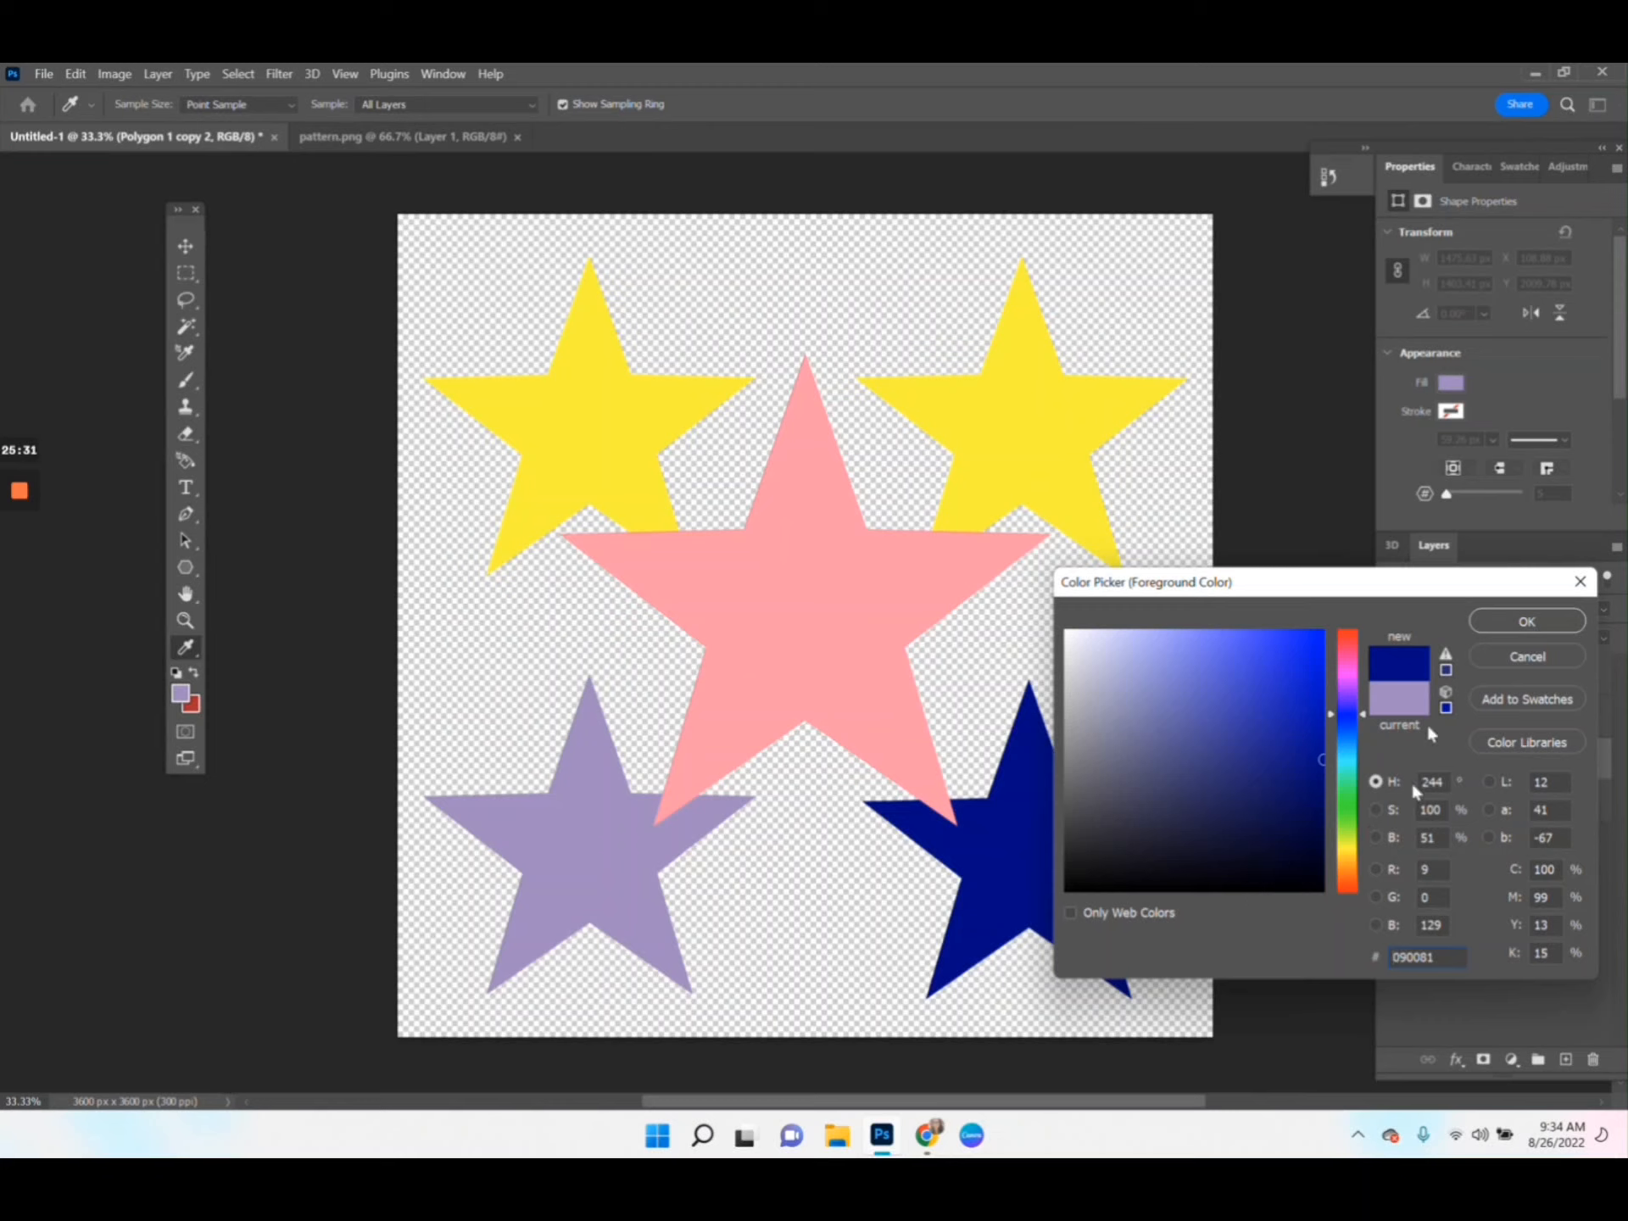
{"action": "left_click", "coordinate": [617, 819]}
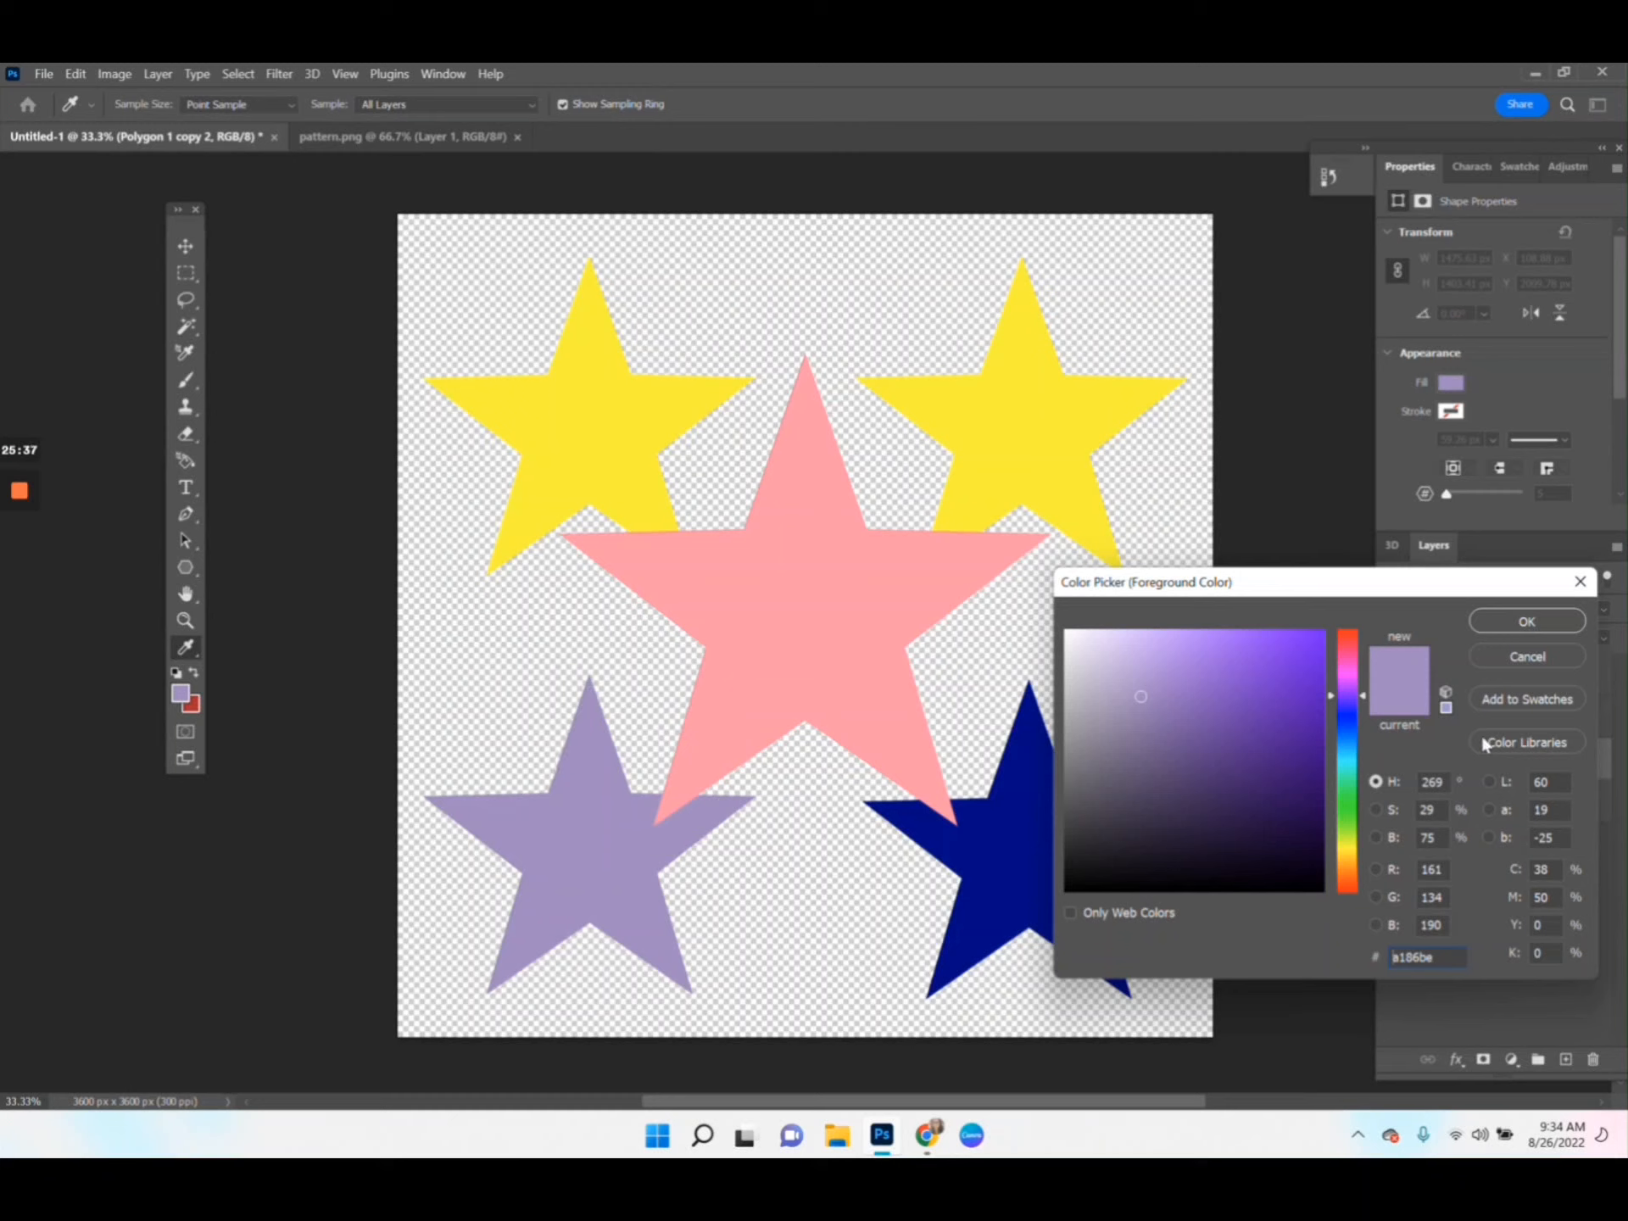
{"action": "left_click", "coordinate": [1526, 621]}
Recolour the large pink middle star with the most recently used purple swatch and deselect it
{"action": "key", "text": "v"}
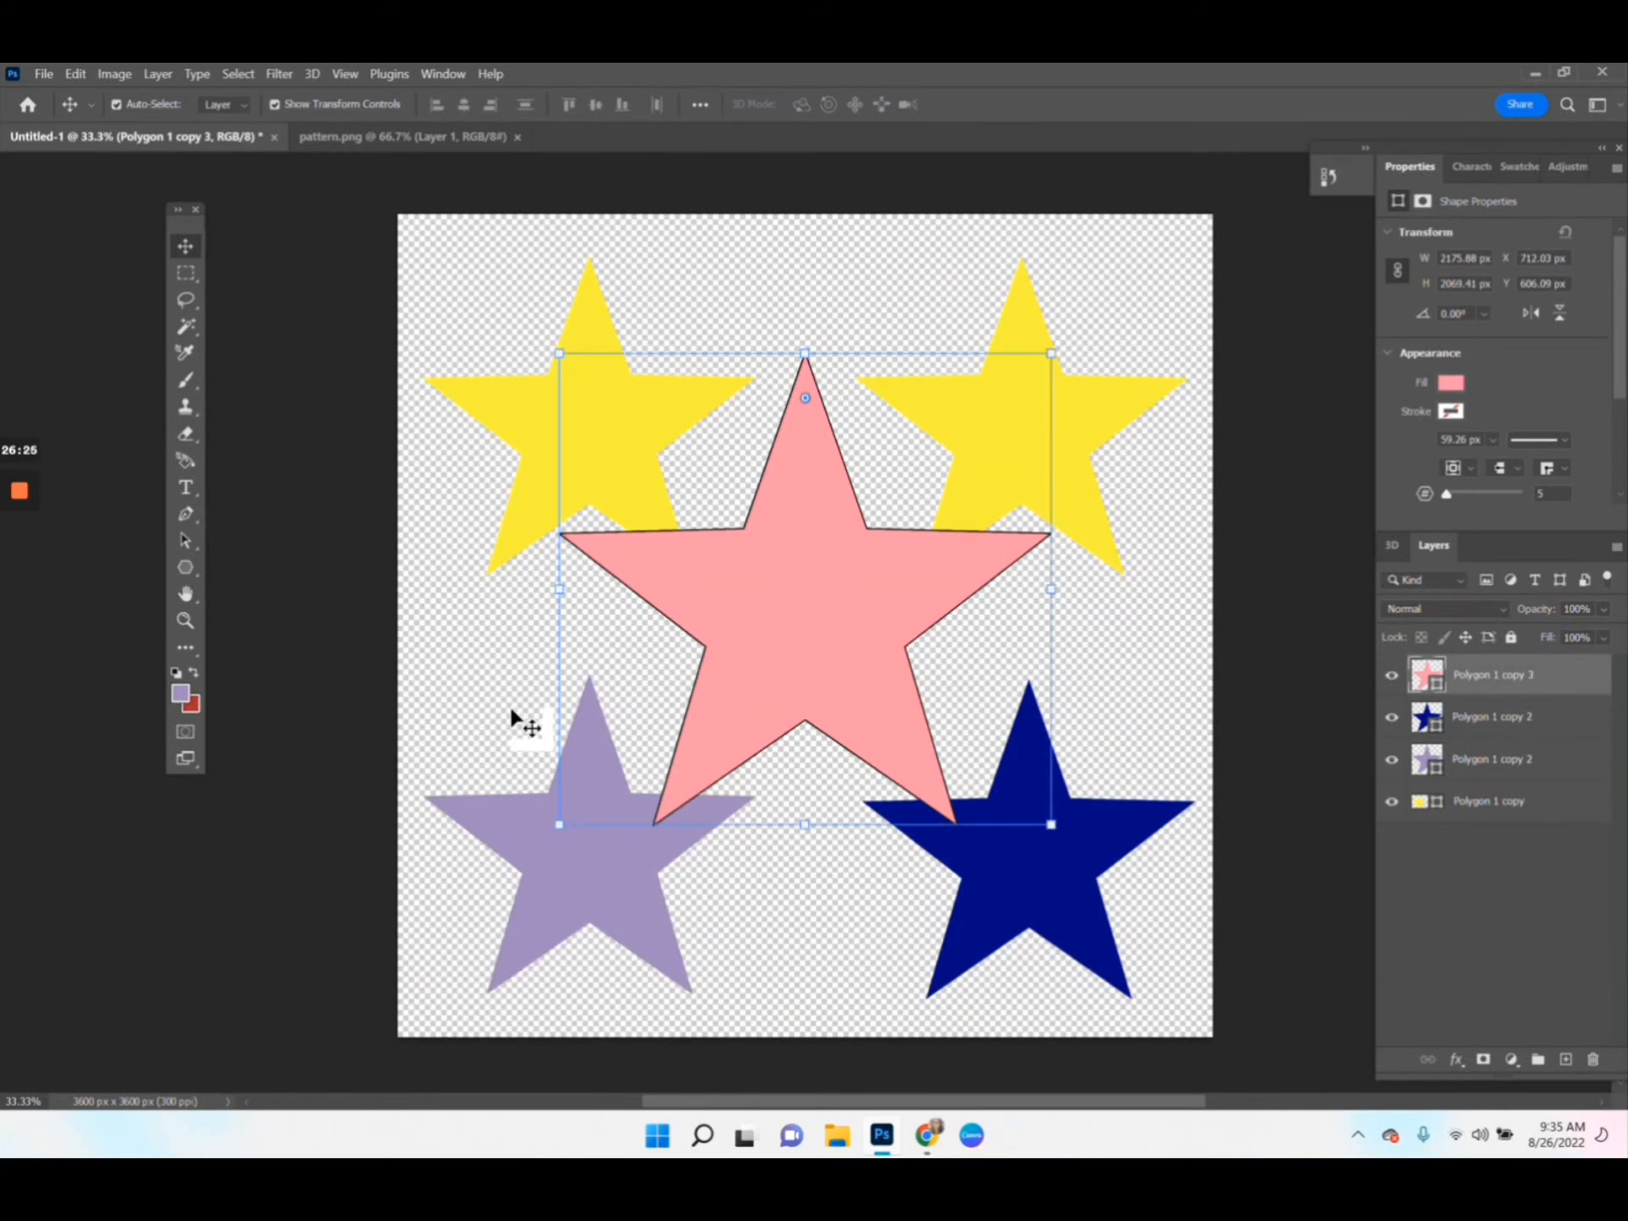
{"action": "left_click", "coordinate": [1518, 166]}
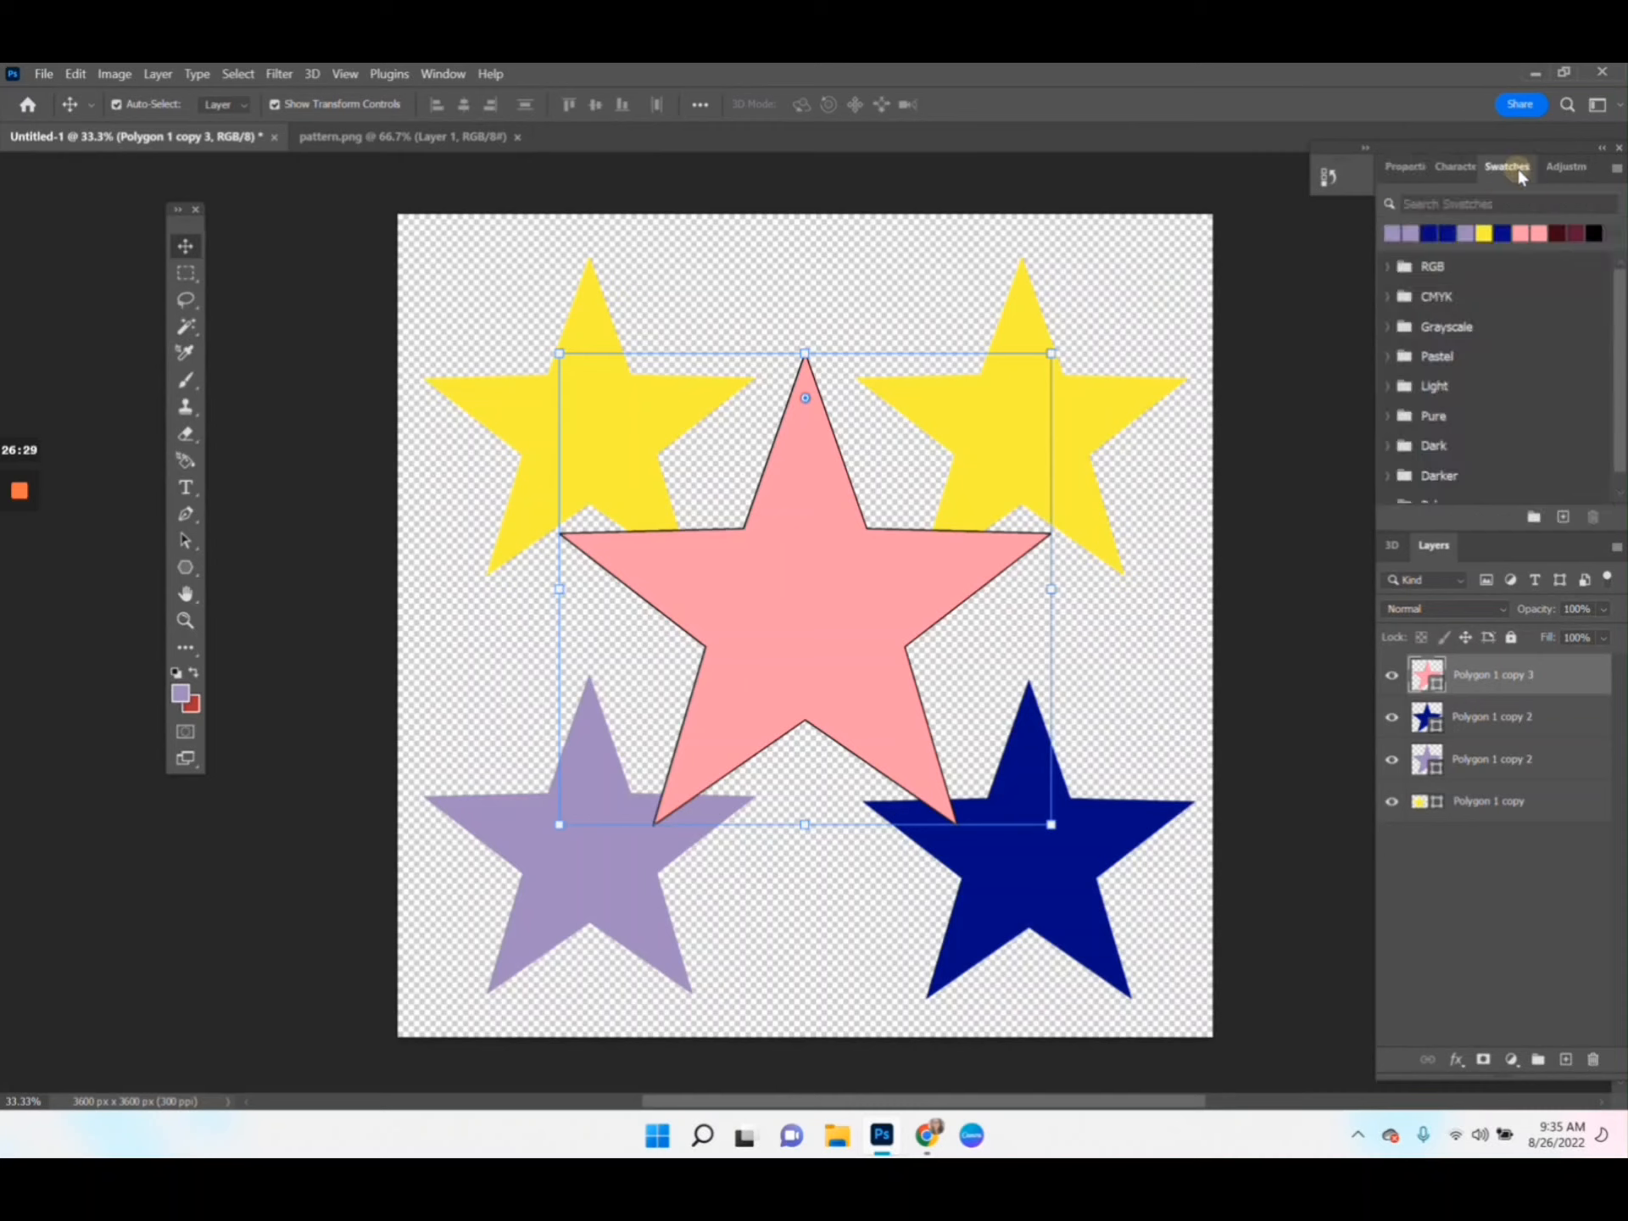
{"action": "left_click", "coordinate": [1393, 231]}
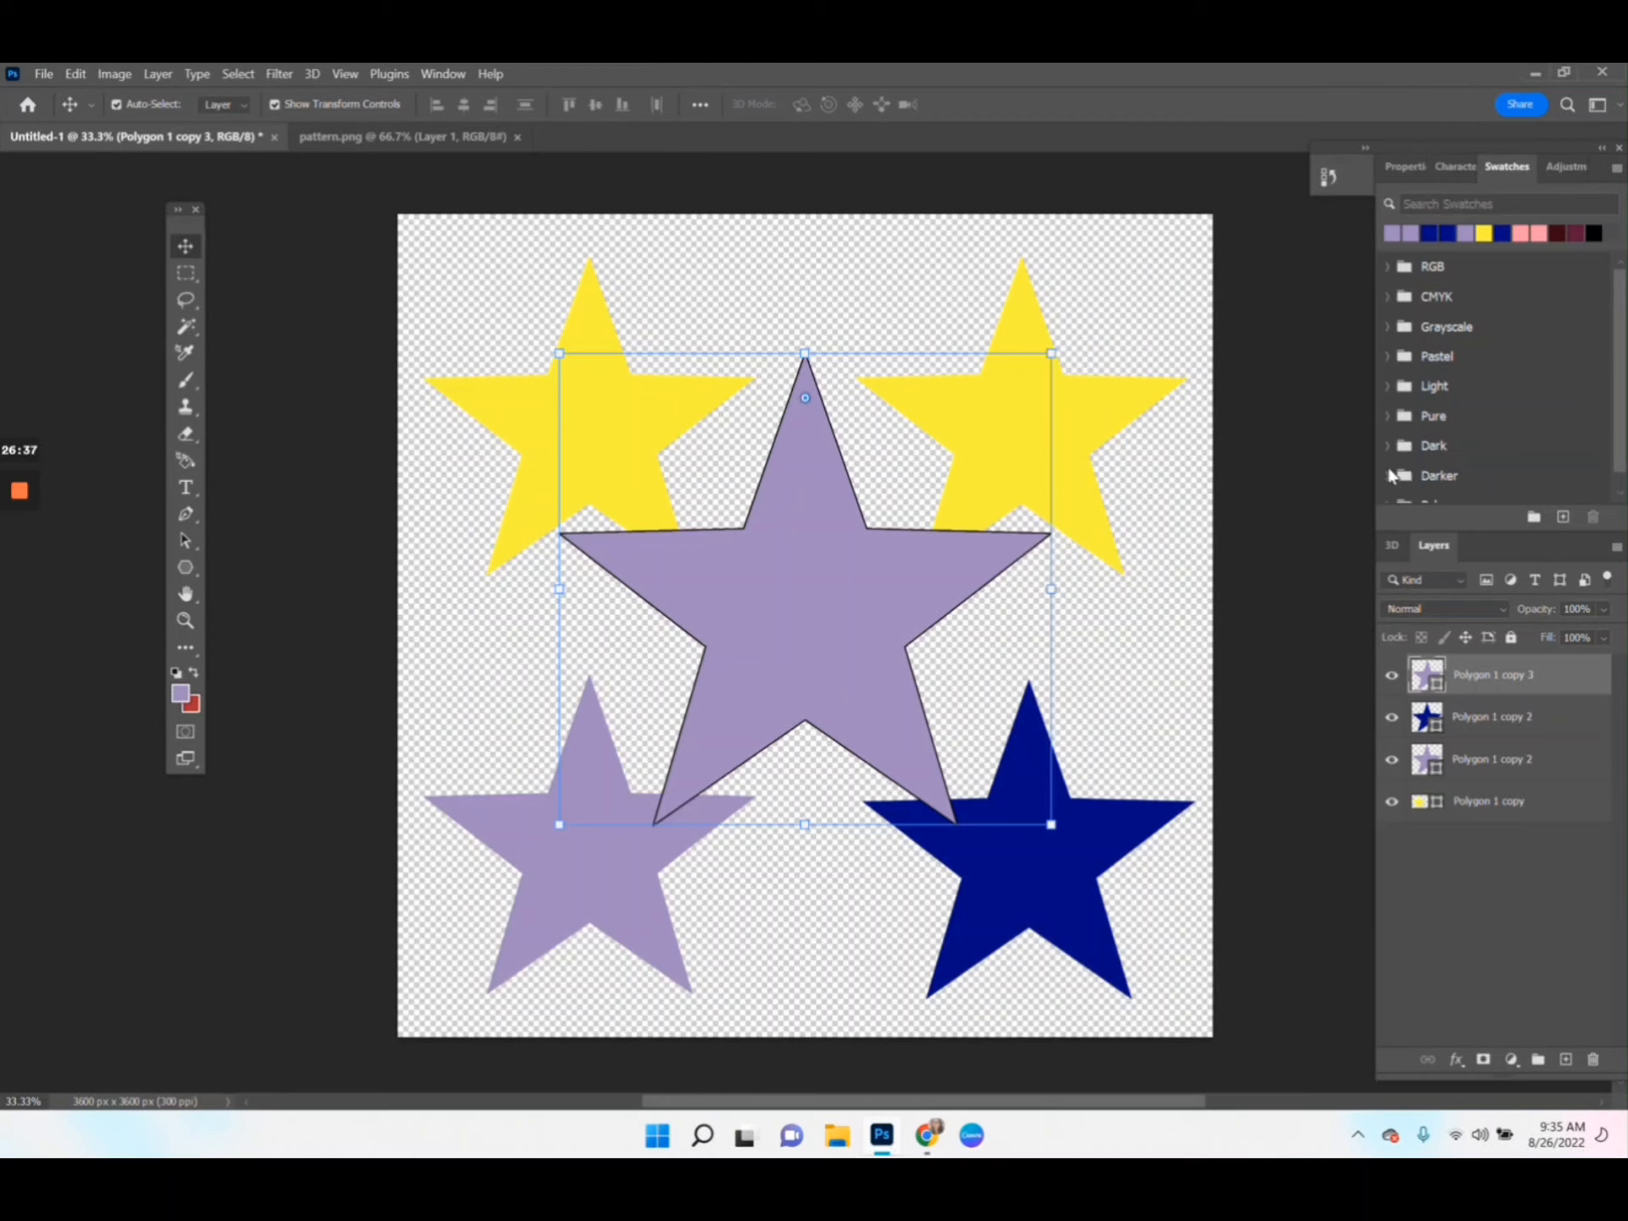
{"action": "left_click", "coordinate": [1273, 466]}
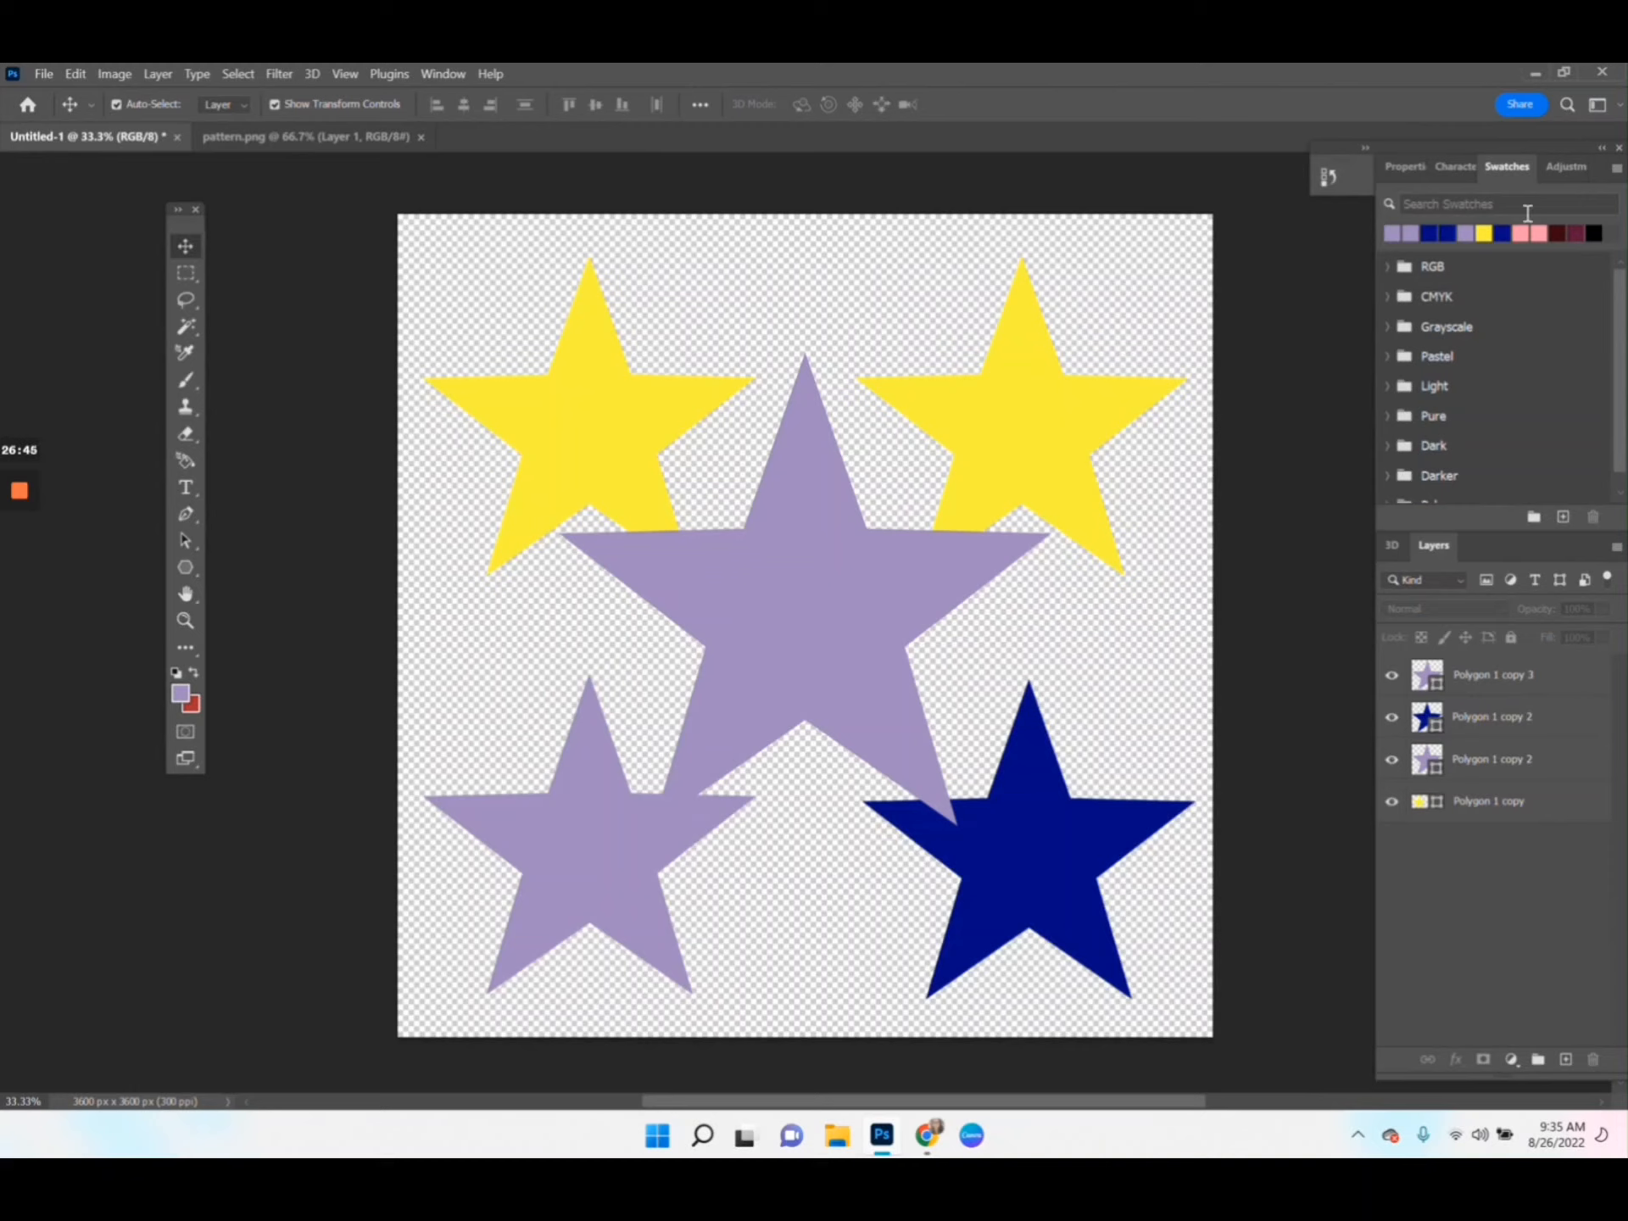
{"action": "left_click", "coordinate": [447, 74]}
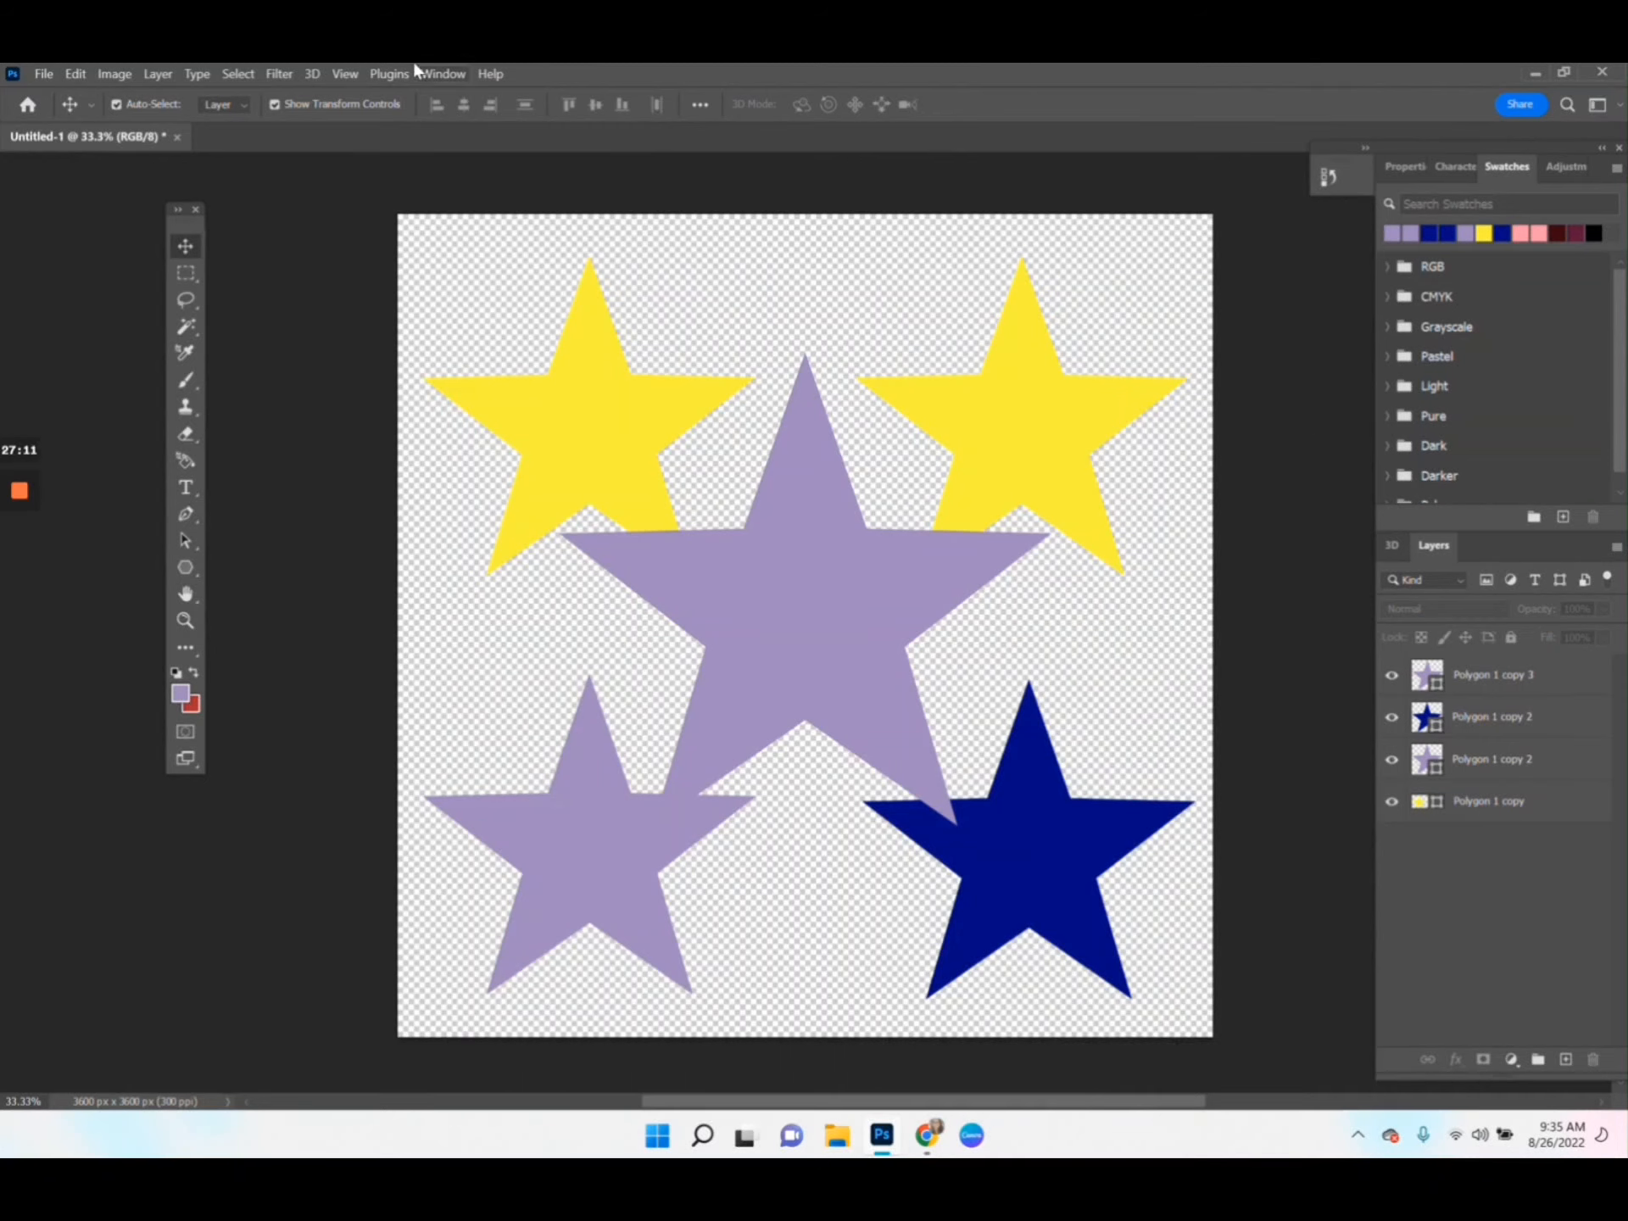
{"action": "left_click", "coordinate": [41, 73]}
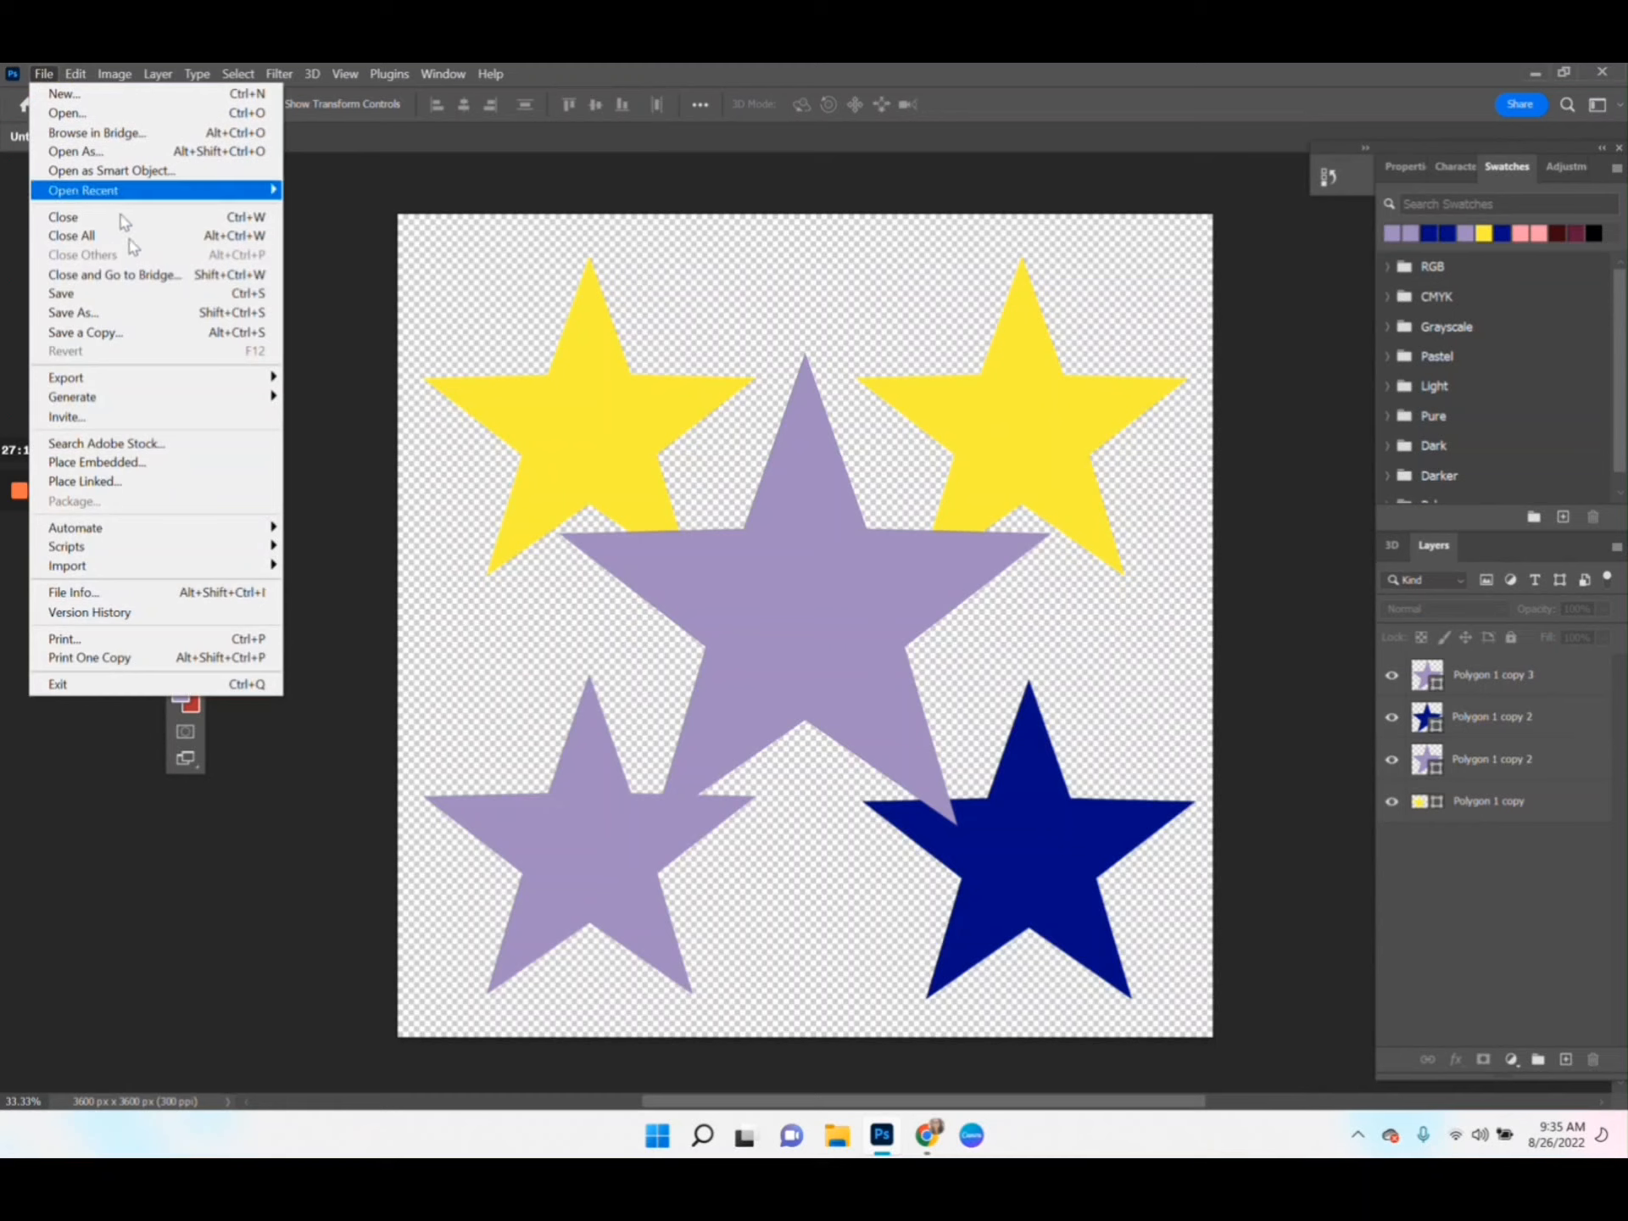
{"action": "left_click", "coordinate": [140, 321]}
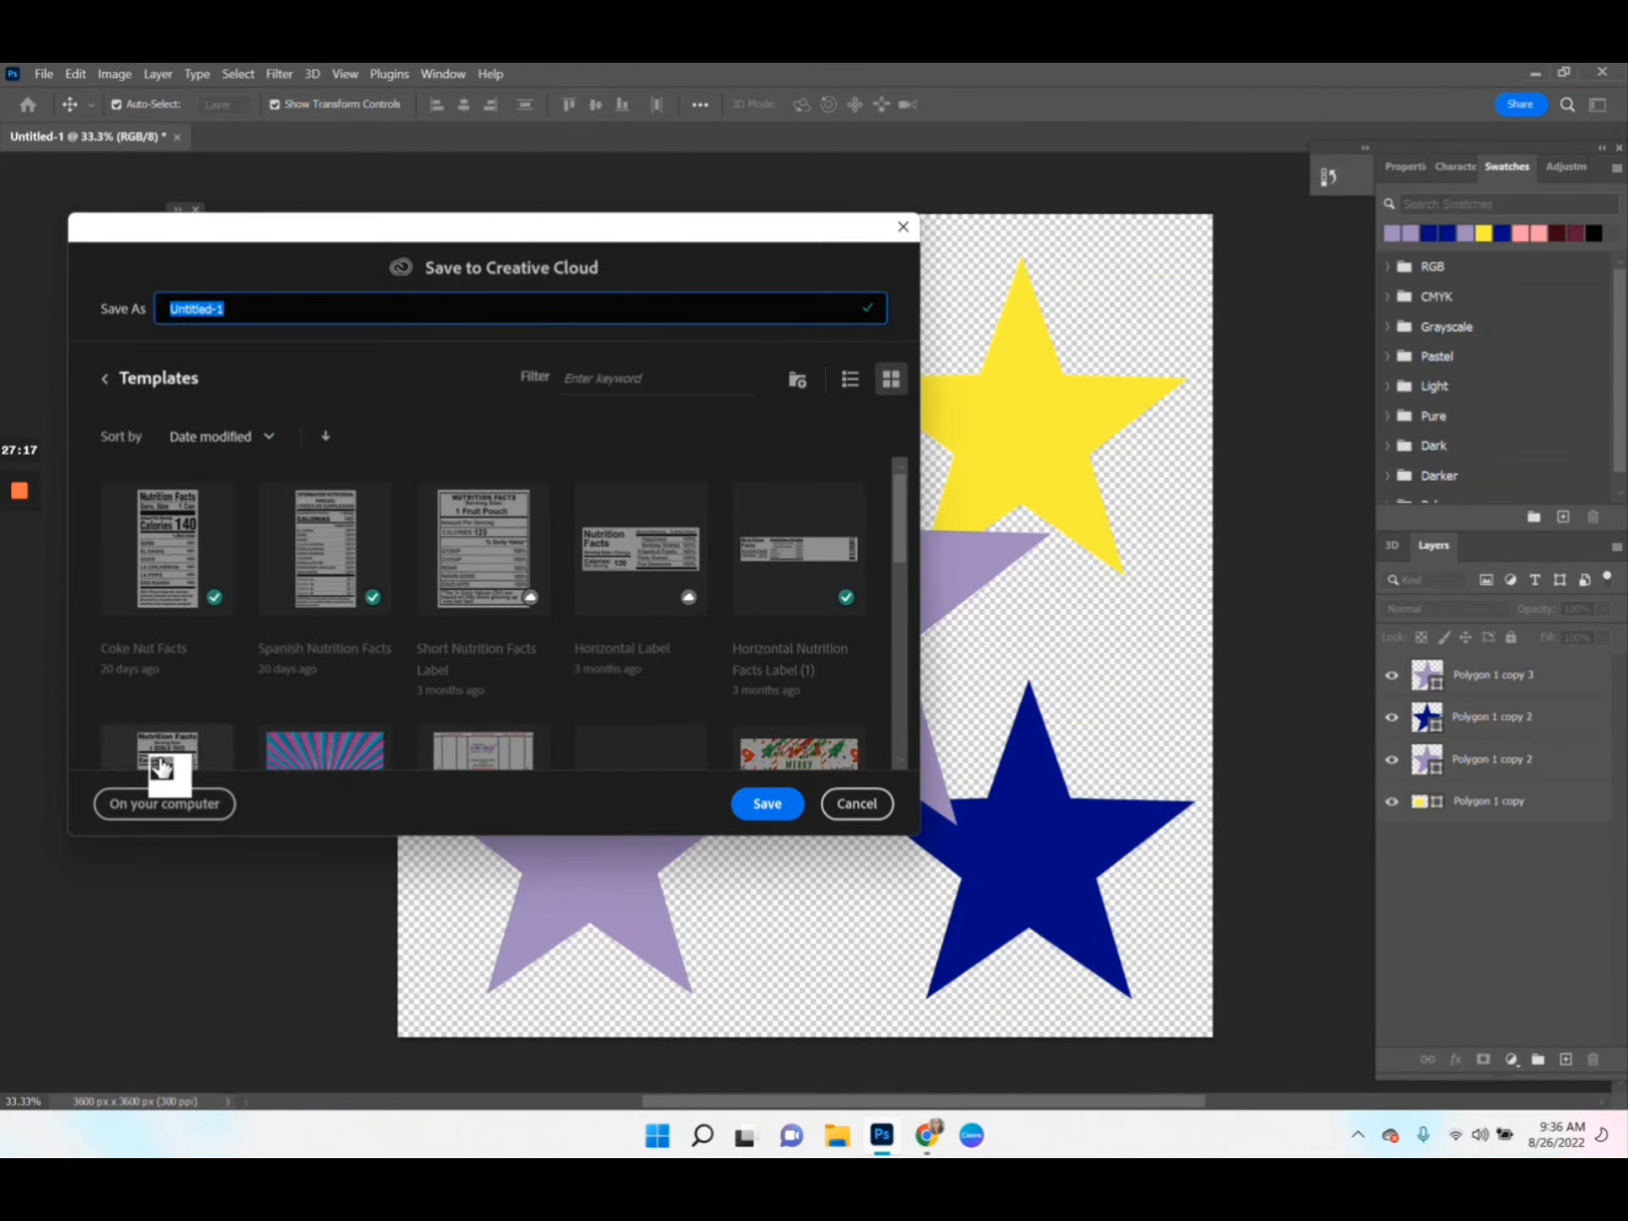
{"action": "left_click", "coordinate": [178, 804]}
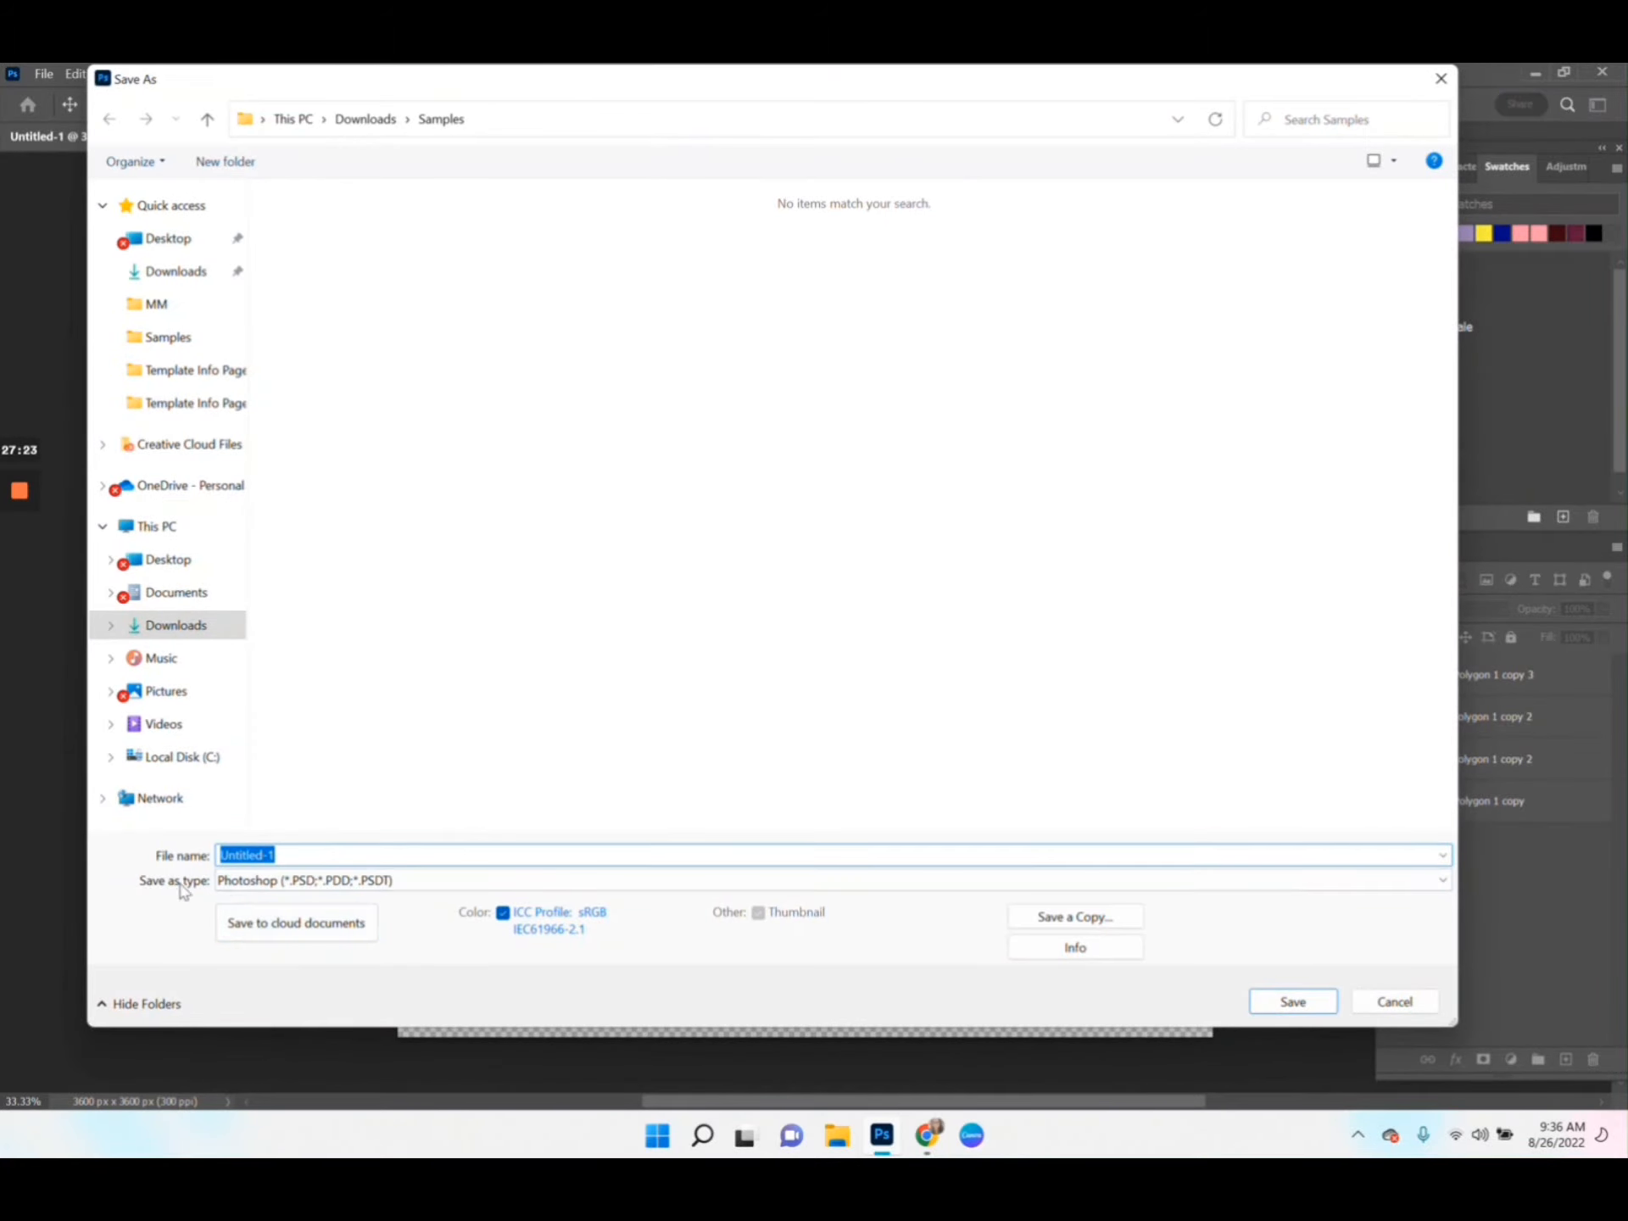
{"action": "left_click", "coordinate": [517, 886]}
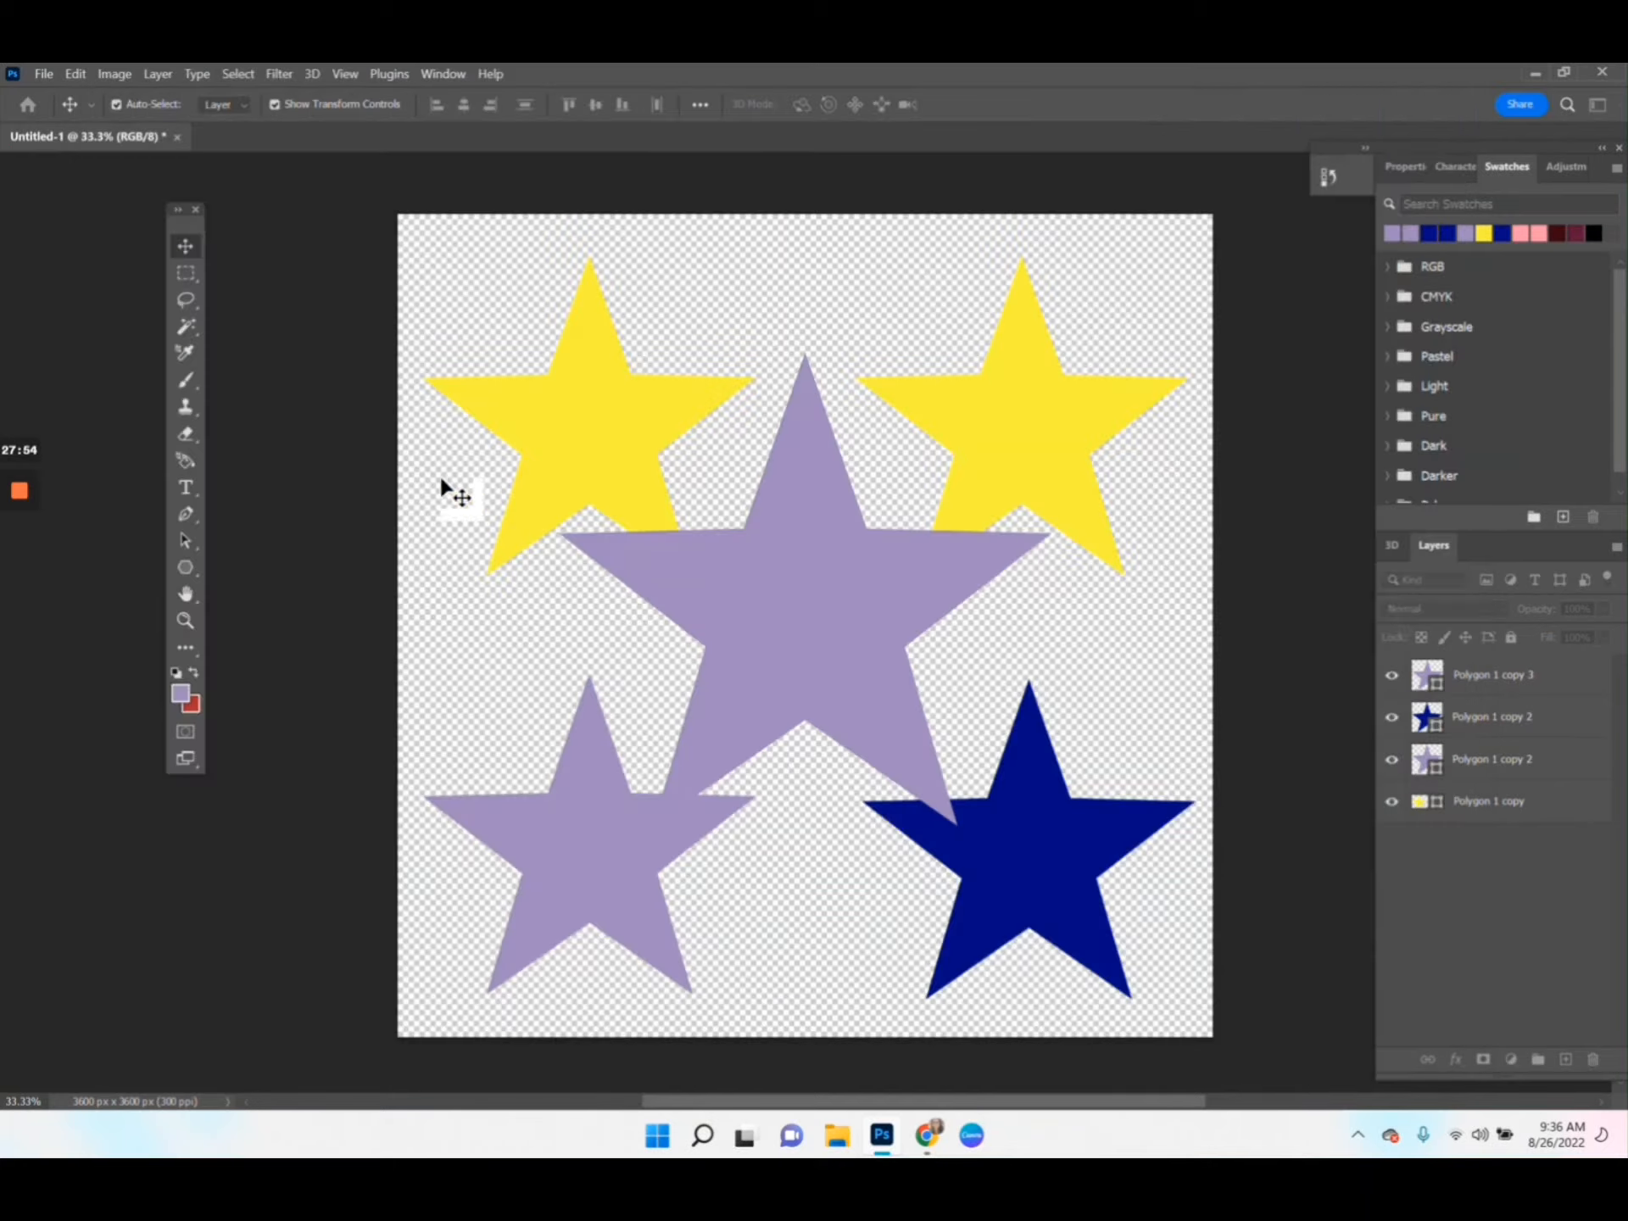
Start saving a copy of the document to the computer's Samples folder and show the available file formats
{"action": "left_click", "coordinate": [43, 74]}
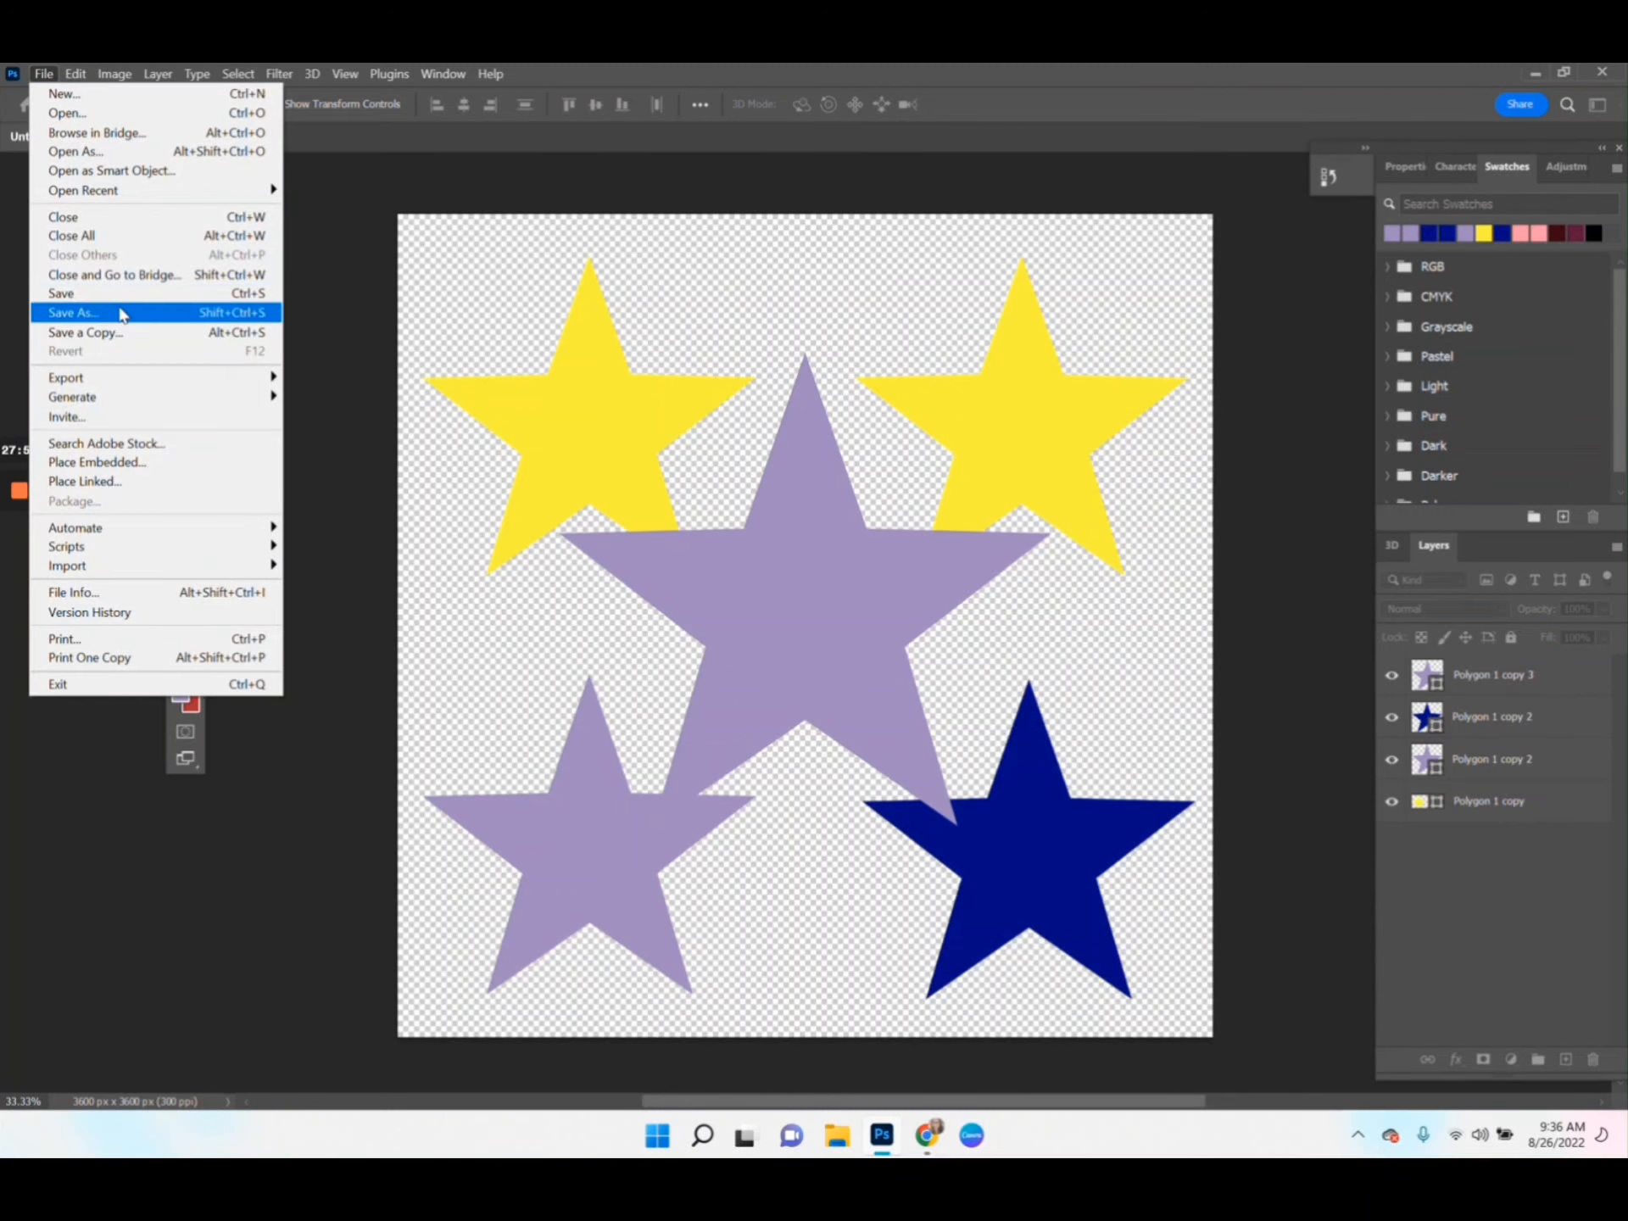
{"action": "left_click", "coordinate": [132, 336]}
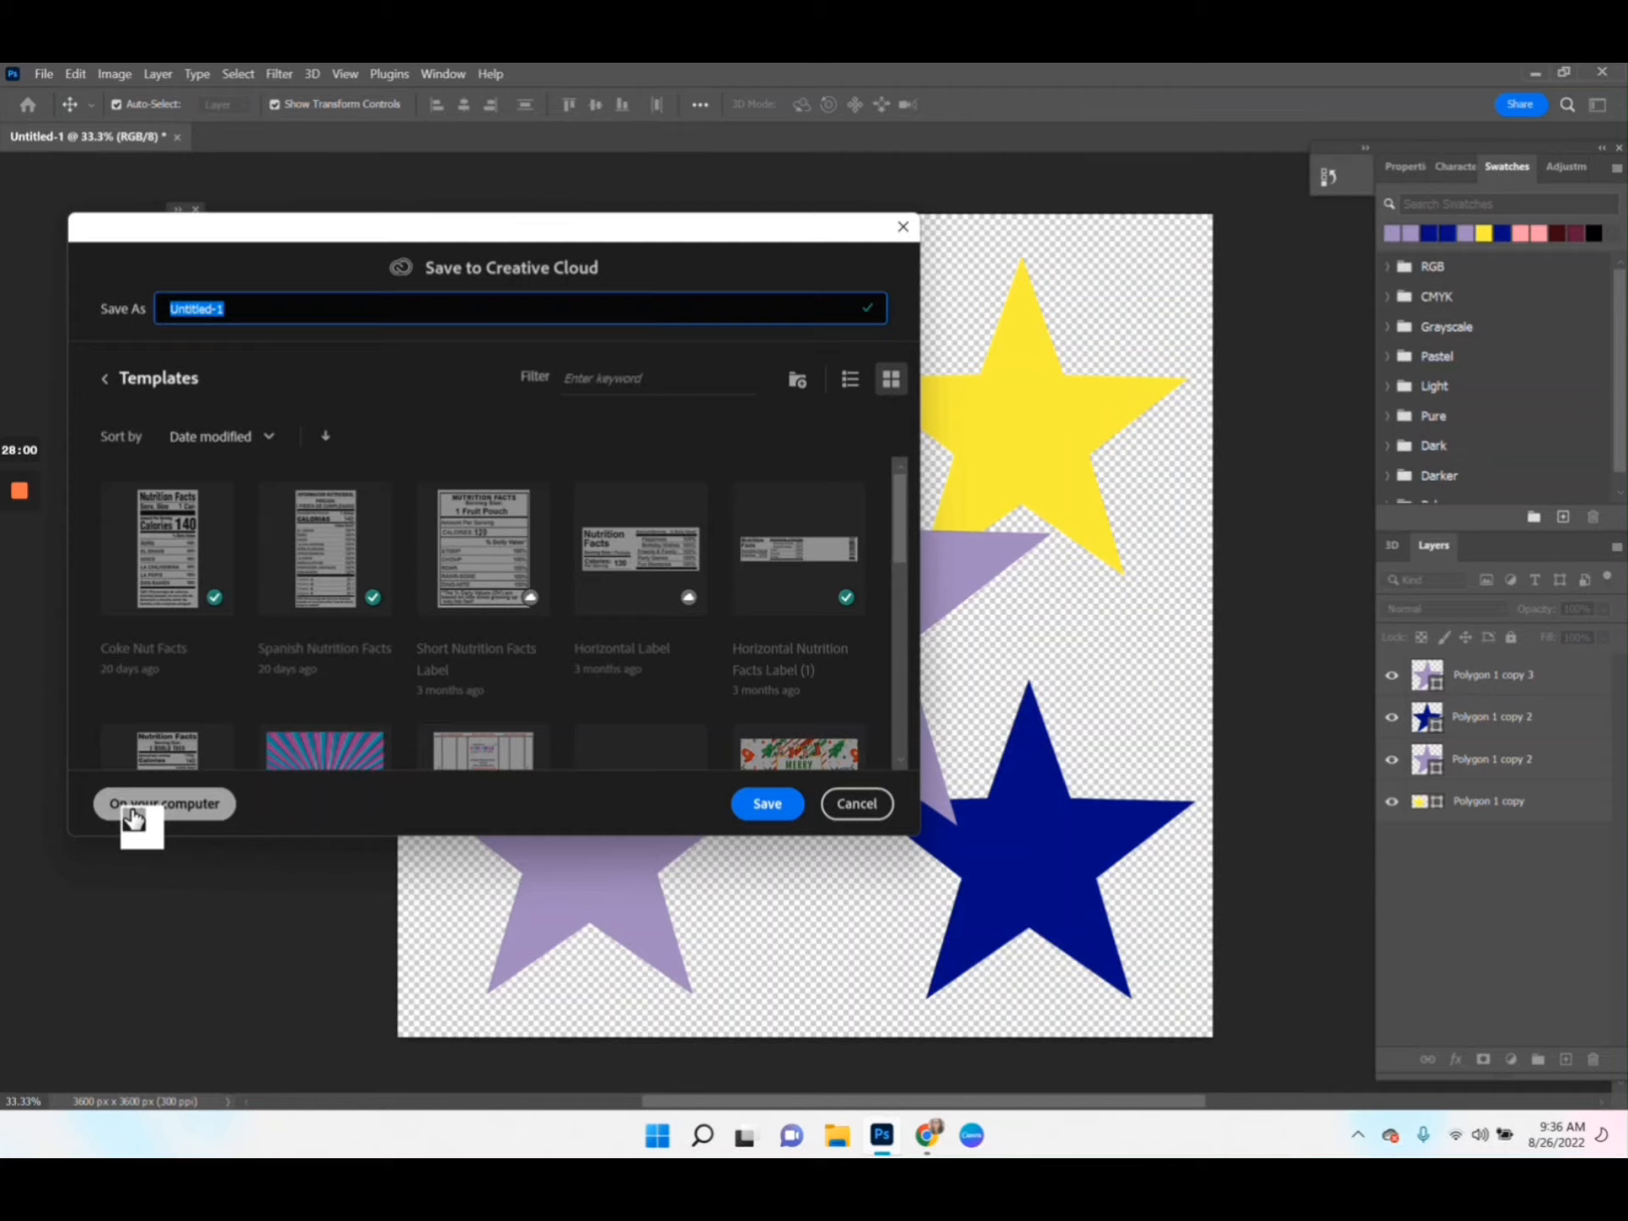
{"action": "left_click", "coordinate": [133, 818]}
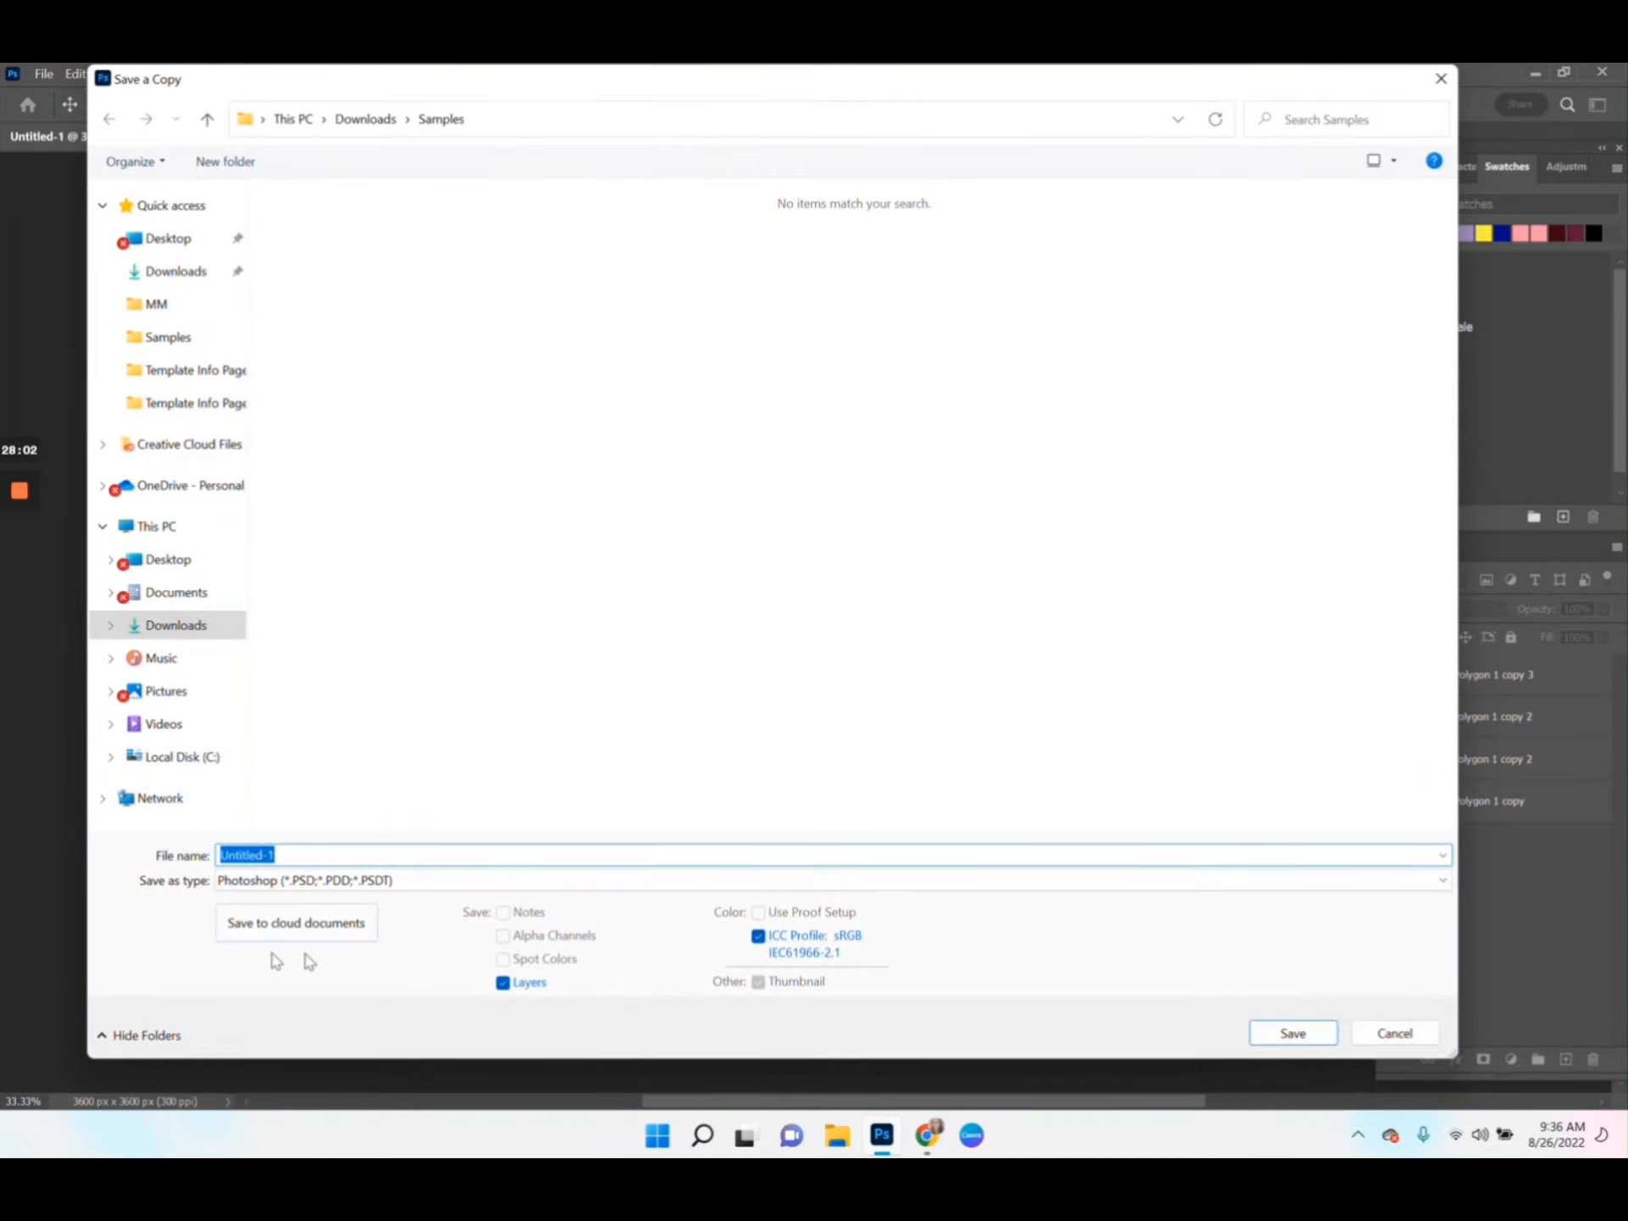
{"action": "left_click", "coordinate": [501, 881]}
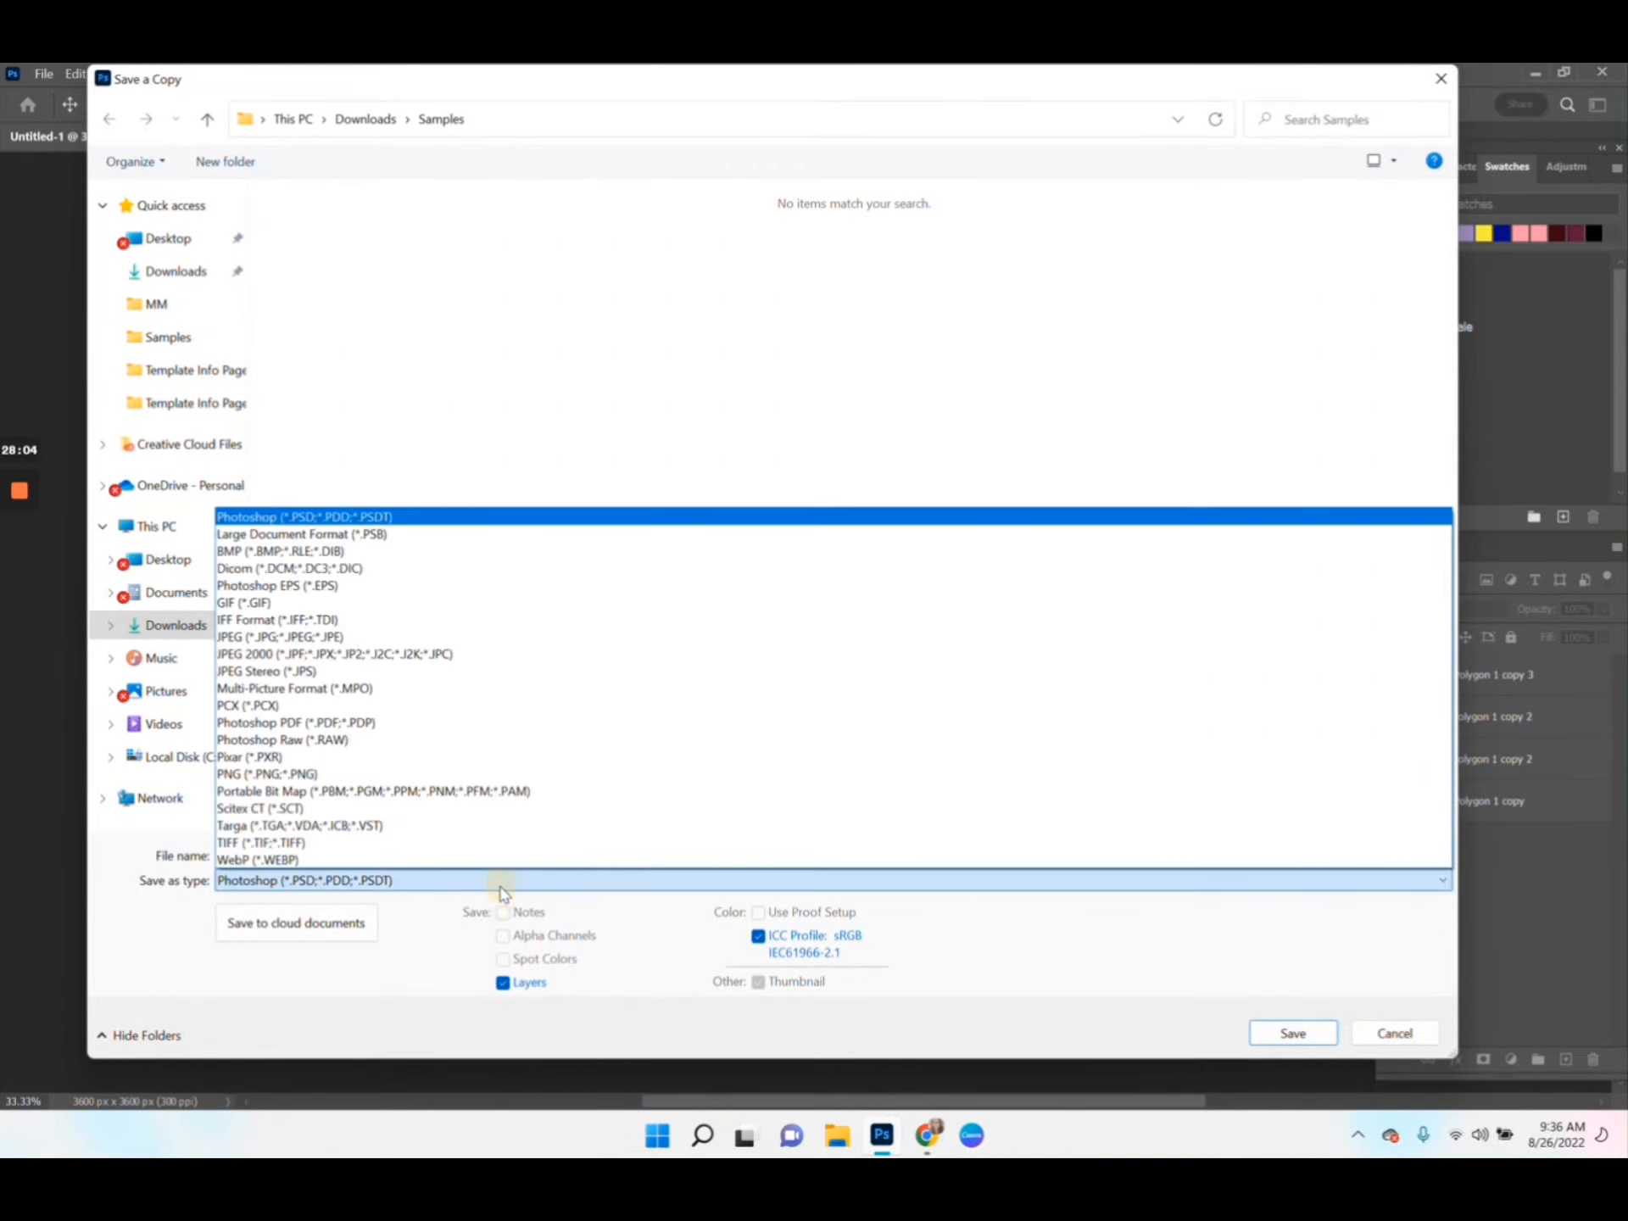